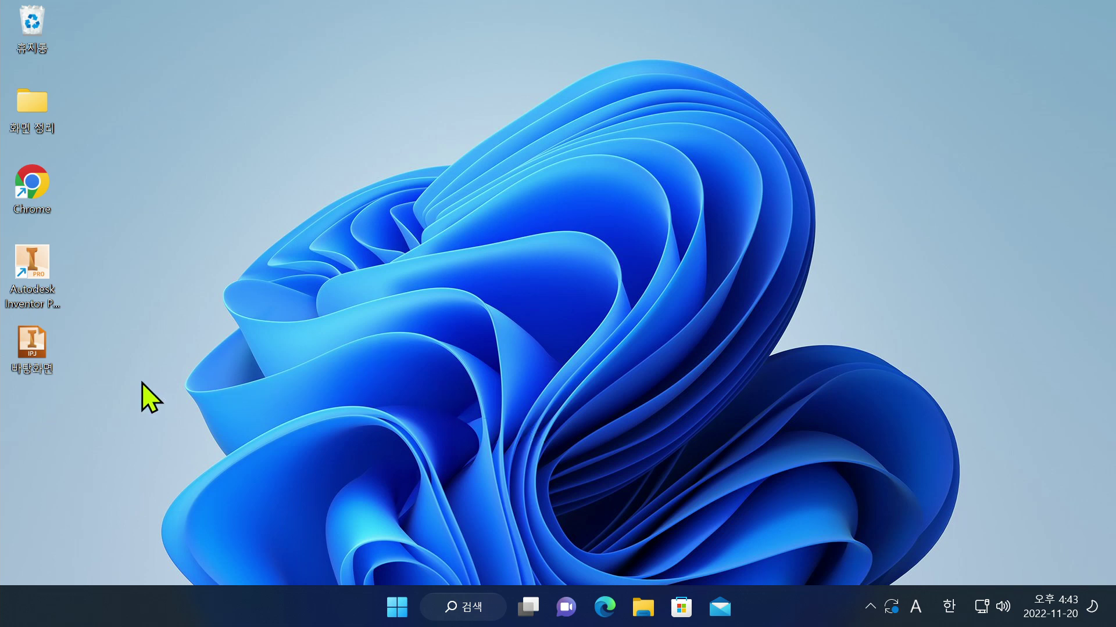
Step: Launch Autodesk Inventor Professional 2021 and create a new part from the Standard.ipt template
{"action": "double_click", "coordinate": [39, 276]}
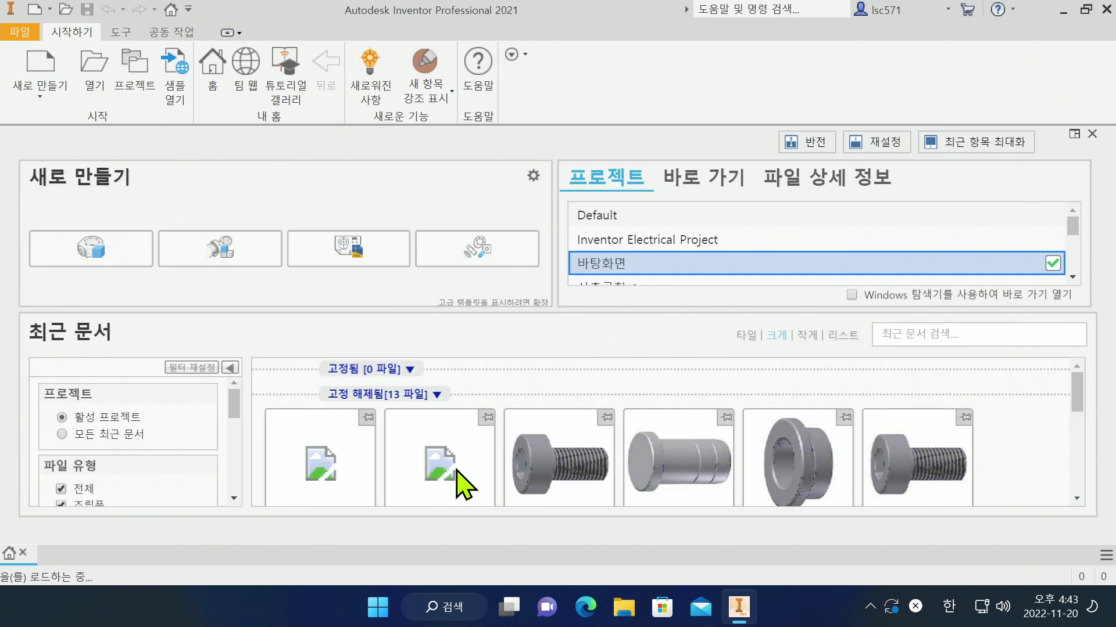
{"action": "mouse_move", "coordinate": [462, 485]}
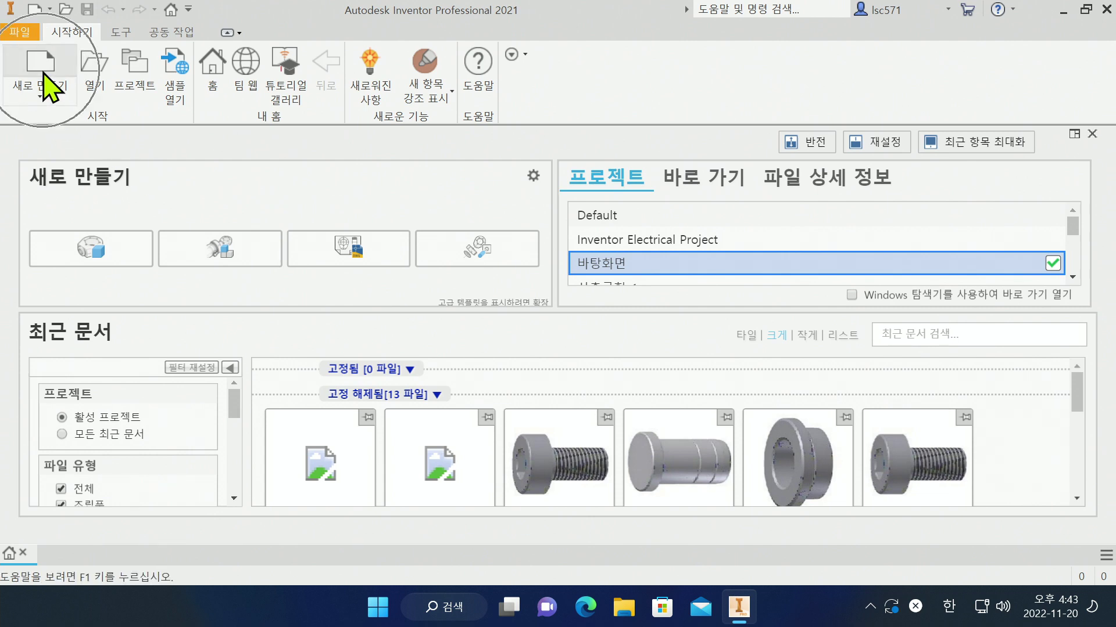
{"action": "left_click", "coordinate": [44, 72]}
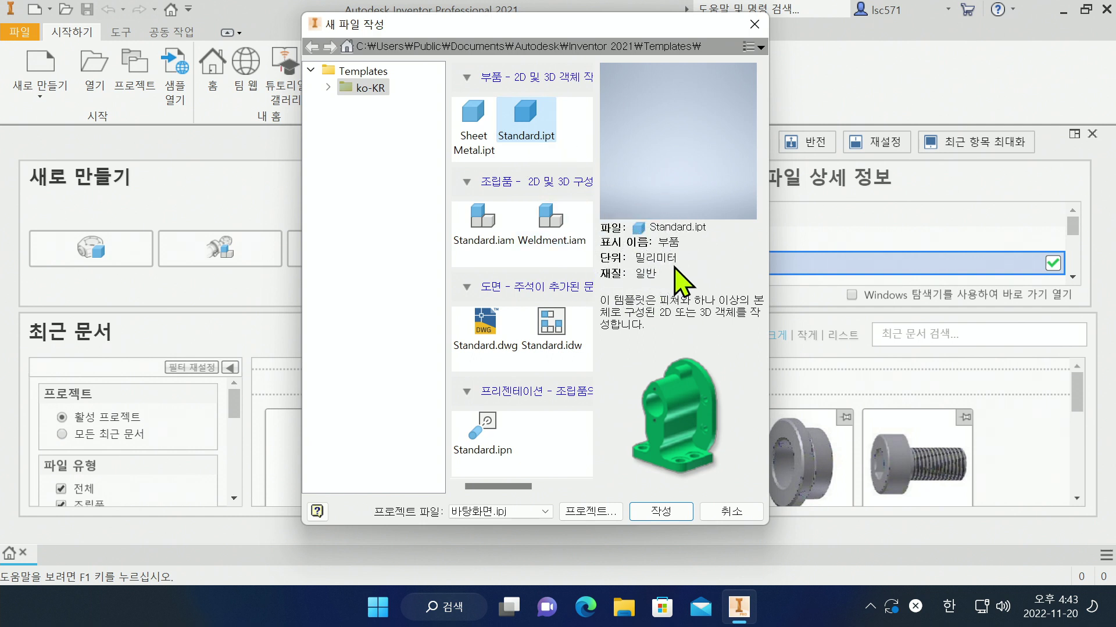
{"action": "left_click", "coordinate": [661, 512]}
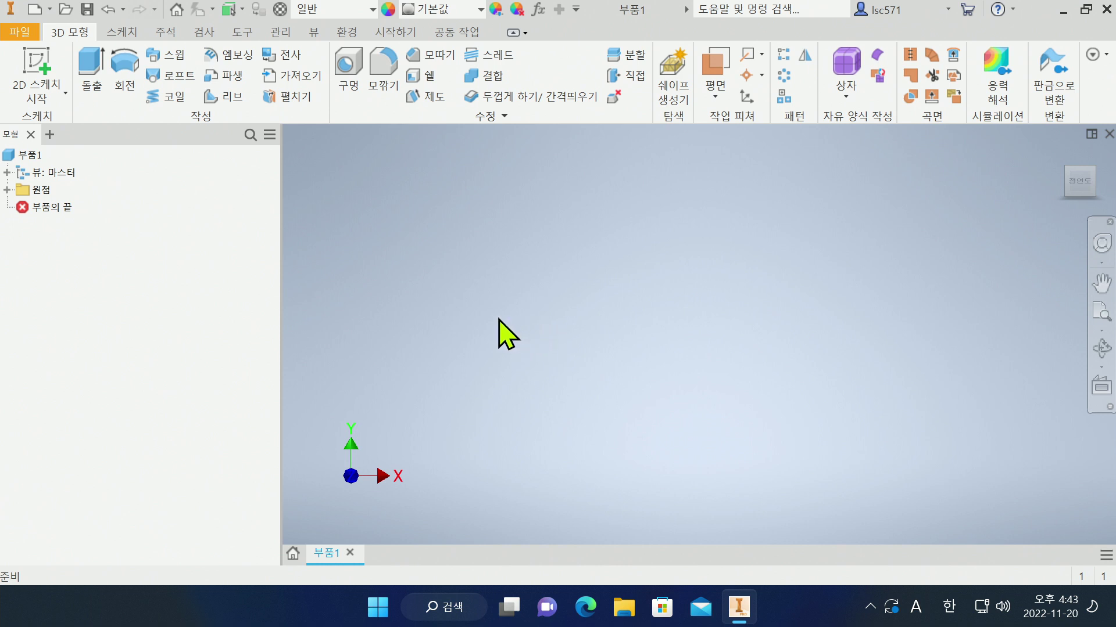
Step: Start a 2D sketch on the XY plane and draw a circle about 26 mm in diameter centred on the origin
{"action": "left_click", "coordinate": [49, 93]}
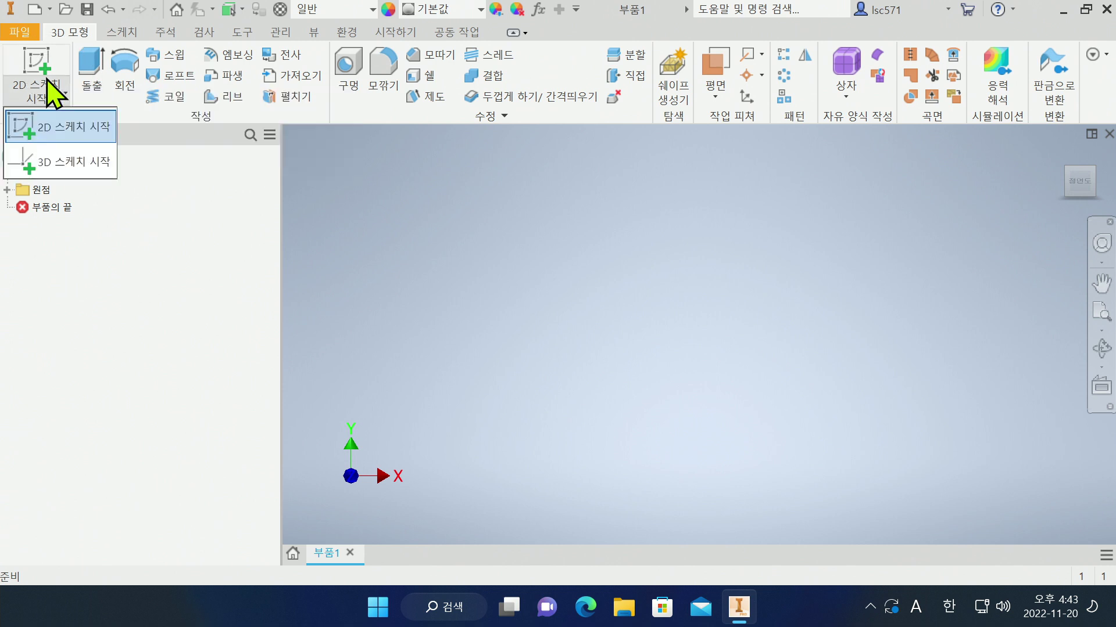
{"action": "left_click", "coordinate": [61, 133]}
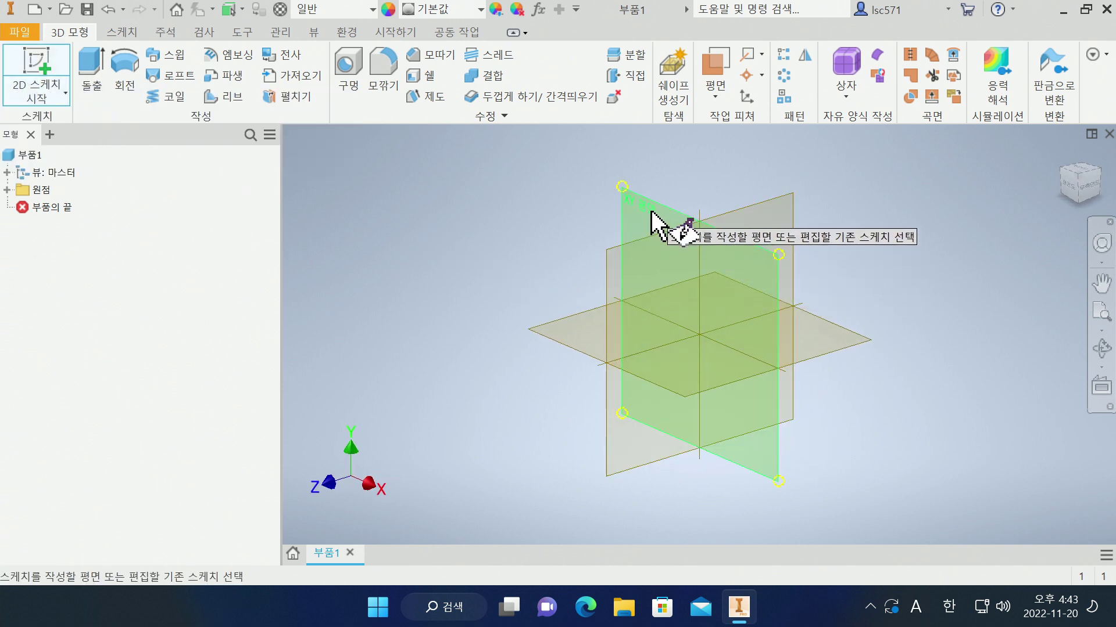
{"action": "left_click", "coordinate": [651, 214]}
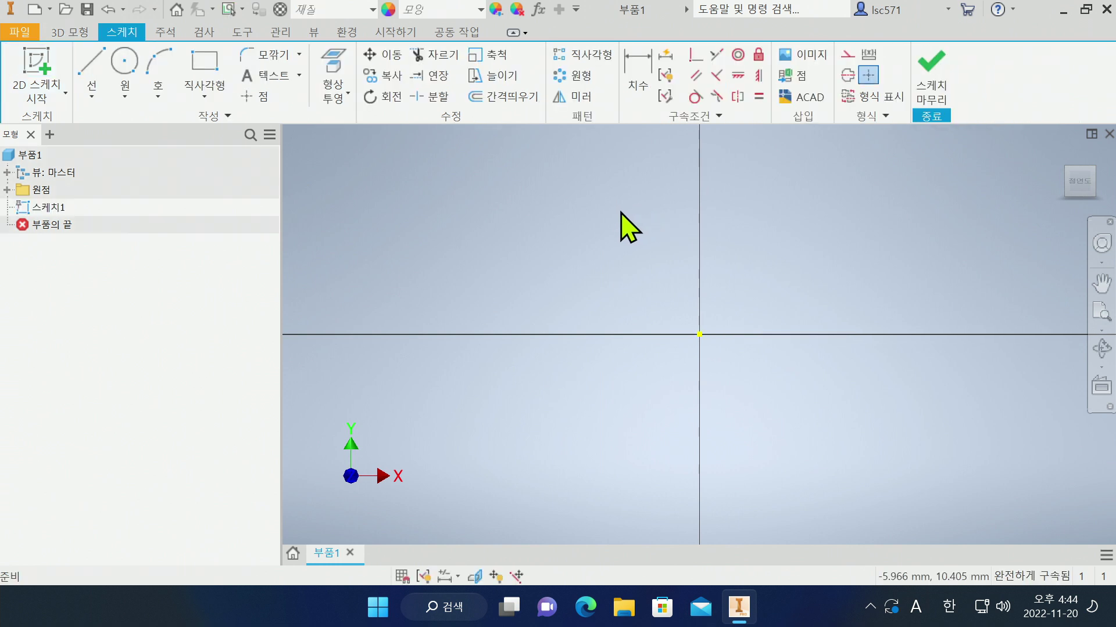
{"action": "left_click", "coordinate": [130, 66]}
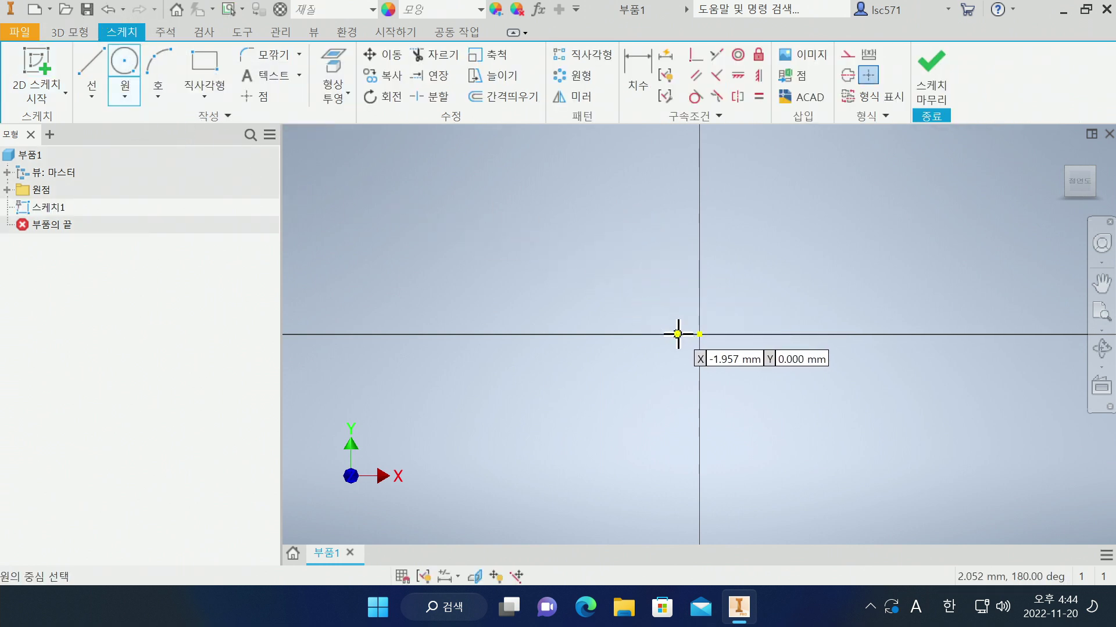
{"action": "left_click", "coordinate": [700, 334]}
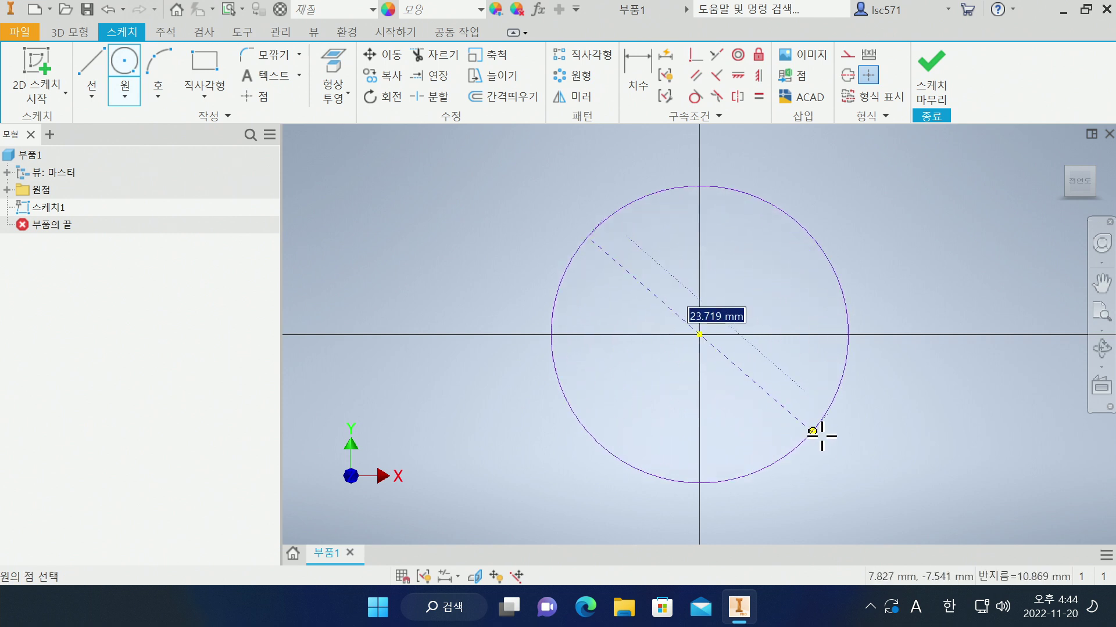
{"action": "left_click", "coordinate": [823, 436]}
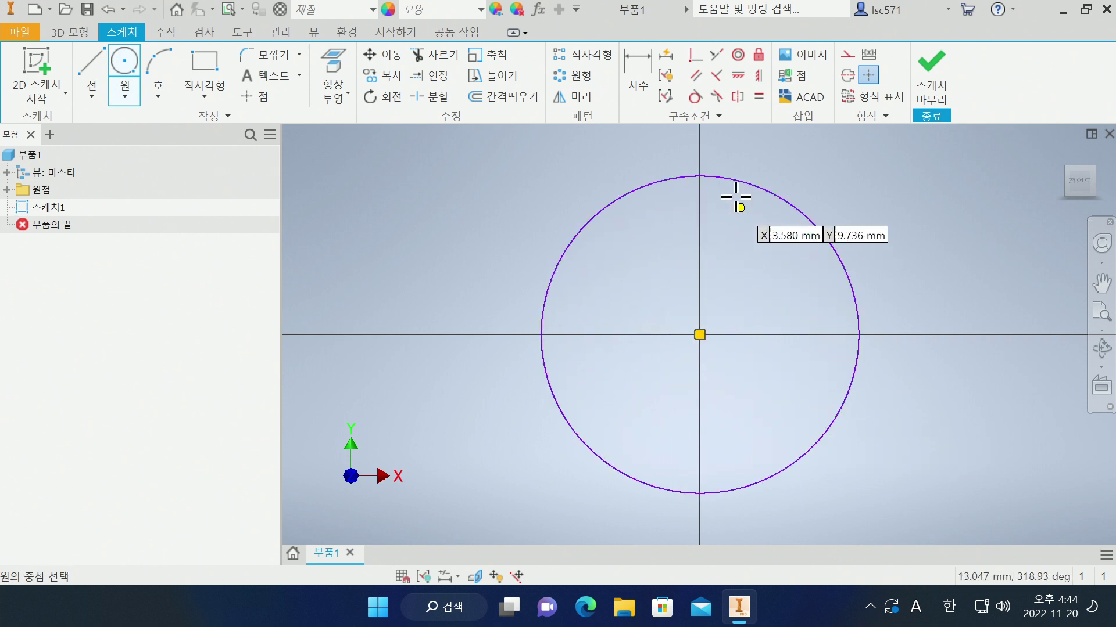
Step: Dimension the circle's diameter as 70 mm and finish the sketch
{"action": "left_click", "coordinate": [642, 73]}
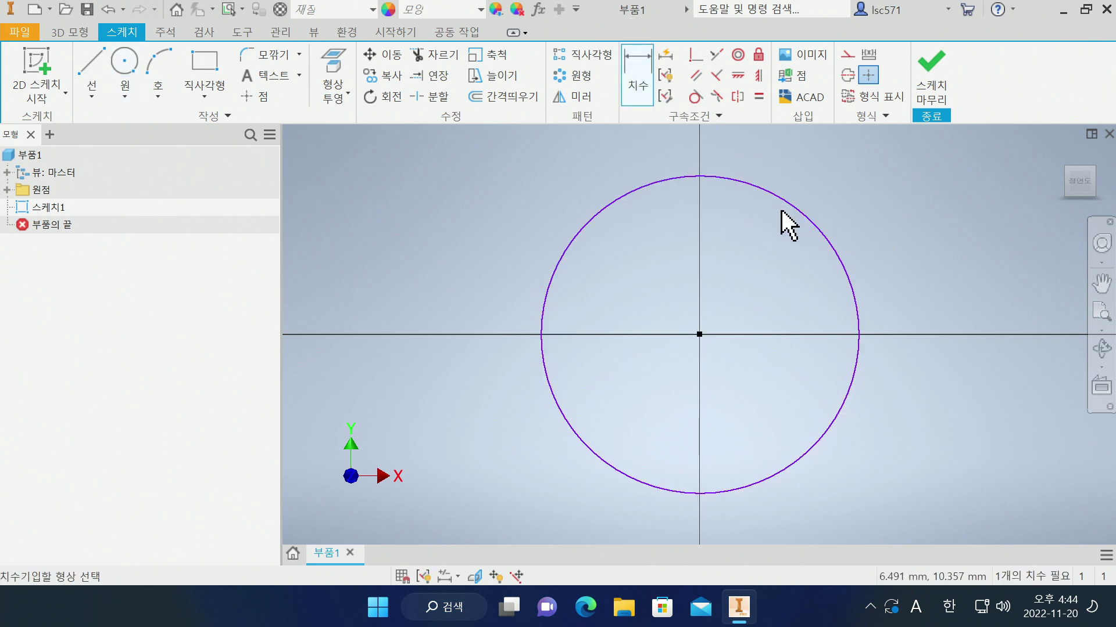
{"action": "left_click", "coordinate": [805, 216]}
{"action": "left_click", "coordinate": [859, 208]}
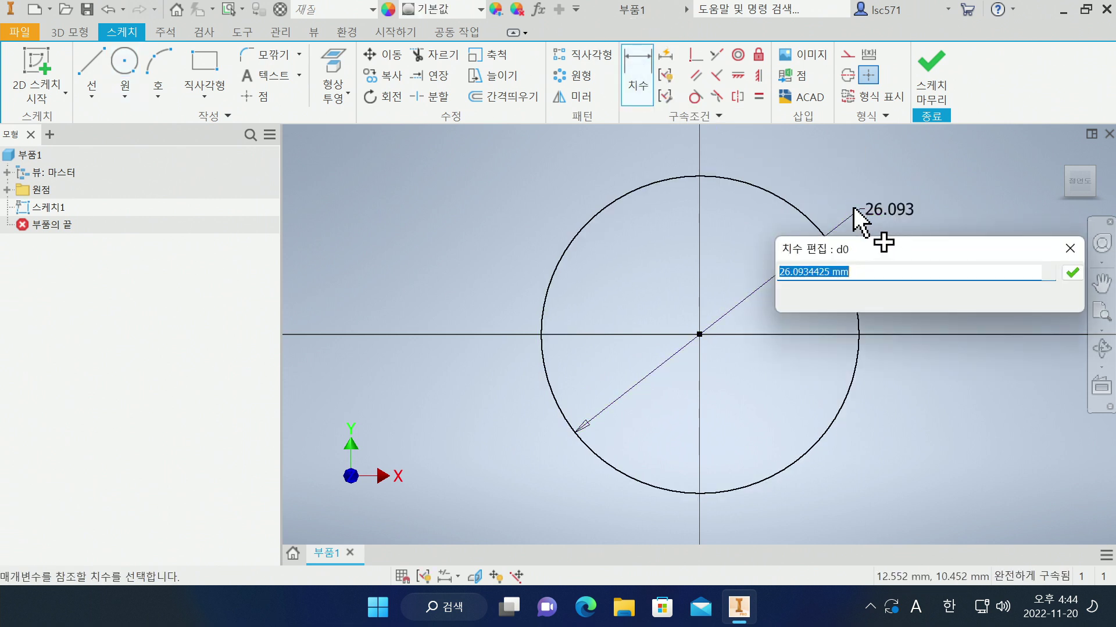
{"action": "type", "text": "70"}
{"action": "key", "text": "Return"}
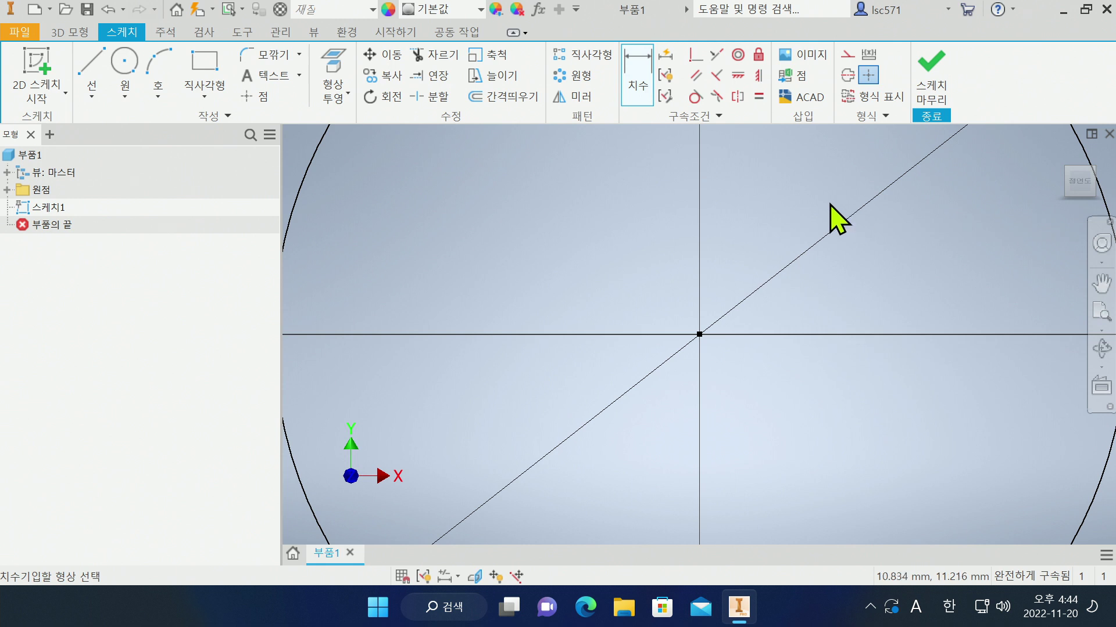
{"action": "scroll", "coordinate": [631, 367], "scroll_direction": "down", "scroll_amount": 3}
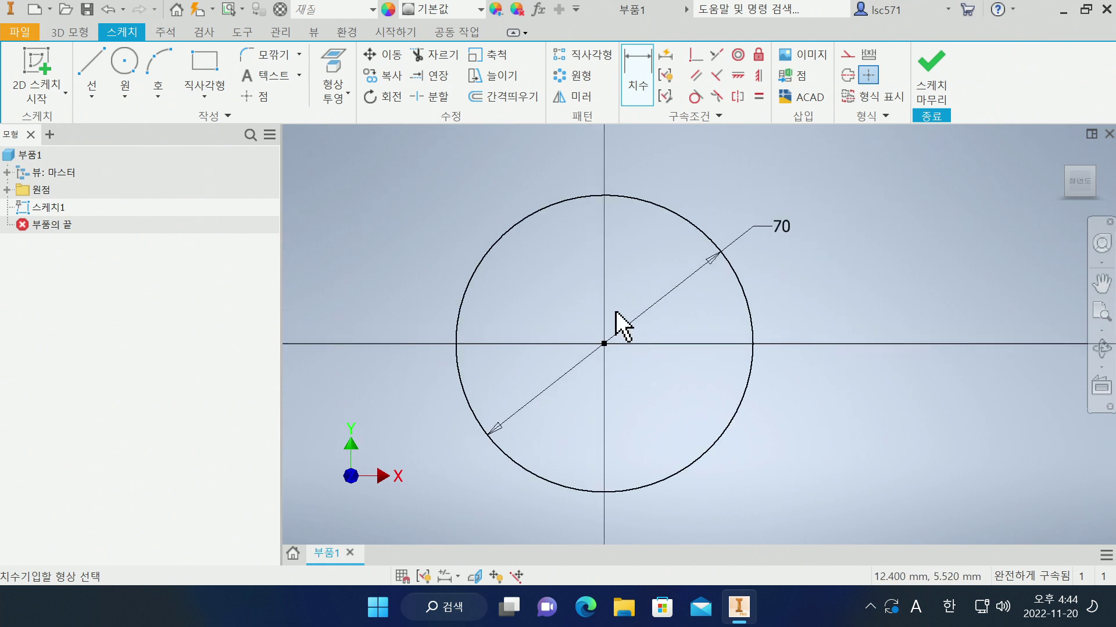
{"action": "scroll", "coordinate": [537, 297], "scroll_direction": "up", "scroll_amount": 3}
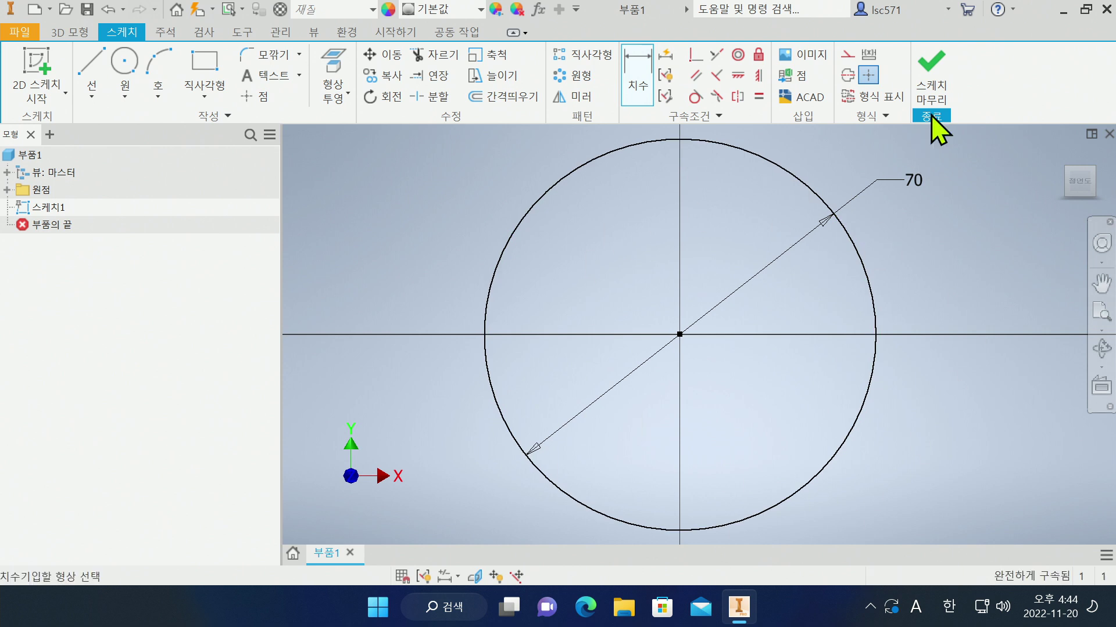
{"action": "left_click", "coordinate": [933, 70]}
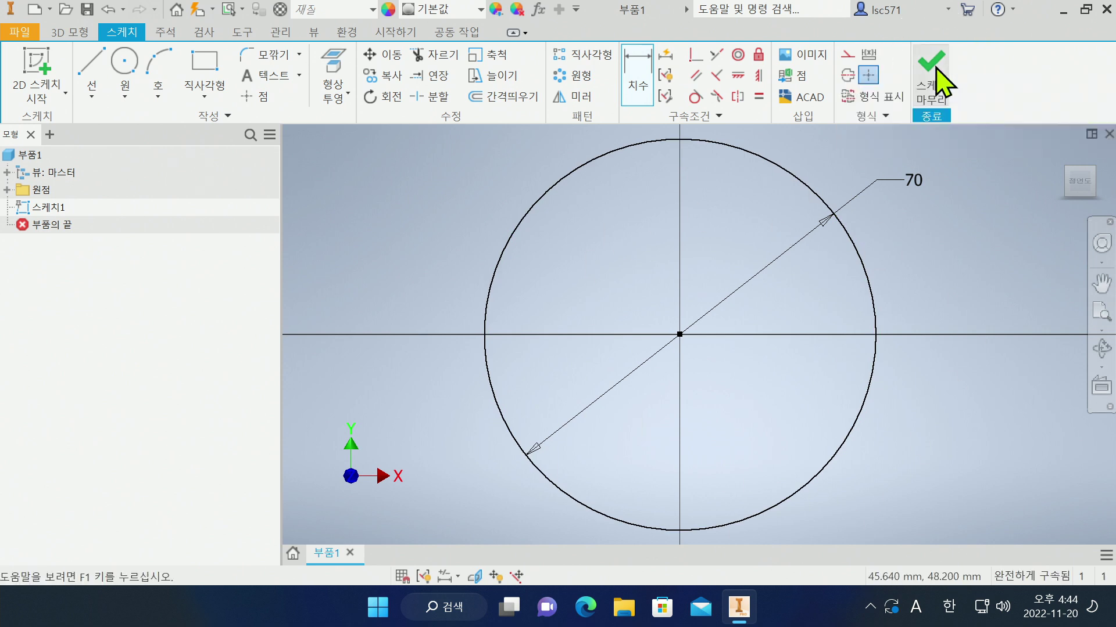
Step: Extrude the circular profile 70 mm in the default direction to form a solid cylinder
{"action": "scroll", "coordinate": [568, 356], "scroll_direction": "down", "scroll_amount": 5}
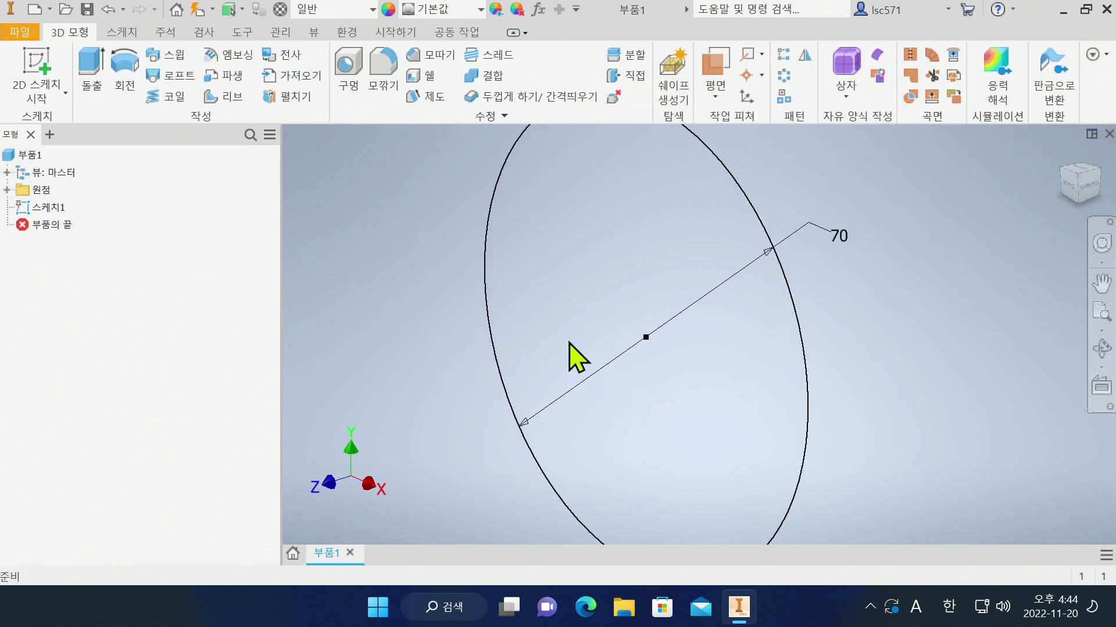
{"action": "left_click", "coordinate": [98, 80]}
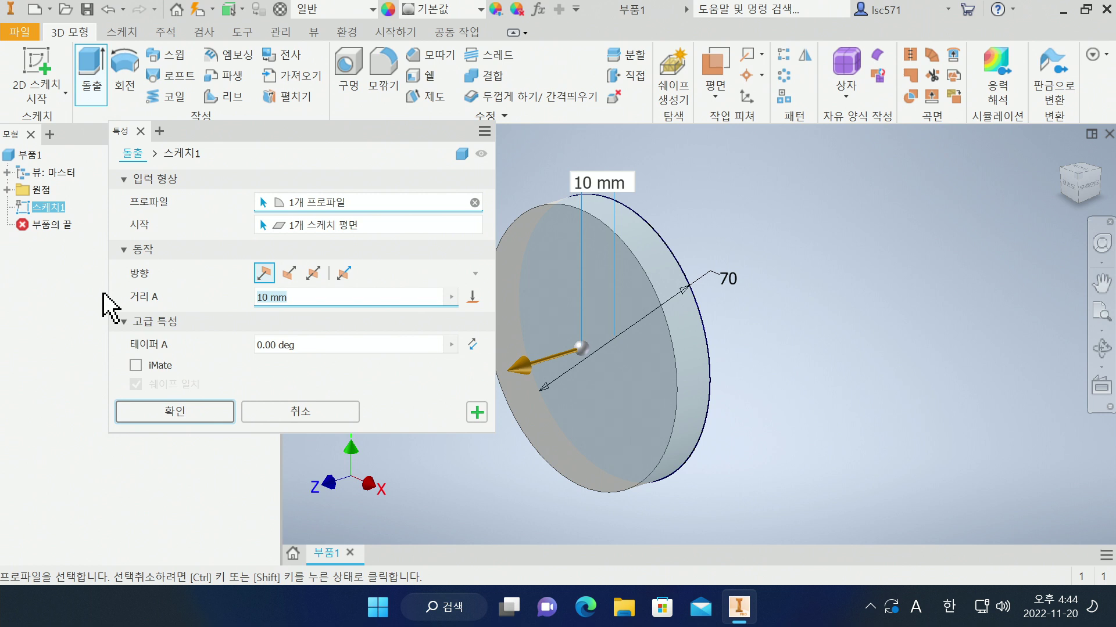
{"action": "type", "text": "70"}
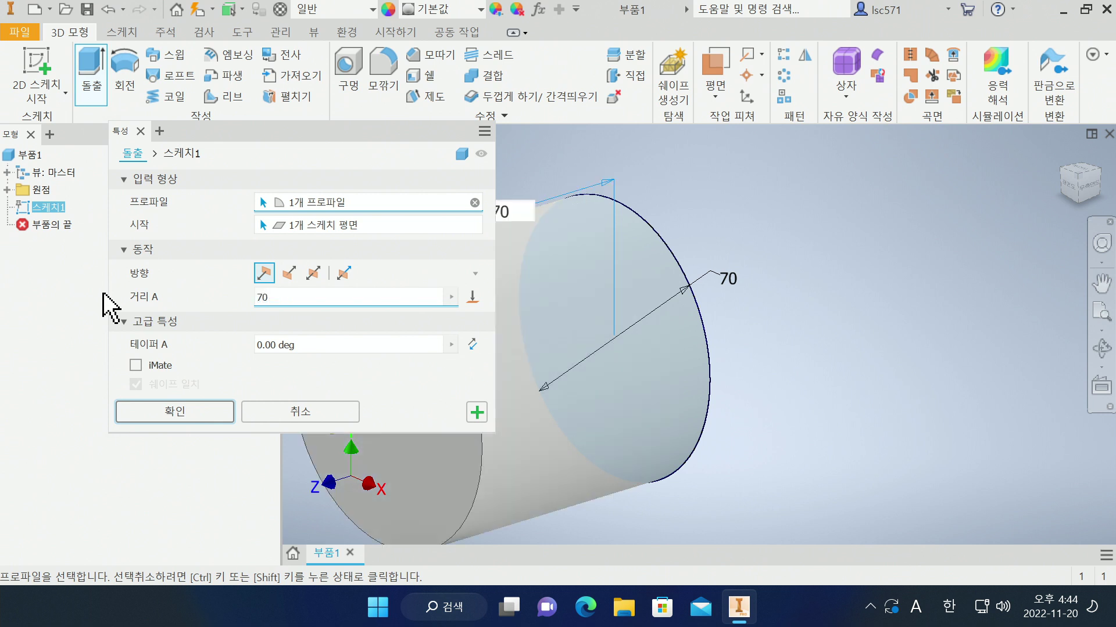
{"action": "scroll", "coordinate": [749, 340], "scroll_direction": "down", "scroll_amount": 5}
{"action": "scroll", "coordinate": [750, 340], "scroll_direction": "up", "scroll_amount": 4}
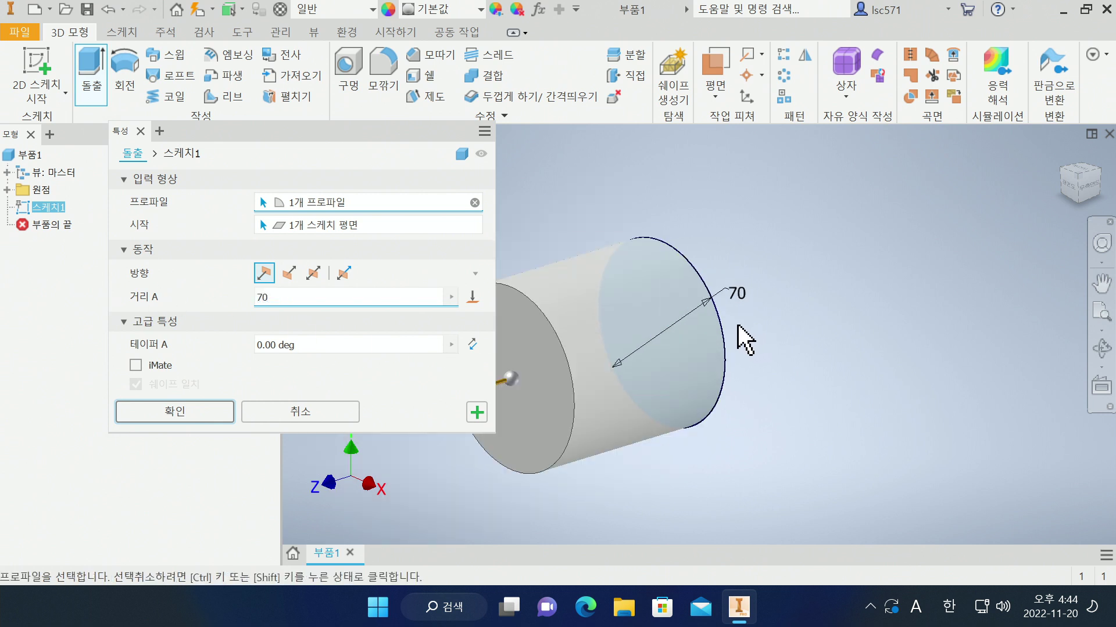
{"action": "left_click", "coordinate": [168, 413]}
Step: Start a 2D sketch on the XZ origin plane and slice the cylinder's graphics at the sketch plane
{"action": "middle_click_drag", "start_coordinate": [598, 399], "coordinate": [671, 325], "text": "shift"}
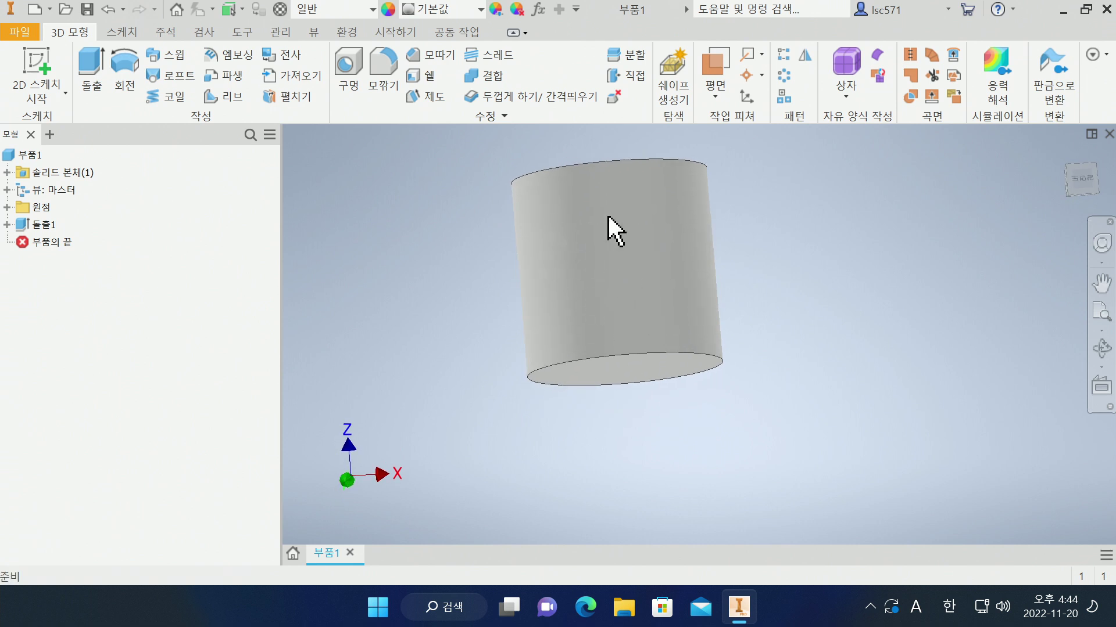
{"action": "mouse_move", "coordinate": [702, 281]}
{"action": "middle_mouse_down", "text": "shift"}
{"action": "mouse_move", "coordinate": [712, 324]}
{"action": "mouse_move", "coordinate": [782, 279]}
{"action": "mouse_move", "coordinate": [759, 326]}
{"action": "middle_mouse_up", "text": "shift"}
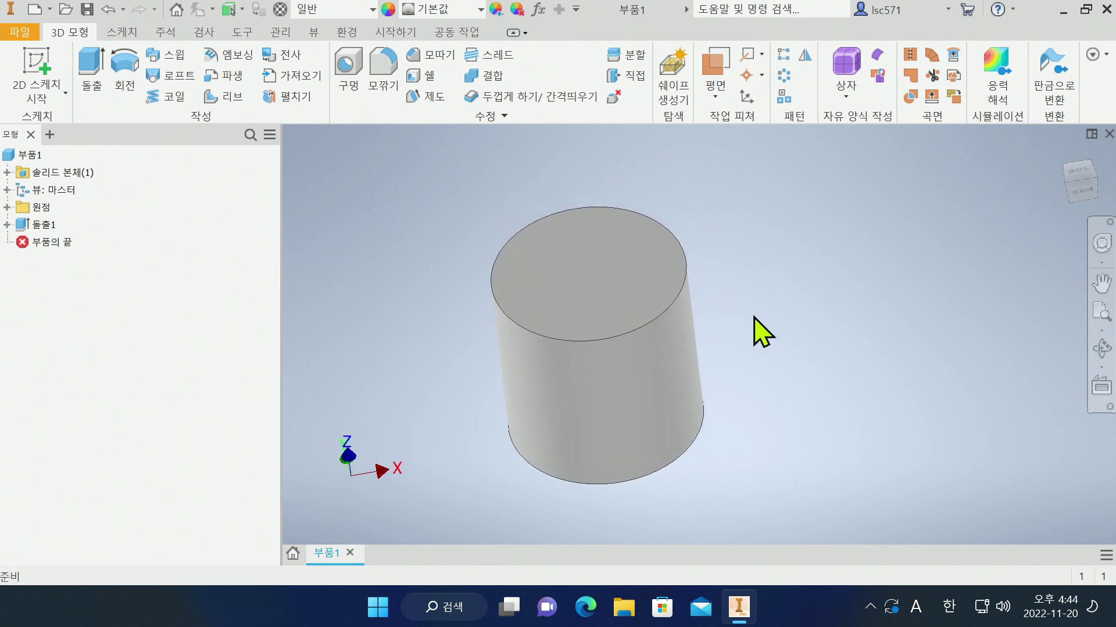
{"action": "left_click", "coordinate": [48, 80]}
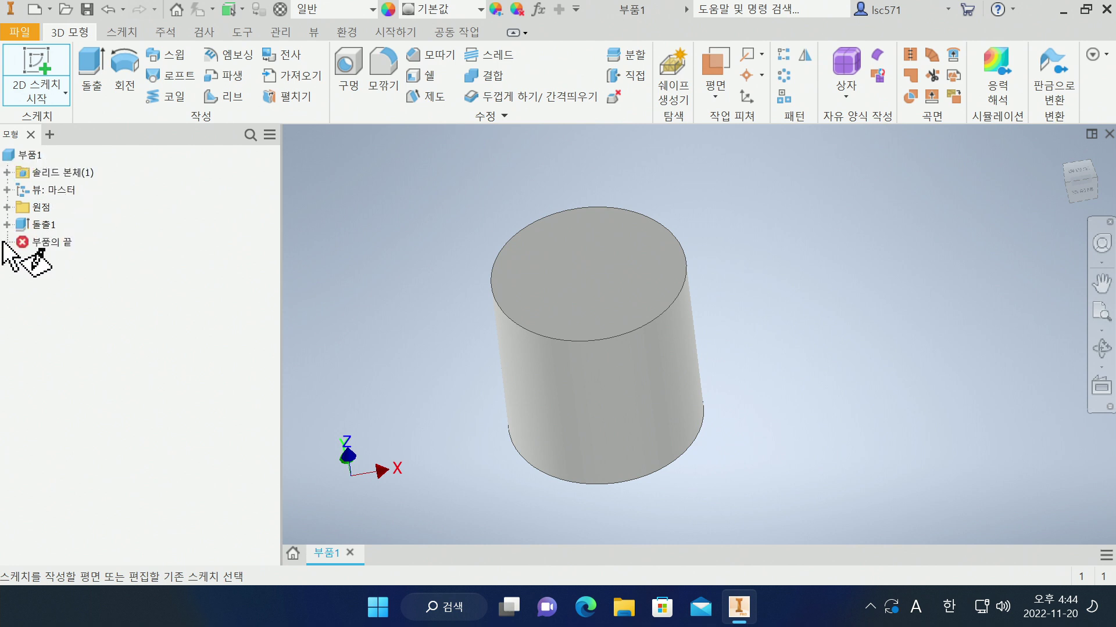
{"action": "left_click", "coordinate": [7, 208]}
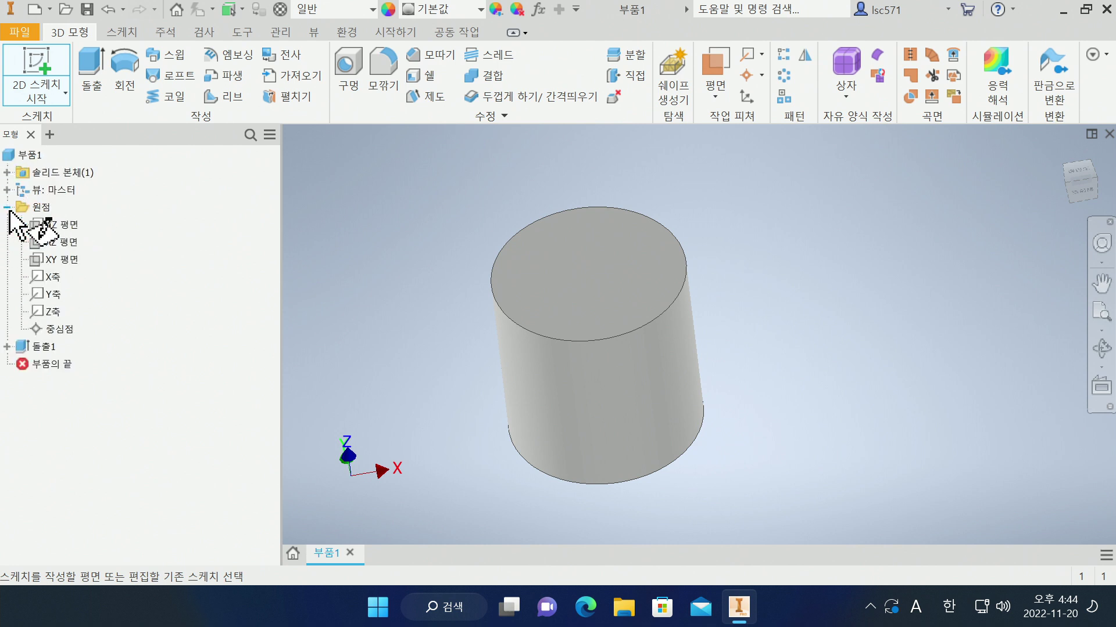
{"action": "left_click", "coordinate": [62, 242]}
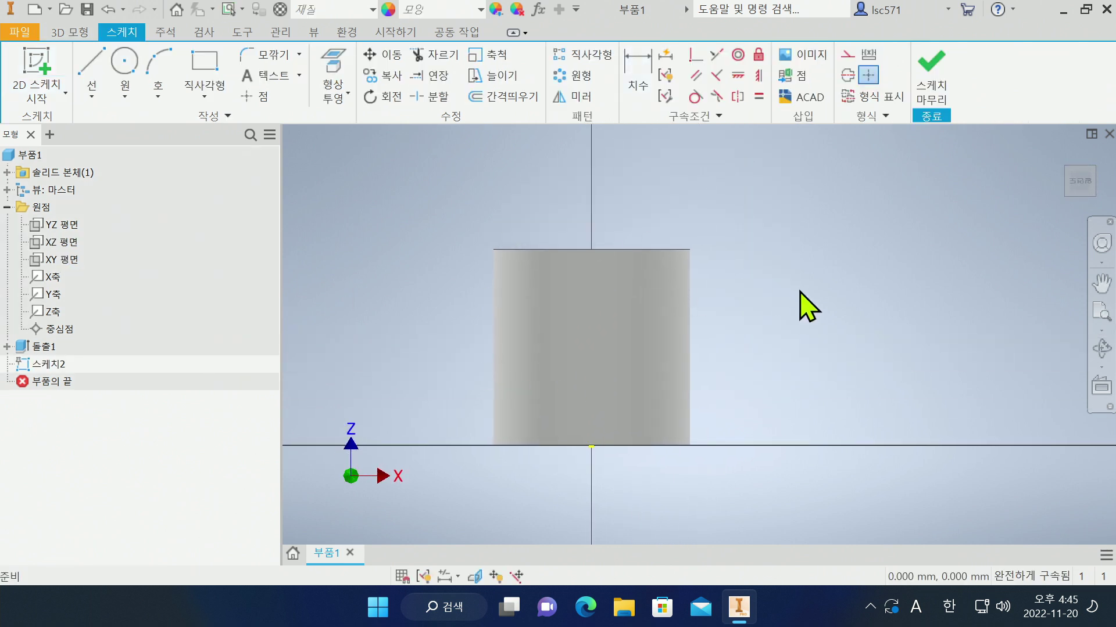
{"action": "left_click", "coordinate": [474, 575]}
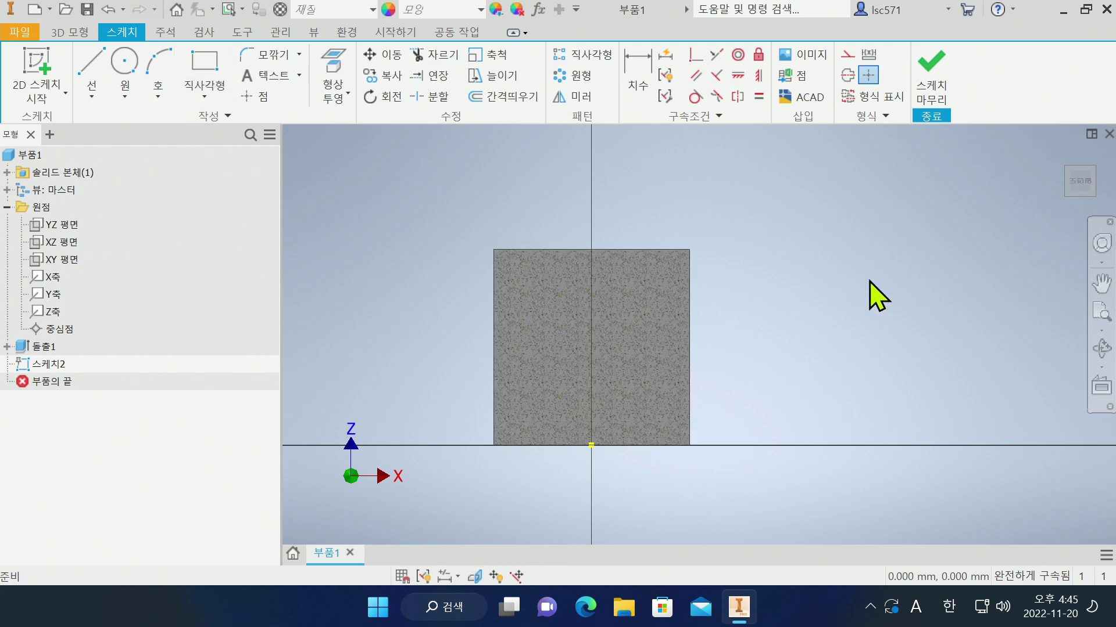
Step: Draw a 35 mm diameter circle inside the cylinder's cross-section, with its centre near mid-height on the vertical axis
{"action": "left_click", "coordinate": [125, 74]}
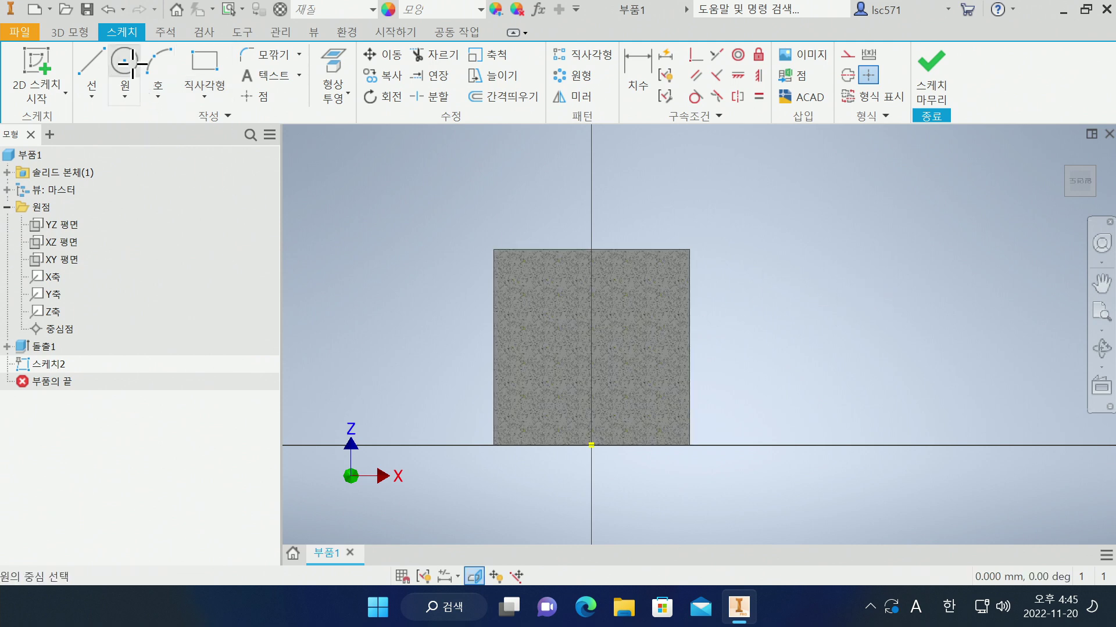
{"action": "left_click", "coordinate": [592, 343]}
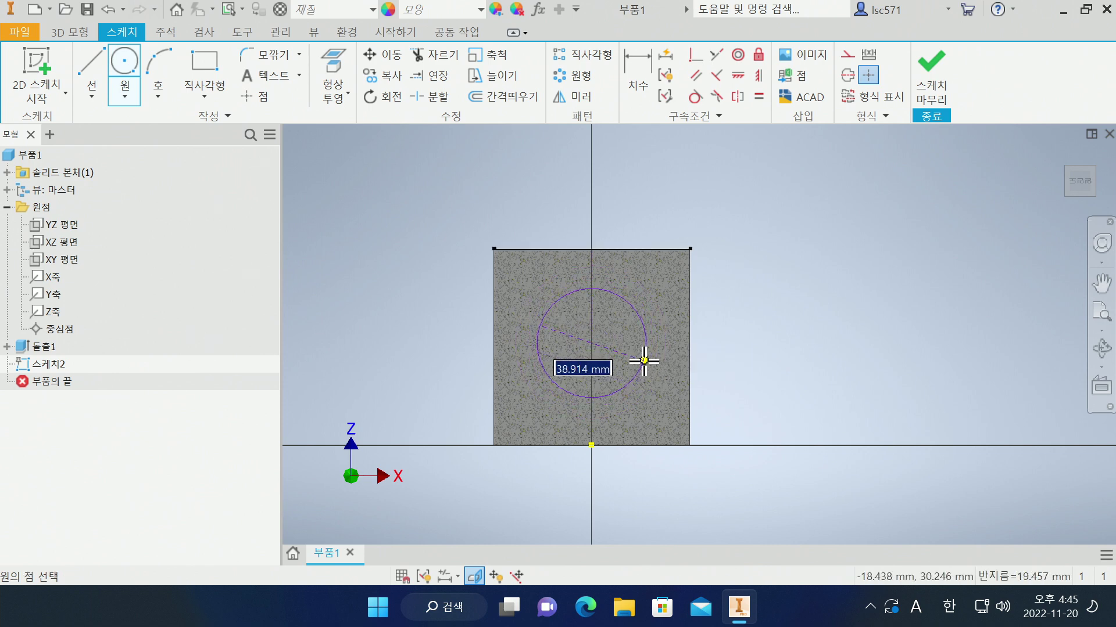
{"action": "type", "text": "3"}
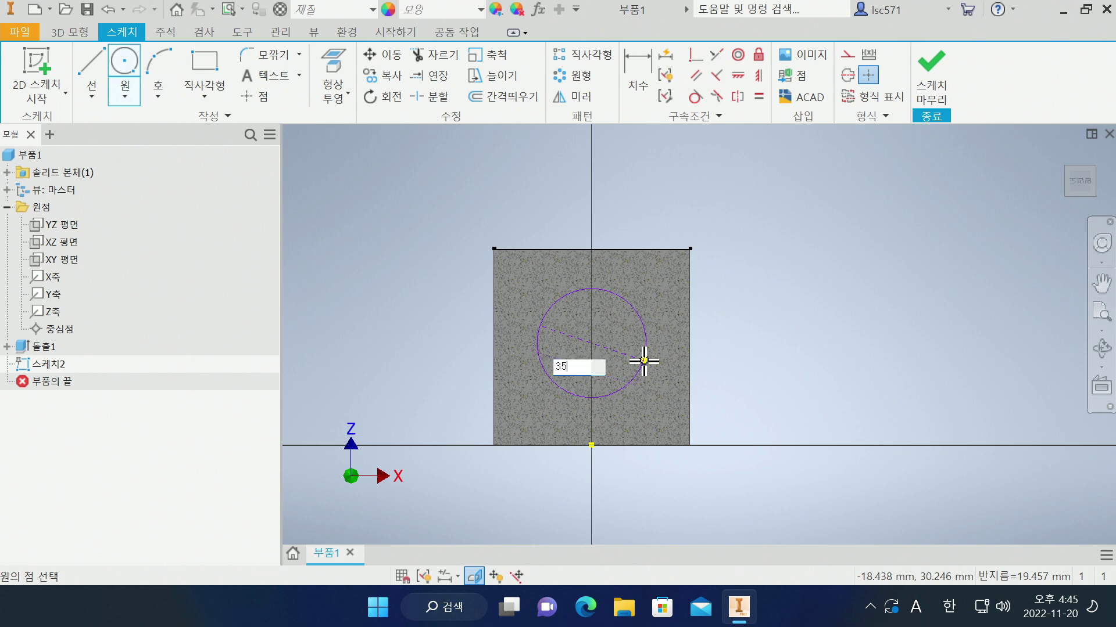
{"action": "type", "text": "5"}
{"action": "key", "text": "Return"}
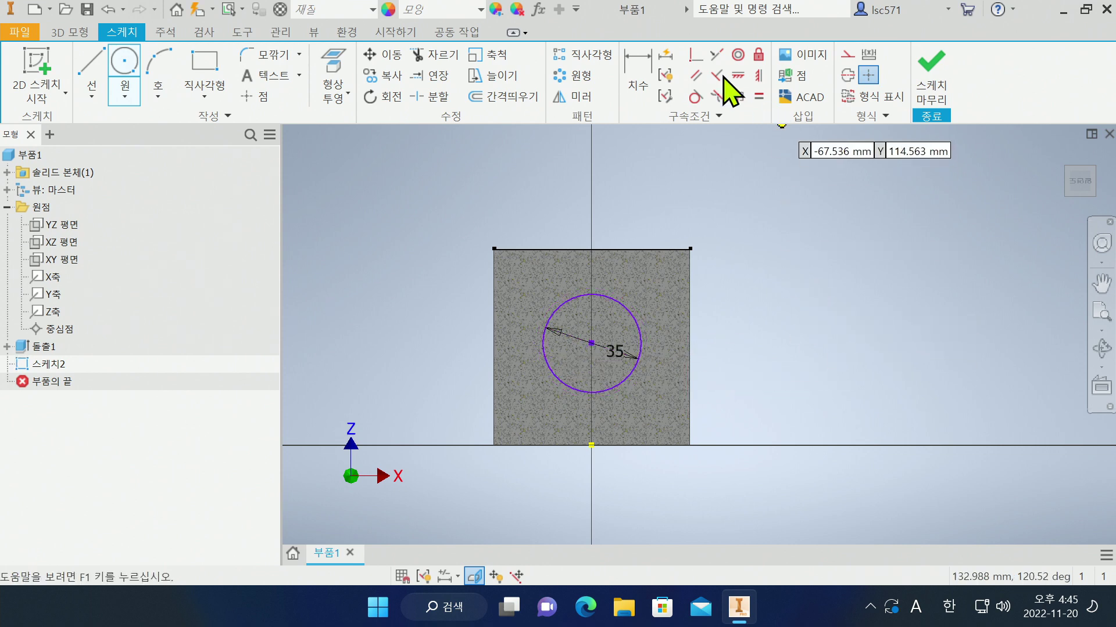
Step: Dimension the circle's centre 35 mm above the origin point
{"action": "left_click", "coordinate": [636, 80]}
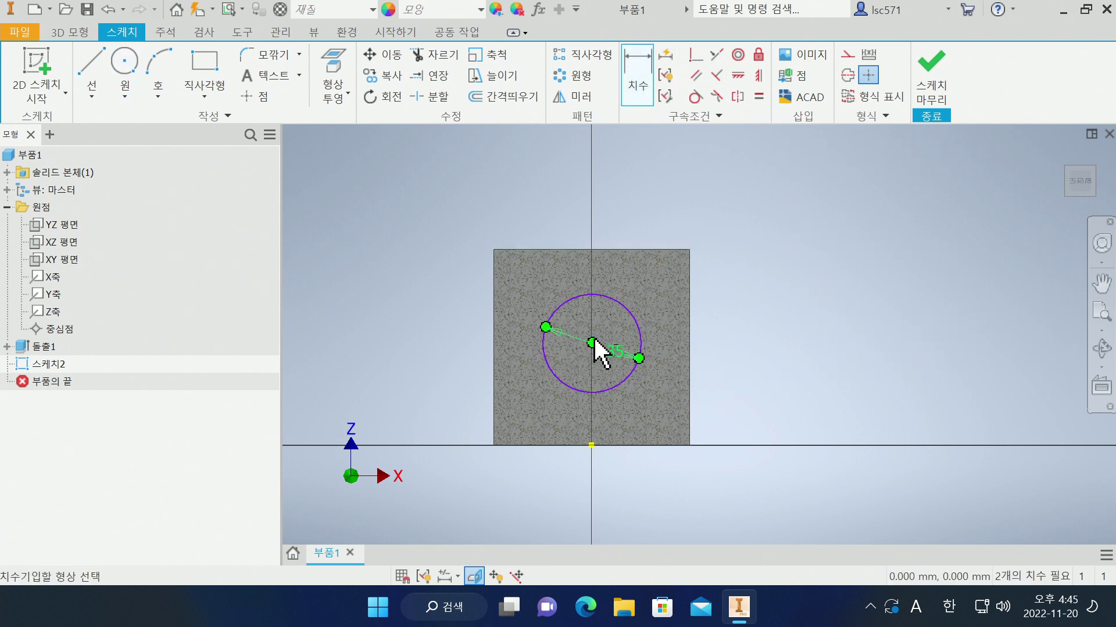
{"action": "left_click", "coordinate": [591, 445]}
{"action": "left_click", "coordinate": [746, 401]}
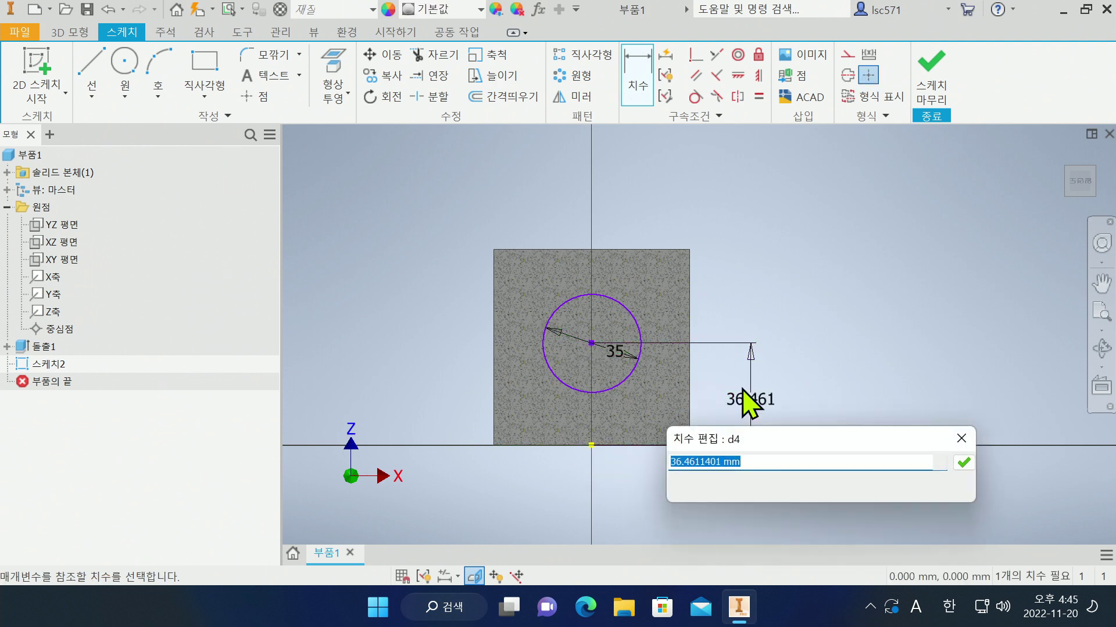
{"action": "type", "text": "35"}
{"action": "key", "text": "Return"}
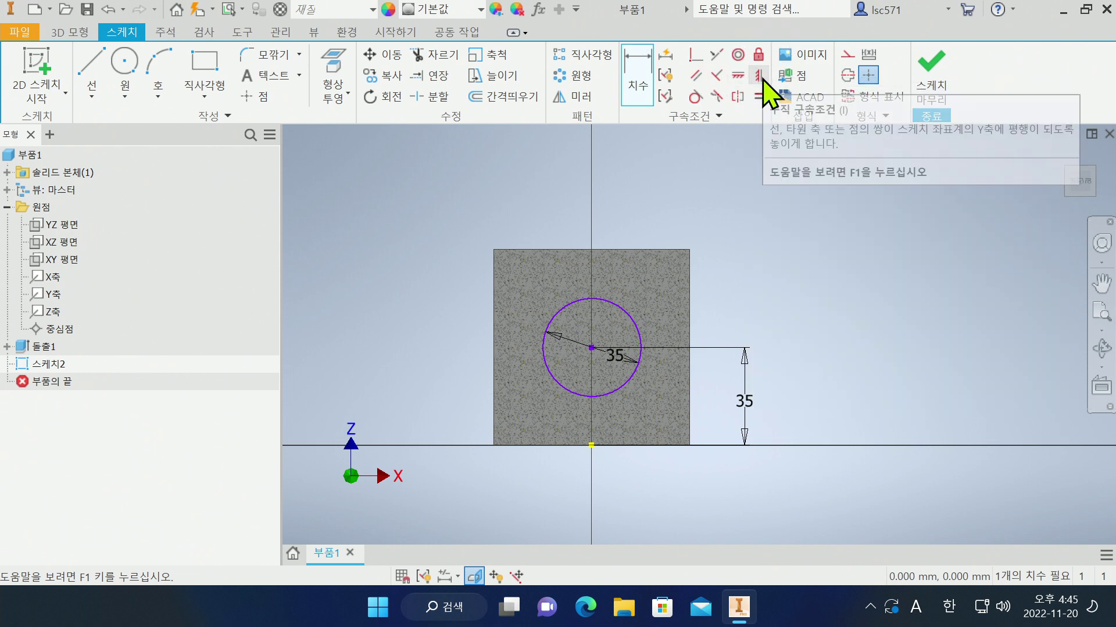
Step: Apply a vertical constraint aligning the circle's centre with the origin point
{"action": "left_click", "coordinate": [759, 76]}
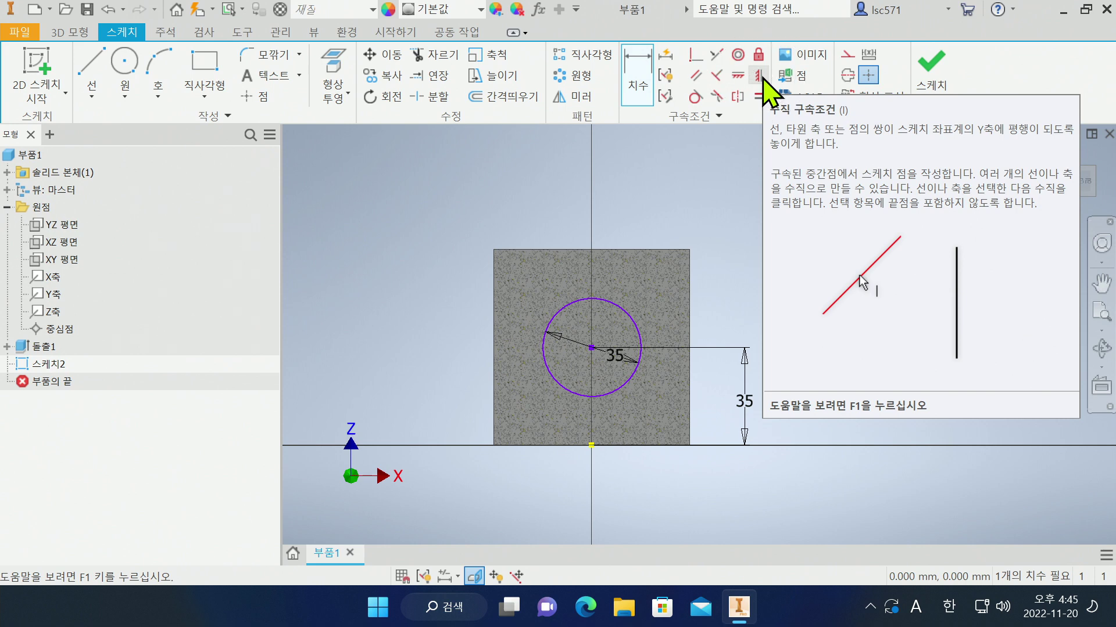
{"action": "left_click", "coordinate": [758, 76]}
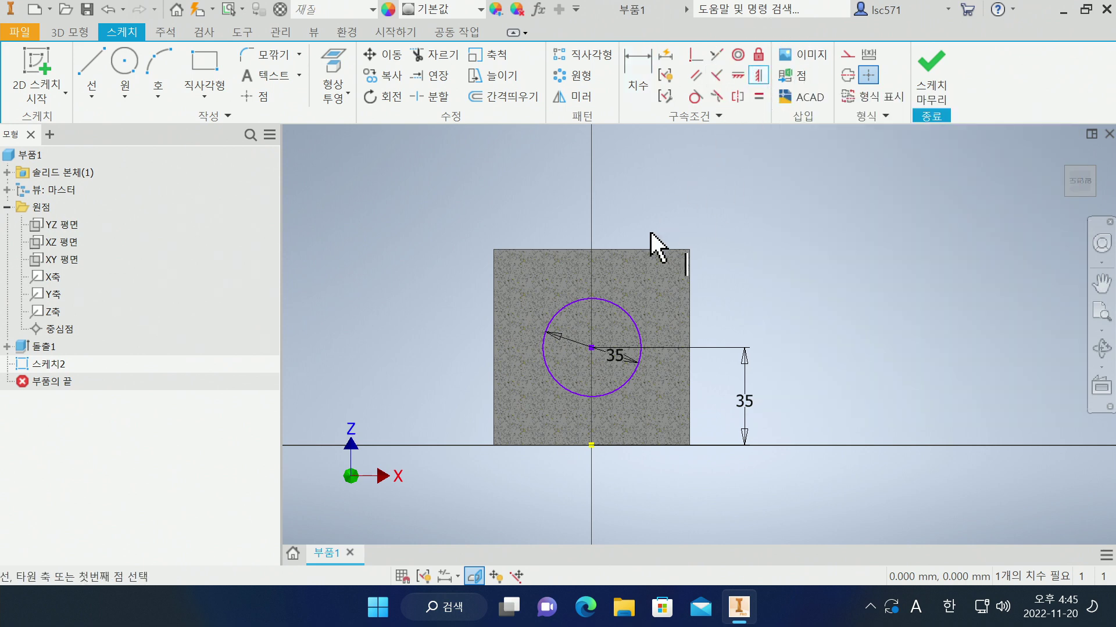
{"action": "left_click", "coordinate": [592, 348]}
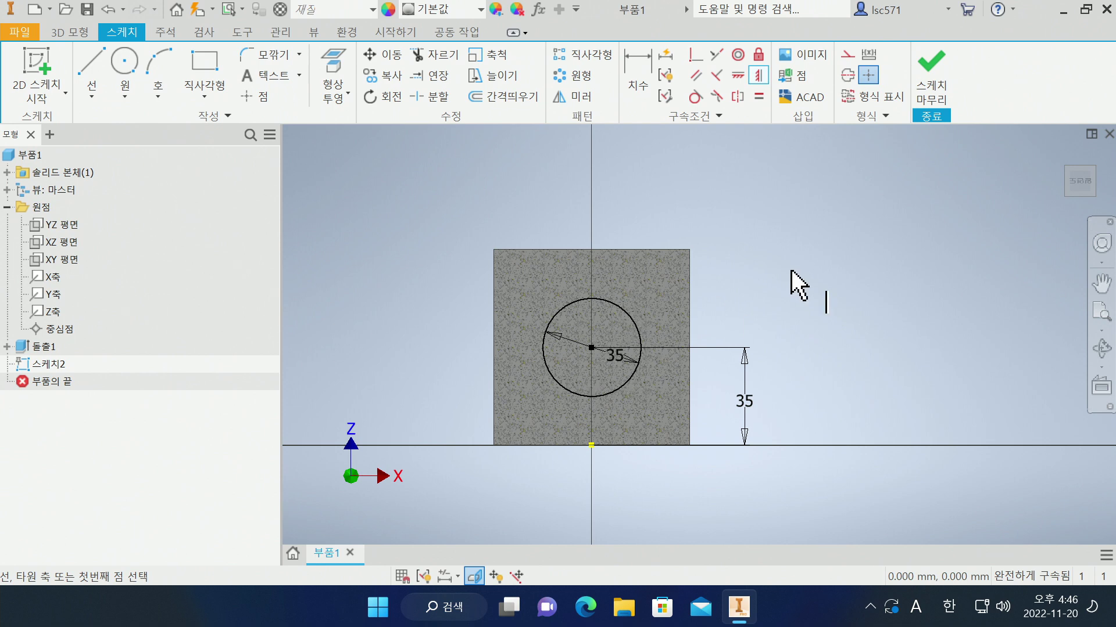
{"action": "mouse_move", "coordinate": [1101, 180]}
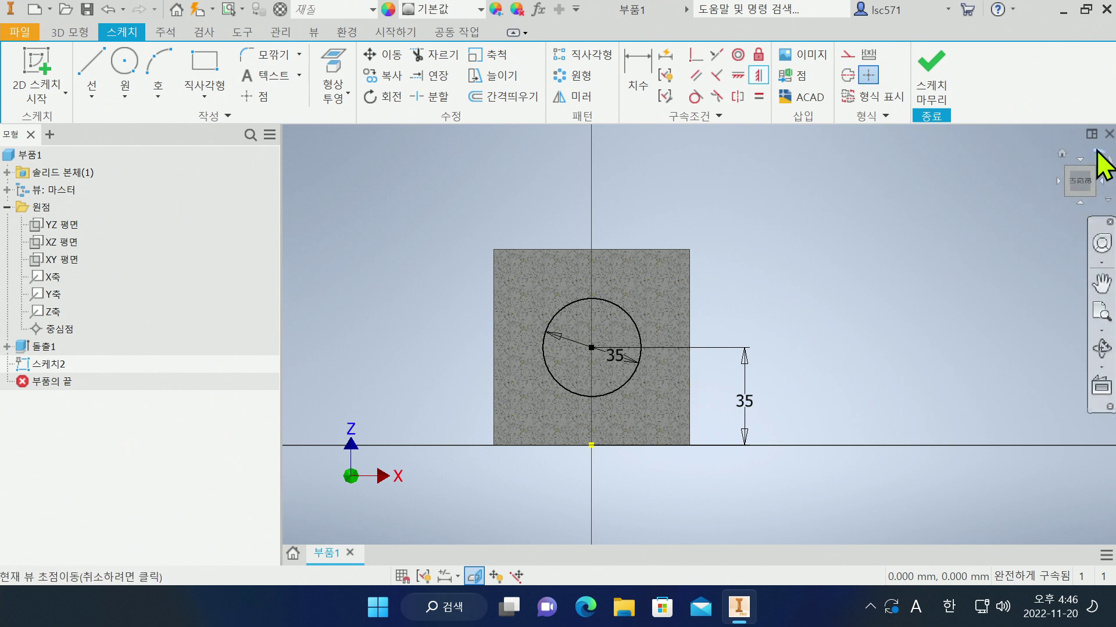
{"action": "left_click", "coordinate": [1097, 153]}
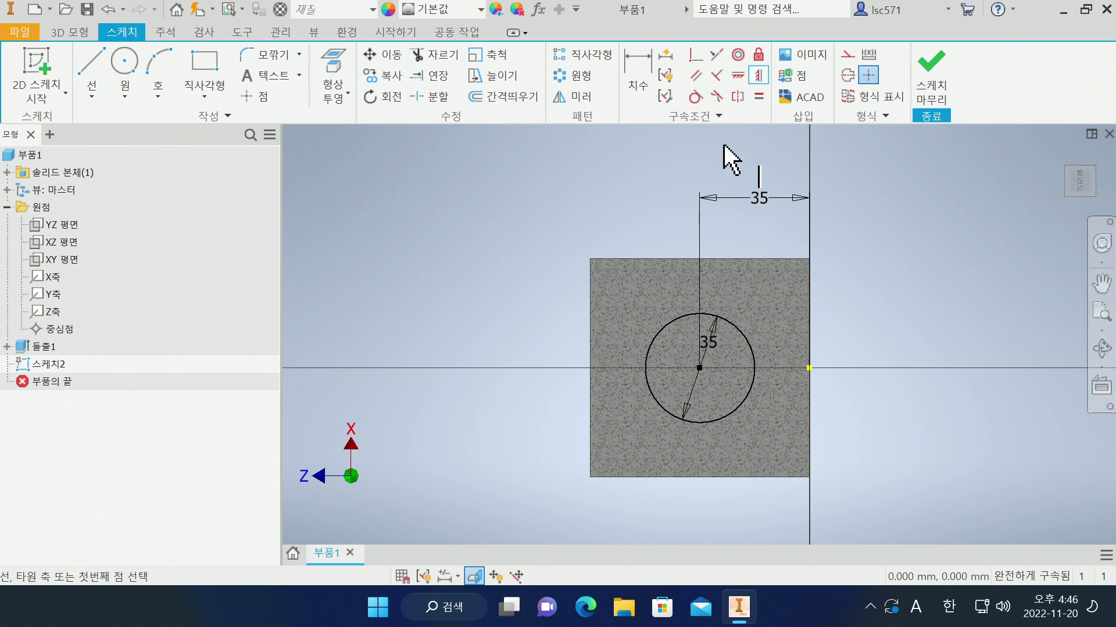
{"action": "left_click", "coordinate": [761, 76]}
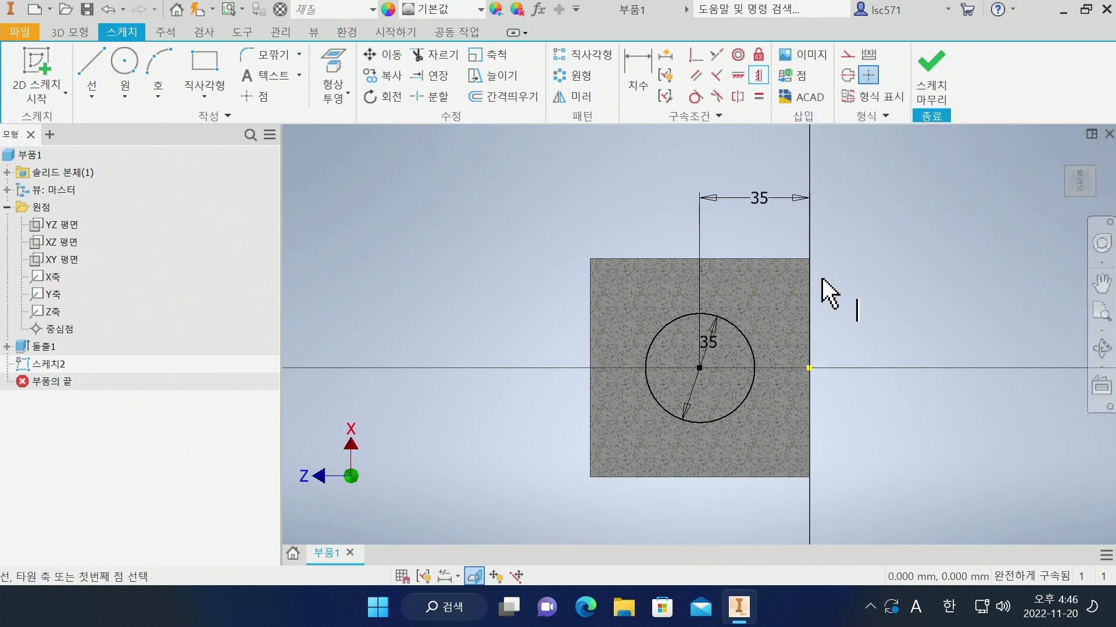
{"action": "mouse_move", "coordinate": [1085, 177]}
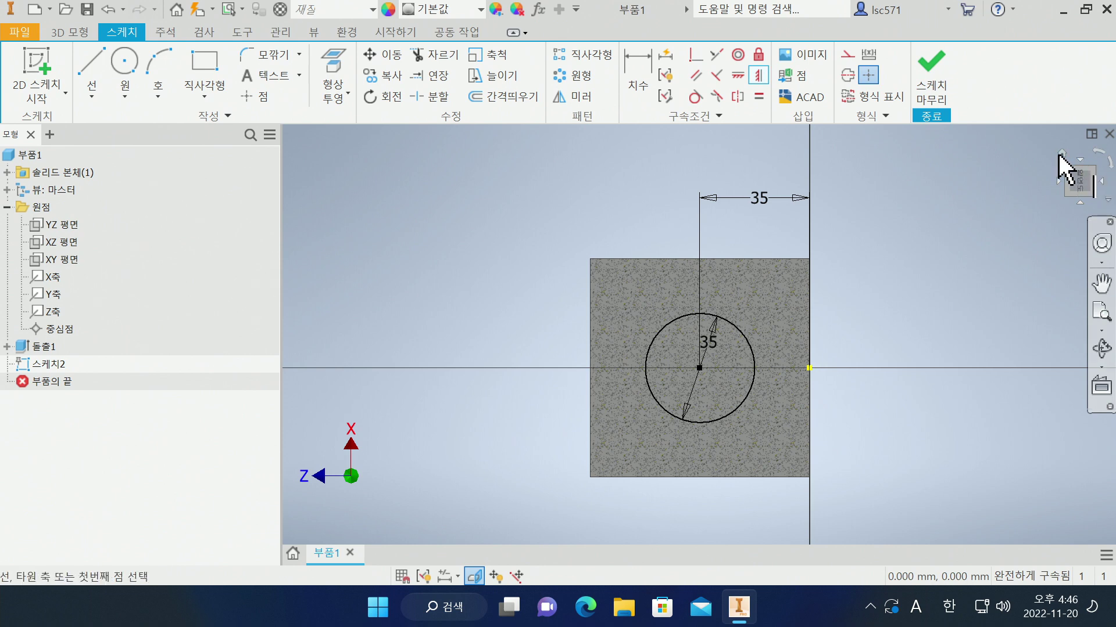
{"action": "left_click", "coordinate": [1059, 156]}
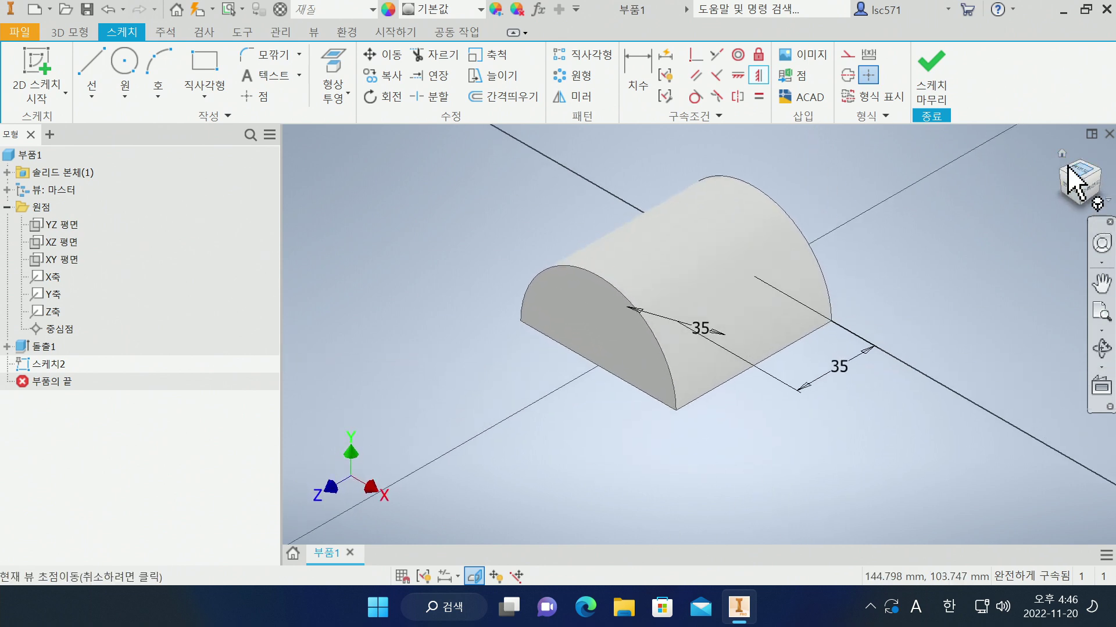
{"action": "key", "text": "F4"}
{"action": "mouse_move", "coordinate": [785, 331]}
{"action": "left_mouse_down"}
{"action": "mouse_move", "coordinate": [829, 242]}
{"action": "mouse_move", "coordinate": [800, 233]}
{"action": "left_mouse_up"}
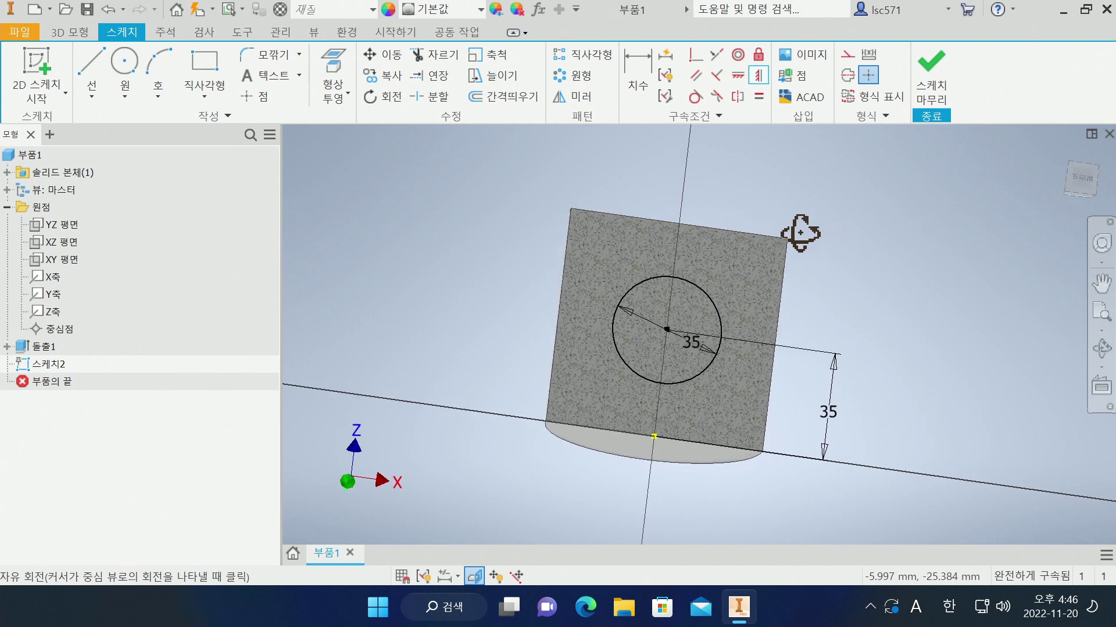
{"action": "left_click", "coordinate": [1082, 182]}
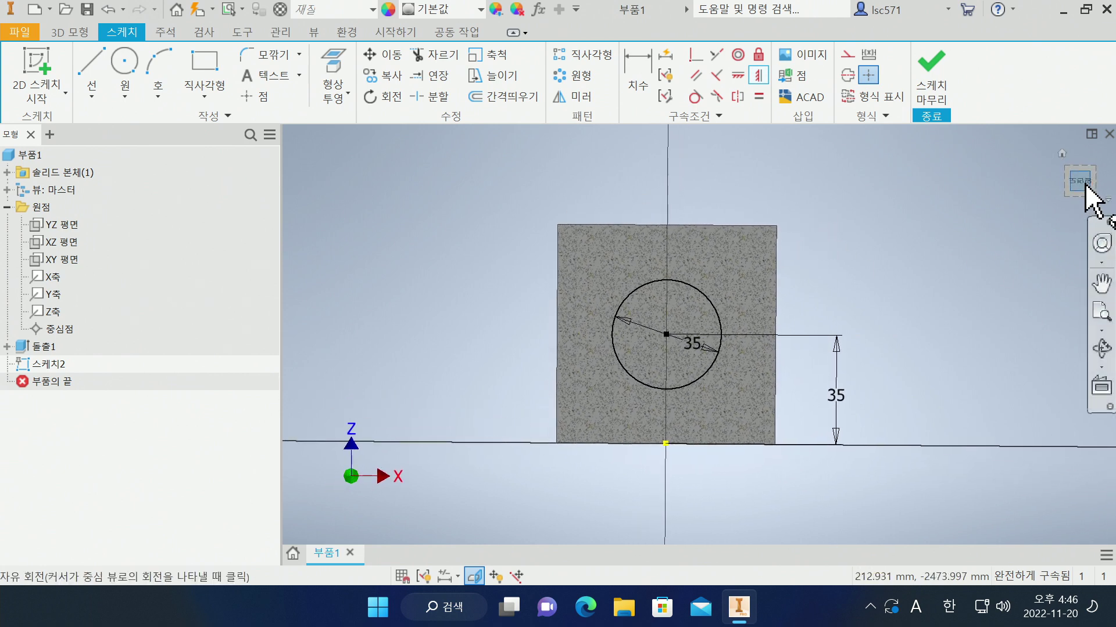
{"action": "key", "text": "Escape"}
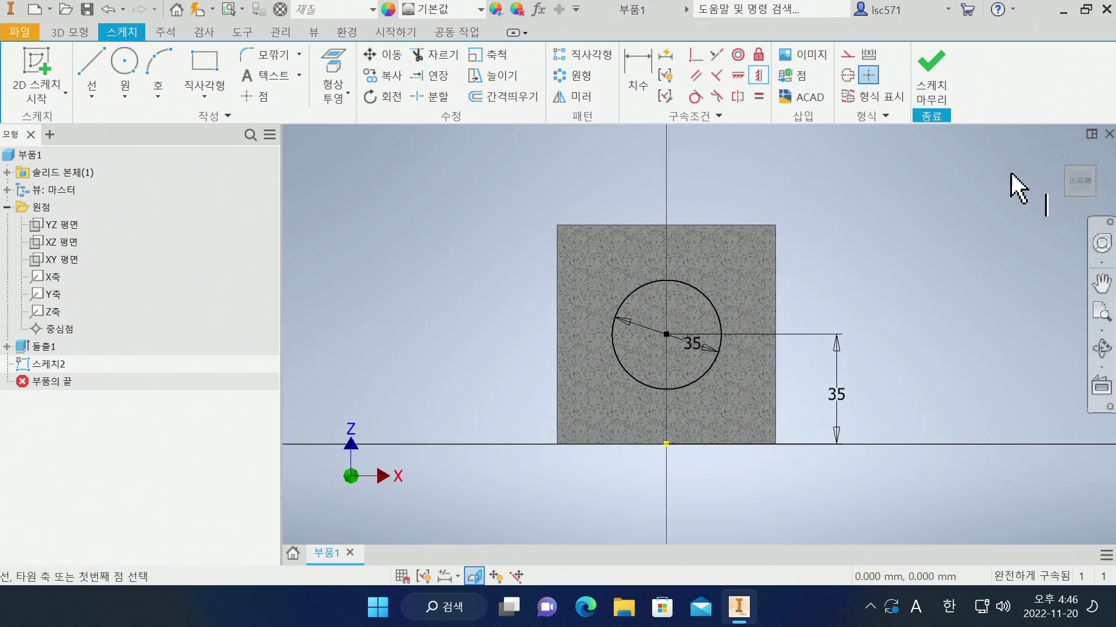
Step: Finish the sketch and cut the 35 mm circle through all of the cylinder, symmetrically about the sketch plane
{"action": "left_click", "coordinate": [932, 58]}
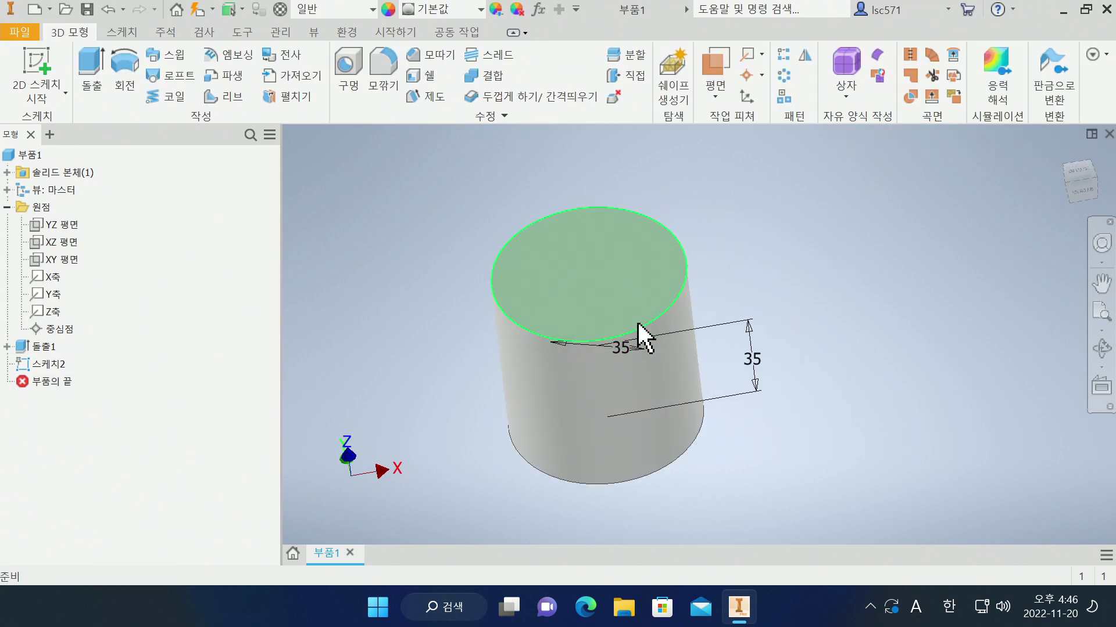
{"action": "left_click", "coordinate": [93, 81]}
{"action": "middle_click_drag", "start_coordinate": [801, 381], "coordinate": [823, 410], "text": "shift"}
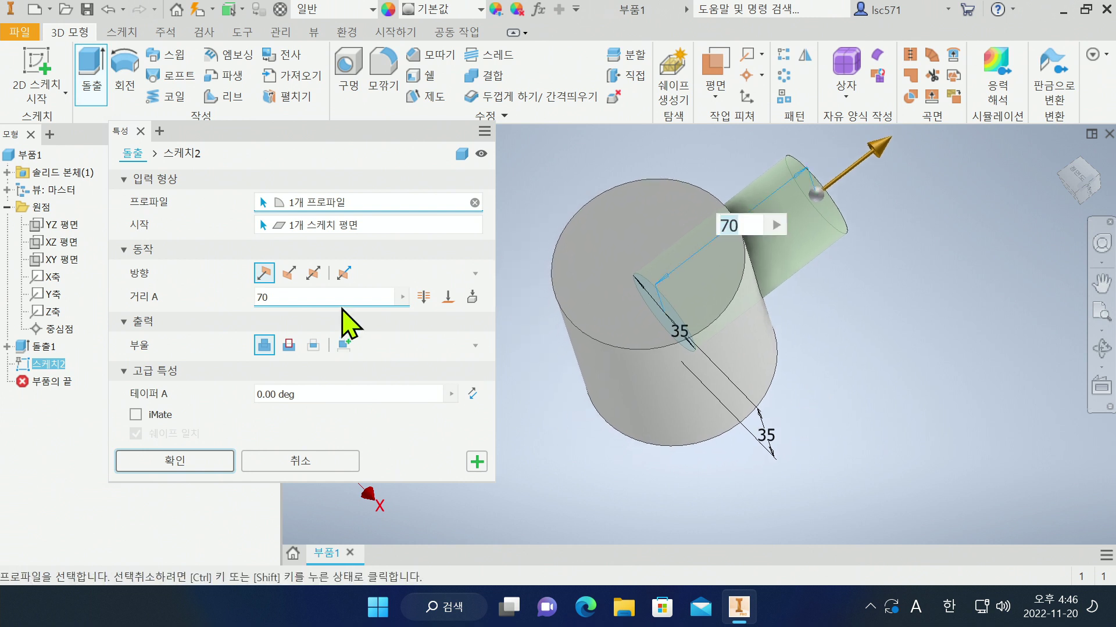
{"action": "left_click", "coordinate": [314, 273]}
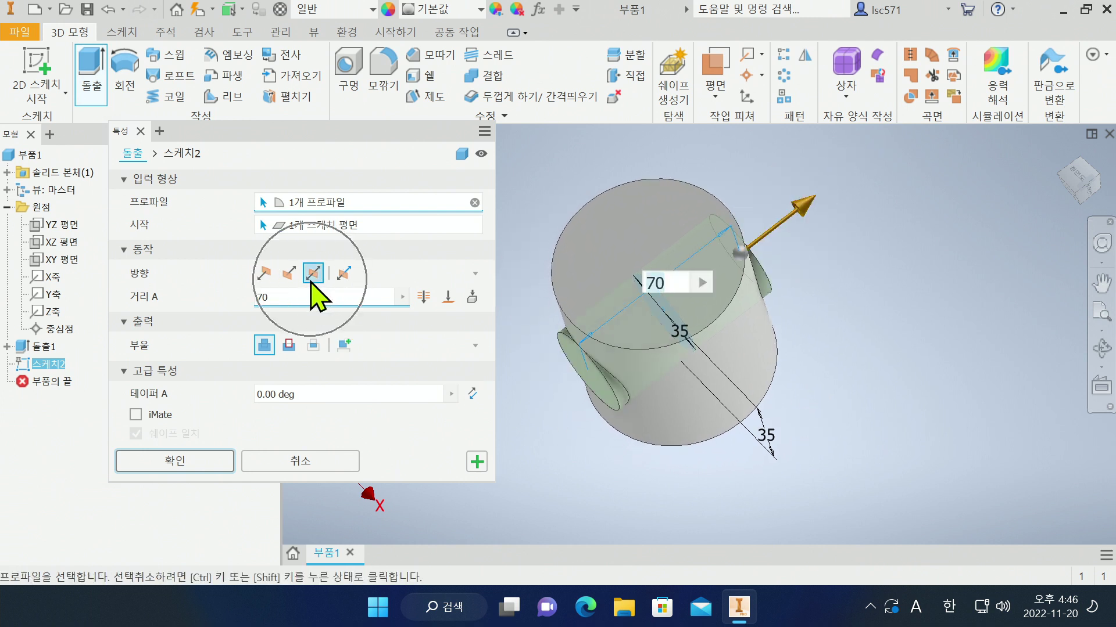
{"action": "left_click", "coordinate": [423, 297]}
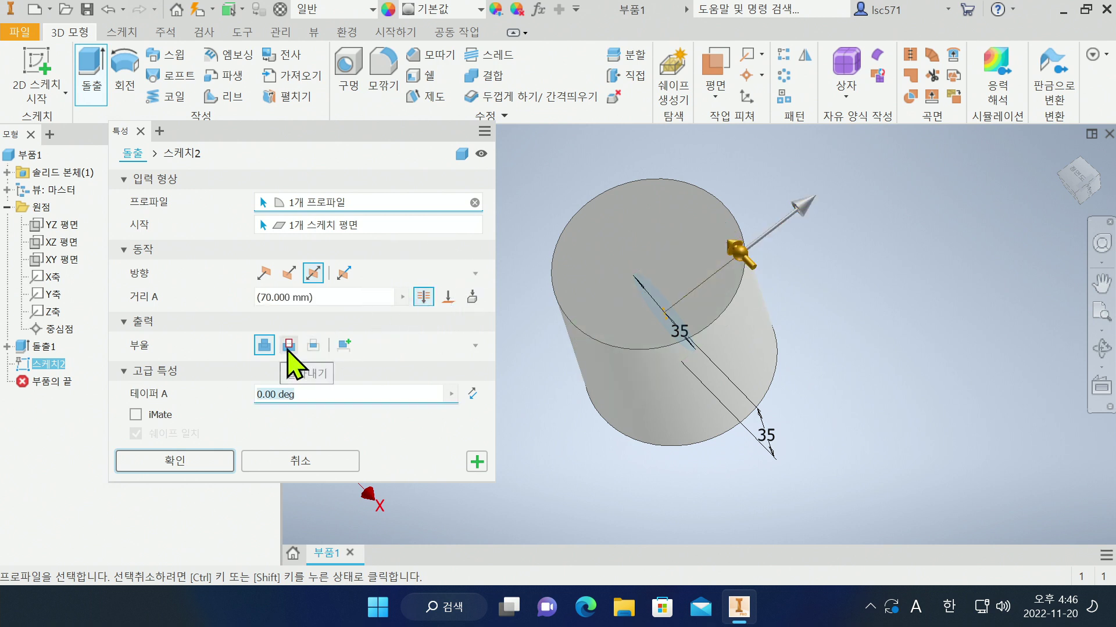
{"action": "left_click", "coordinate": [289, 349]}
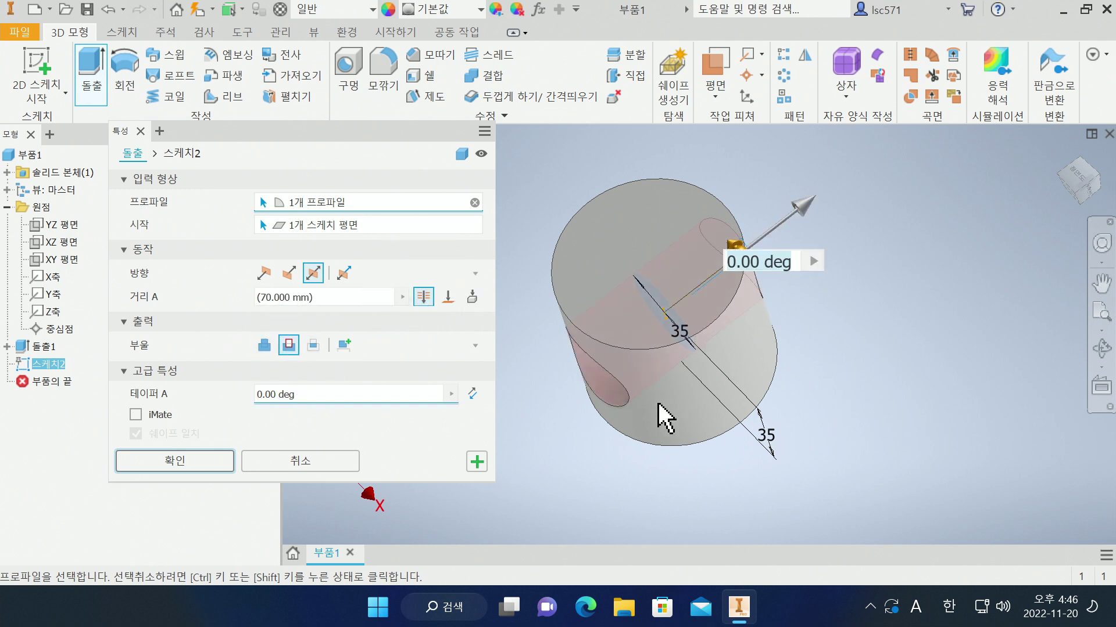
{"action": "left_click", "coordinate": [174, 460]}
Step: Fillet the cylinder's top and bottom circular edges with a 5 mm radius
{"action": "key", "text": "F4"}
{"action": "left_click_drag", "start_coordinate": [489, 429], "coordinate": [521, 417]}
{"action": "key", "text": "Escape"}
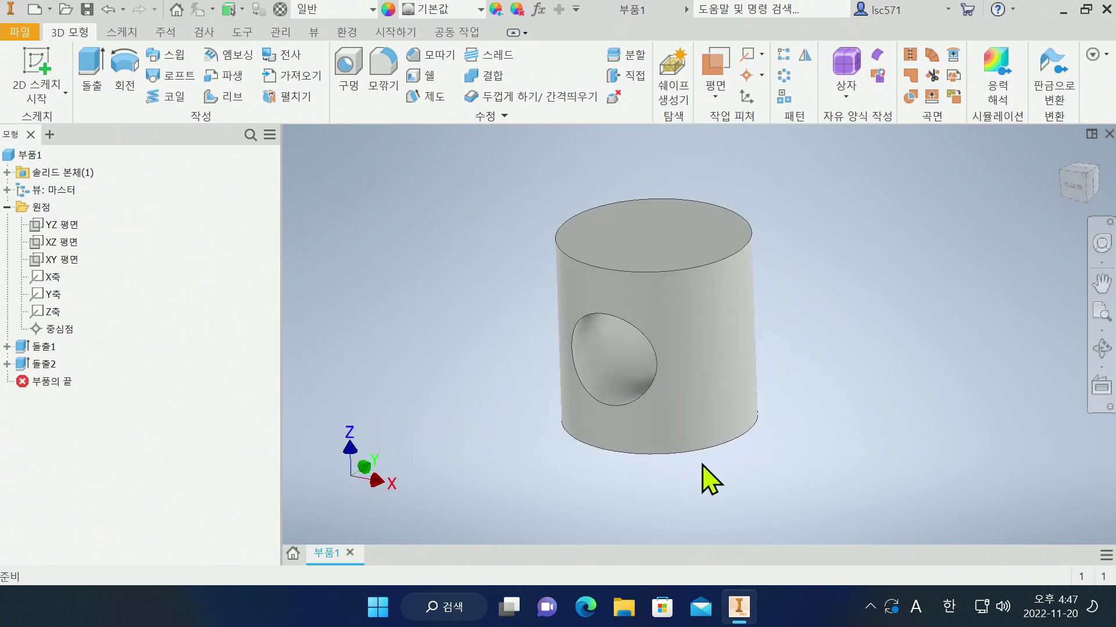
{"action": "left_click", "coordinate": [389, 73]}
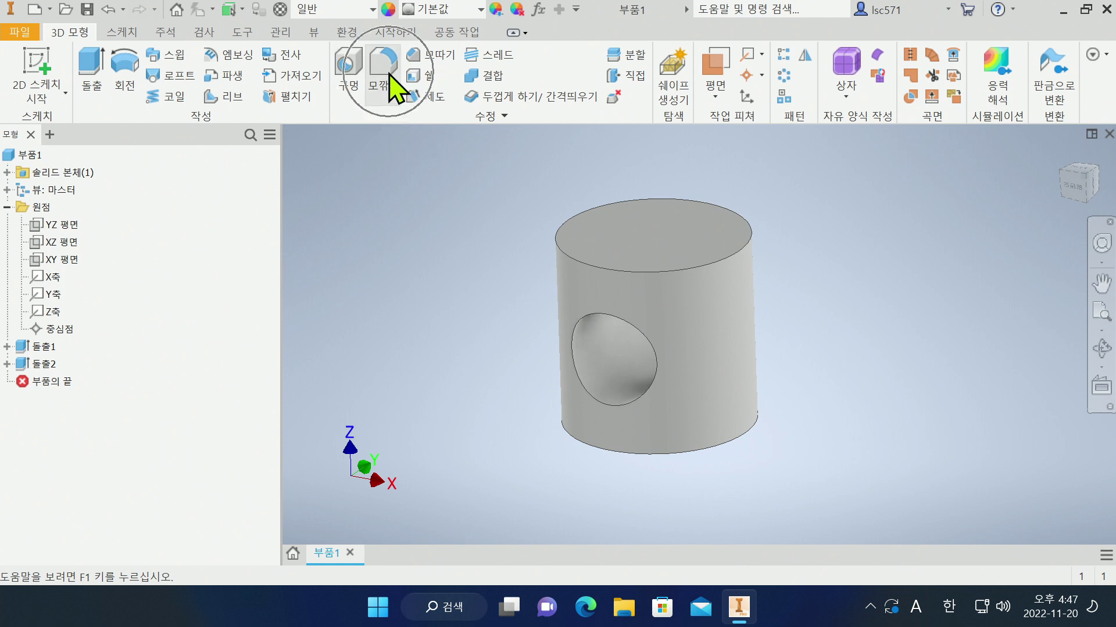
{"action": "left_click", "coordinate": [388, 74]}
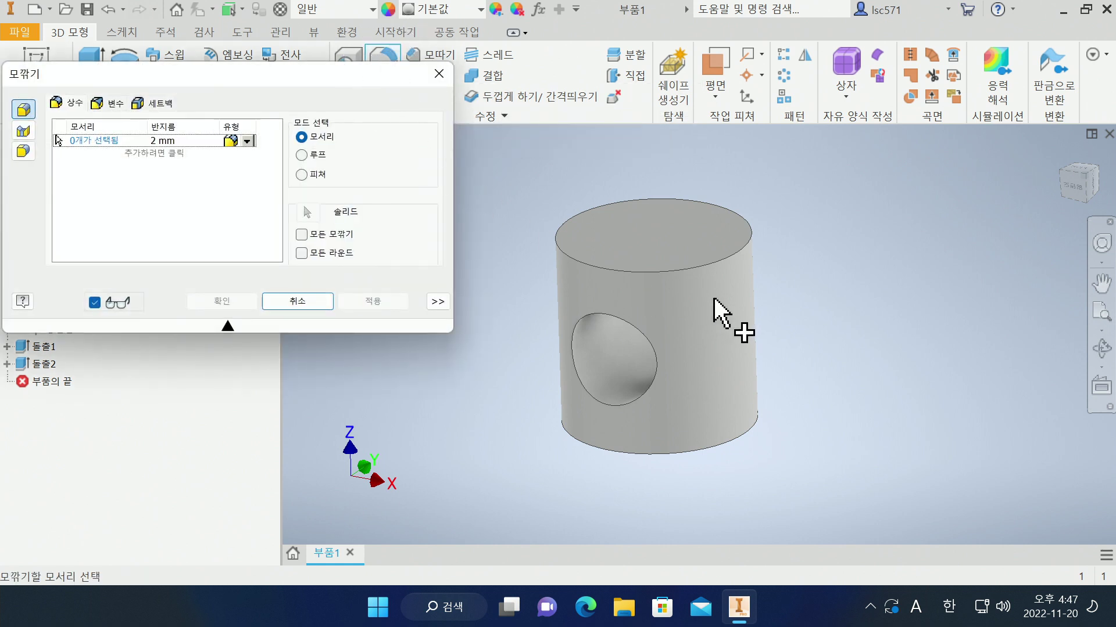
{"action": "left_click", "coordinate": [739, 256]}
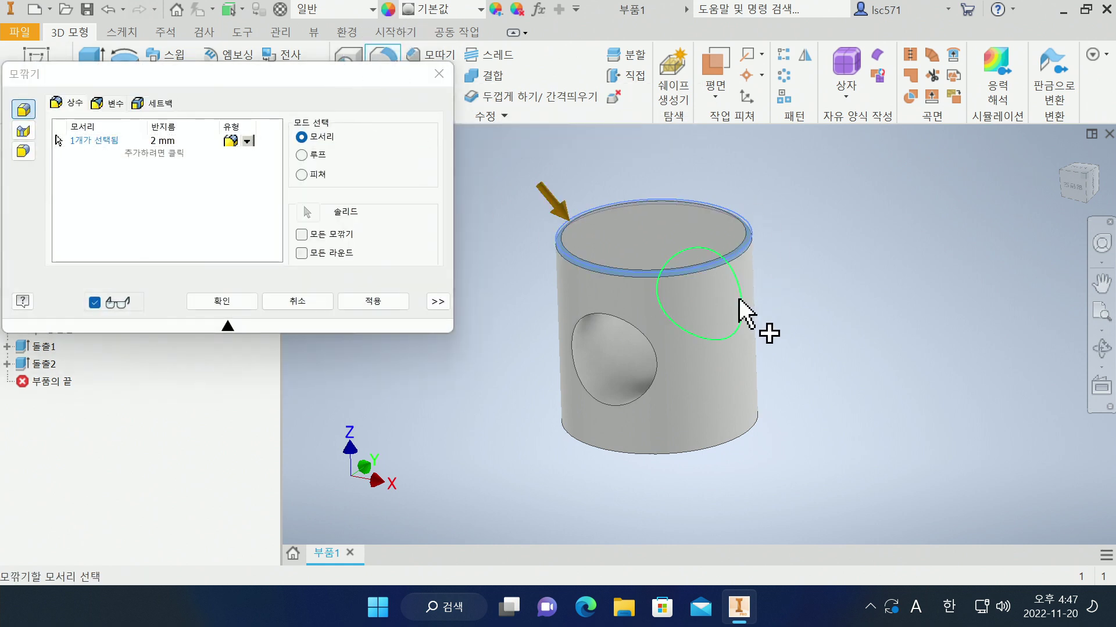
{"action": "left_click", "coordinate": [728, 443]}
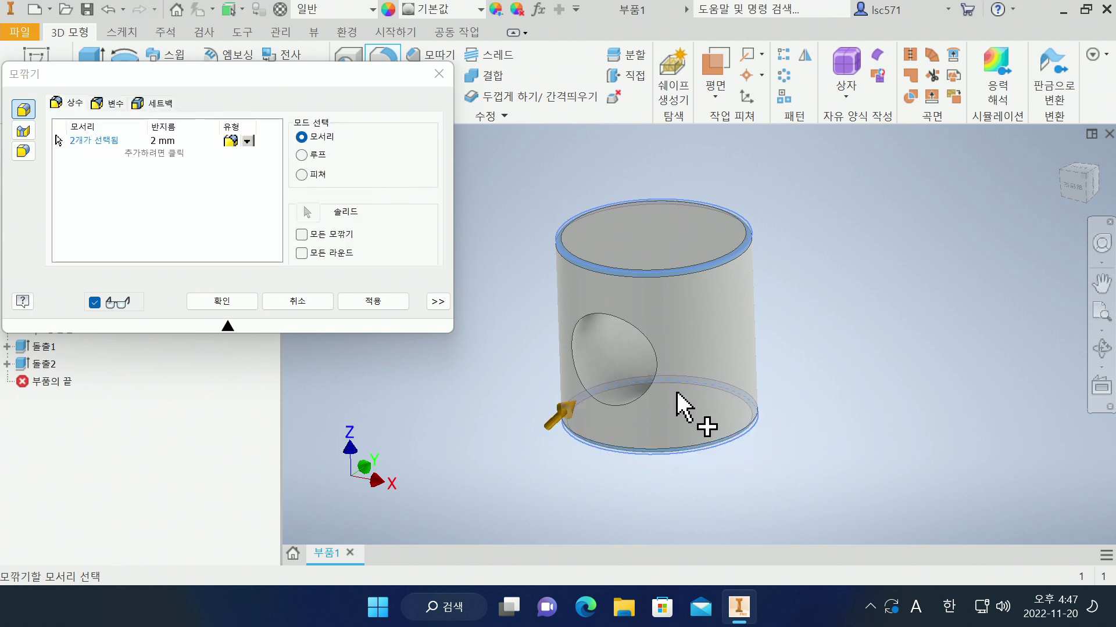
{"action": "left_click", "coordinate": [171, 144]}
{"action": "type", "text": "5"}
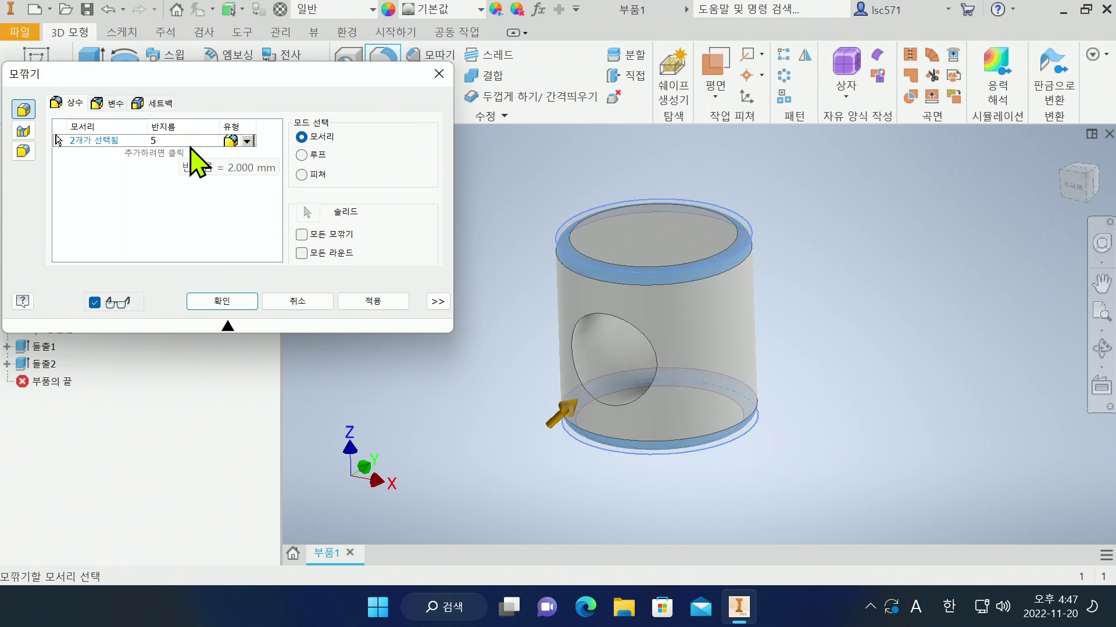
{"action": "left_click", "coordinate": [223, 302]}
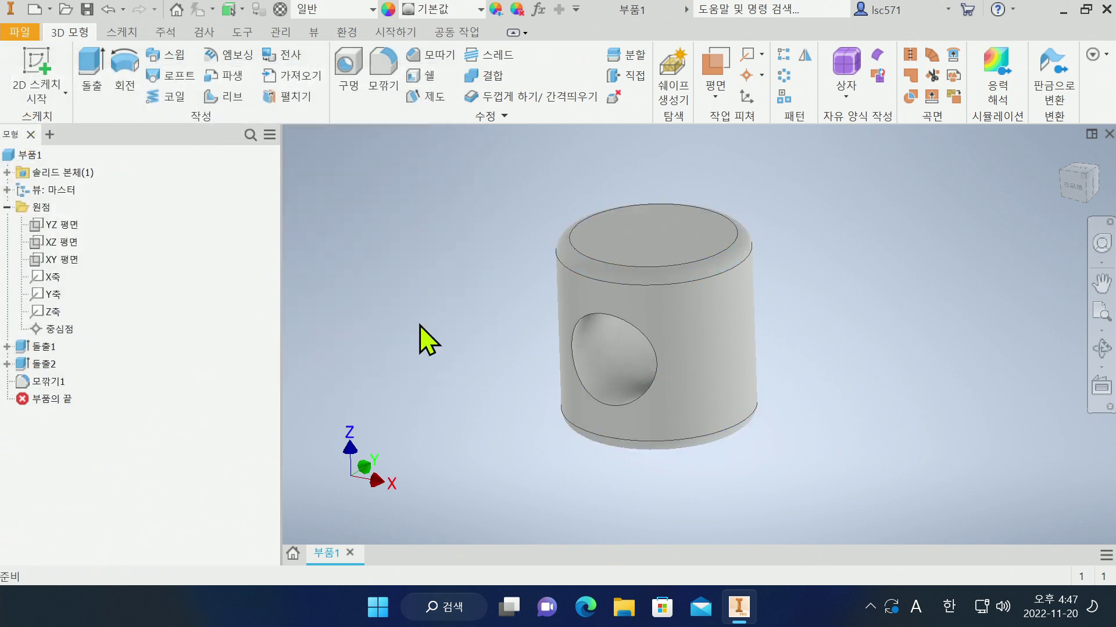
Step: Apply the appearance 매끄러움 - 짙은 바다 녹색 from the Inventor material library to the part
{"action": "middle_click_drag", "start_coordinate": [737, 461], "coordinate": [665, 448], "text": "shift"}
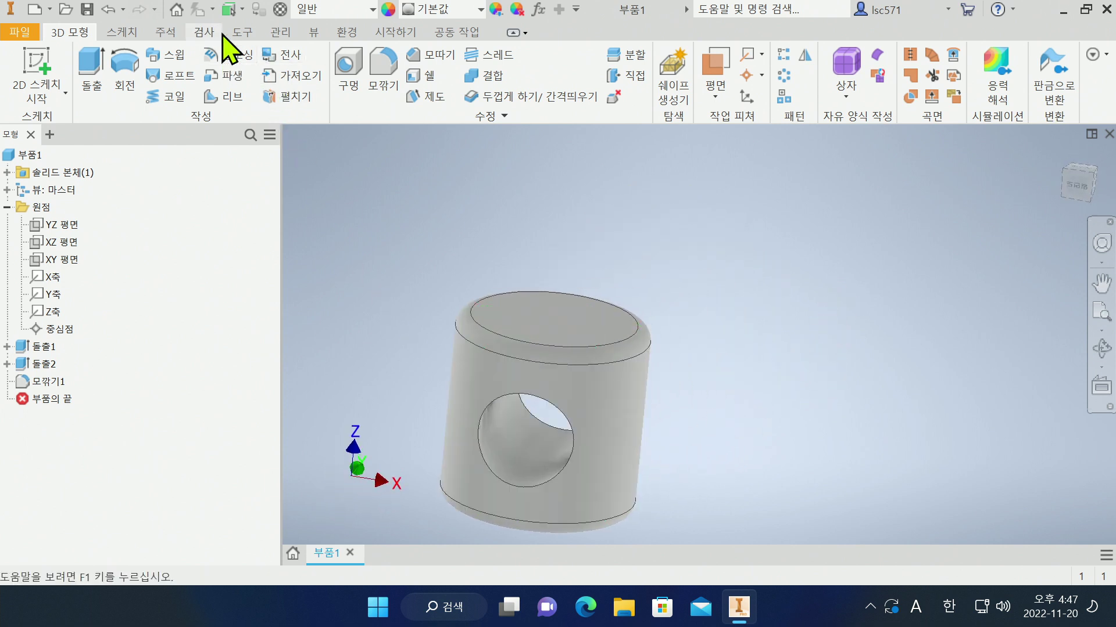
{"action": "left_click", "coordinate": [460, 10]}
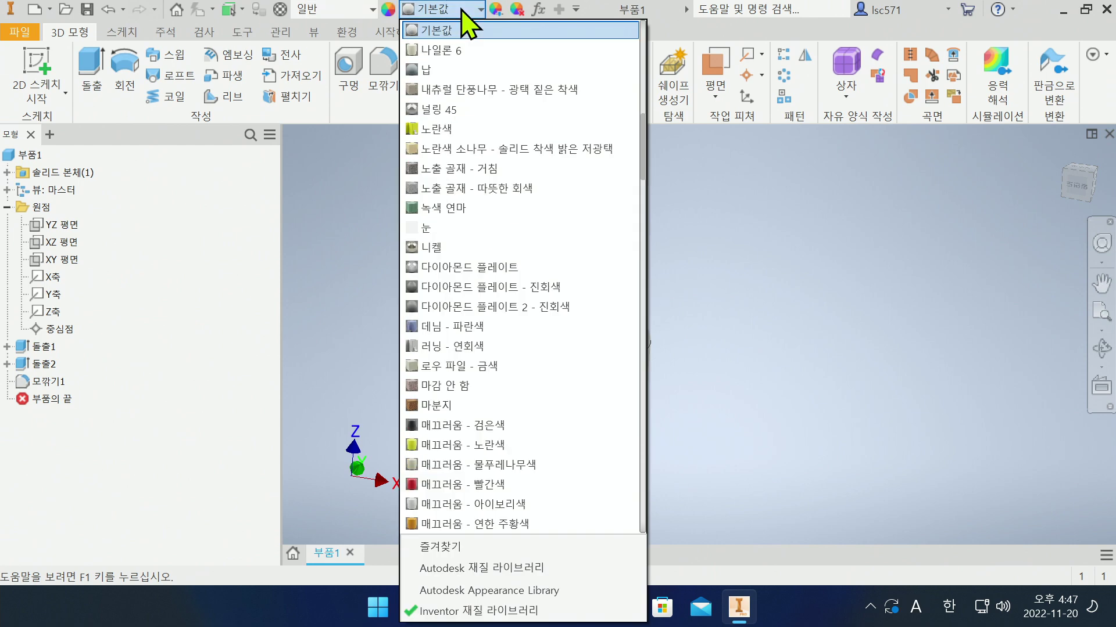
{"action": "scroll", "coordinate": [486, 418], "scroll_direction": "down", "scroll_amount": 4}
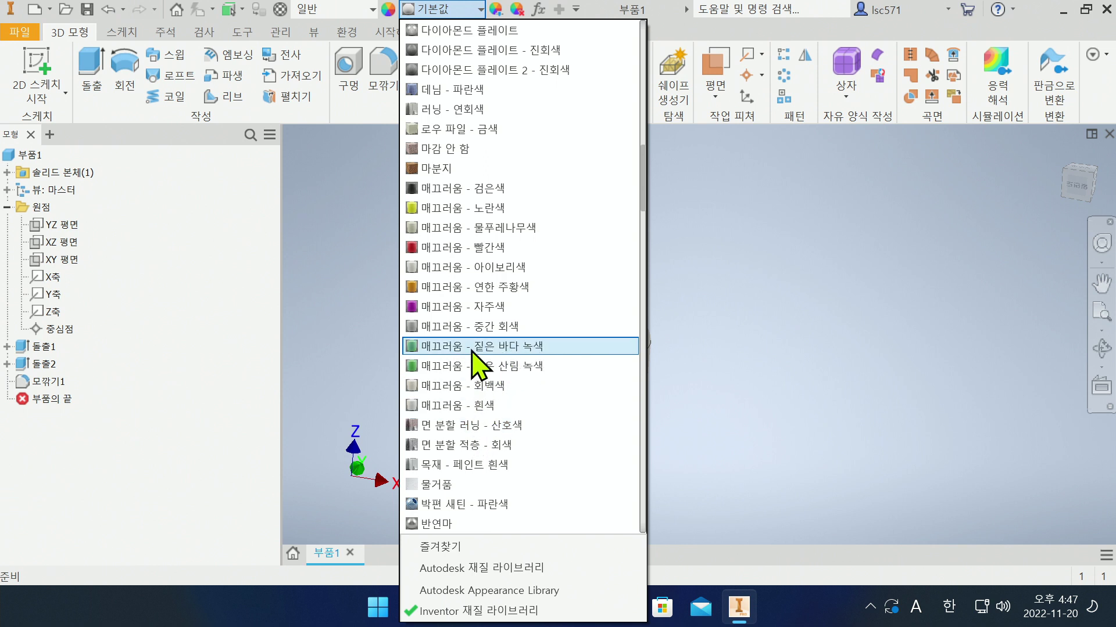
{"action": "left_click", "coordinate": [501, 352]}
Step: Begin a CAD-format export of the part and set the file type to STL (*.stl)
{"action": "middle_click_drag", "start_coordinate": [754, 378], "coordinate": [727, 477], "text": "shift"}
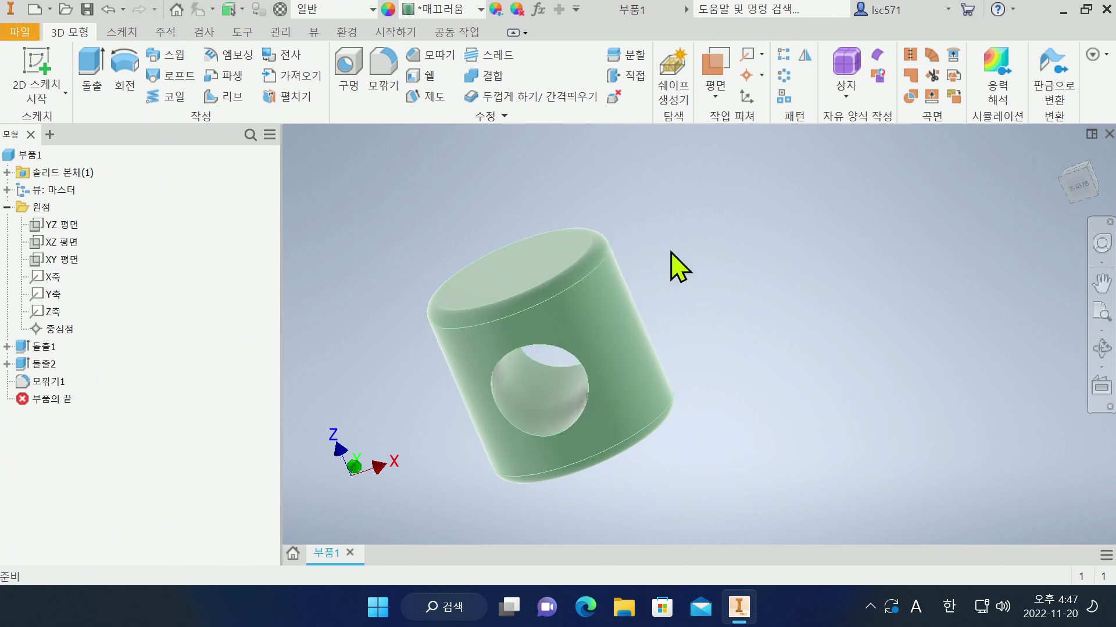
{"action": "middle_click_drag", "start_coordinate": [713, 303], "coordinate": [739, 277]}
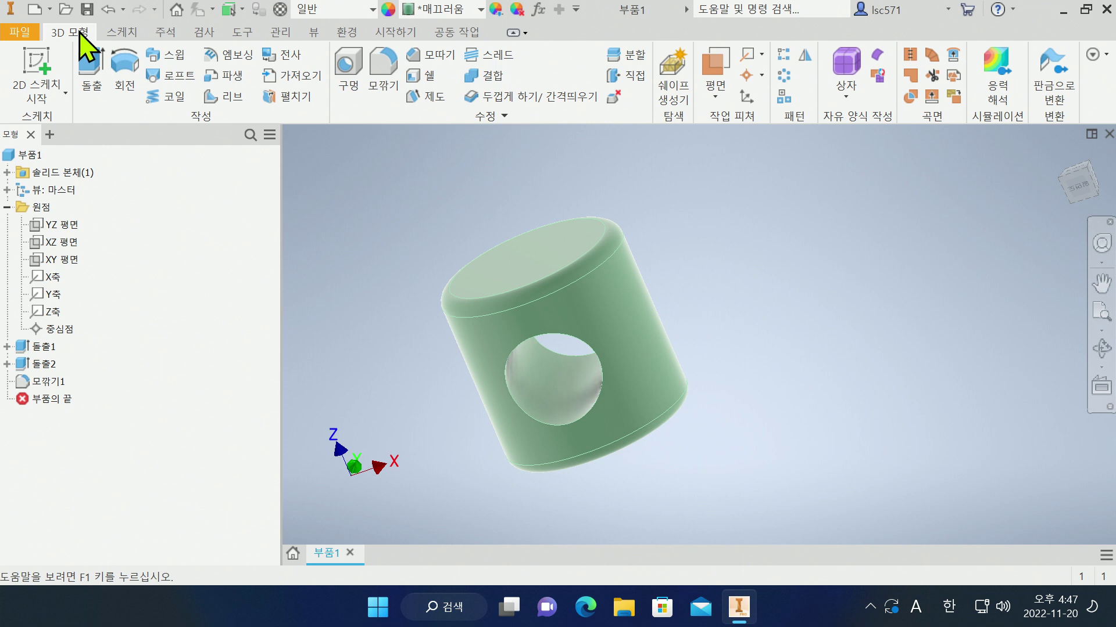
{"action": "left_click", "coordinate": [23, 33]}
{"action": "left_click", "coordinate": [24, 36]}
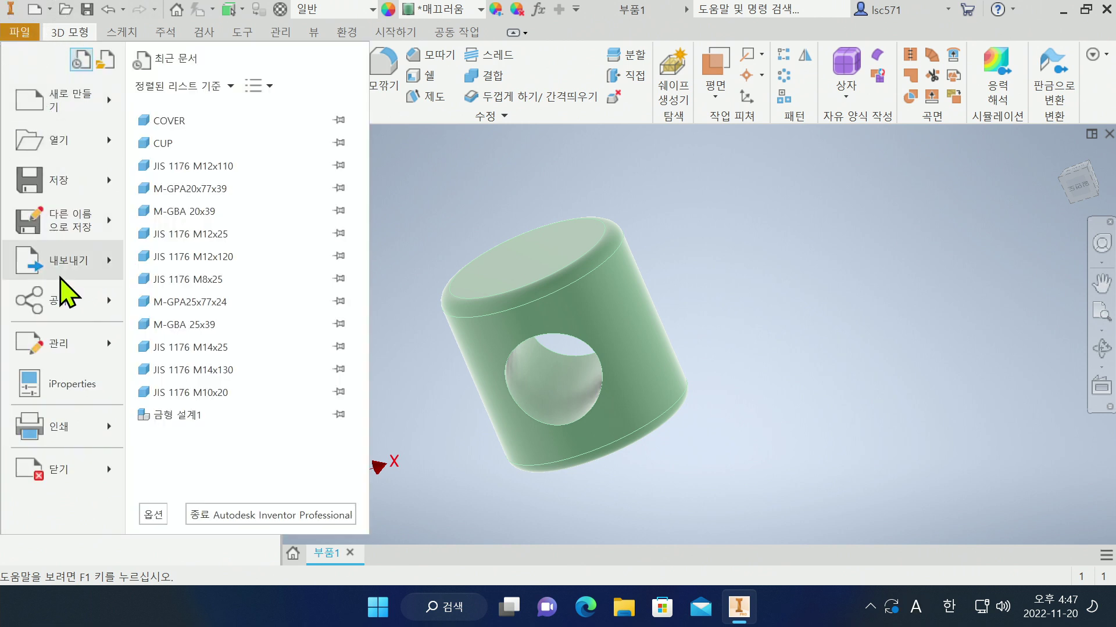
{"action": "mouse_move", "coordinate": [81, 272]}
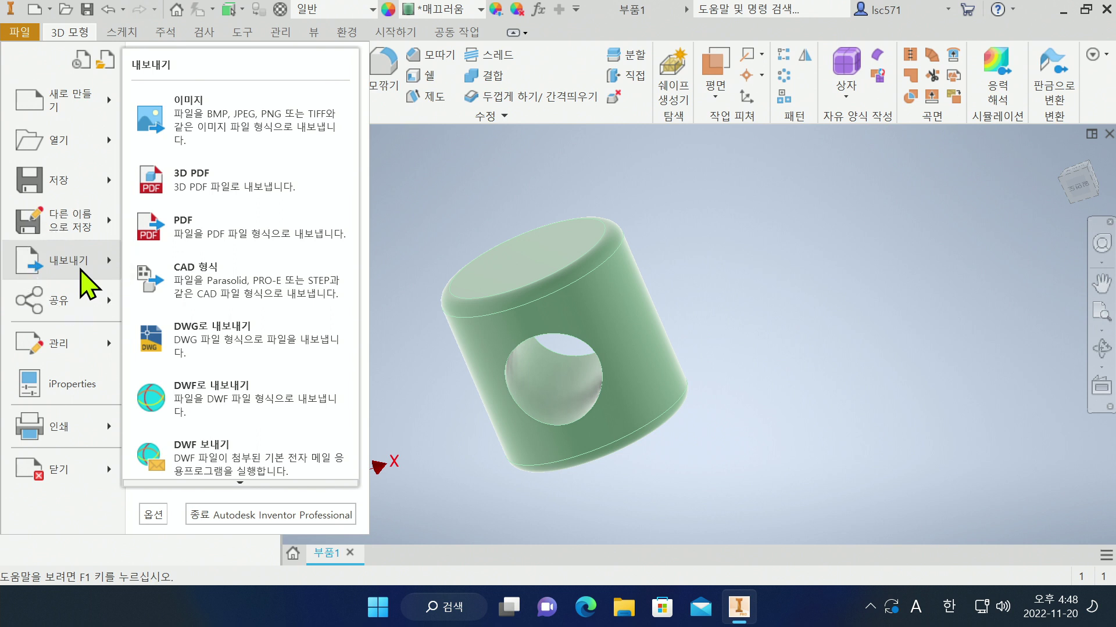
{"action": "left_click", "coordinate": [224, 288]}
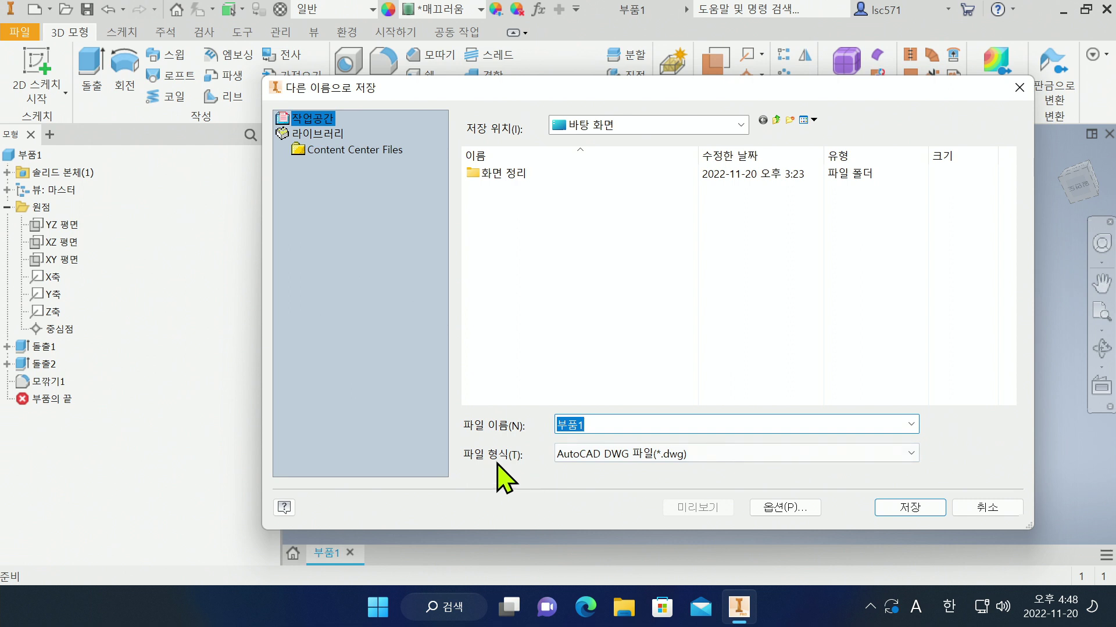
{"action": "left_click", "coordinate": [671, 456]}
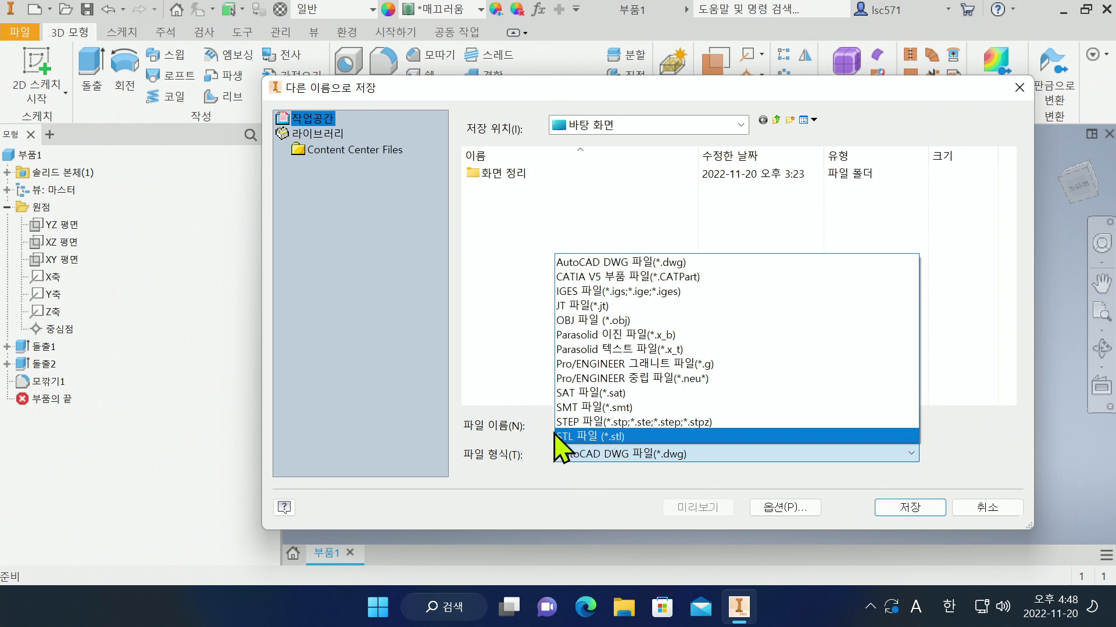
{"action": "left_click", "coordinate": [588, 437]}
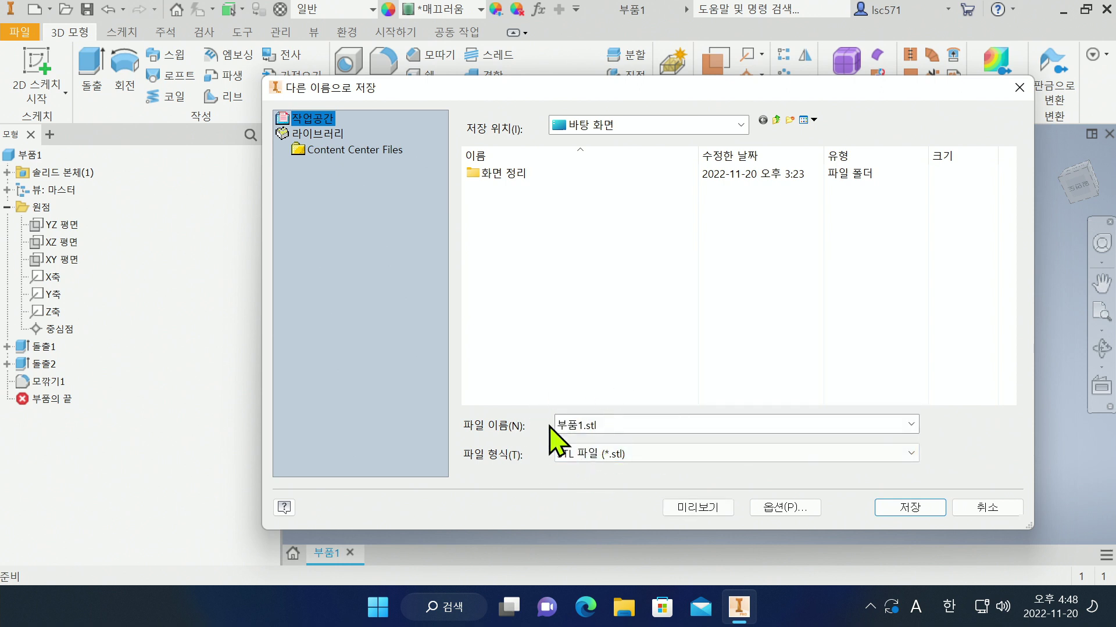
Step: Name the STL export file 3D프린터_연습파일_품질고급
{"action": "double_click", "coordinate": [584, 430]}
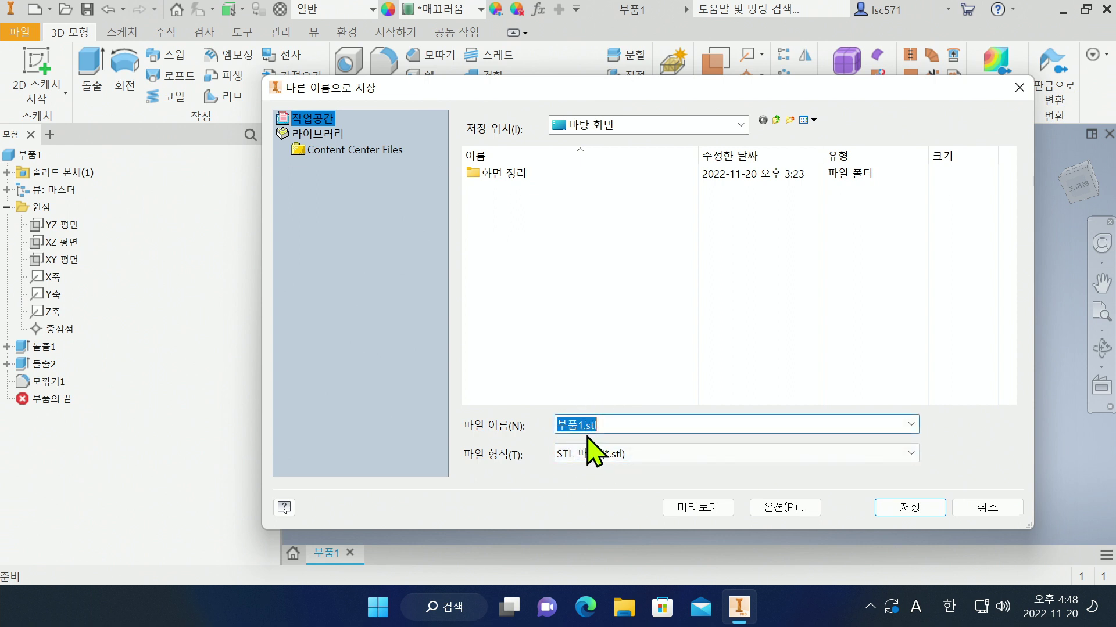
{"action": "type", "text": "부품"}
{"action": "key", "text": "ctrl+z"}
{"action": "type", "text": "#"}
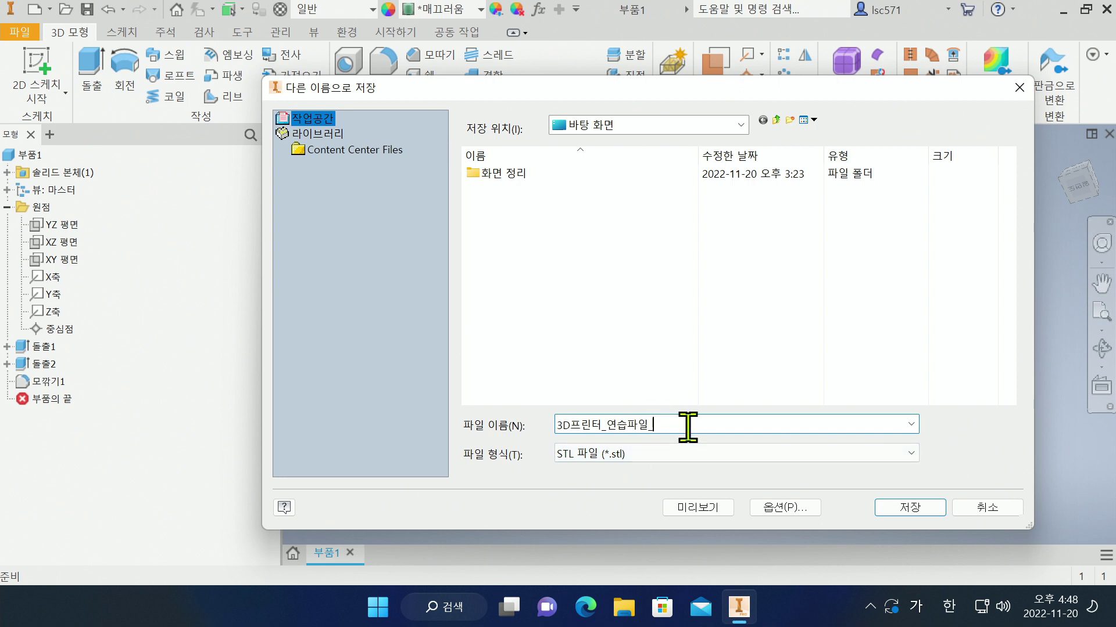
{"action": "type", "text": "질고급"}
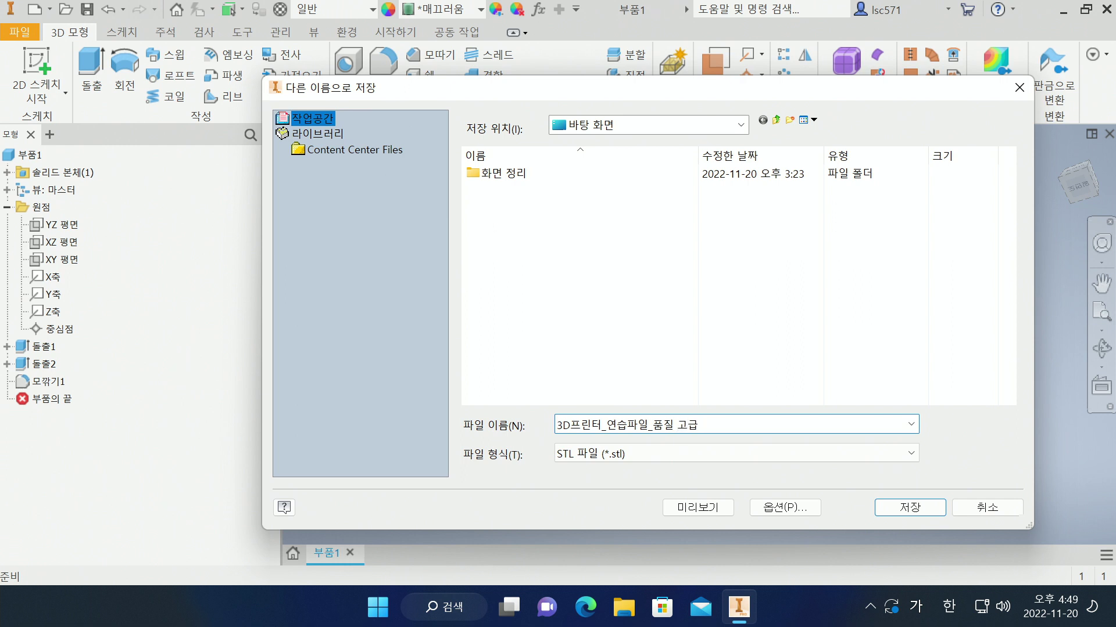
{"action": "left_click", "coordinate": [676, 424]}
{"action": "key", "text": "BackSpace"}
Step: Set the STL export resolution to 높음 (high) in the save options and save the file to the desktop
{"action": "left_click", "coordinate": [787, 508]}
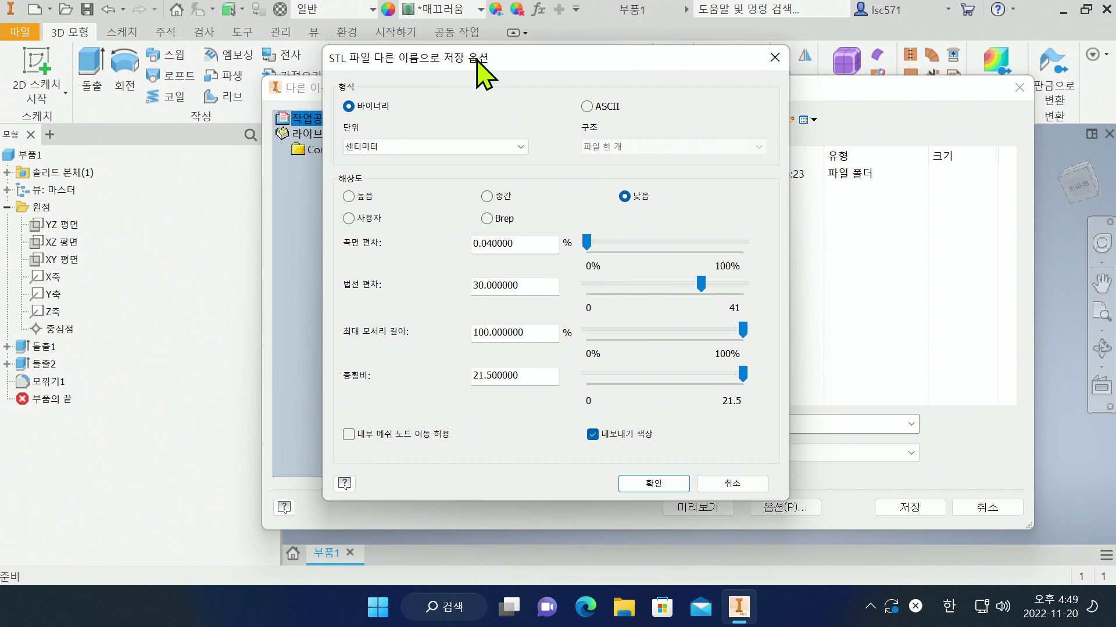
{"action": "left_click_drag", "start_coordinate": [475, 65], "coordinate": [426, 63]}
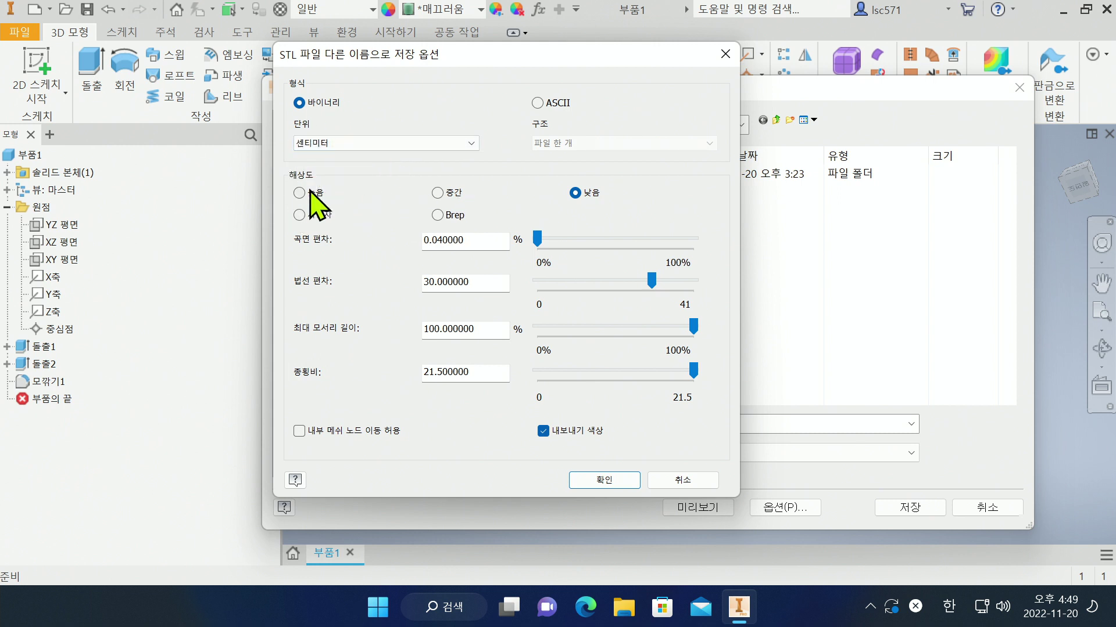
{"action": "key", "text": "ctrl"}
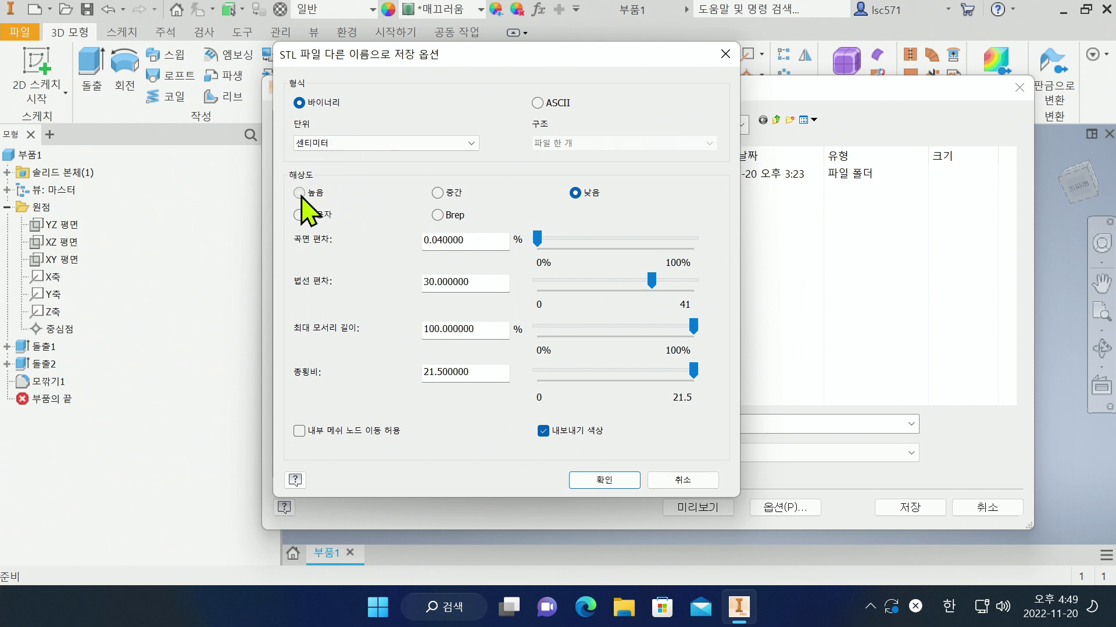
{"action": "key", "text": "ctrl"}
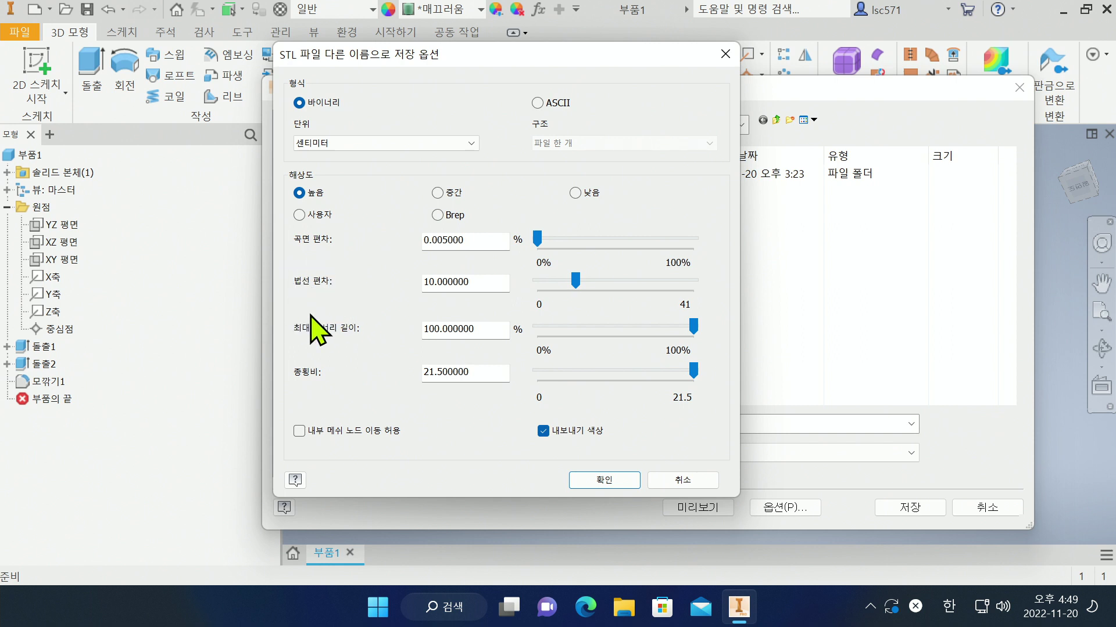
{"action": "left_click", "coordinate": [576, 282]}
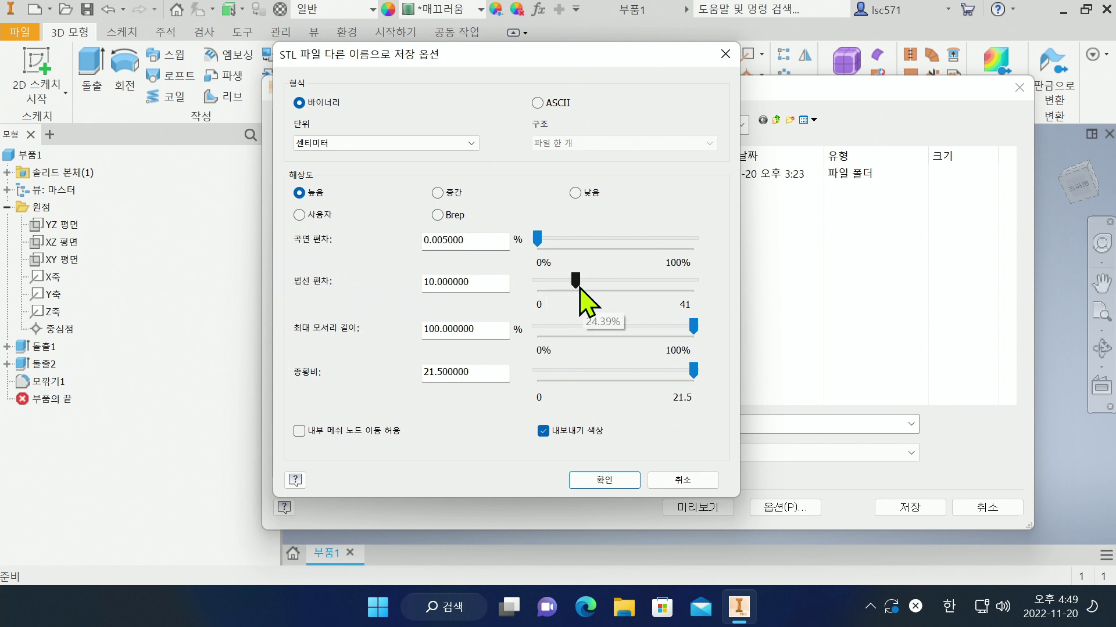
{"action": "left_click", "coordinate": [575, 193]}
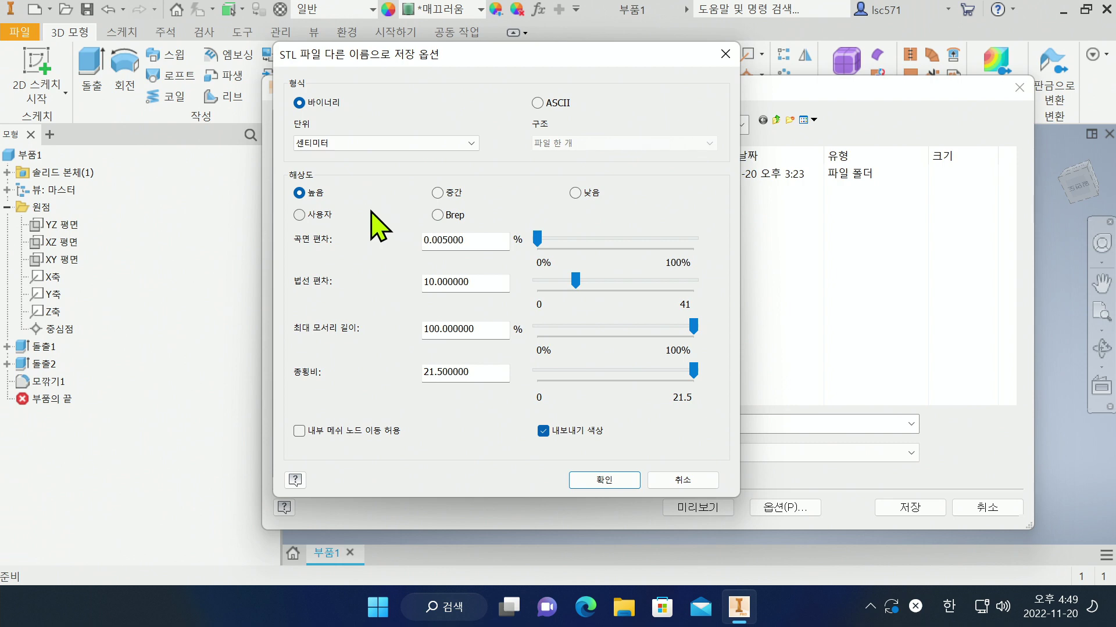
{"action": "left_click", "coordinate": [604, 481]}
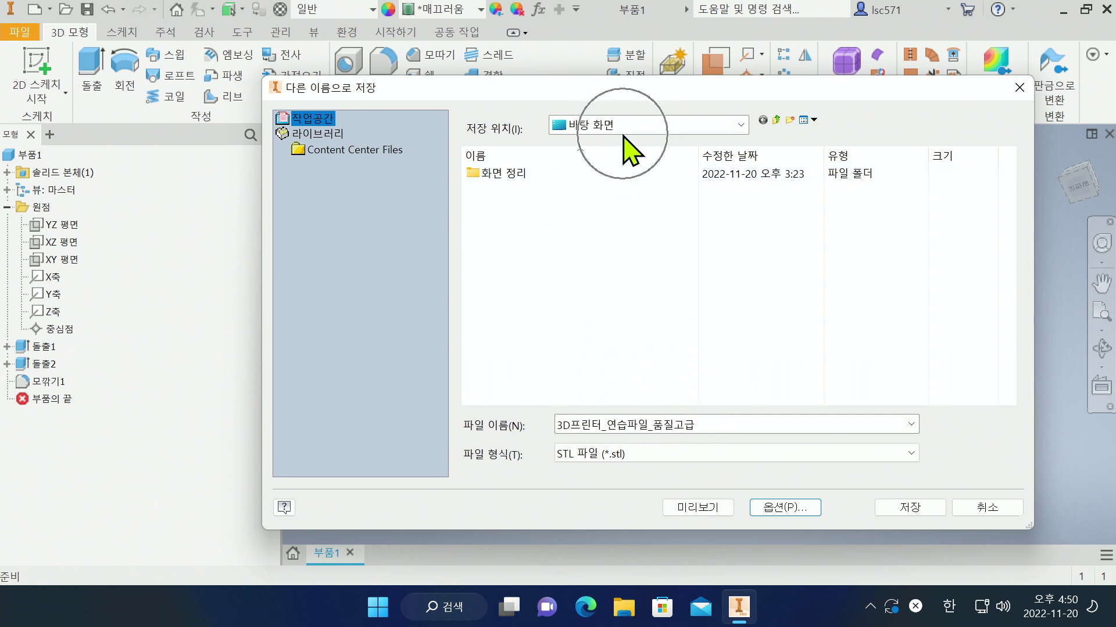
{"action": "left_click", "coordinate": [902, 511]}
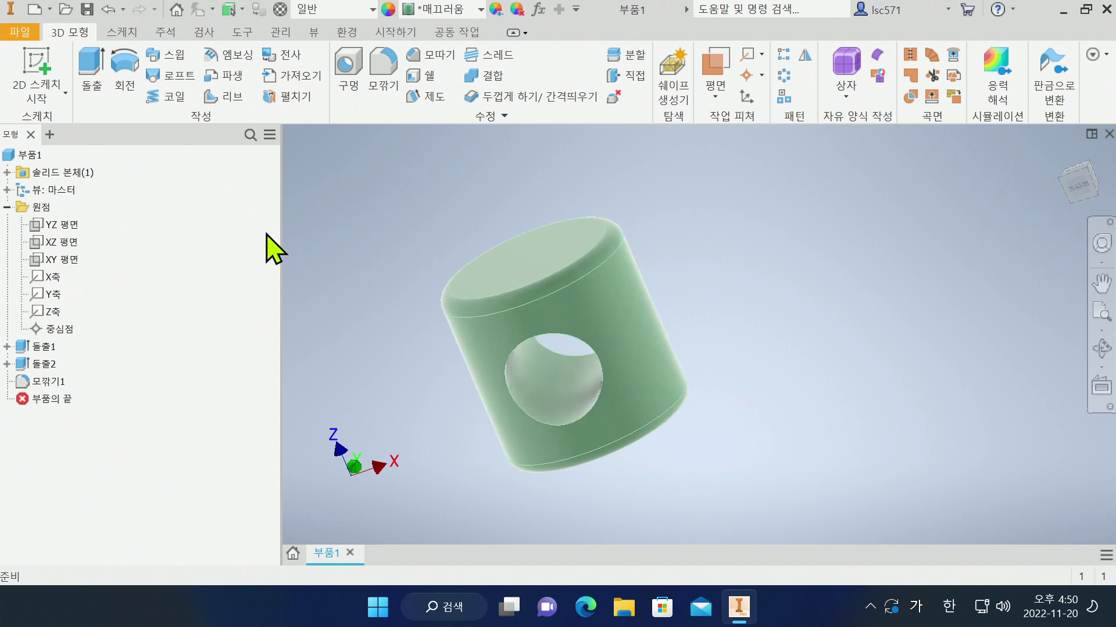
Step: Begin a second CAD-format export of the part as STL and name the file 3D프린터_연습파일_품질저급
{"action": "left_click", "coordinate": [25, 35]}
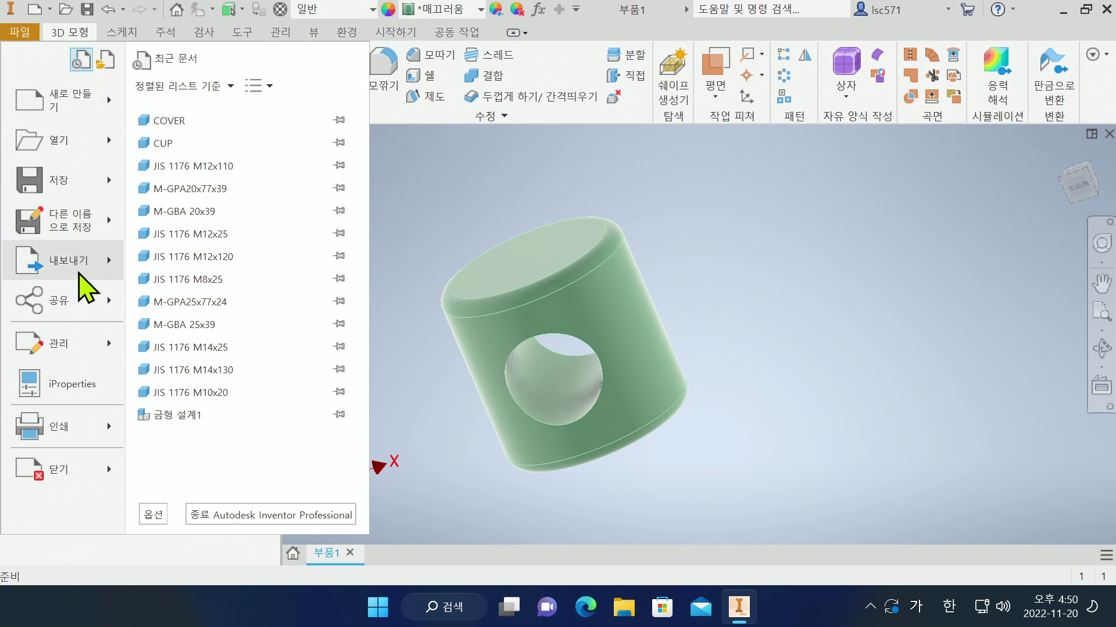
{"action": "mouse_move", "coordinate": [78, 276]}
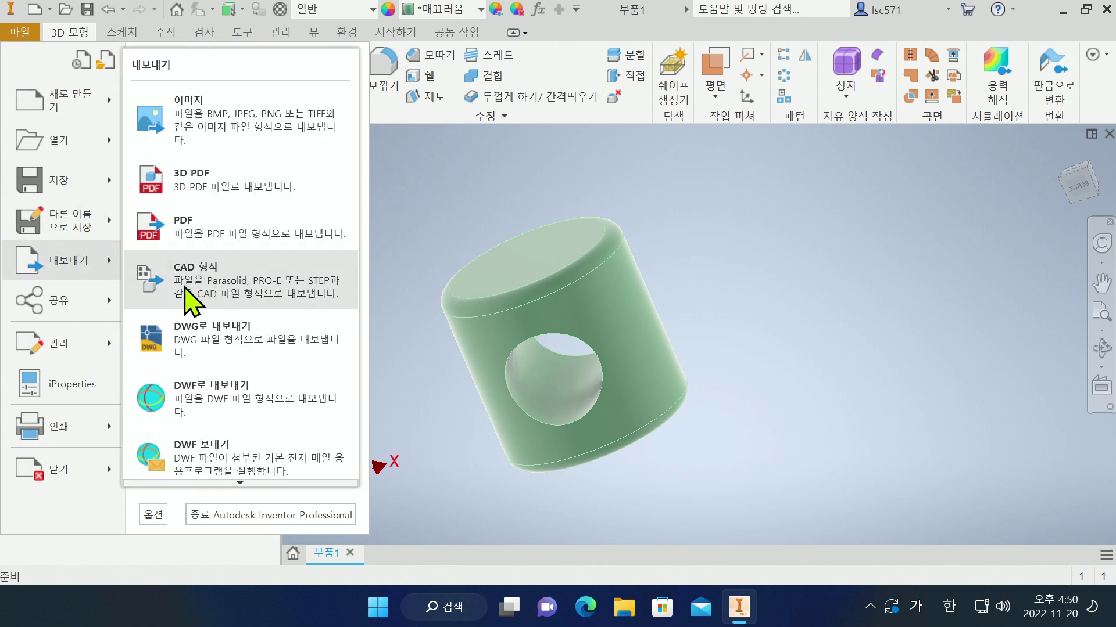
{"action": "left_click", "coordinate": [211, 279]}
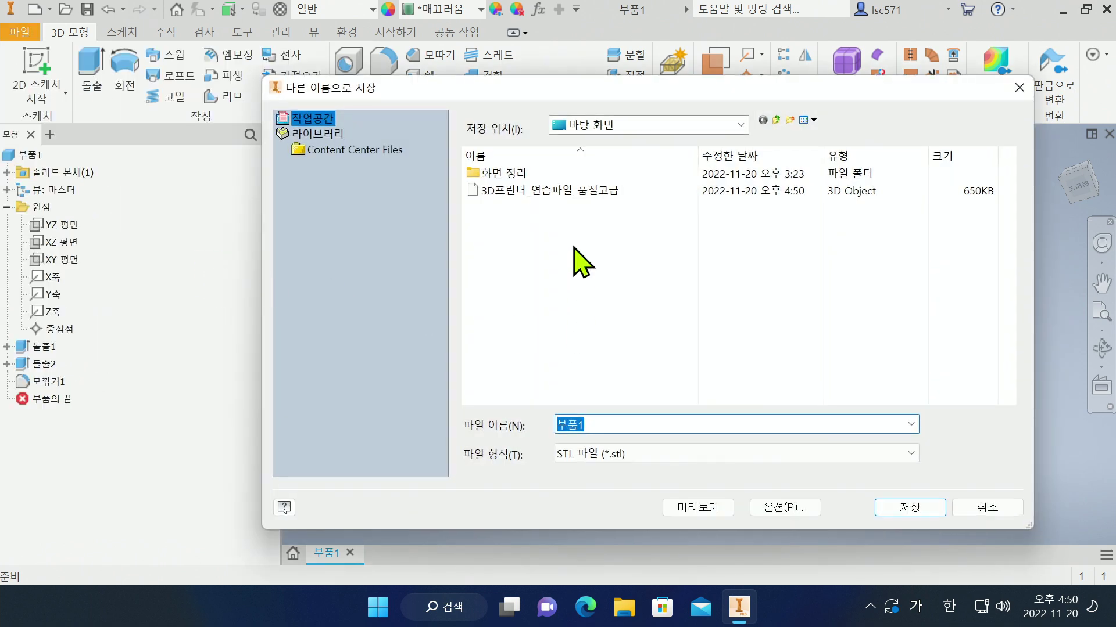
{"action": "left_click", "coordinate": [579, 191]}
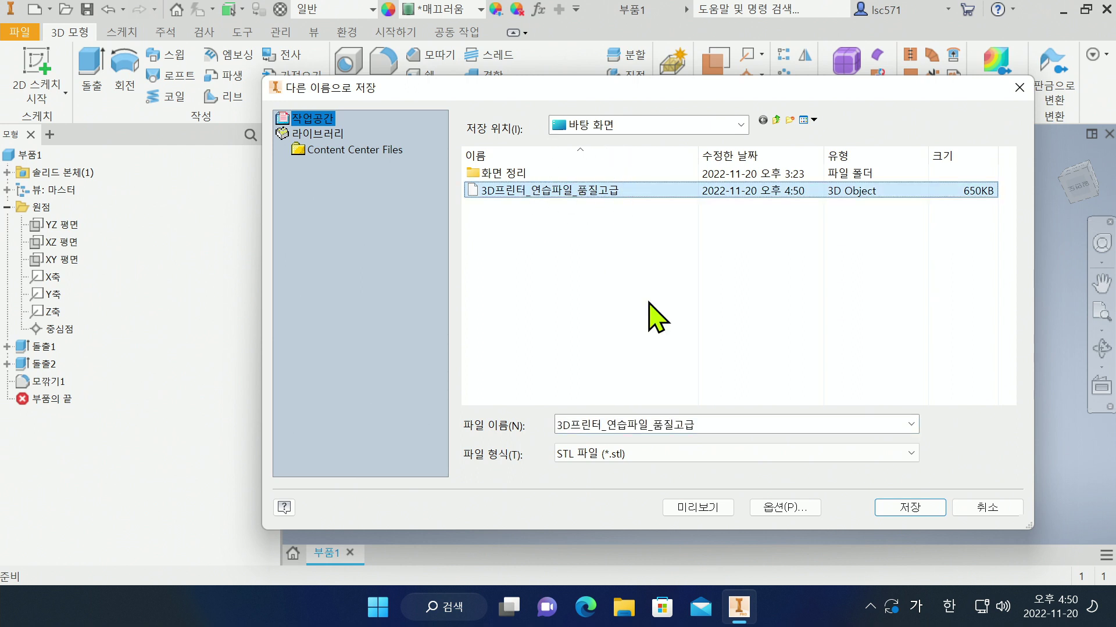
{"action": "double_click", "coordinate": [714, 425]}
{"action": "left_click", "coordinate": [713, 425]}
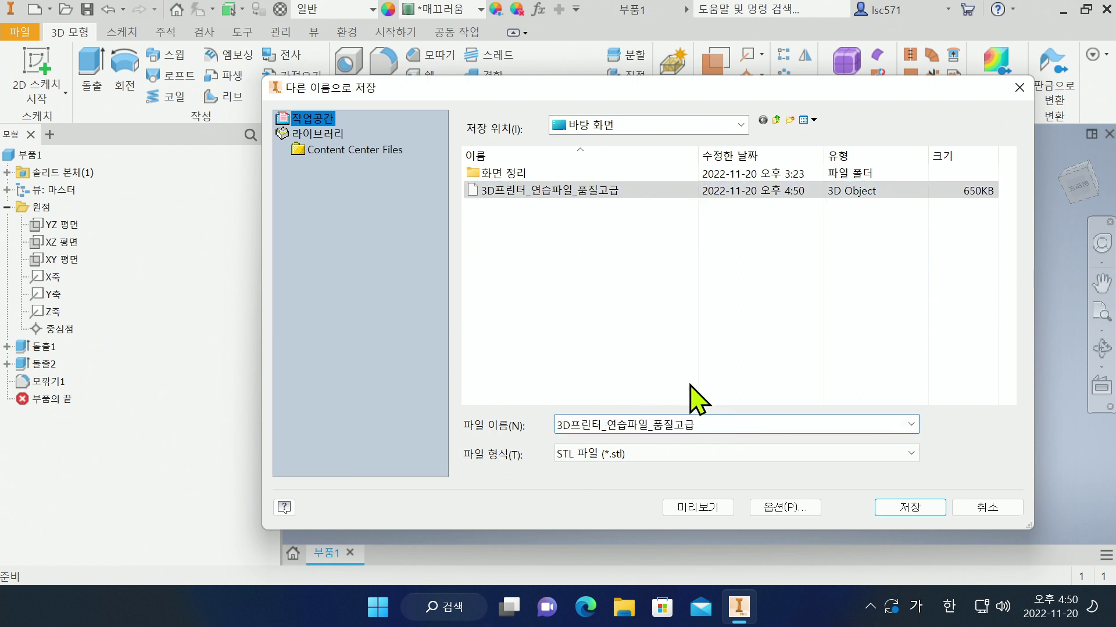
{"action": "key", "text": "BackSpace"}
{"action": "key", "text": "BackSpace"}
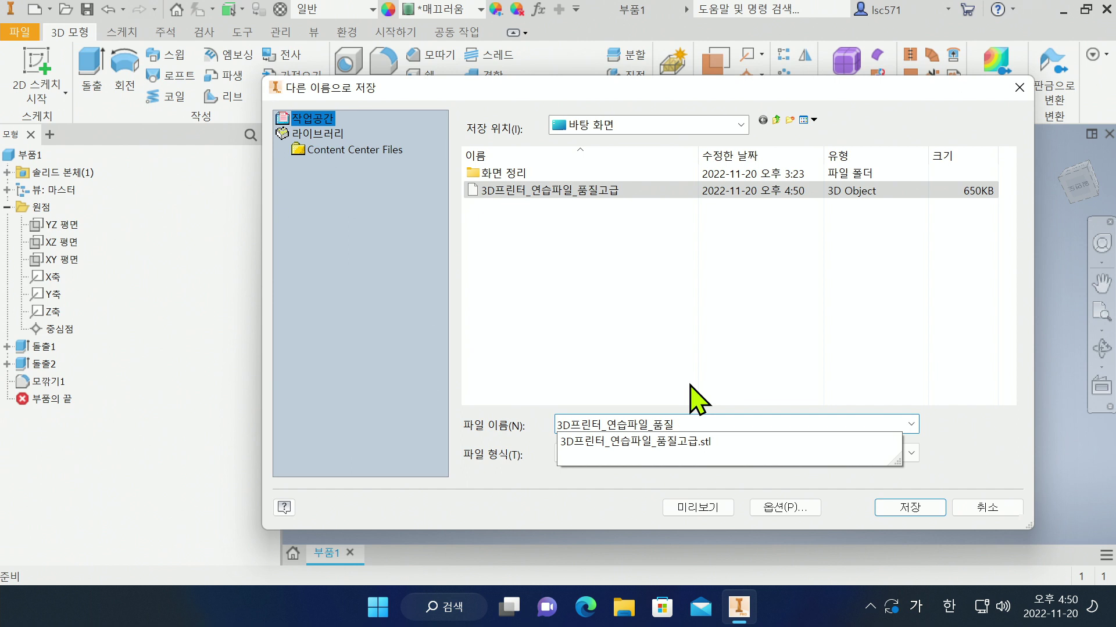
{"action": "type", "text": "저급"}
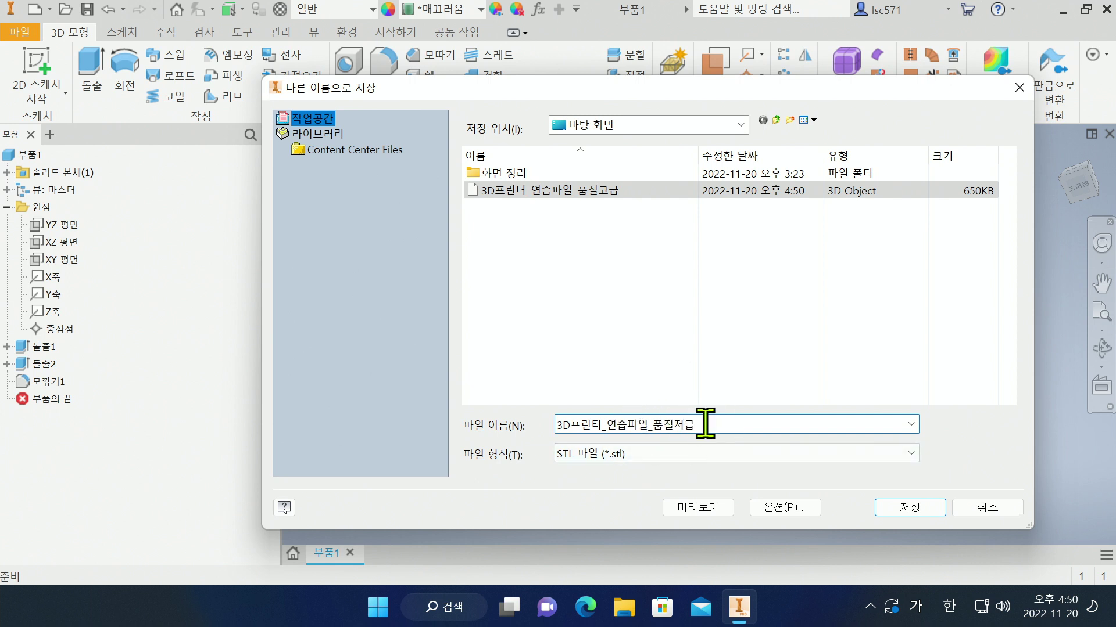
Step: Set the STL export resolution to 낮음 (low) in the save options and save the low-quality file
{"action": "left_click", "coordinate": [785, 508]}
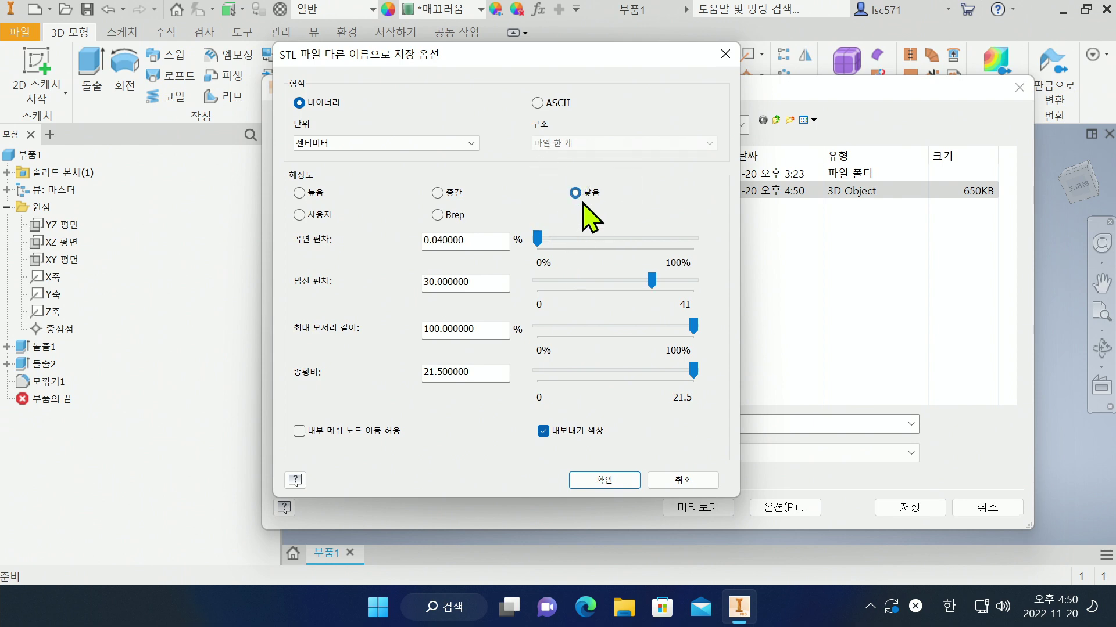
{"action": "left_click", "coordinate": [598, 484]}
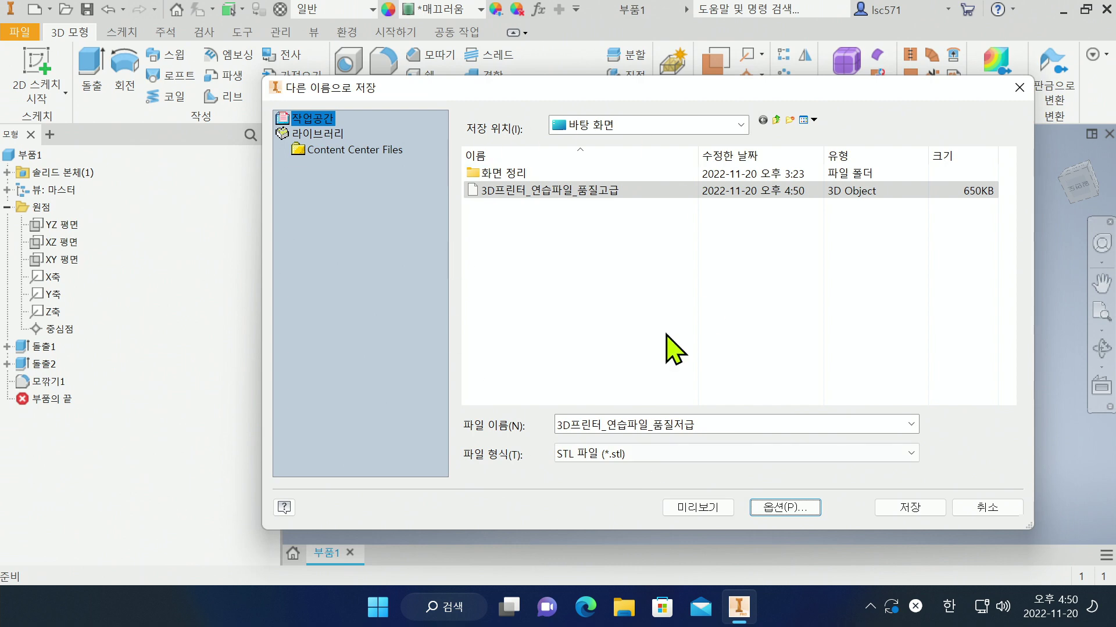
{"action": "left_click", "coordinate": [907, 508]}
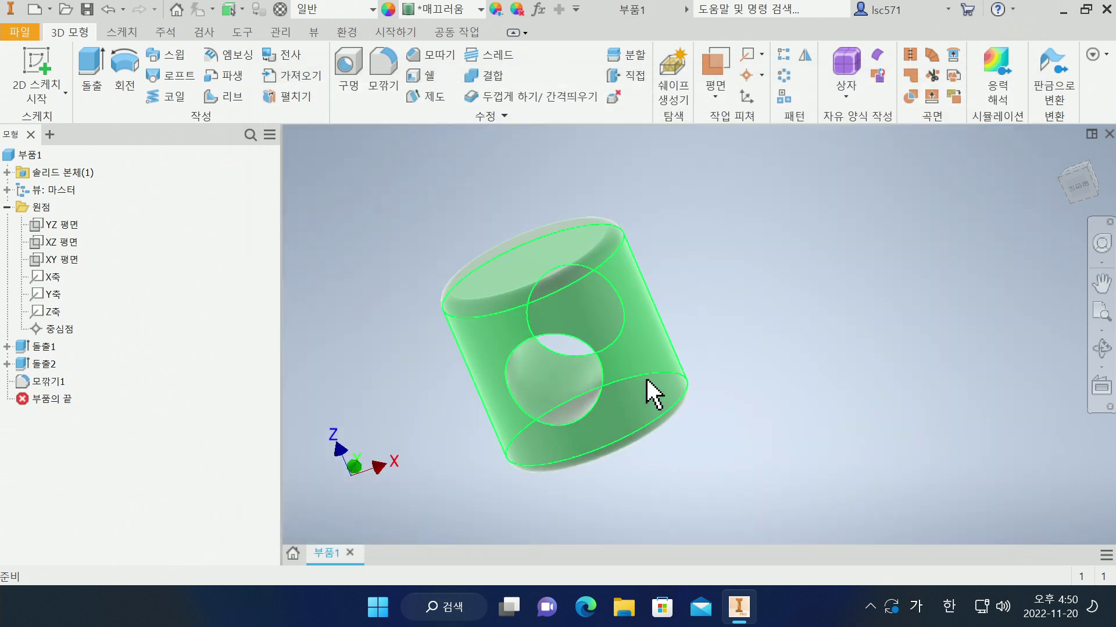
{"action": "key", "text": "F2"}
{"action": "left_click_drag", "start_coordinate": [750, 419], "coordinate": [749, 439]}
{"action": "middle_click_drag", "start_coordinate": [742, 330], "coordinate": [776, 283]}
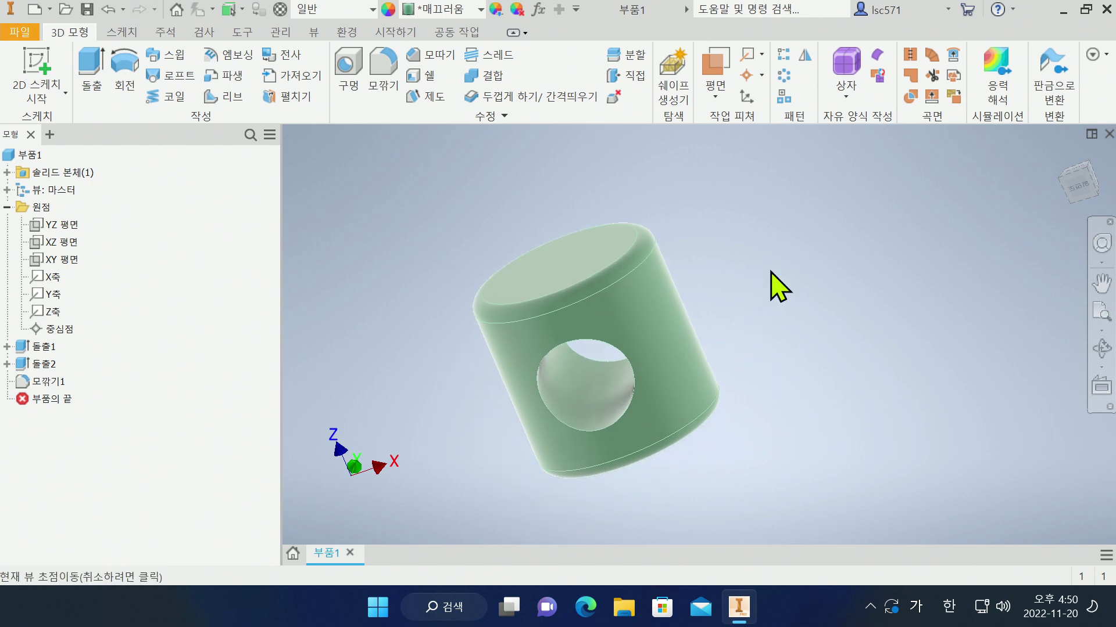
Step: Switch to the Windows desktop and check the details of the high-quality and low-quality STL files
{"action": "left_click", "coordinate": [1064, 11]}
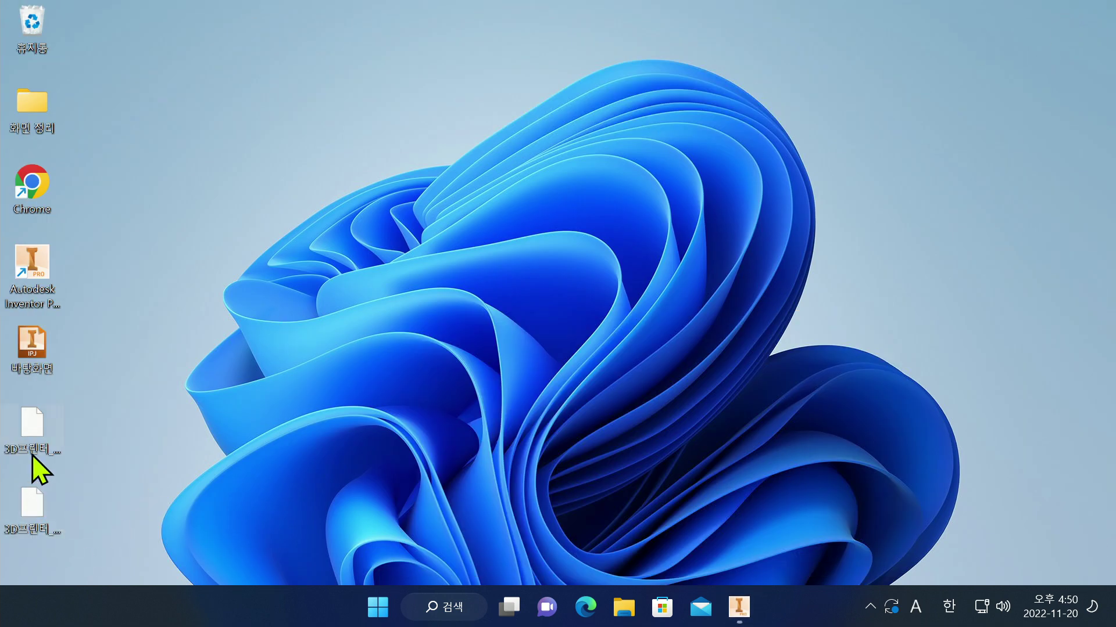
{"action": "left_click", "coordinate": [31, 431]}
{"action": "mouse_move", "coordinate": [39, 460]}
{"action": "left_mouse_down"}
{"action": "mouse_move", "coordinate": [29, 530]}
{"action": "mouse_move", "coordinate": [41, 448]}
{"action": "mouse_move", "coordinate": [49, 471]}
{"action": "left_mouse_up"}
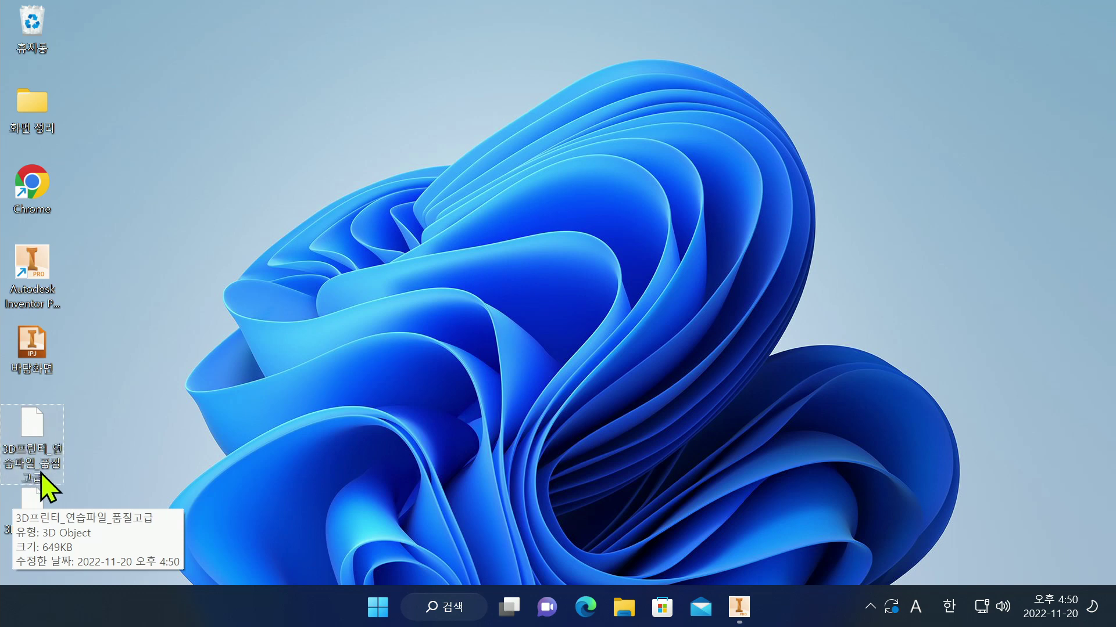
{"action": "left_click", "coordinate": [26, 498]}
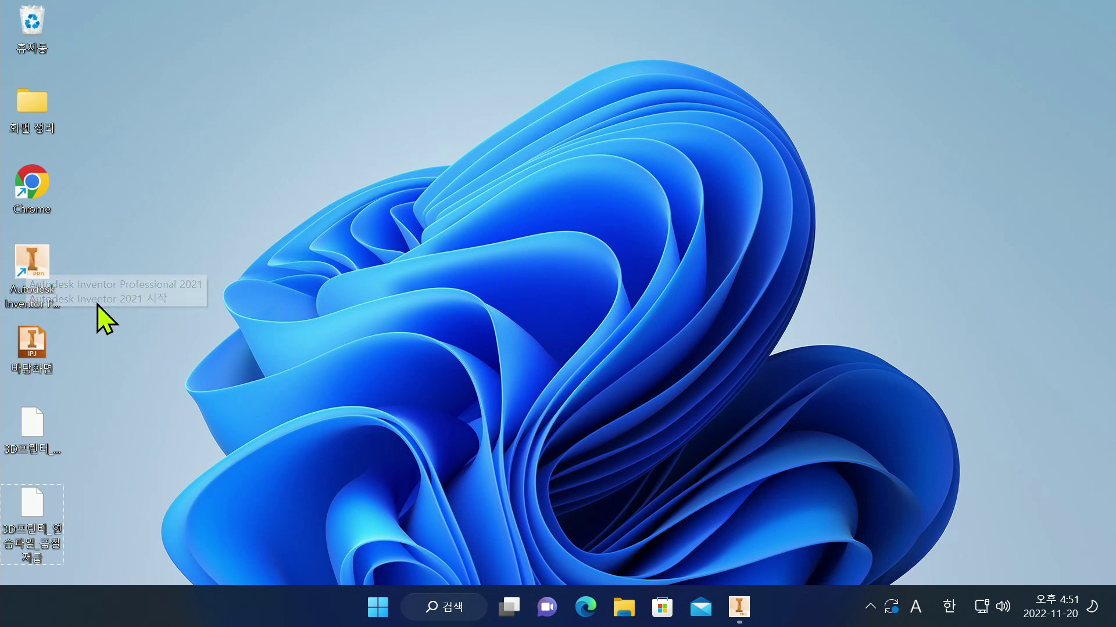
{"action": "left_click", "coordinate": [38, 451]}
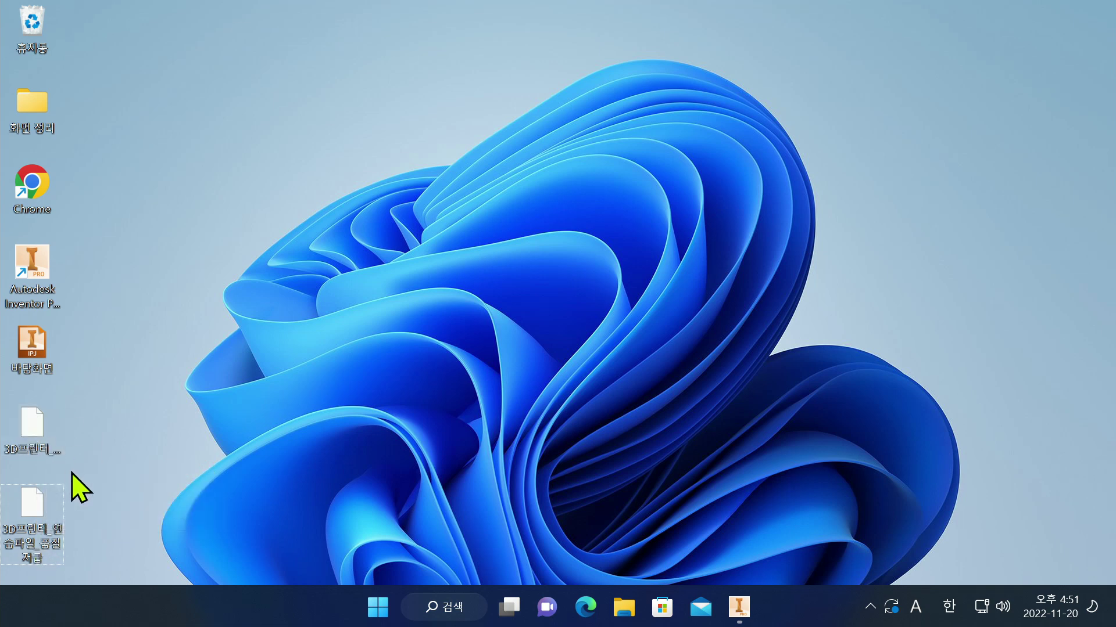
Step: Open Chrome with an existing user profile and search Google for 싱기버스
{"action": "left_click", "coordinate": [50, 195]}
{"action": "double_click", "coordinate": [50, 196]}
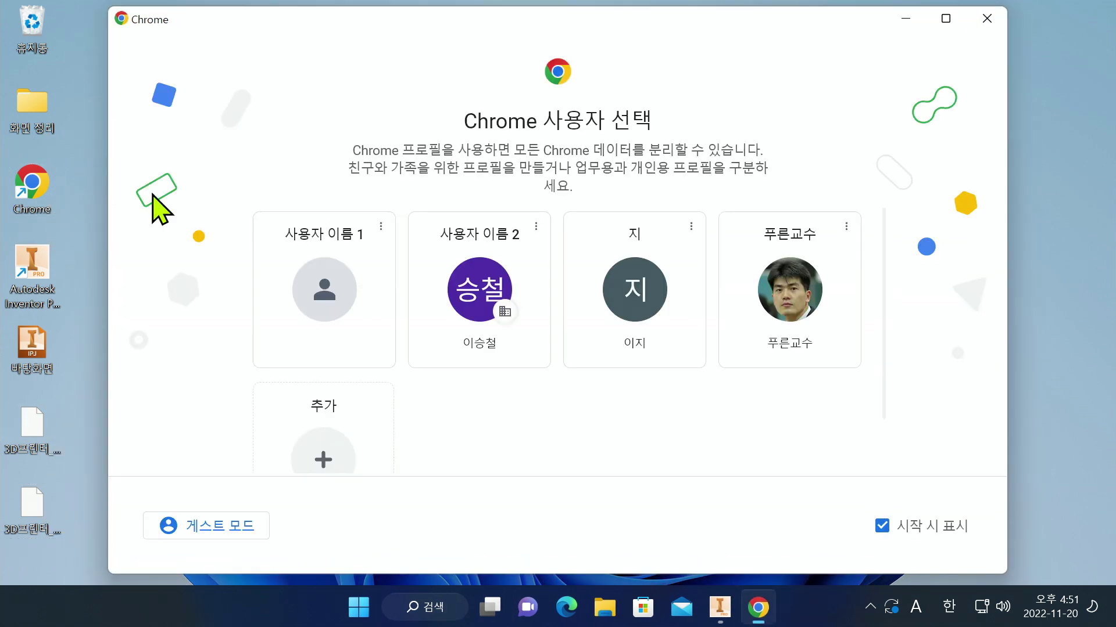
{"action": "left_click", "coordinate": [756, 313]}
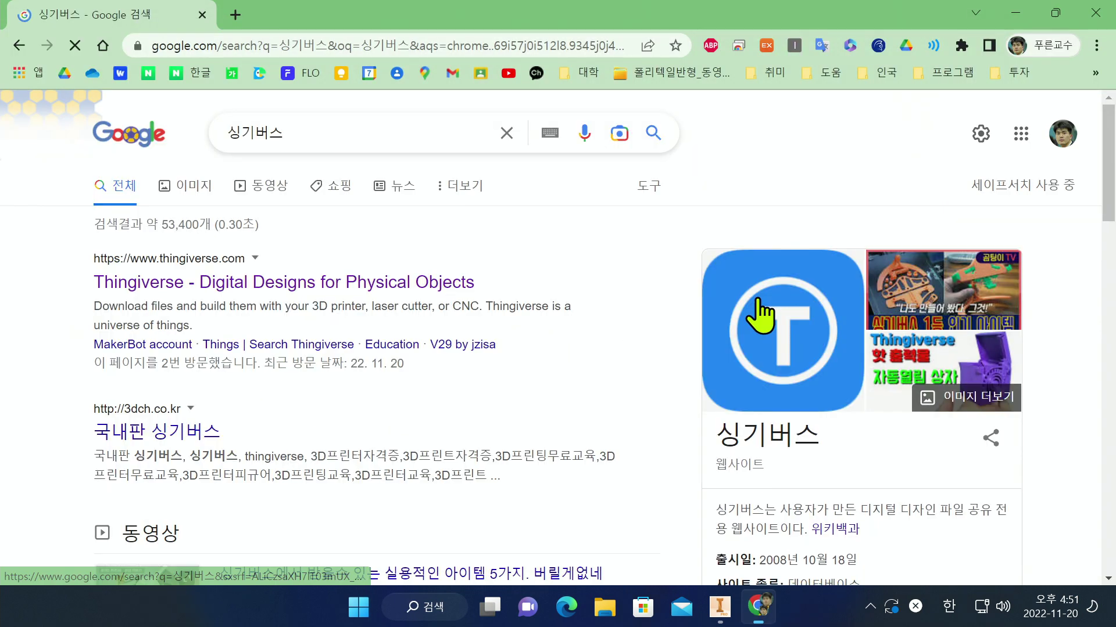
{"action": "left_click_drag", "start_coordinate": [306, 134], "coordinate": [224, 141]}
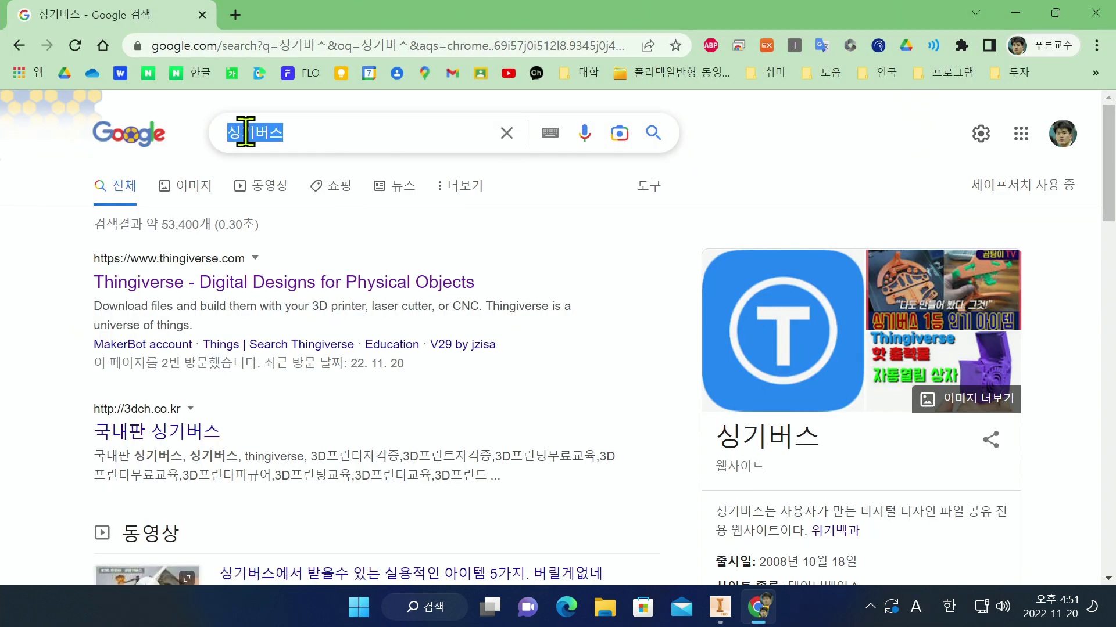
{"action": "key", "text": "ctrl"}
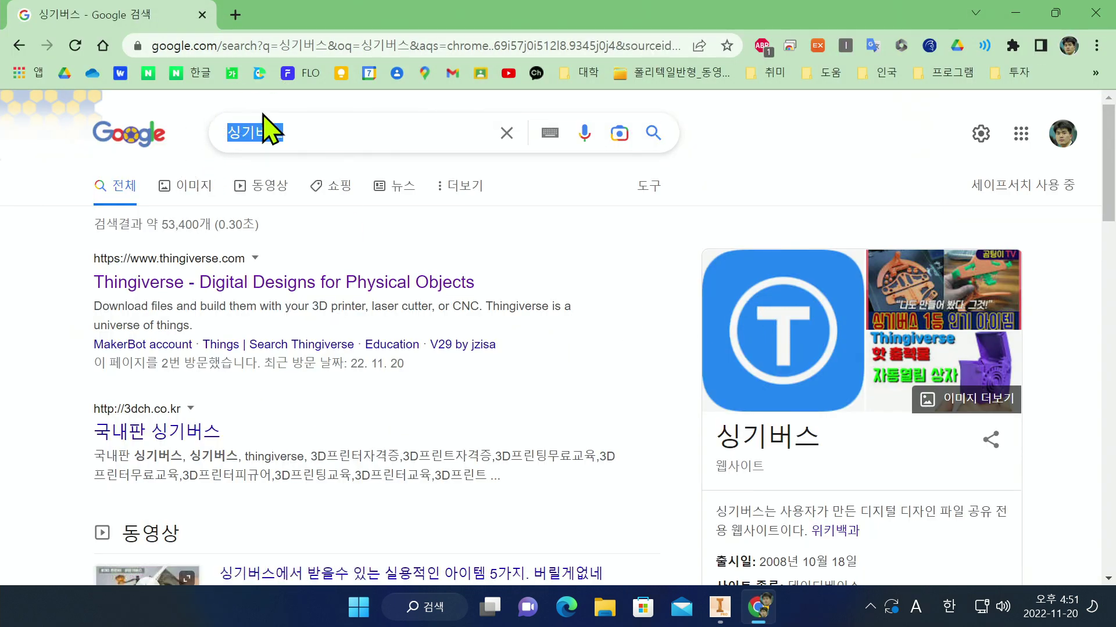
{"action": "key", "text": "ctrl"}
{"action": "left_click", "coordinate": [650, 135]}
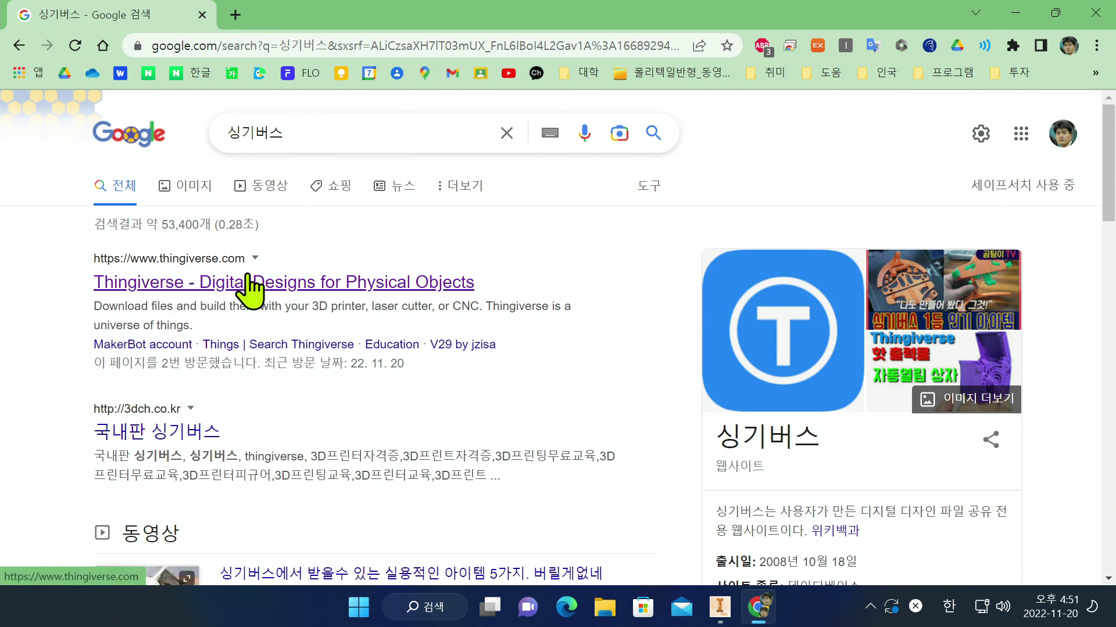
Step: Open the Thingiverse website from the search results and browse its popular 3D-printable models
{"action": "left_click", "coordinate": [232, 283]}
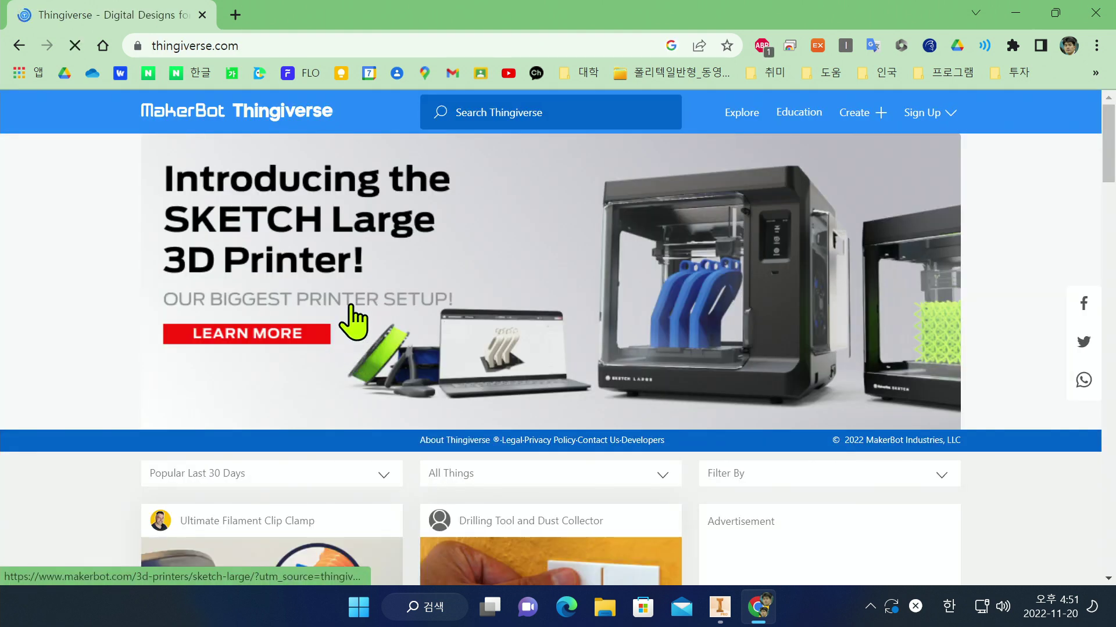
{"action": "scroll", "coordinate": [435, 329], "scroll_direction": "down", "scroll_amount": 10}
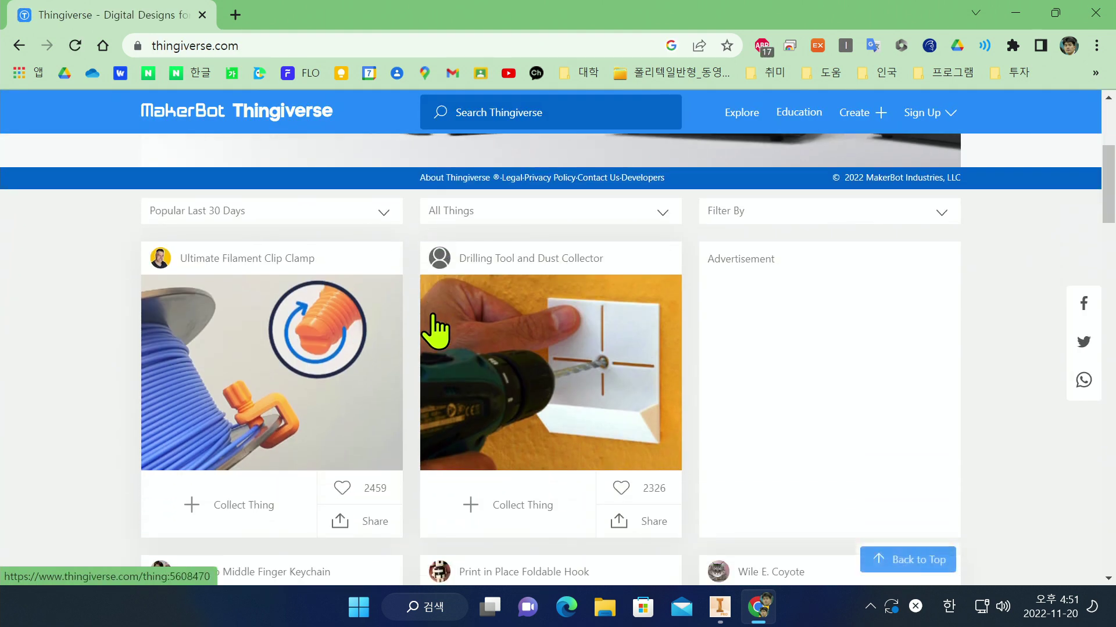
{"action": "scroll", "coordinate": [432, 337], "scroll_direction": "down", "scroll_amount": 3}
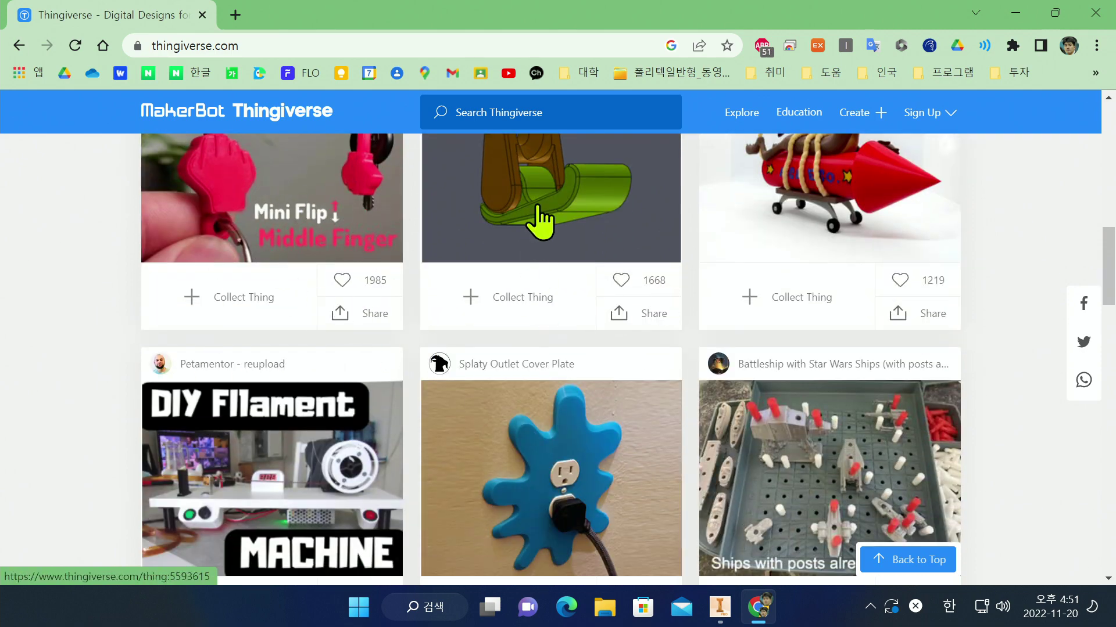
{"action": "scroll", "coordinate": [715, 252], "scroll_direction": "down", "scroll_amount": 12}
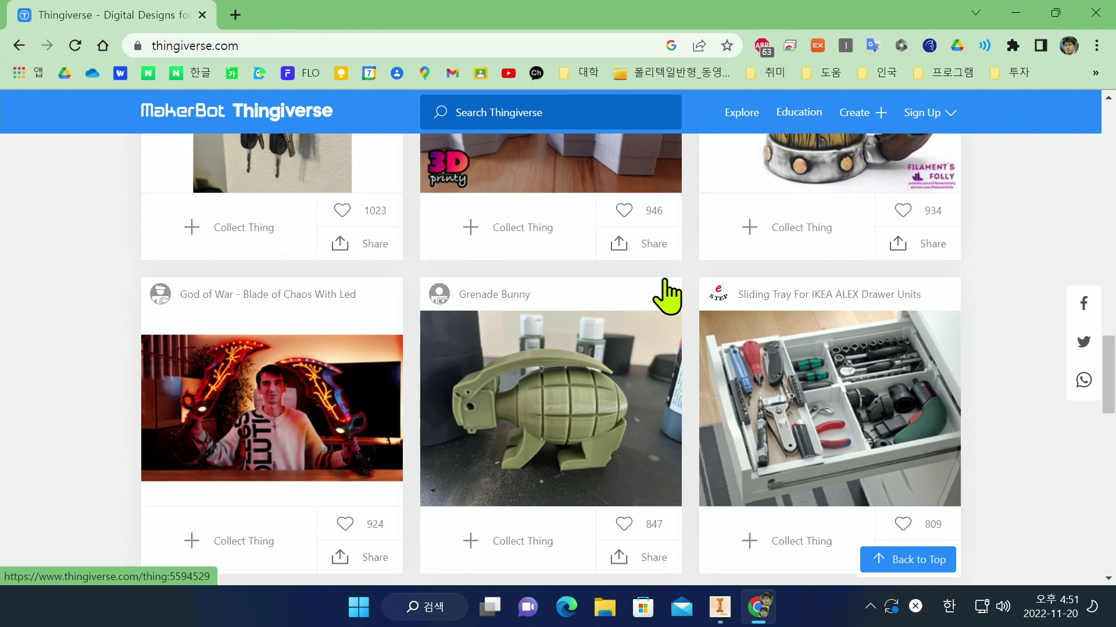
Step: Look through more of the popular models further down the Thingiverse home page
{"action": "scroll", "coordinate": [665, 300], "scroll_direction": "down", "scroll_amount": 9}
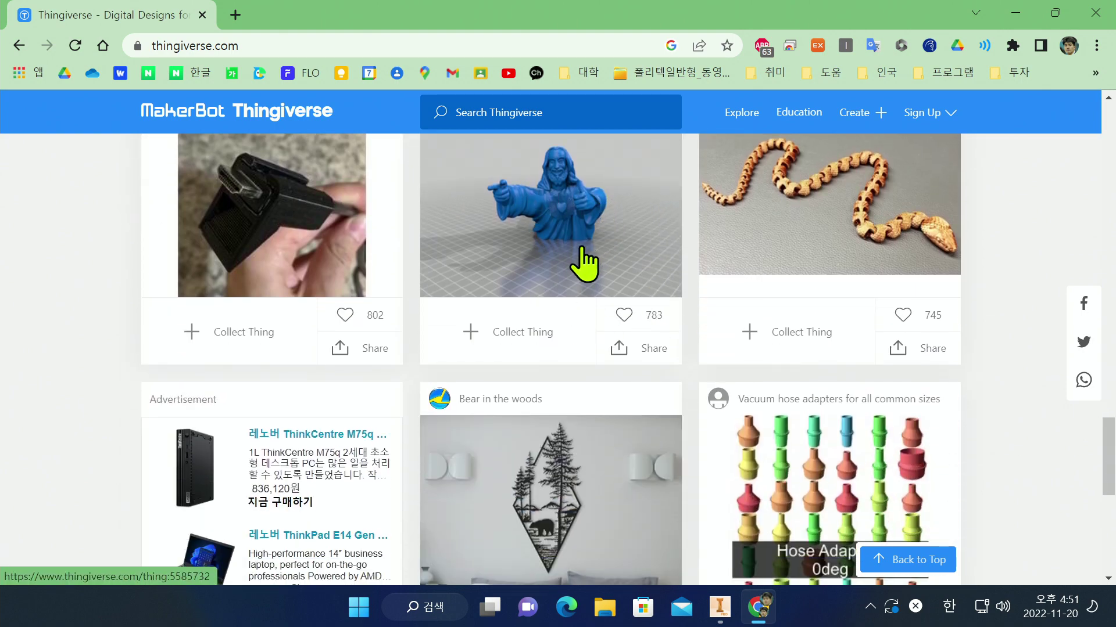
{"action": "scroll", "coordinate": [566, 253], "scroll_direction": "up", "scroll_amount": 2}
{"action": "scroll", "coordinate": [635, 301], "scroll_direction": "up", "scroll_amount": 3}
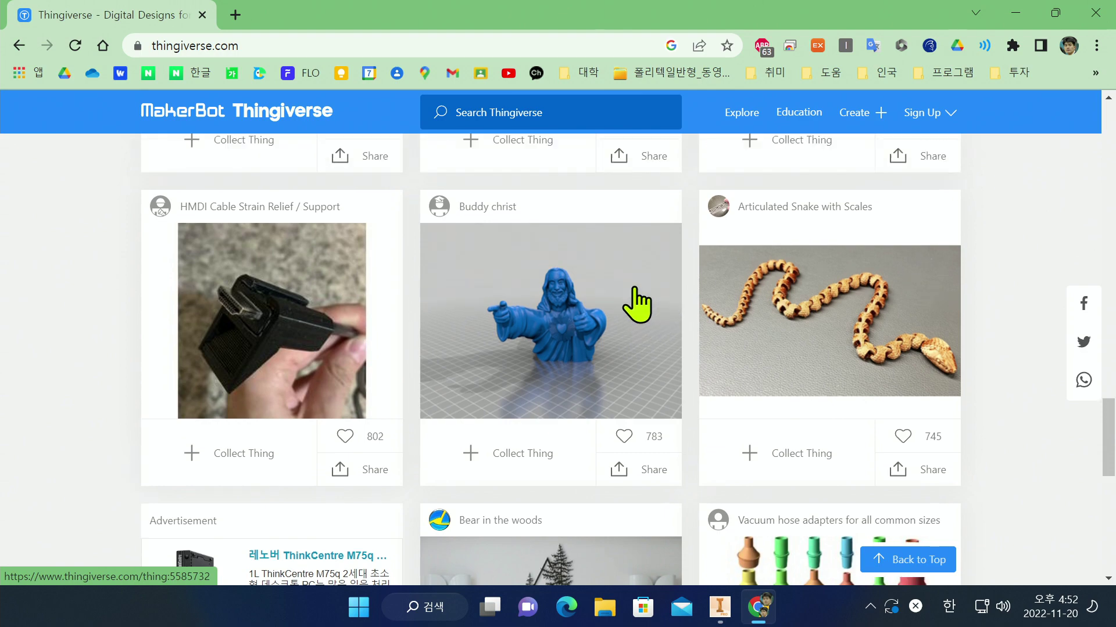
{"action": "scroll", "coordinate": [630, 305], "scroll_direction": "down", "scroll_amount": 5}
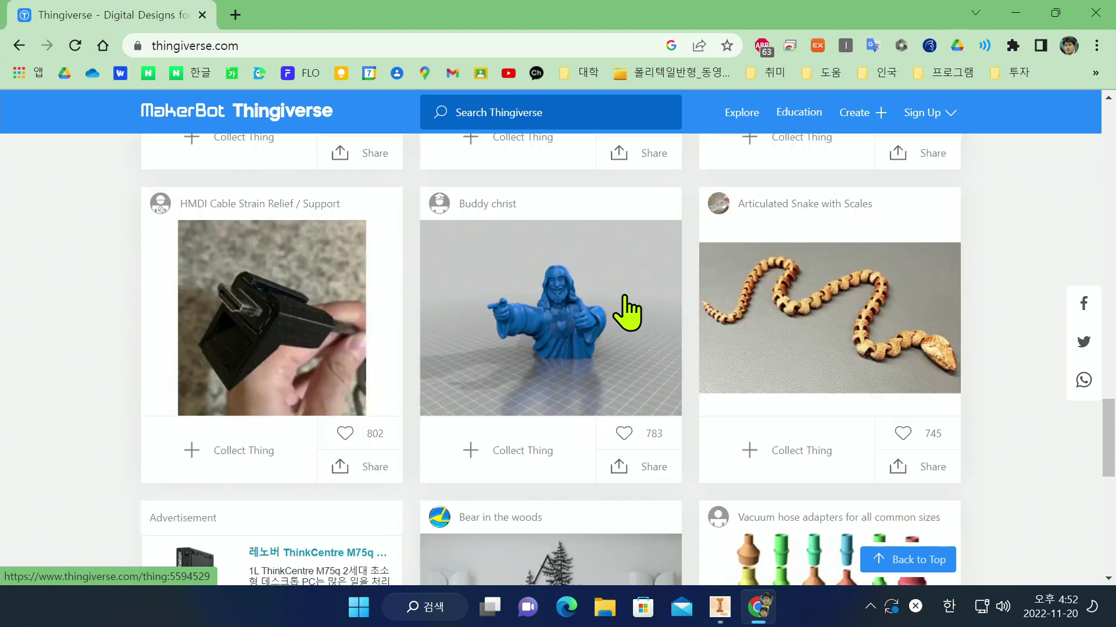
{"action": "scroll", "coordinate": [623, 313], "scroll_direction": "down", "scroll_amount": 4}
{"action": "scroll", "coordinate": [618, 319], "scroll_direction": "up", "scroll_amount": 6}
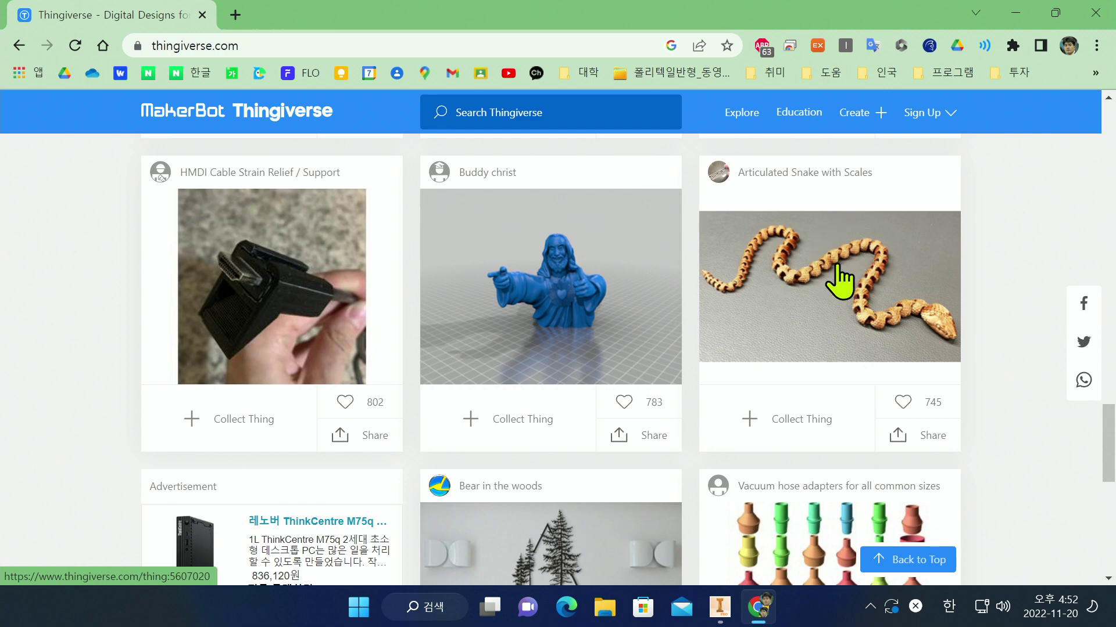
{"action": "scroll", "coordinate": [831, 291], "scroll_direction": "up", "scroll_amount": 6}
{"action": "scroll", "coordinate": [814, 302], "scroll_direction": "up", "scroll_amount": 13}
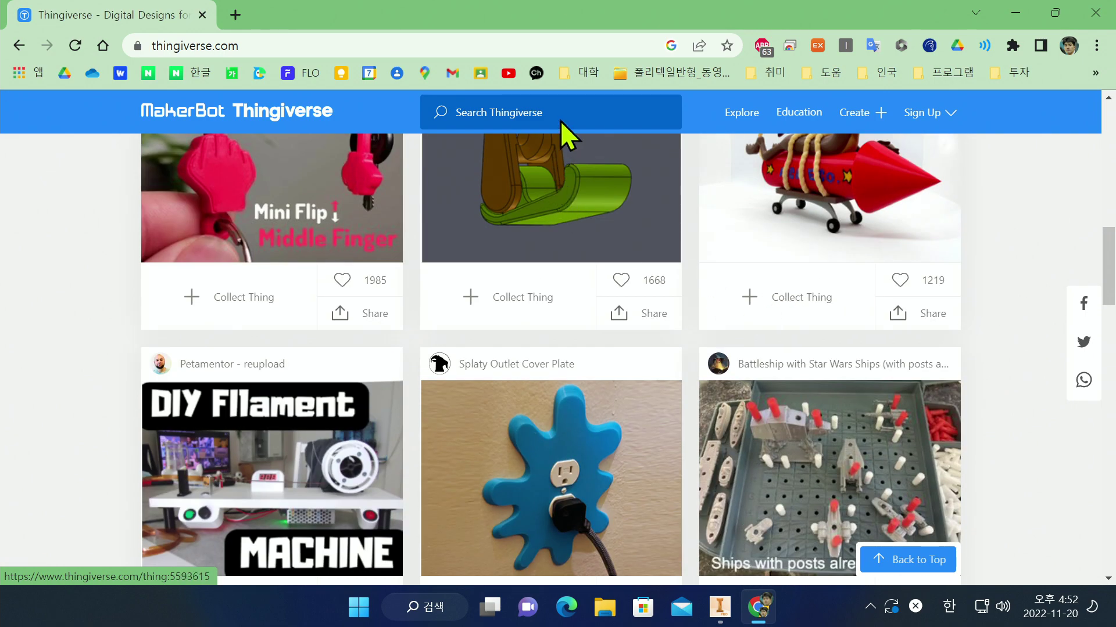
Step: Search Thingiverse for CAR and look through the car models in the results
{"action": "left_click", "coordinate": [559, 111]}
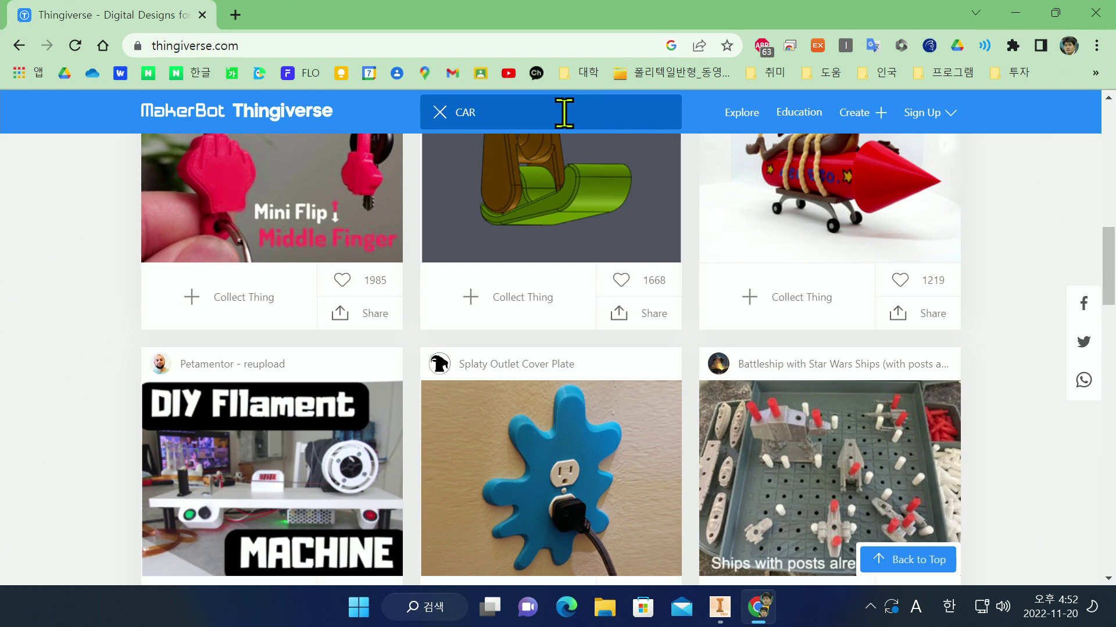
{"action": "key", "text": "Return"}
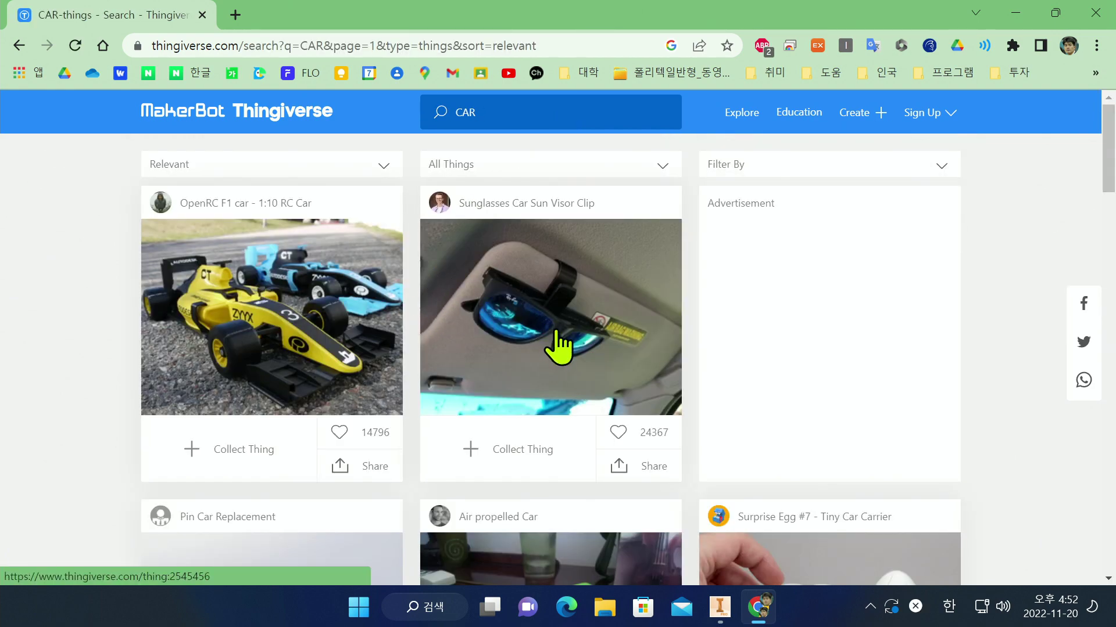
{"action": "scroll", "coordinate": [531, 366], "scroll_direction": "down", "scroll_amount": 3}
{"action": "scroll", "coordinate": [538, 372], "scroll_direction": "down", "scroll_amount": 5}
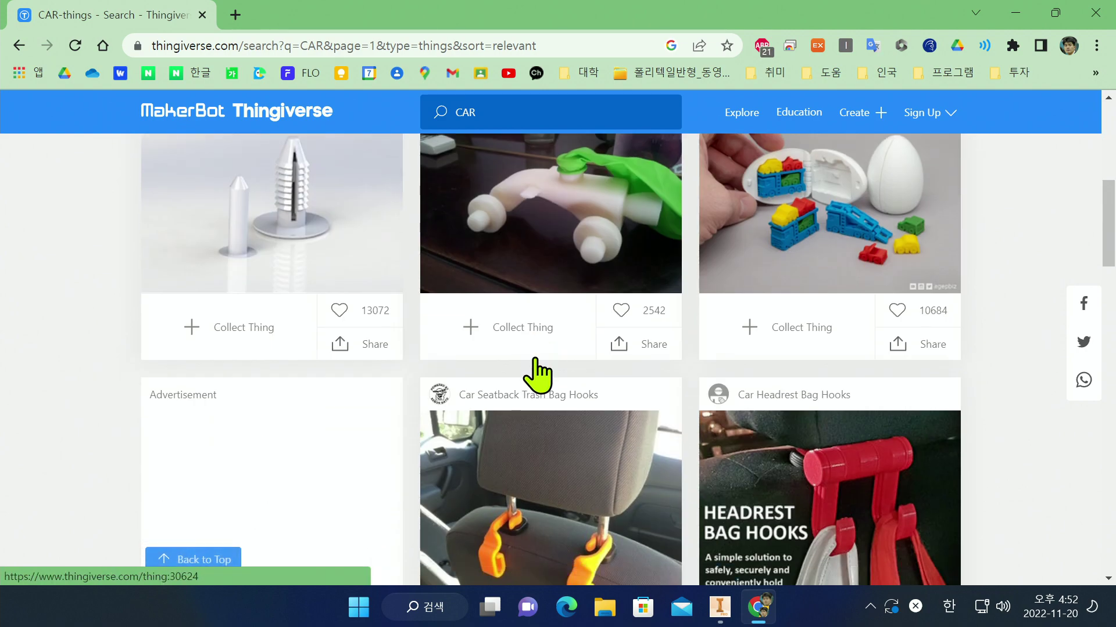
{"action": "scroll", "coordinate": [537, 372], "scroll_direction": "down", "scroll_amount": 12}
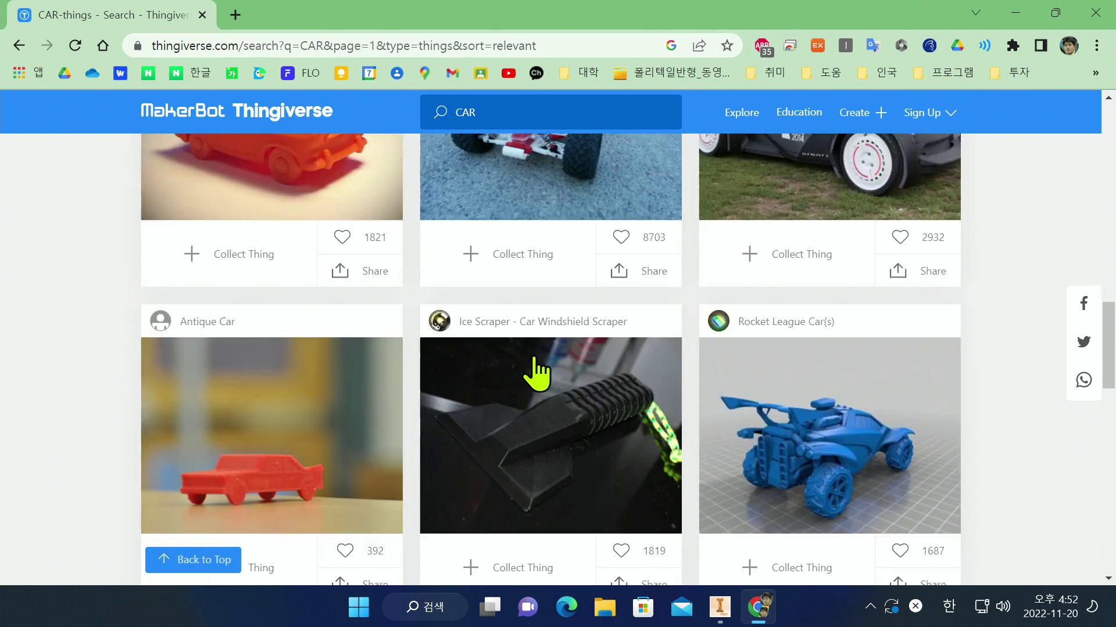
{"action": "scroll", "coordinate": [538, 371], "scroll_direction": "down", "scroll_amount": 3}
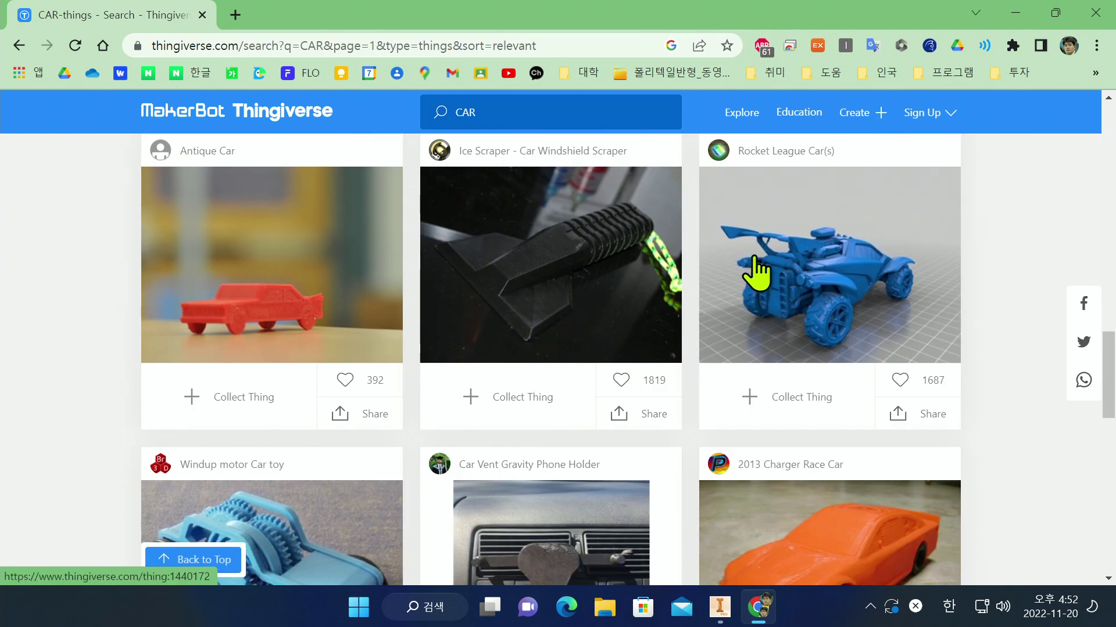
Step: Download all files from the Rocket League Car(s) model page and close the browser
{"action": "left_click", "coordinate": [805, 274]}
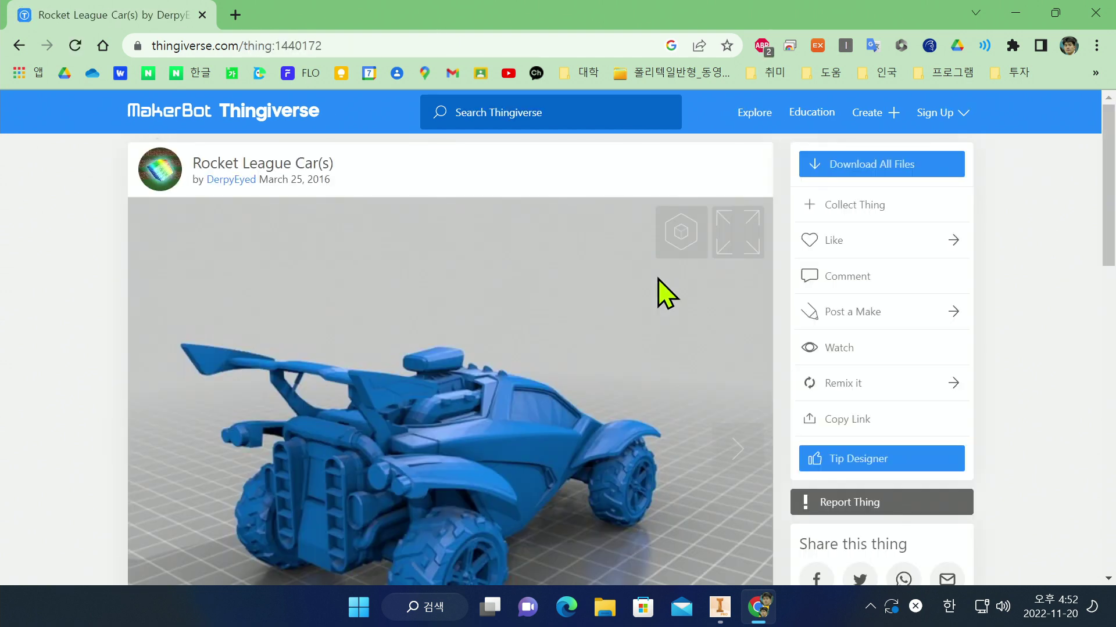
{"action": "scroll", "coordinate": [548, 328], "scroll_direction": "down", "scroll_amount": 3}
{"action": "scroll", "coordinate": [548, 331], "scroll_direction": "up", "scroll_amount": 3}
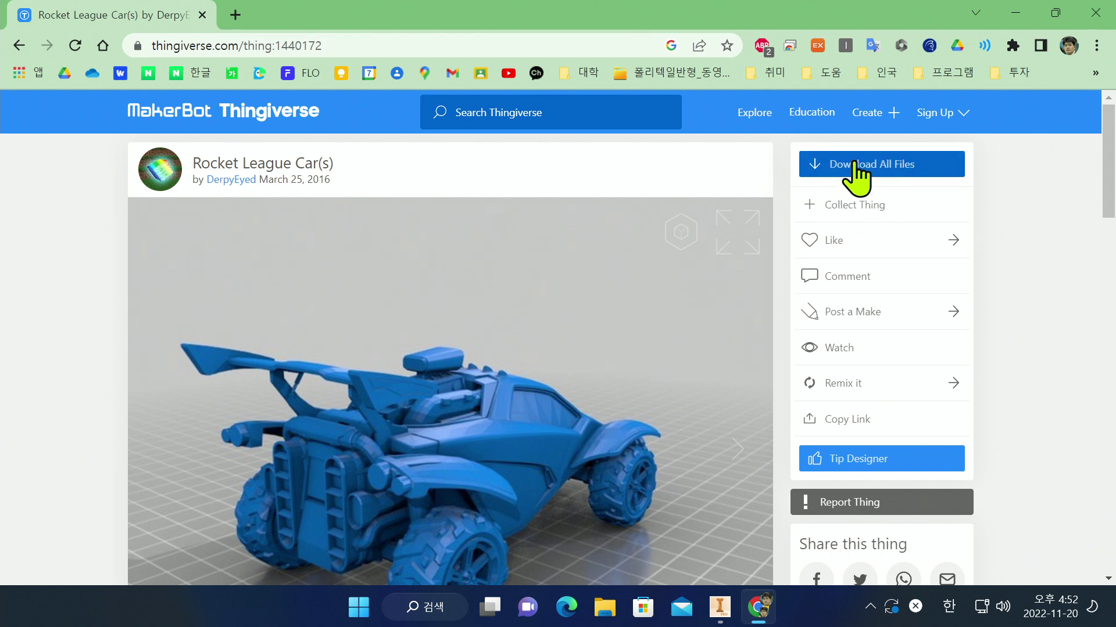
{"action": "left_click", "coordinate": [911, 168]}
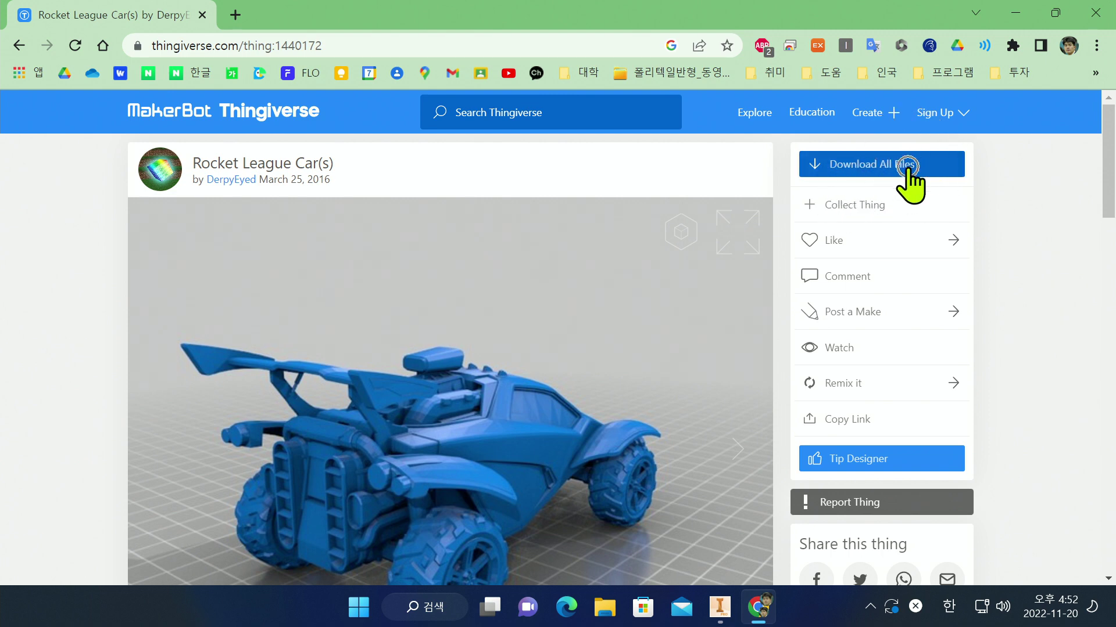
{"action": "left_click", "coordinate": [1095, 13]}
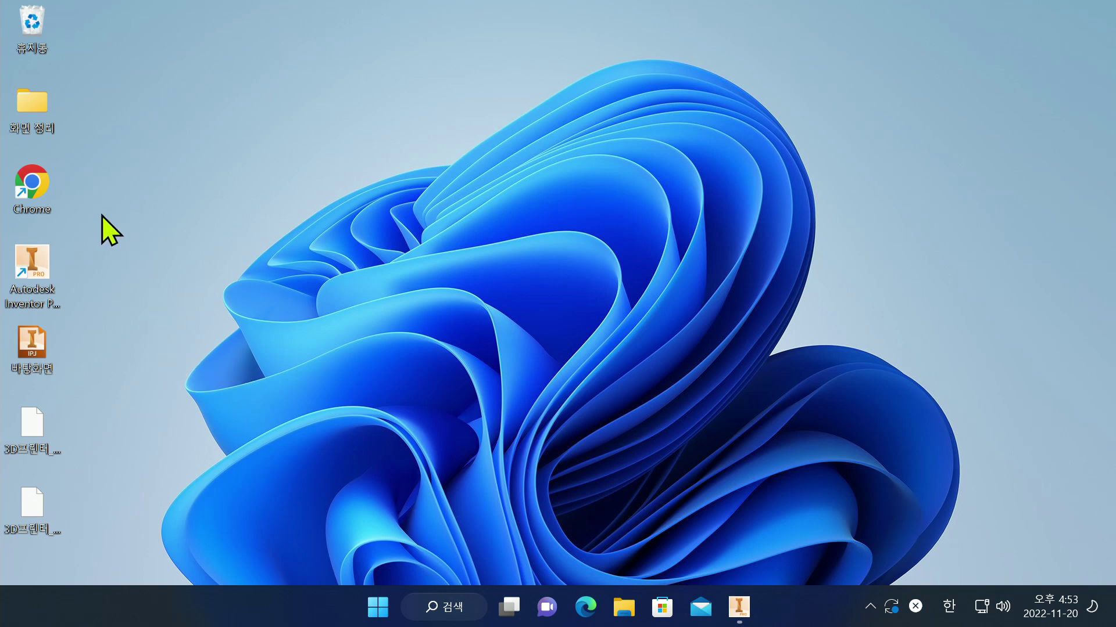
Step: Reopen Chrome with the existing user profile and search Google for 신도리코
{"action": "double_click", "coordinate": [37, 197]}
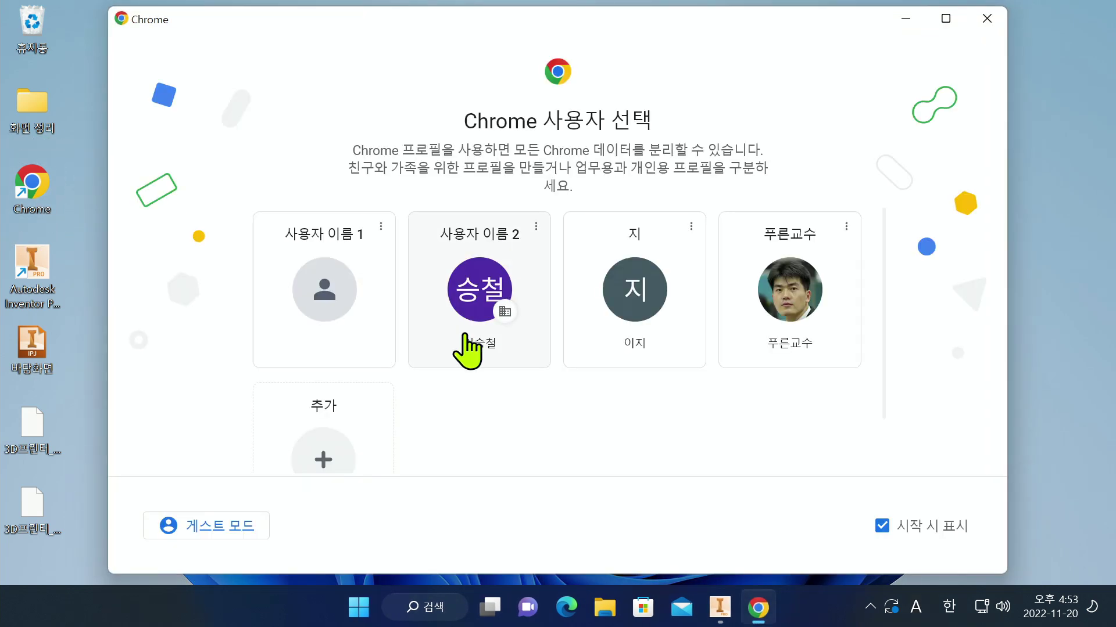
{"action": "left_click", "coordinate": [783, 313]}
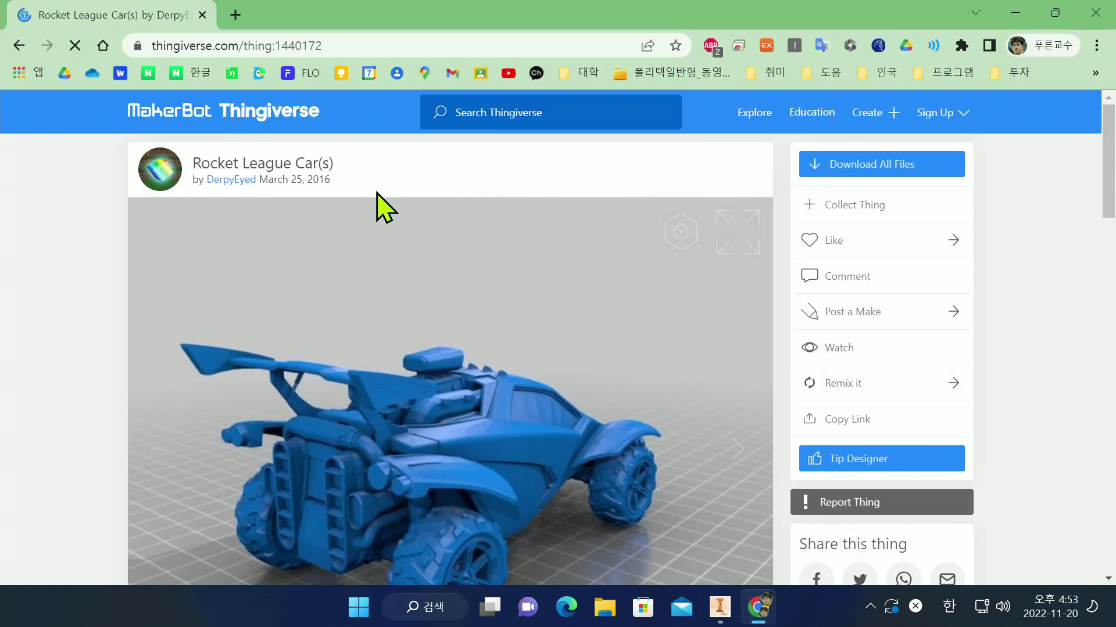
{"action": "left_click", "coordinate": [361, 46]}
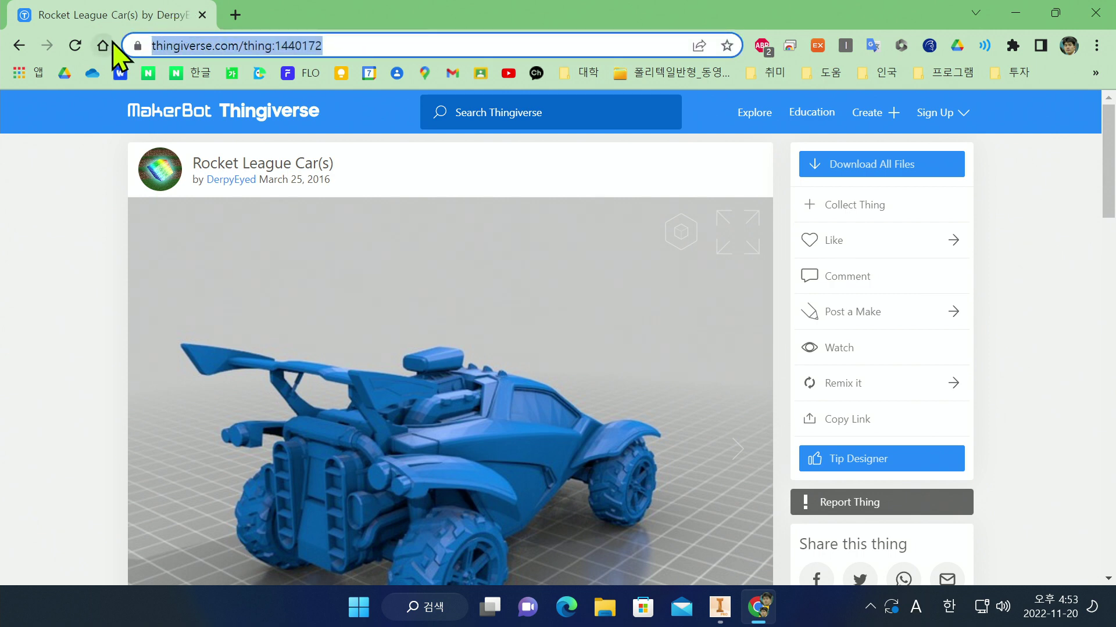
{"action": "type", "text": "tl"}
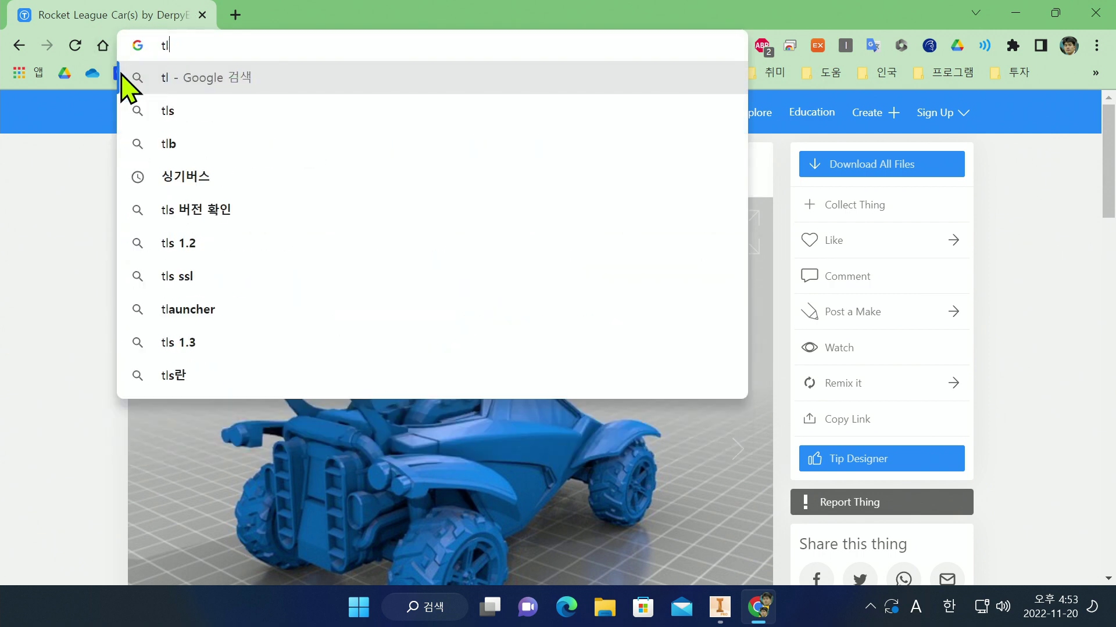
{"action": "key", "text": "BackSpace"}
{"action": "key", "text": "Hangul"}
{"action": "type", "text": "신도"}
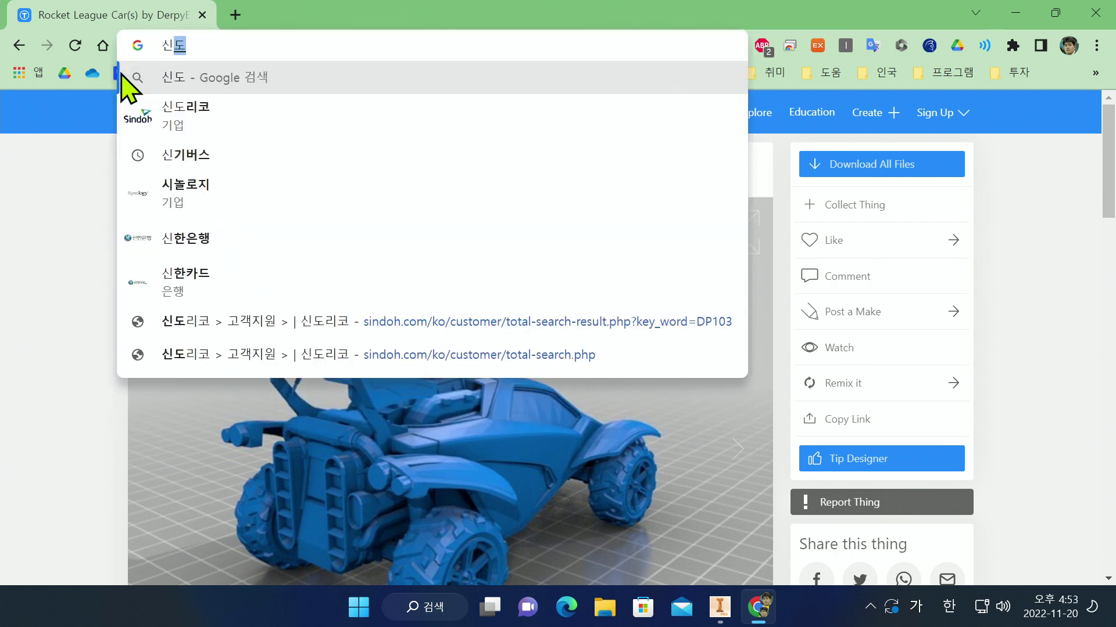
{"action": "type", "text": "리코"}
{"action": "key", "text": "Return"}
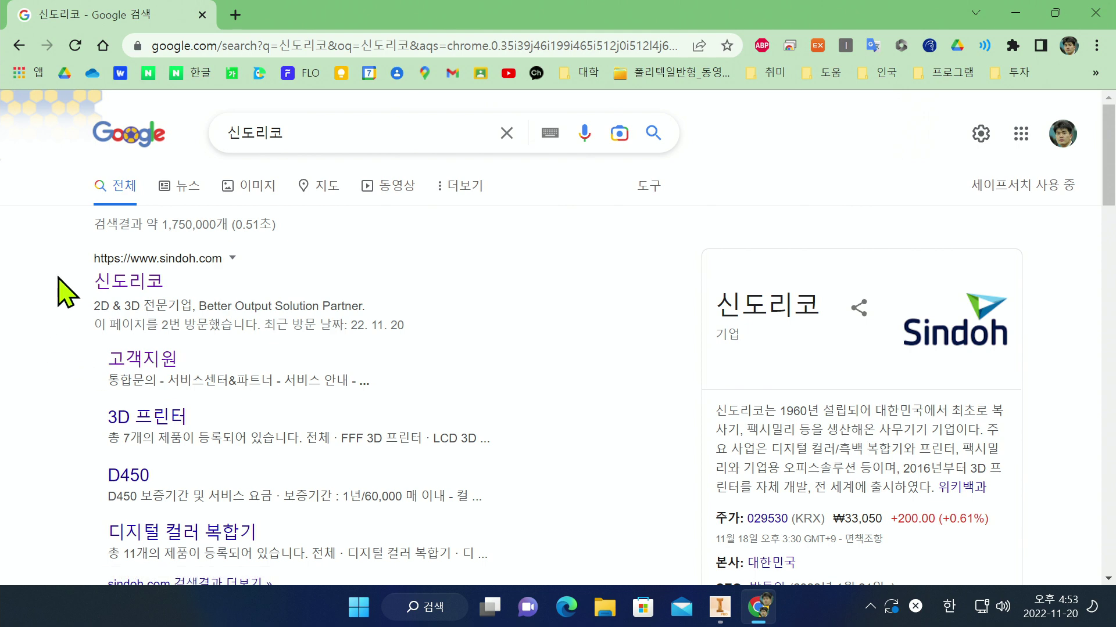
Step: Open the Sindoh website's 고객지원 (customer support) page and search for the DP103 3D printer model
{"action": "left_click", "coordinate": [148, 285]}
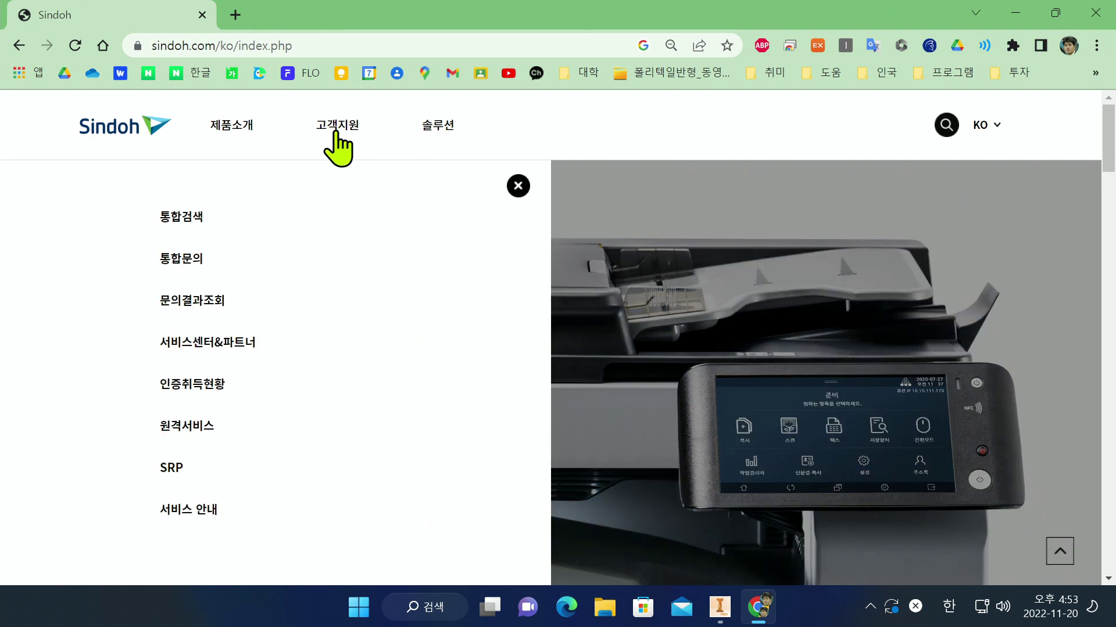
{"action": "left_click", "coordinate": [336, 135]}
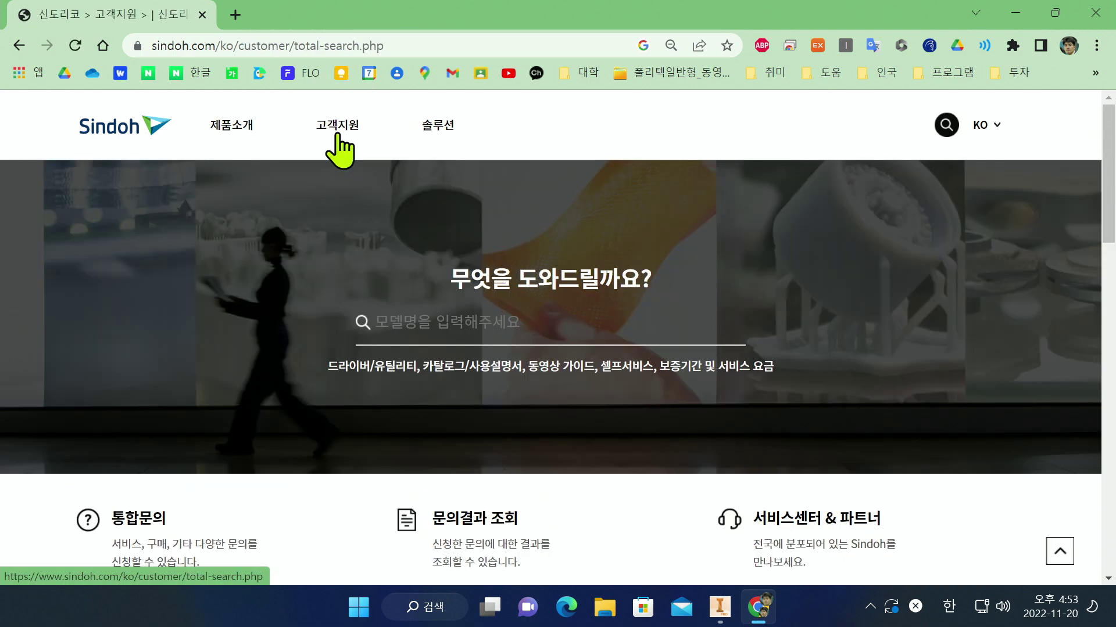
{"action": "mouse_move", "coordinate": [337, 140]}
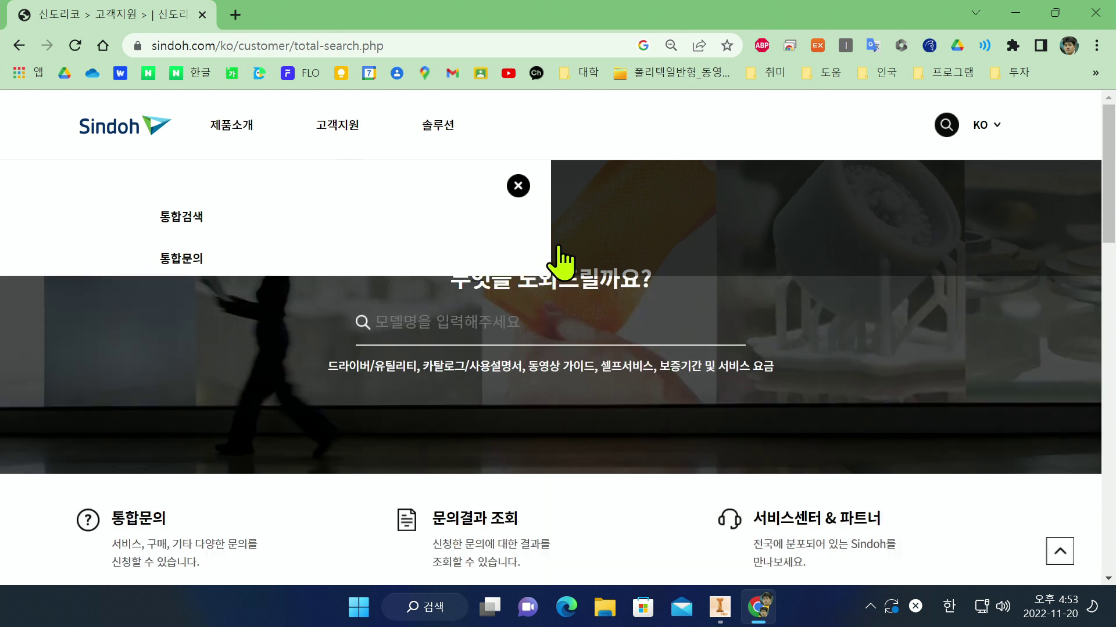
{"action": "left_click", "coordinate": [483, 323]}
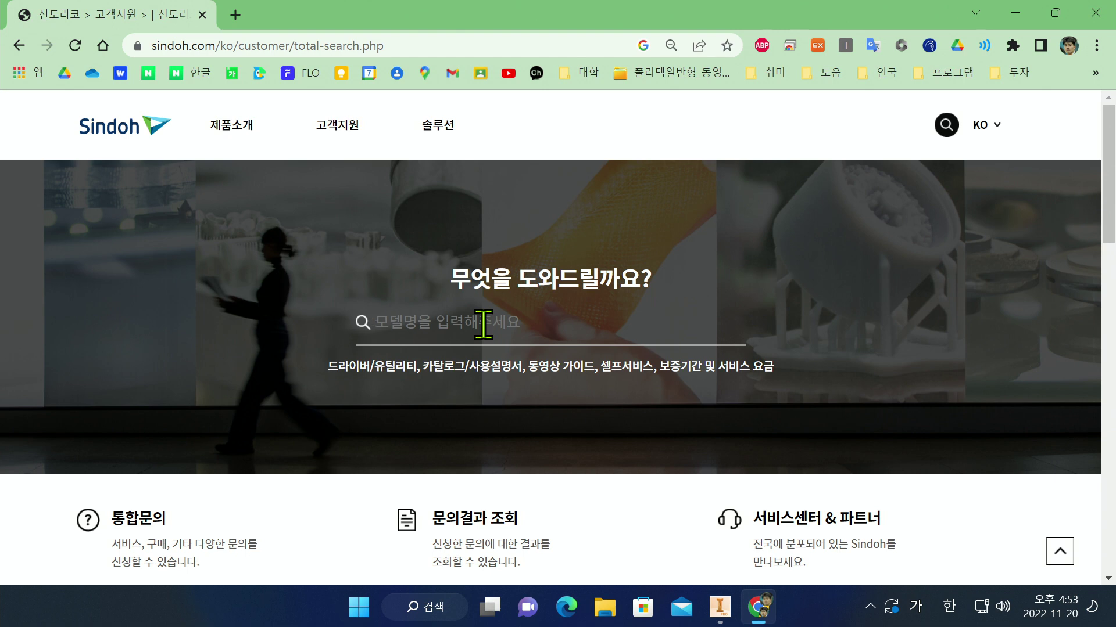
{"action": "type", "text": "DP"}
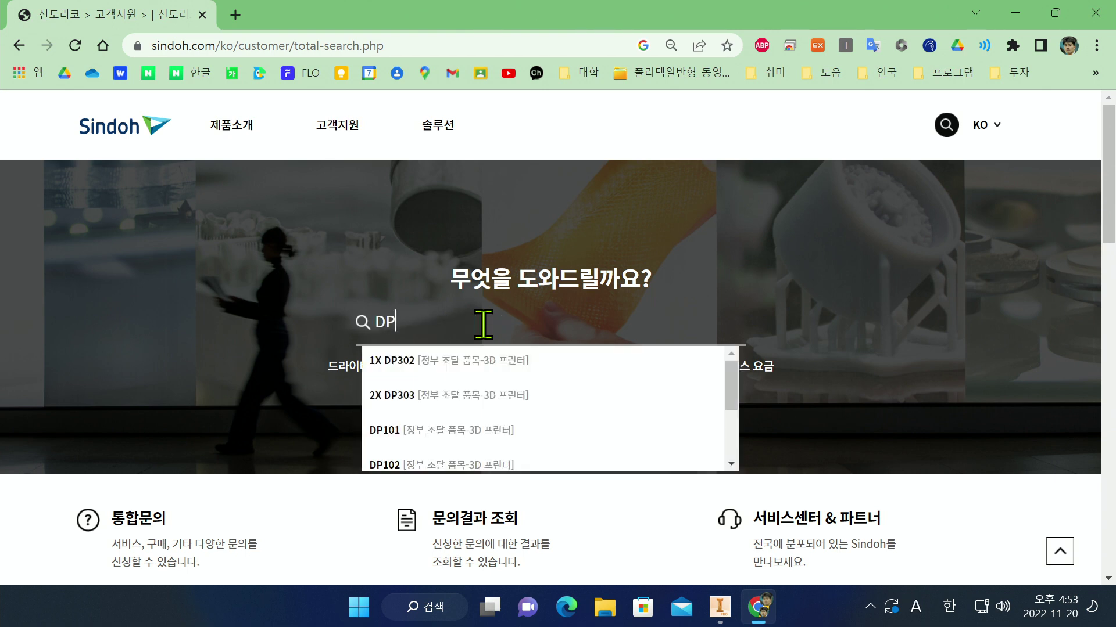
{"action": "type", "text": "103"}
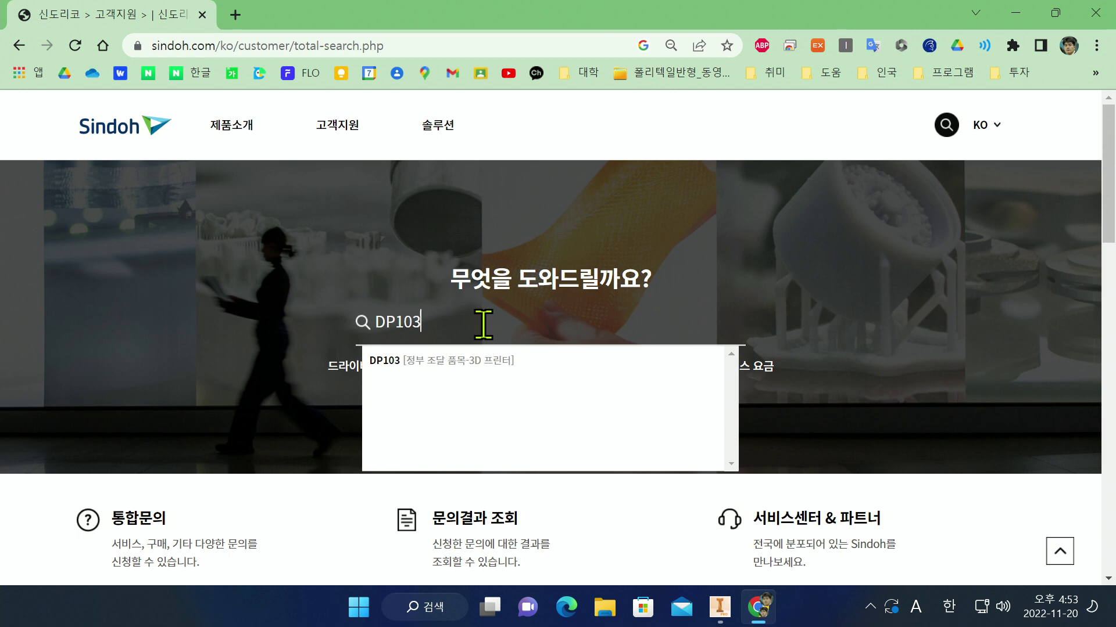
{"action": "left_click", "coordinate": [391, 362]}
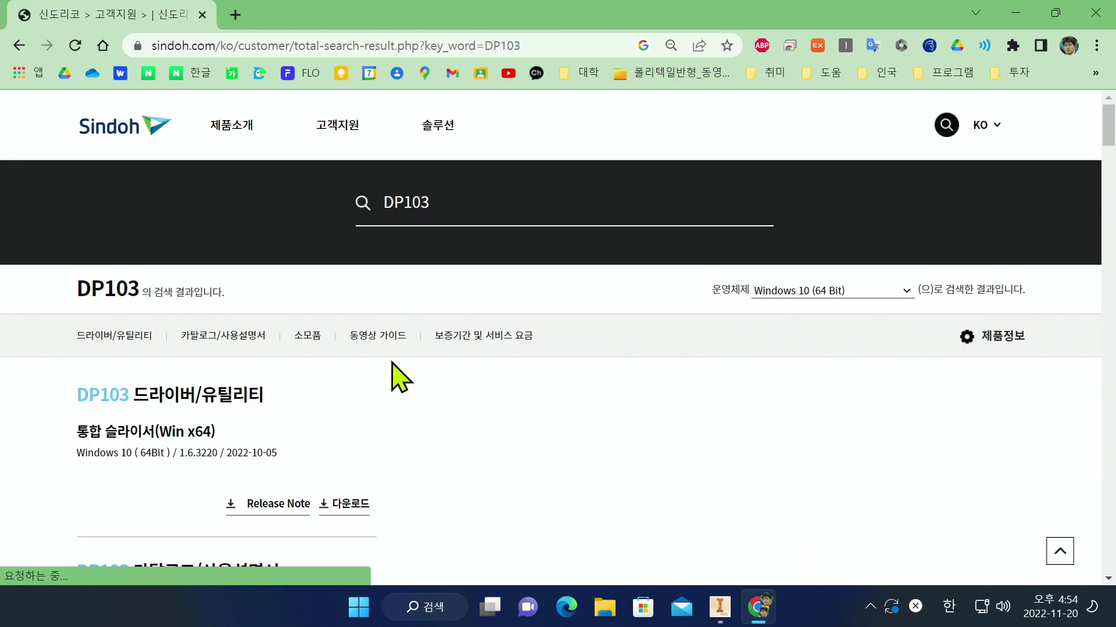
Step: Download the 통합 슬라이서(Win x64) installer for the DP103 and save it to the desktop as 3DWOX_Desktop_x64_setup
{"action": "scroll", "coordinate": [388, 417], "scroll_direction": "down", "scroll_amount": 3}
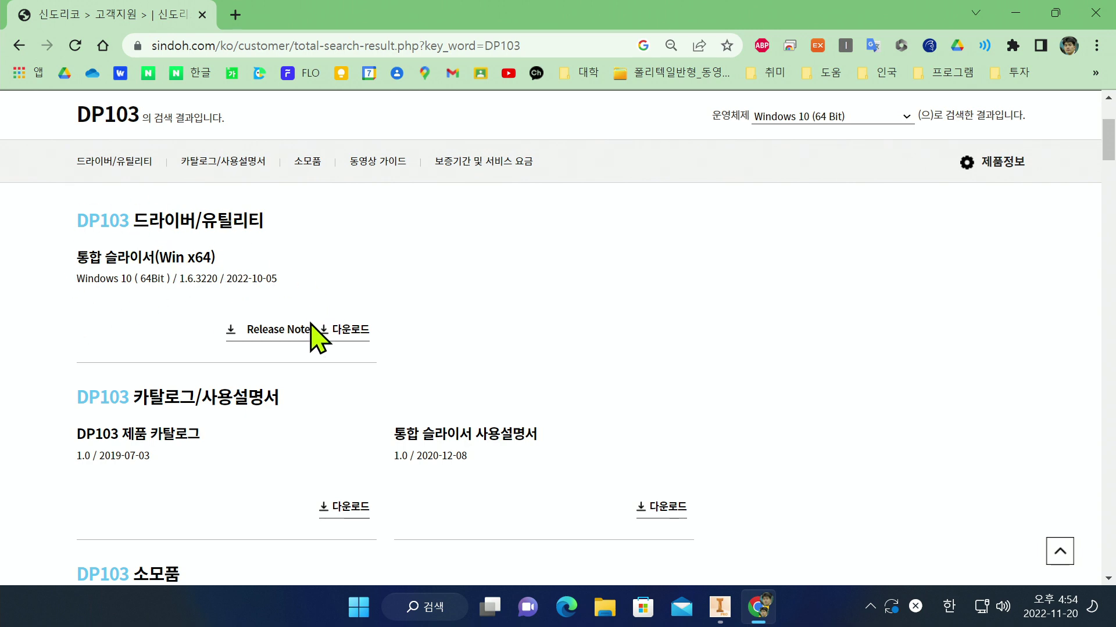
{"action": "left_click", "coordinate": [343, 333]}
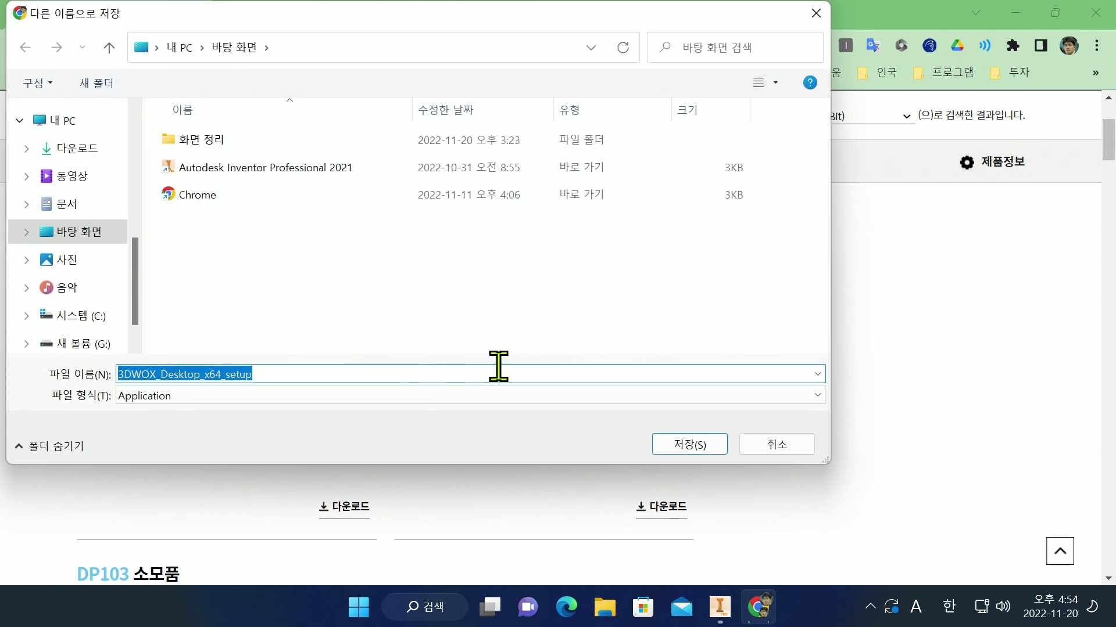
{"action": "left_click", "coordinate": [677, 447]}
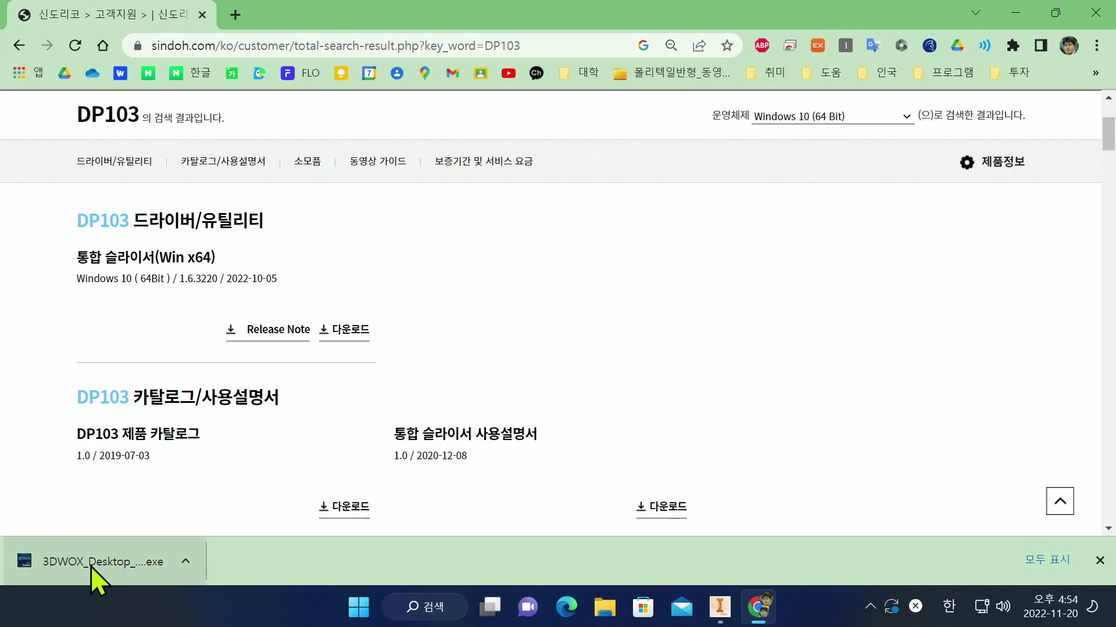
Step: Run the downloaded 3DWOX Desktop (x64) installer with administrator permission, close the browser, and finish the installation
{"action": "left_click", "coordinate": [92, 566]}
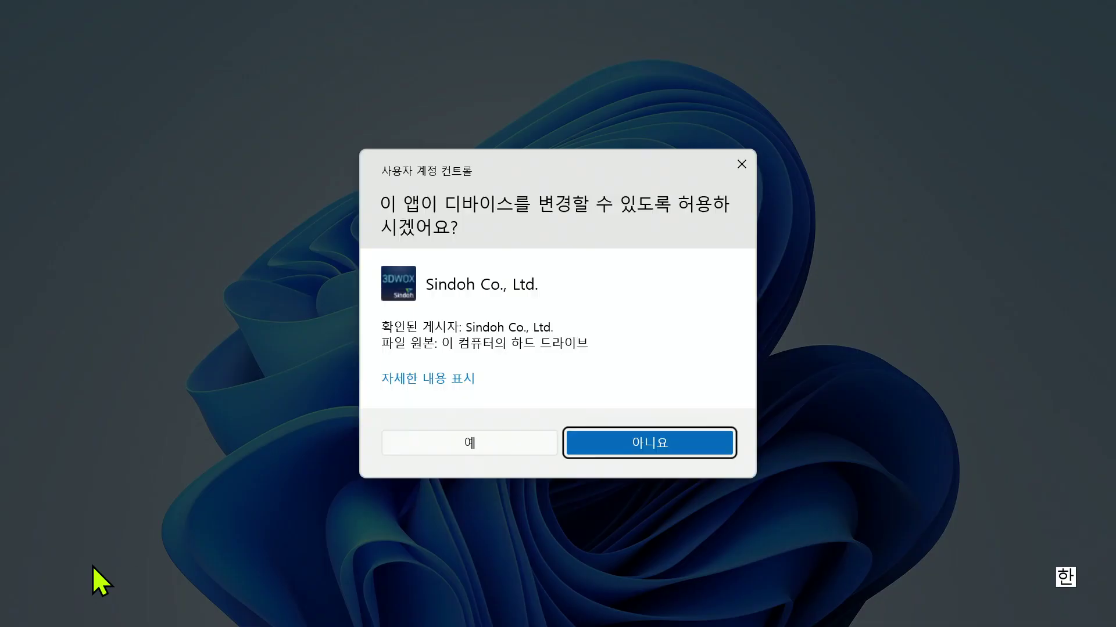
{"action": "left_click", "coordinate": [480, 443]}
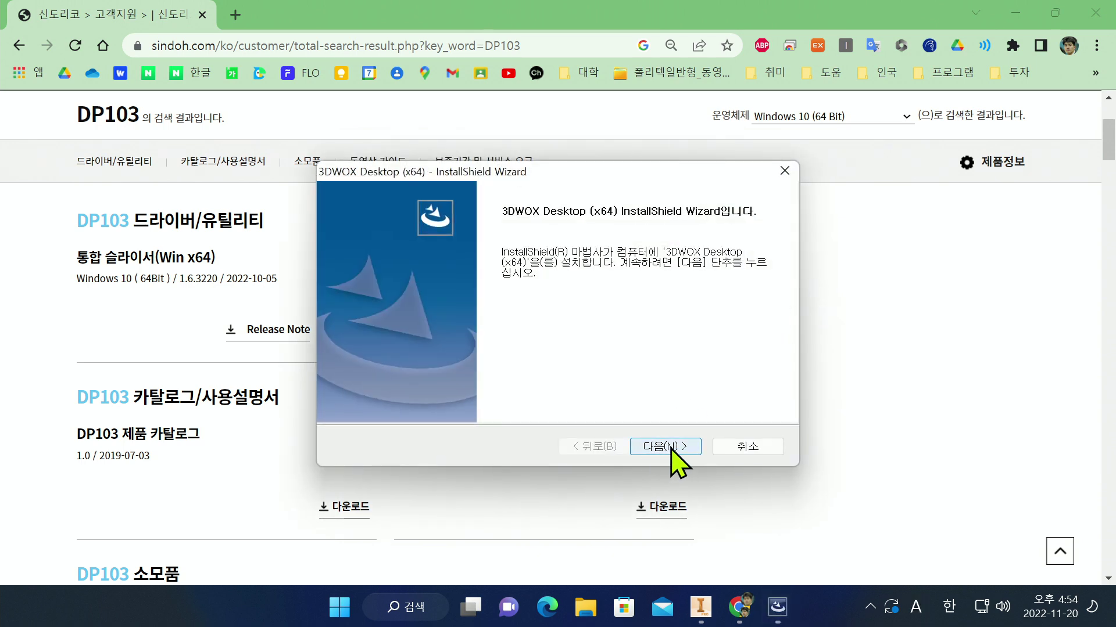
{"action": "left_click", "coordinate": [669, 448]}
{"action": "left_click", "coordinate": [671, 447]}
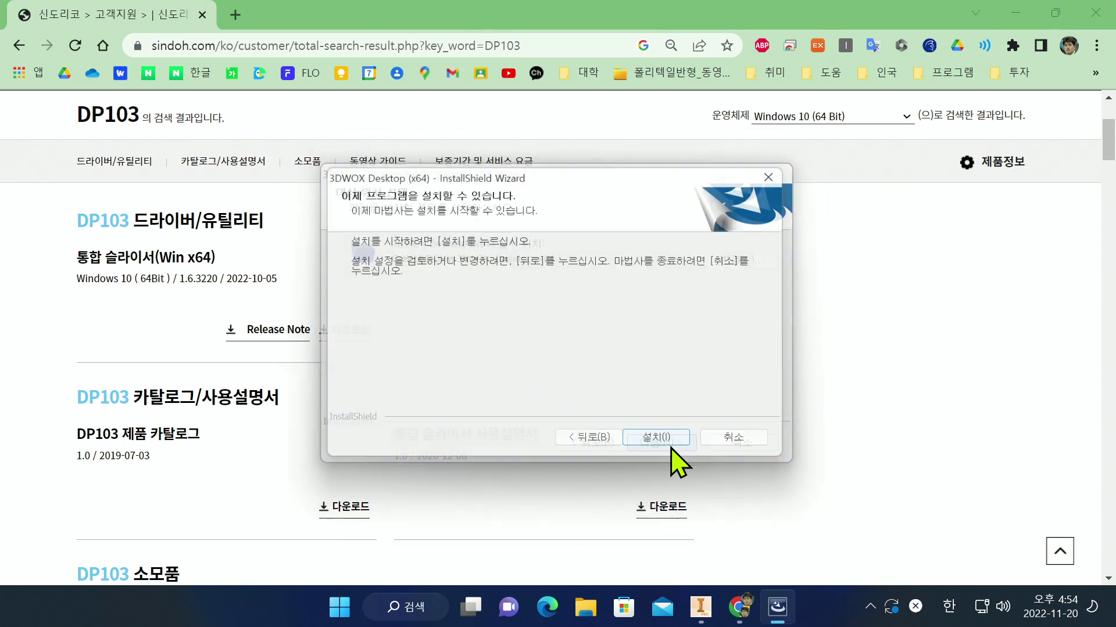
{"action": "left_click", "coordinate": [677, 449]}
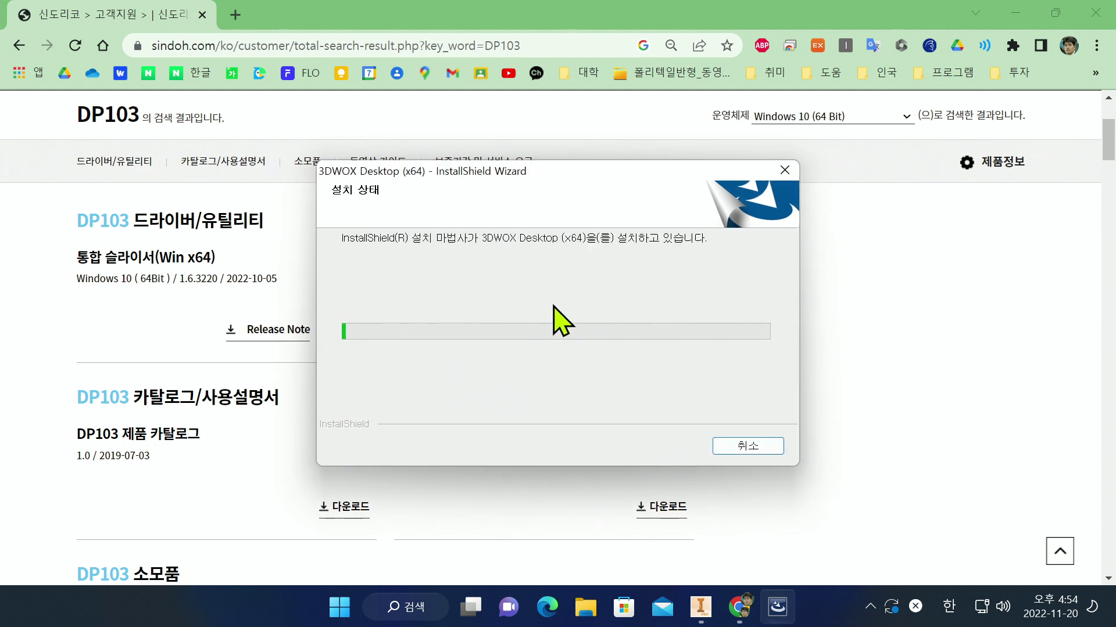
{"action": "left_click", "coordinate": [1095, 13]}
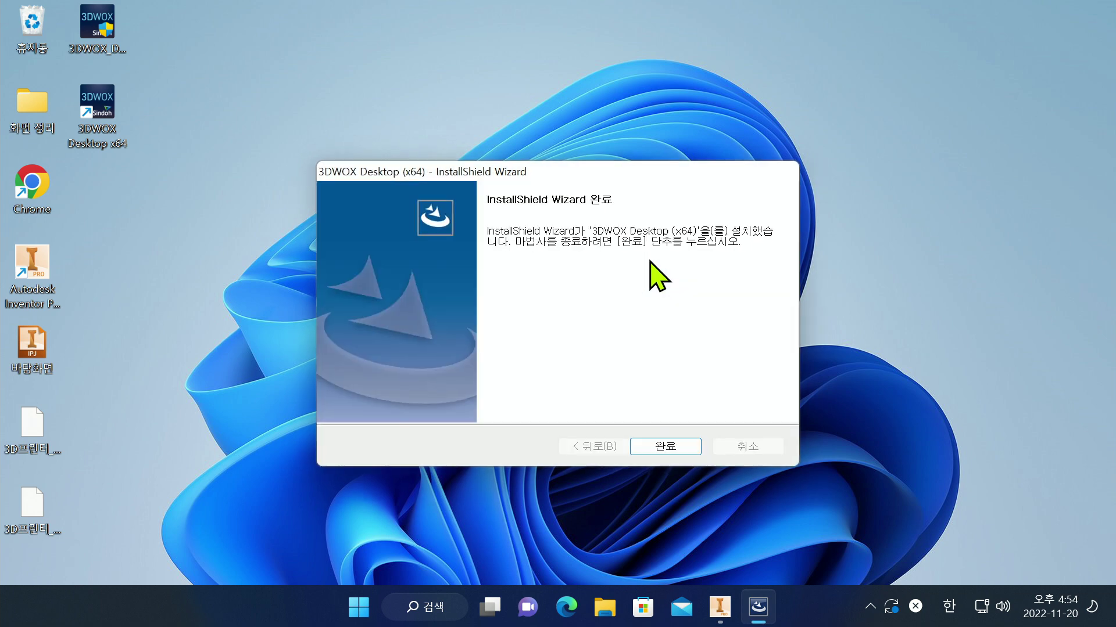
{"action": "left_click", "coordinate": [668, 449]}
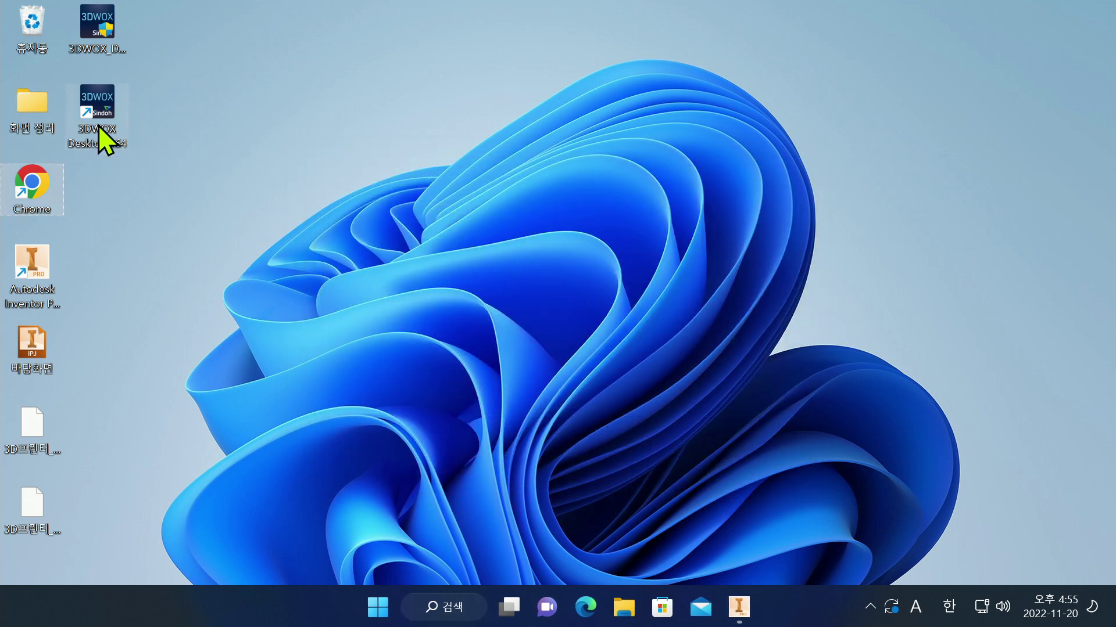
Step: Launch 3DWOX Desktop x64 from the desktop, select DP103 as the printer model, and maximize the program window
{"action": "left_click", "coordinate": [93, 109]}
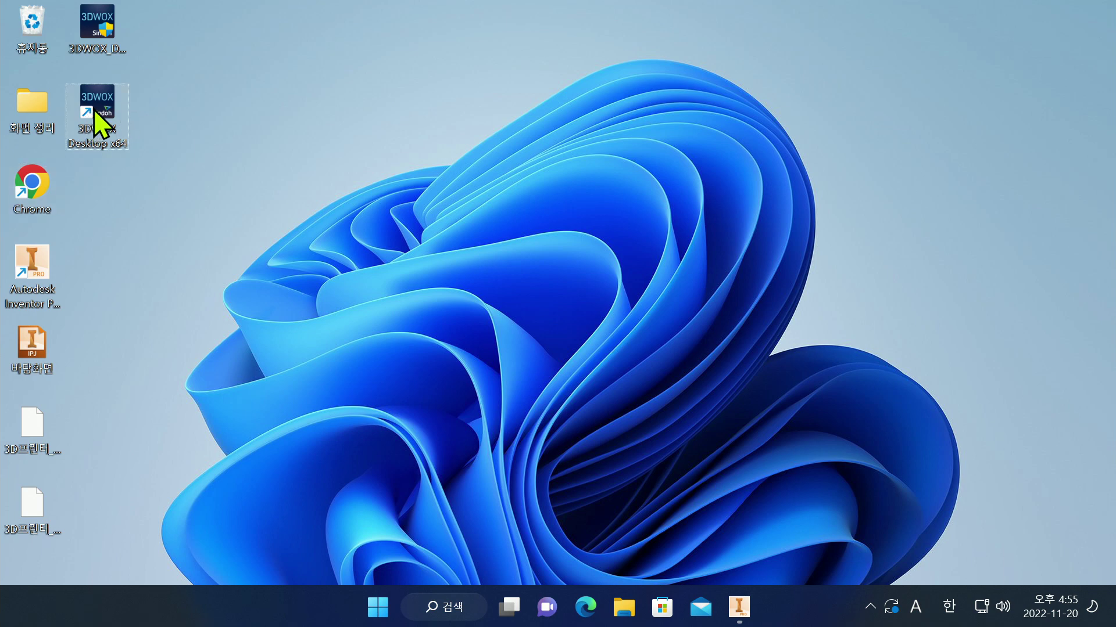
{"action": "double_click", "coordinate": [94, 109]}
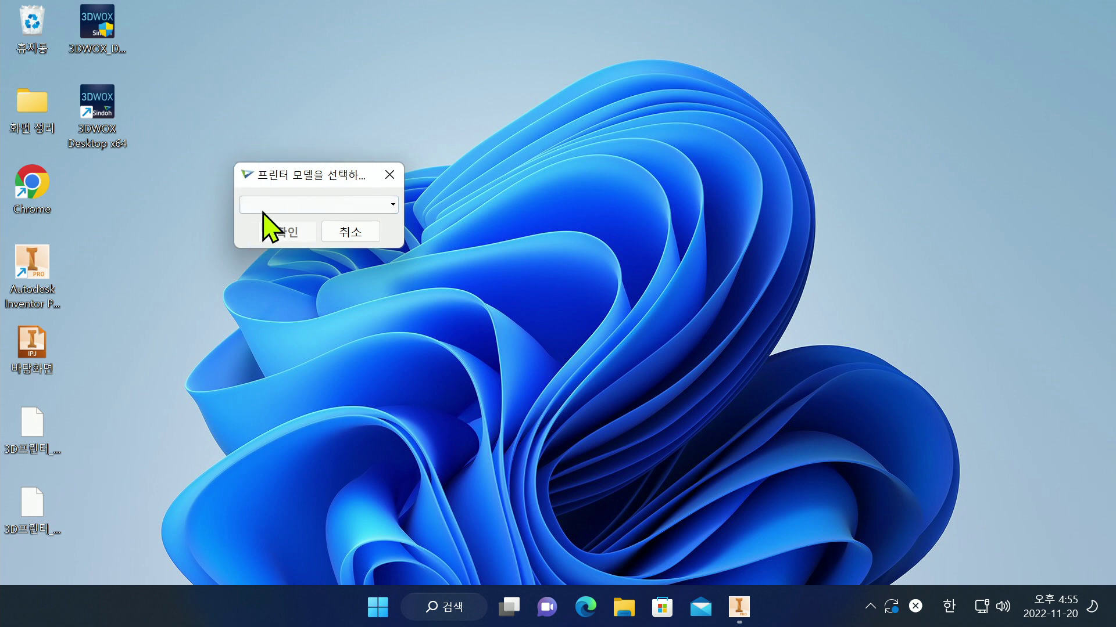
{"action": "left_click", "coordinate": [329, 204]}
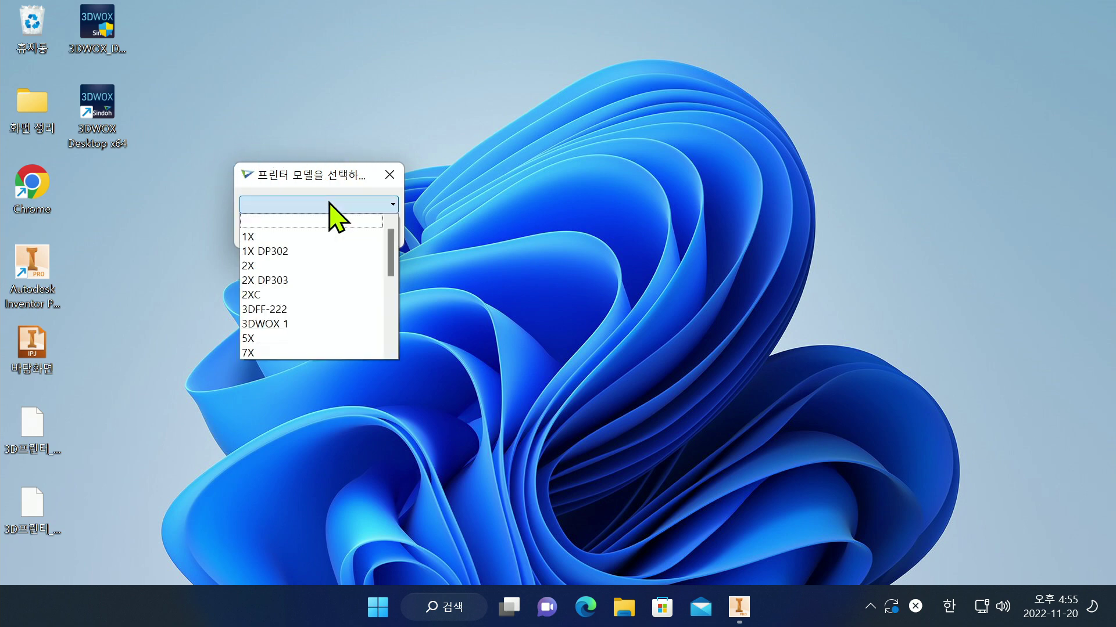
{"action": "scroll", "coordinate": [310, 314], "scroll_direction": "down", "scroll_amount": 2}
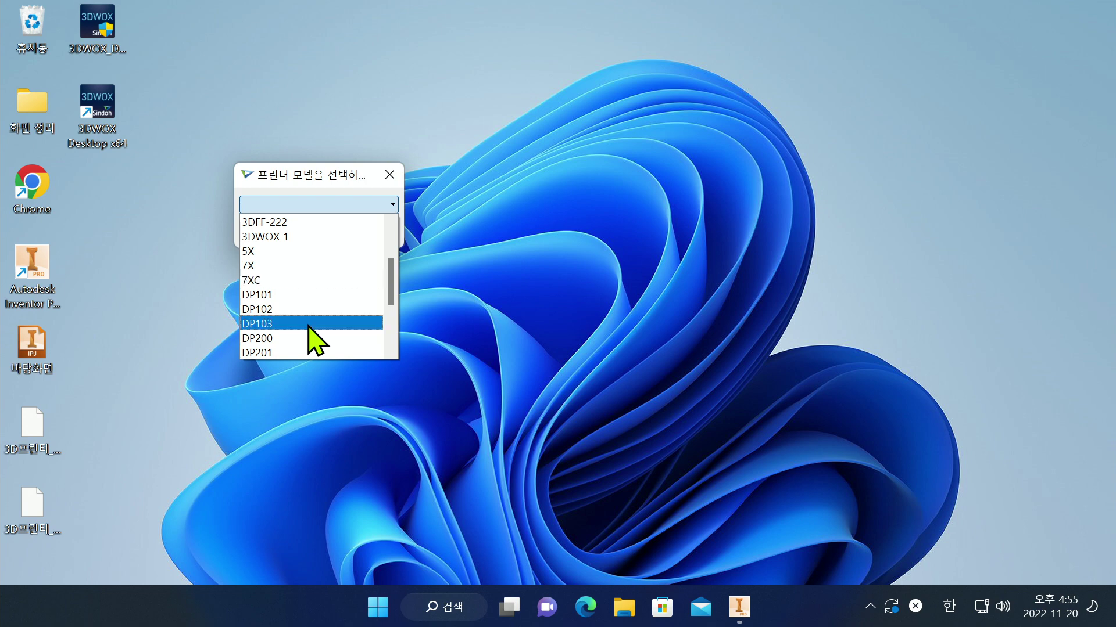
{"action": "left_click", "coordinate": [269, 325]}
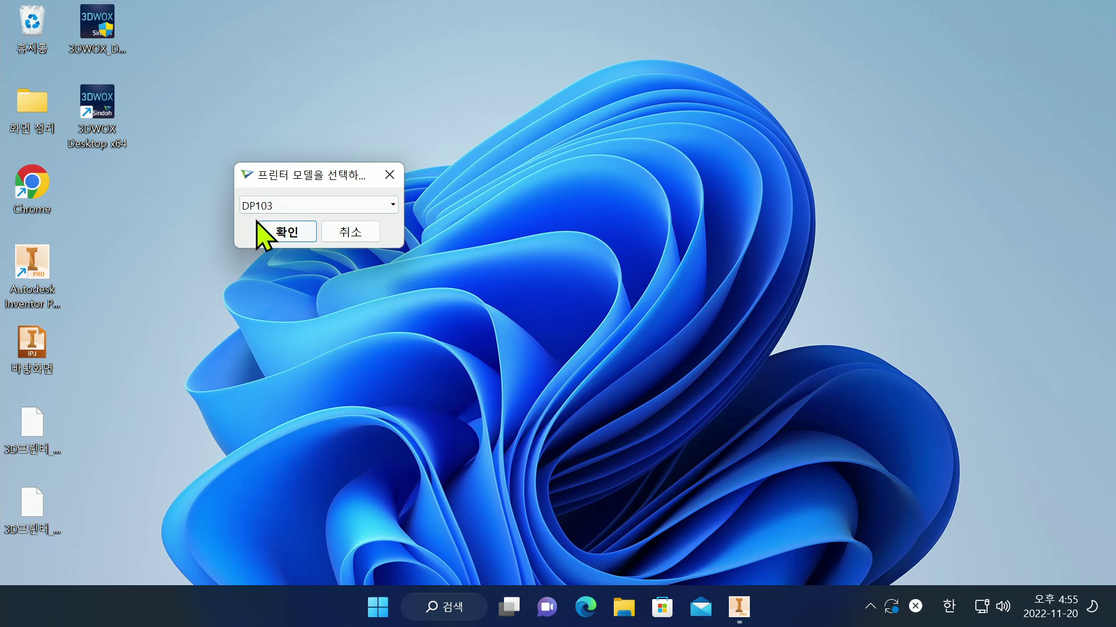
{"action": "left_click", "coordinate": [287, 231]}
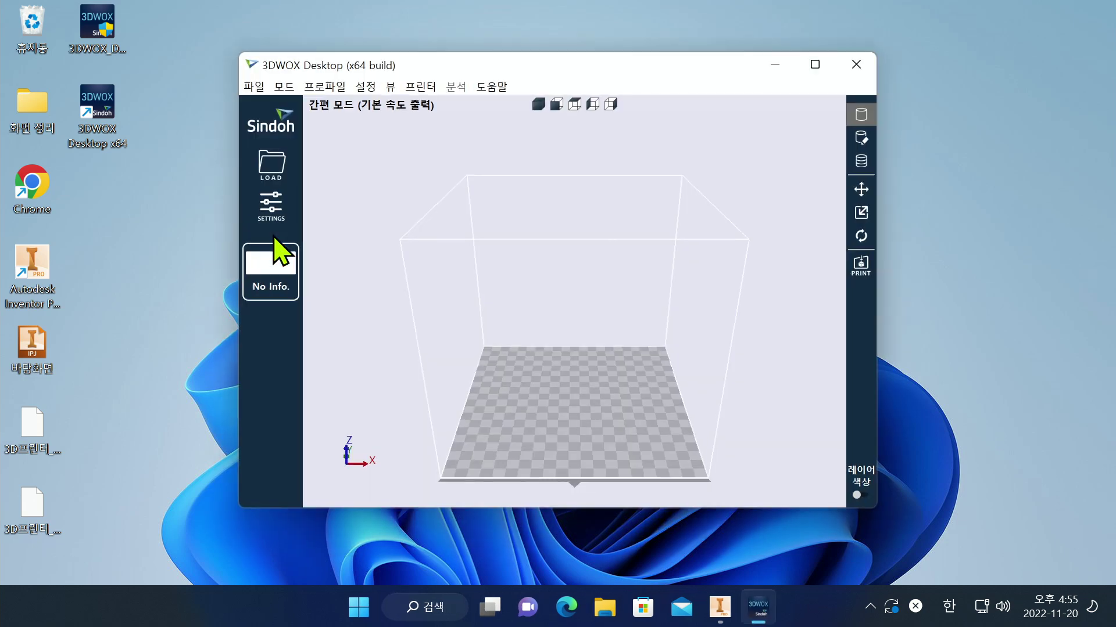
{"action": "left_click", "coordinate": [816, 73]}
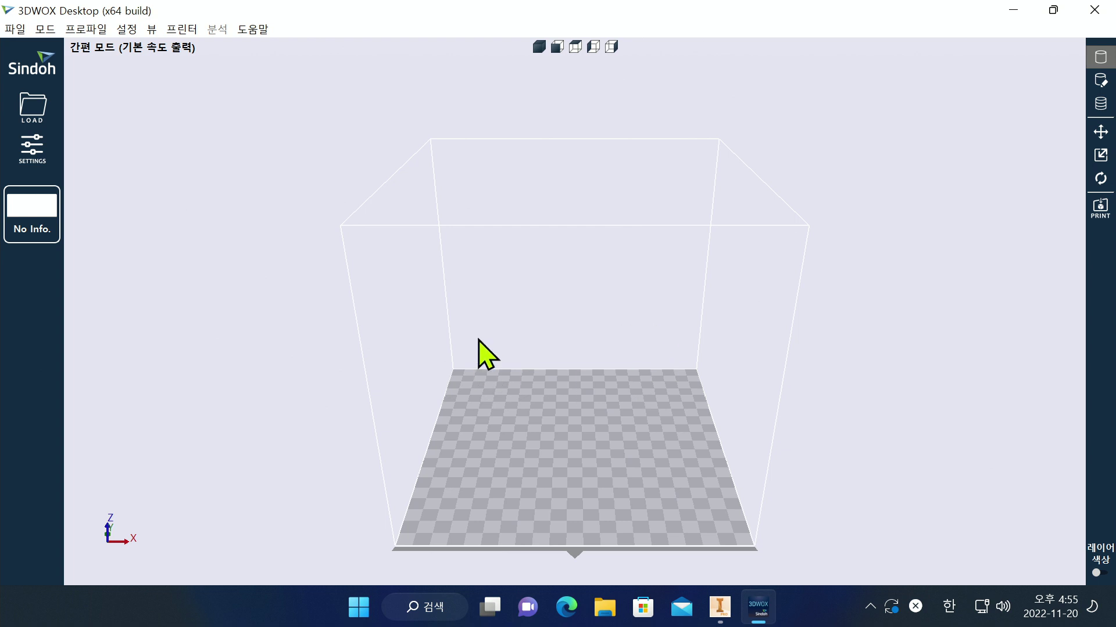
Step: Load the 3D프린터_연습파일_품질고급 model from the desktop (바탕 화면) folder onto the build plate
{"action": "scroll", "coordinate": [583, 355], "scroll_direction": "down", "scroll_amount": 4}
{"action": "scroll", "coordinate": [581, 400], "scroll_direction": "up", "scroll_amount": 5}
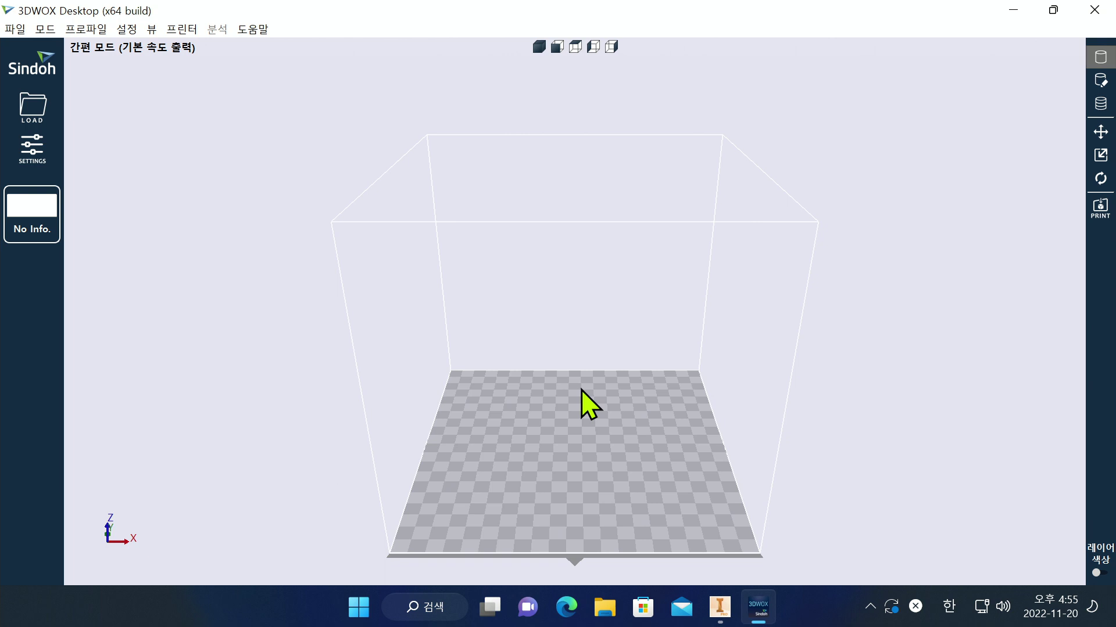
{"action": "left_click", "coordinate": [31, 121]}
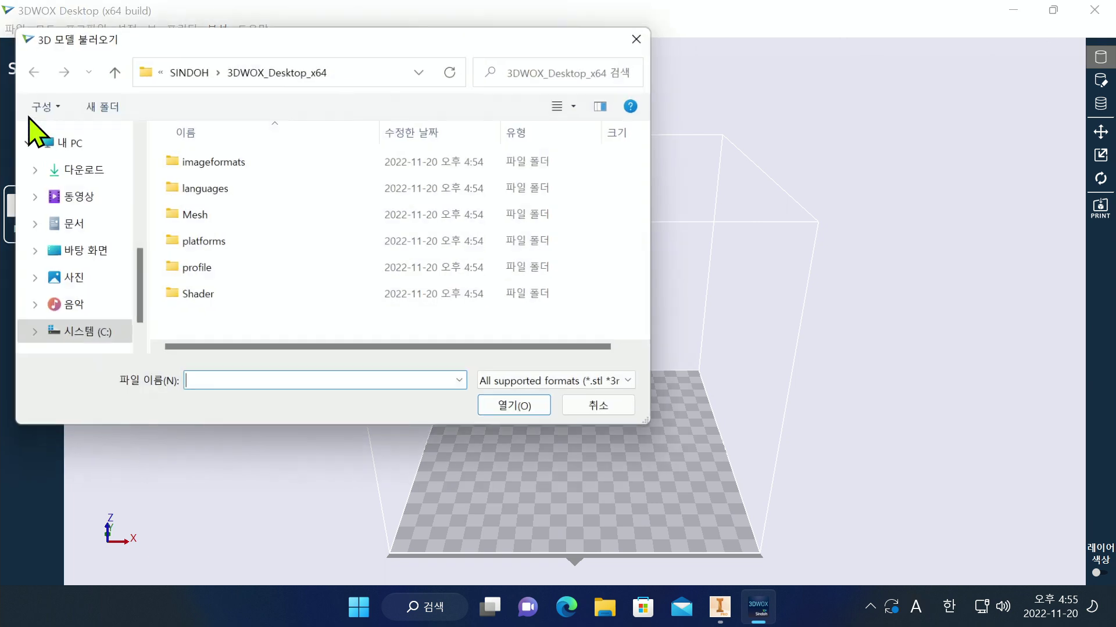
{"action": "left_click", "coordinate": [76, 261]}
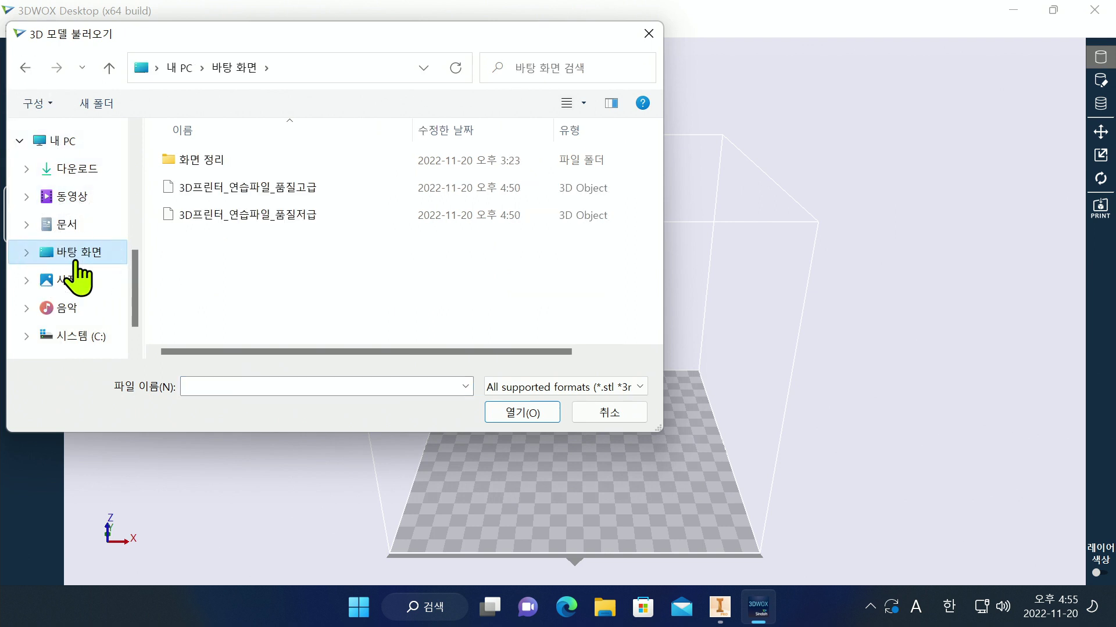
{"action": "double_click", "coordinate": [270, 192]}
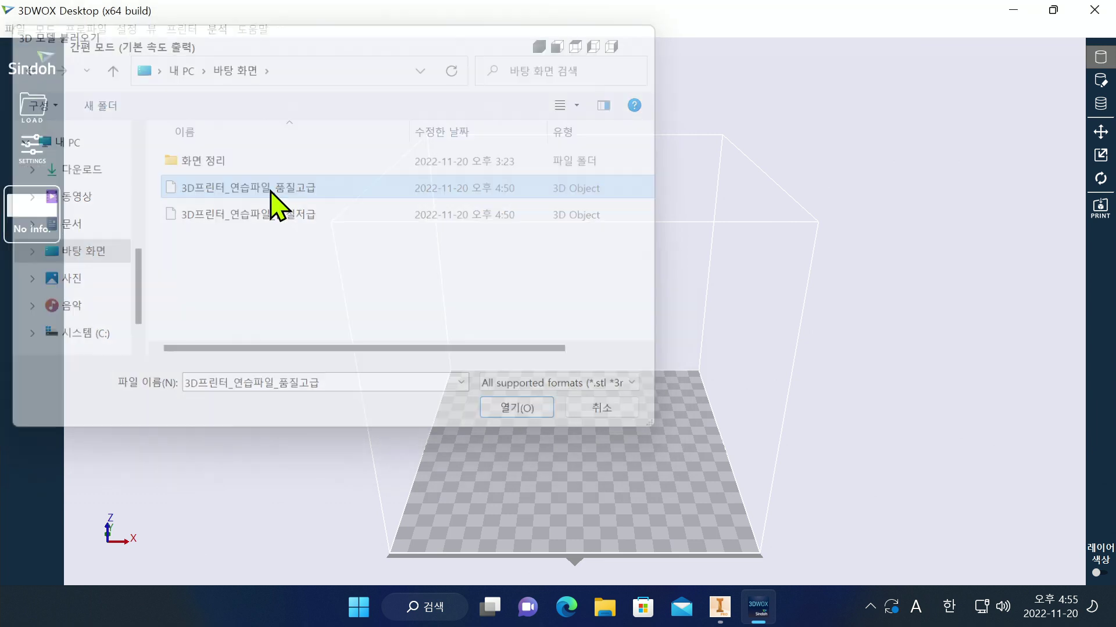
Step: Examine the loaded cylinder's surface, rounded edges and side hole at near and far zoom levels
{"action": "scroll", "coordinate": [596, 497], "scroll_direction": "up", "scroll_amount": 8}
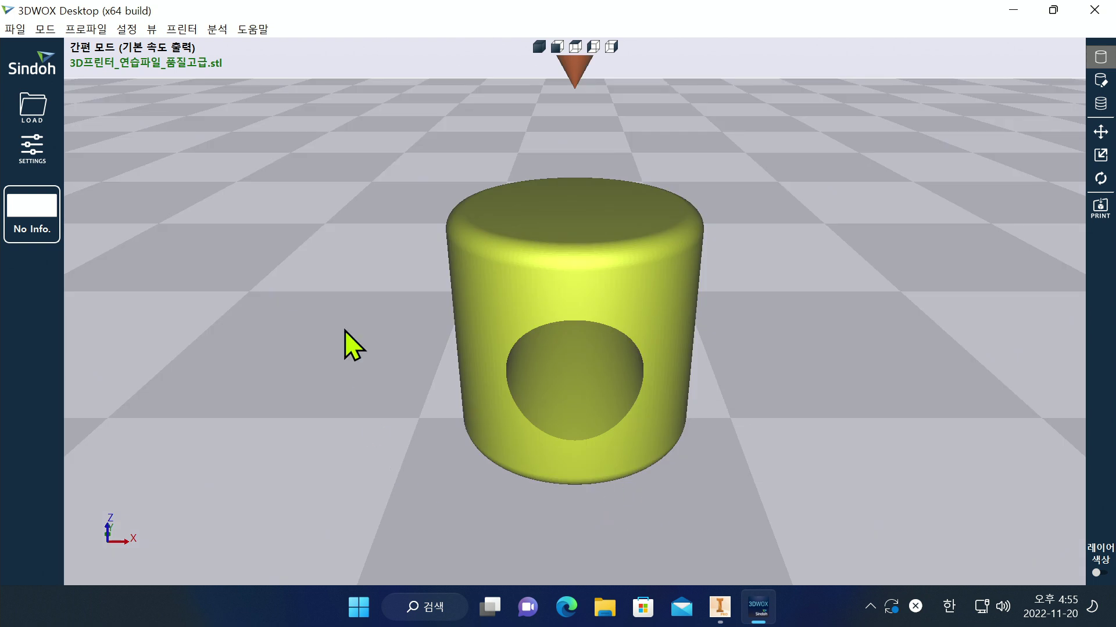
{"action": "scroll", "coordinate": [356, 301], "scroll_direction": "down", "scroll_amount": 4}
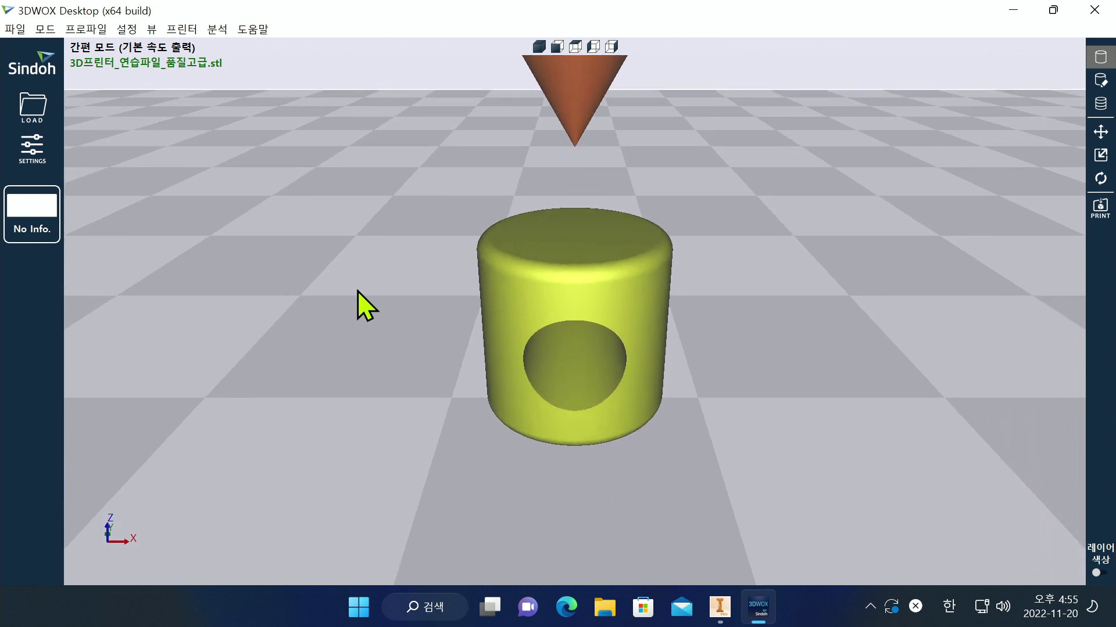
{"action": "scroll", "coordinate": [590, 179], "scroll_direction": "up", "scroll_amount": 1}
{"action": "middle_click_drag", "start_coordinate": [590, 180], "coordinate": [602, 416]}
{"action": "scroll", "coordinate": [585, 393], "scroll_direction": "down", "scroll_amount": 5}
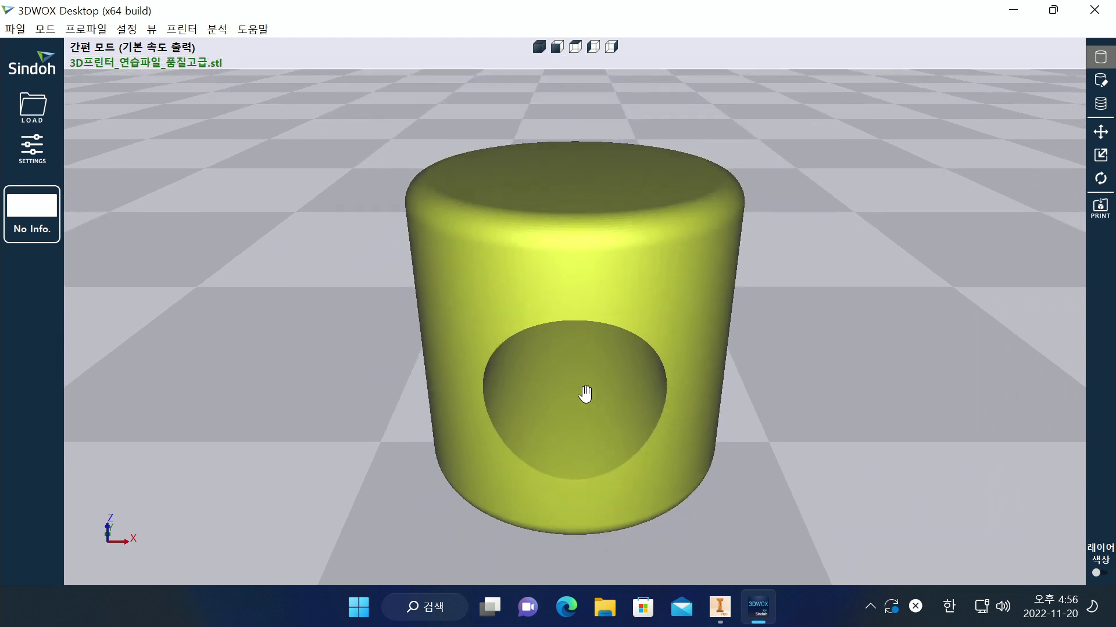
{"action": "scroll", "coordinate": [633, 316], "scroll_direction": "up", "scroll_amount": 3}
{"action": "scroll", "coordinate": [596, 421], "scroll_direction": "up", "scroll_amount": 2}
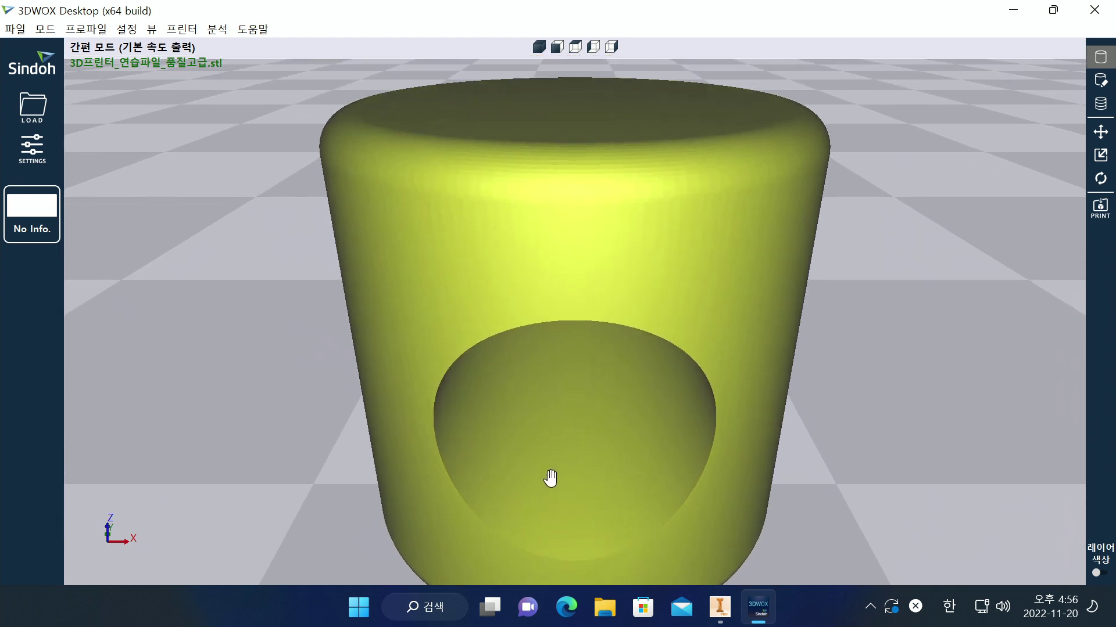
{"action": "scroll", "coordinate": [595, 326], "scroll_direction": "down", "scroll_amount": 6}
{"action": "scroll", "coordinate": [615, 343], "scroll_direction": "up", "scroll_amount": 3}
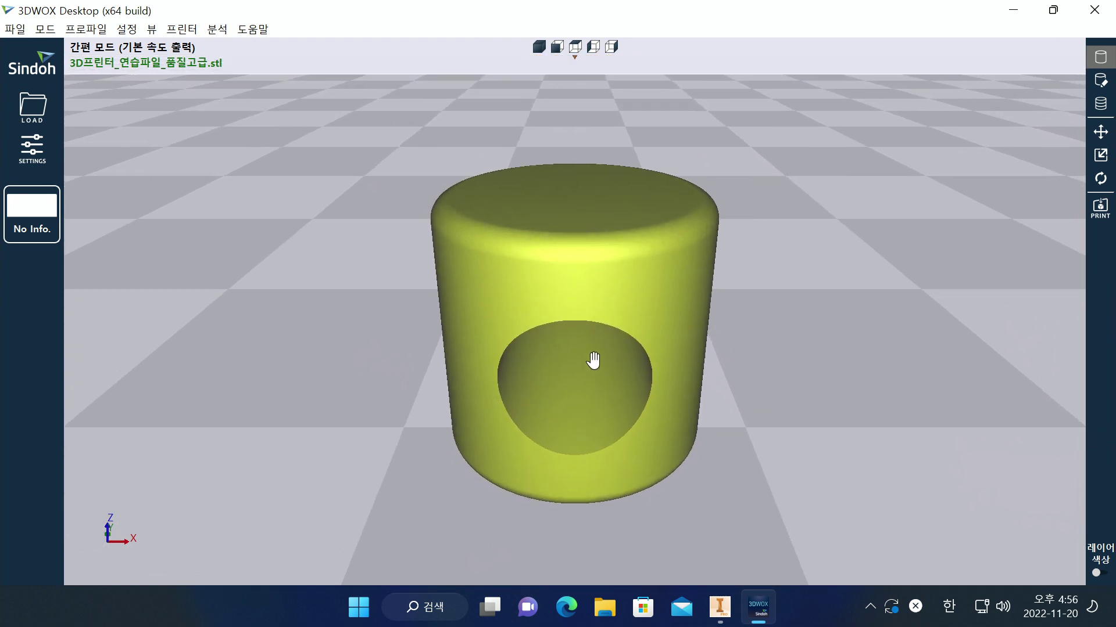
{"action": "scroll", "coordinate": [614, 237], "scroll_direction": "down", "scroll_amount": 2}
{"action": "scroll", "coordinate": [613, 358], "scroll_direction": "down", "scroll_amount": 2}
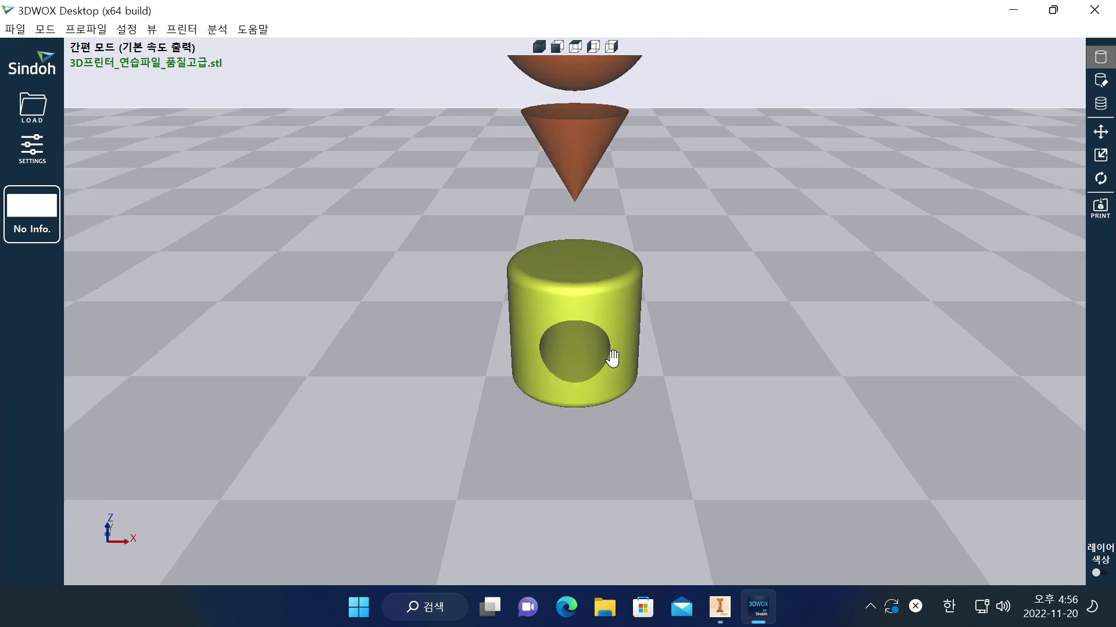
{"action": "scroll", "coordinate": [611, 359], "scroll_direction": "up", "scroll_amount": 2}
{"action": "scroll", "coordinate": [613, 356], "scroll_direction": "up", "scroll_amount": 4}
{"action": "scroll", "coordinate": [613, 354], "scroll_direction": "down", "scroll_amount": 4}
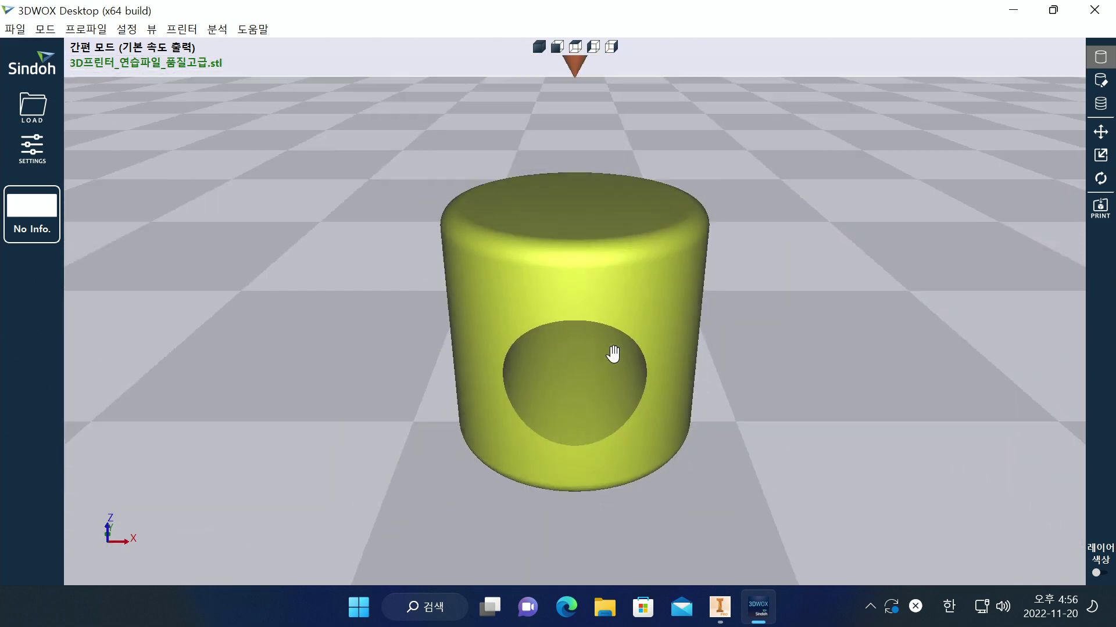
{"action": "scroll", "coordinate": [611, 354], "scroll_direction": "up", "scroll_amount": 4}
{"action": "scroll", "coordinate": [611, 354], "scroll_direction": "down", "scroll_amount": 4}
{"action": "scroll", "coordinate": [610, 354], "scroll_direction": "up", "scroll_amount": 1}
Step: Orbit to a low side angle and inspect the cylinder's through hole from different distances
{"action": "right_click_drag", "start_coordinate": [604, 346], "coordinate": [437, 401]}
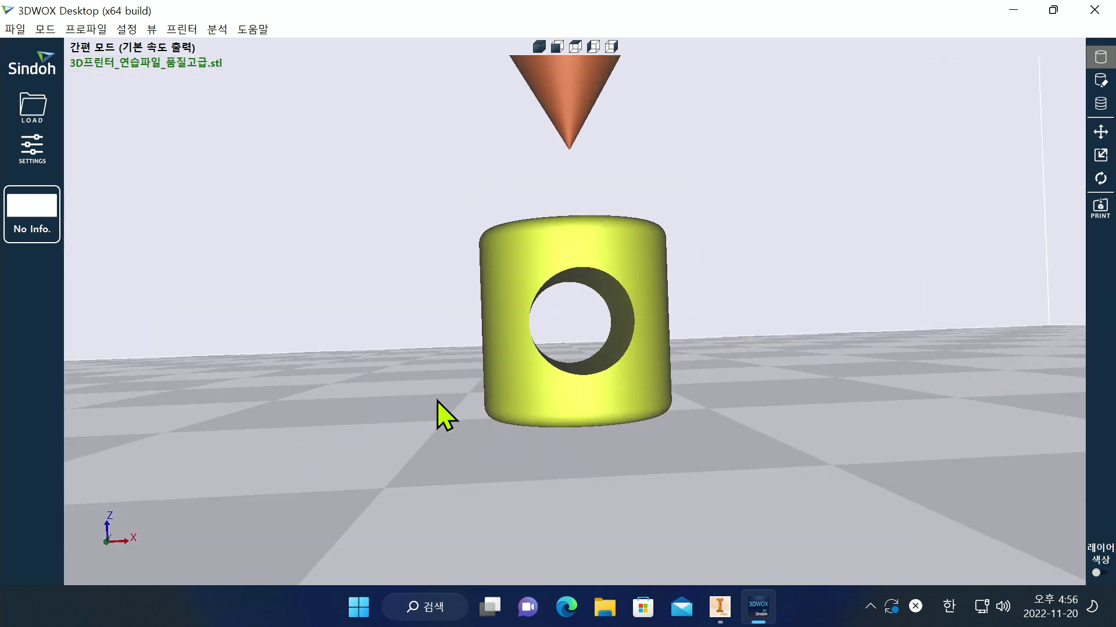
{"action": "scroll", "coordinate": [449, 397], "scroll_direction": "down", "scroll_amount": 3}
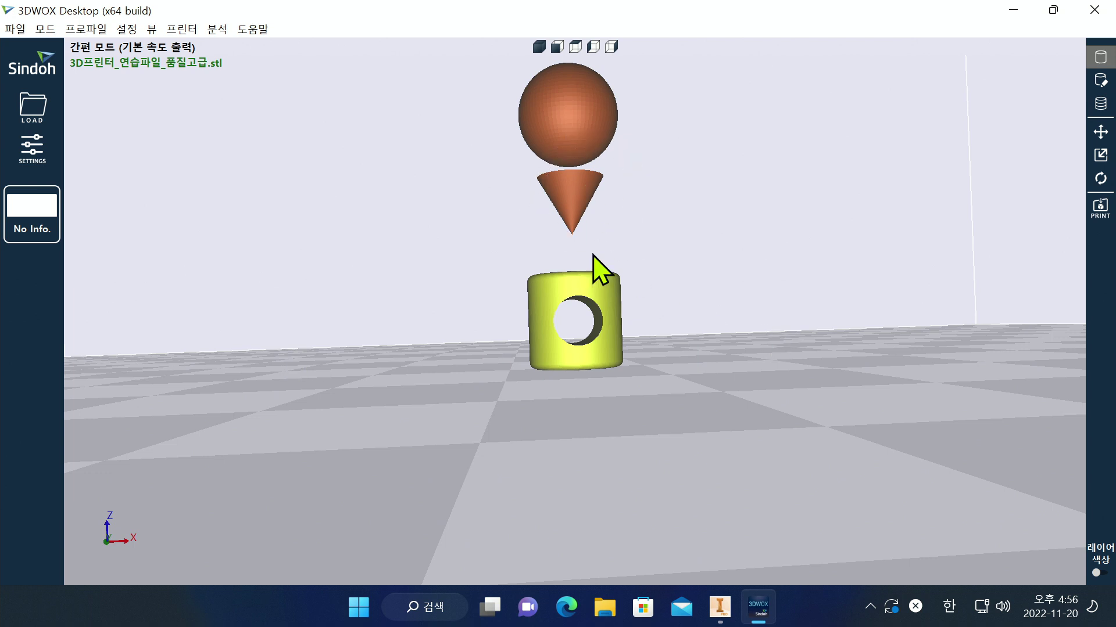
{"action": "scroll", "coordinate": [652, 366], "scroll_direction": "up", "scroll_amount": 5}
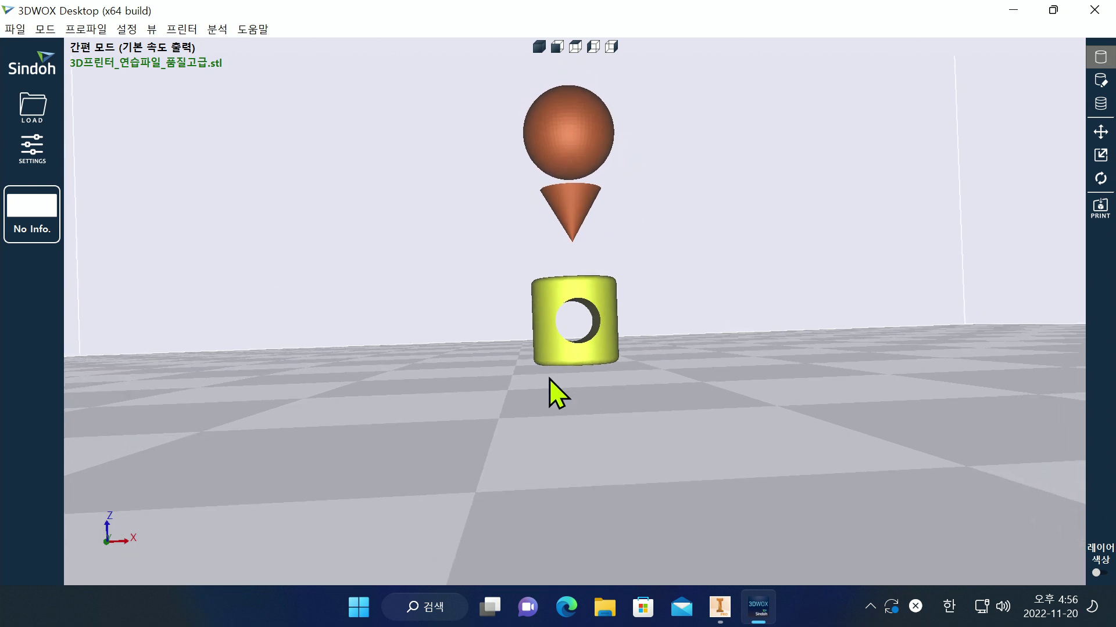
{"action": "scroll", "coordinate": [676, 334], "scroll_direction": "up", "scroll_amount": 5}
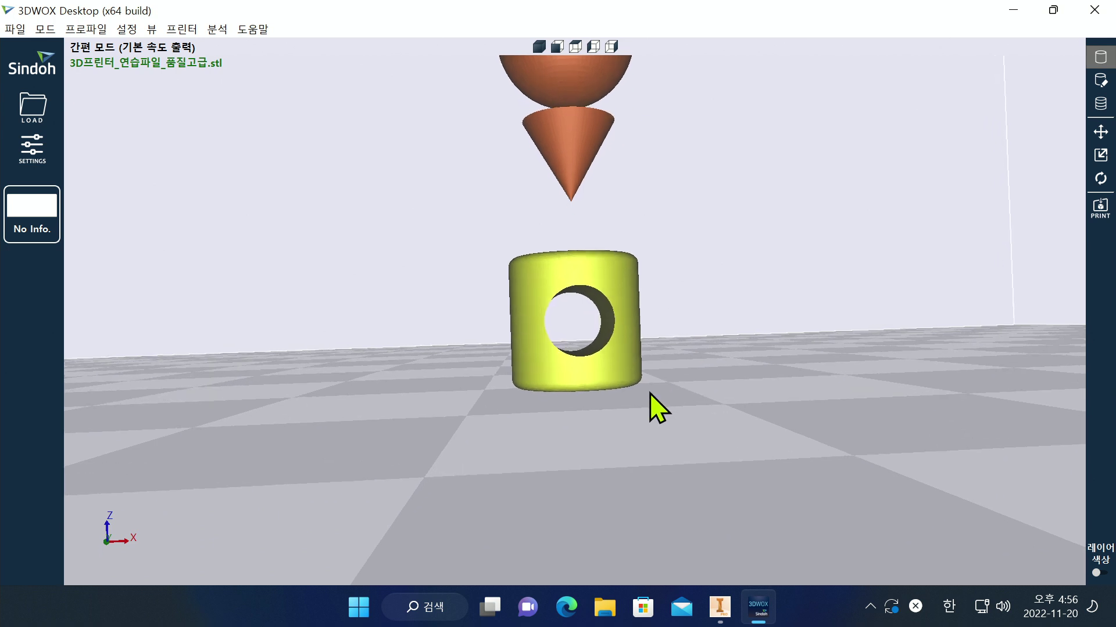
{"action": "left_click_drag", "start_coordinate": [643, 305], "coordinate": [628, 228]}
{"action": "left_click_drag", "start_coordinate": [532, 290], "coordinate": [543, 267]}
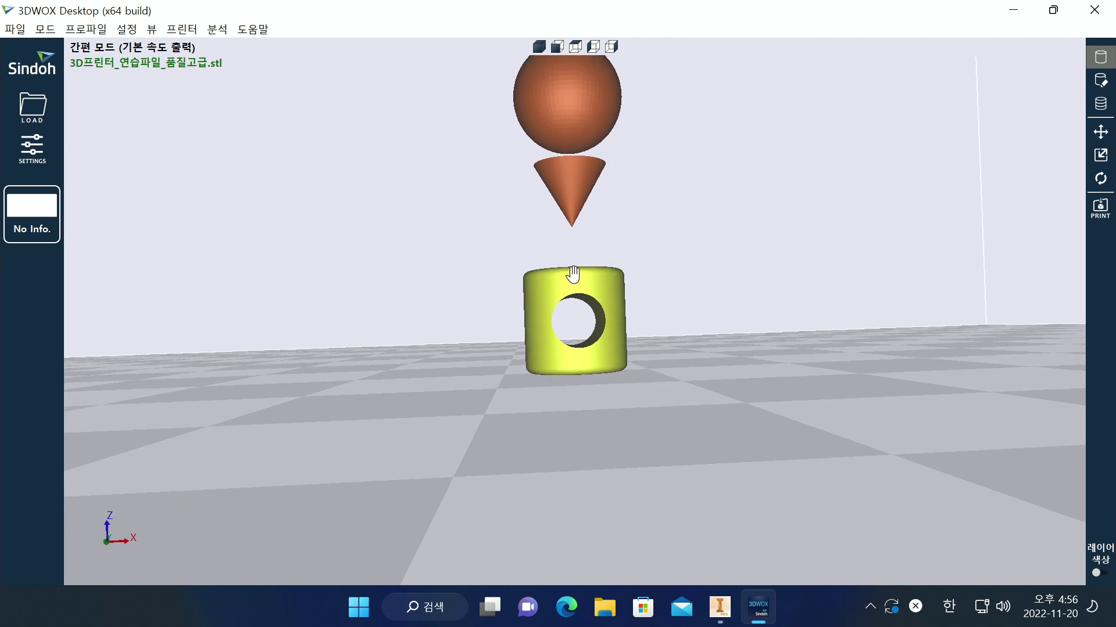
{"action": "scroll", "coordinate": [712, 262], "scroll_direction": "up", "scroll_amount": 1}
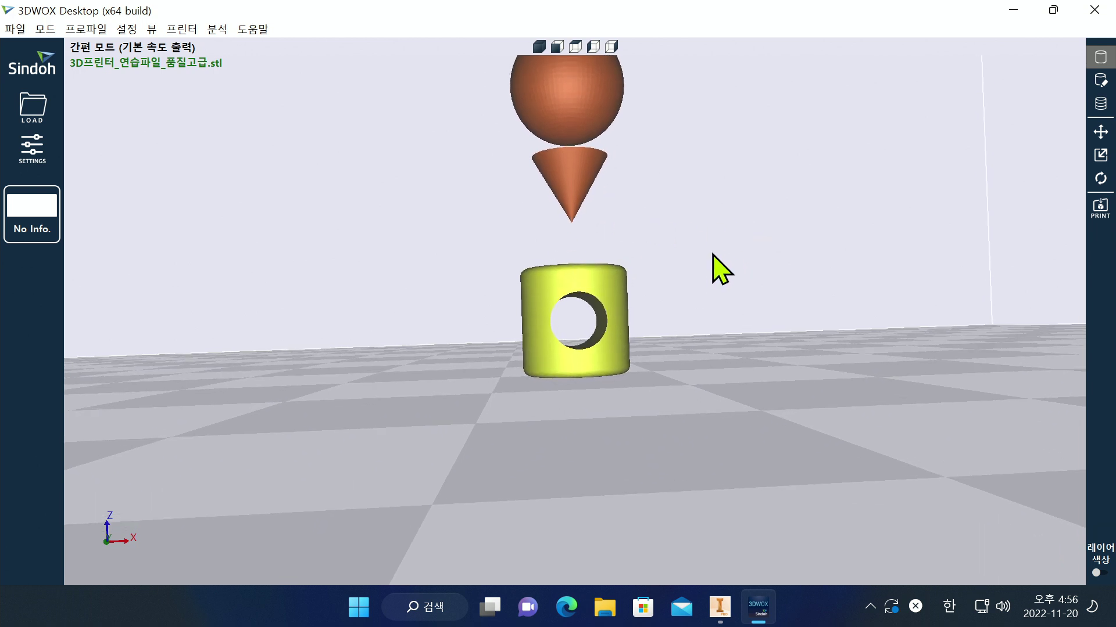
Step: Check the model's placement in the build volume using the default 3D, front, top, left and right preset views
{"action": "left_click", "coordinate": [540, 51]}
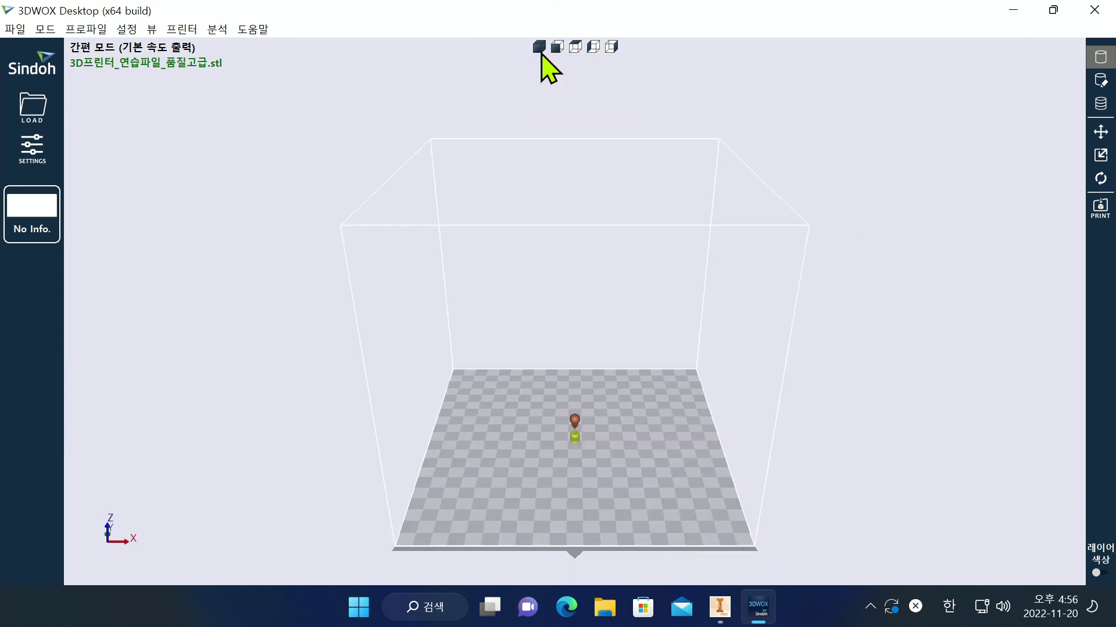
{"action": "left_click", "coordinate": [560, 53]}
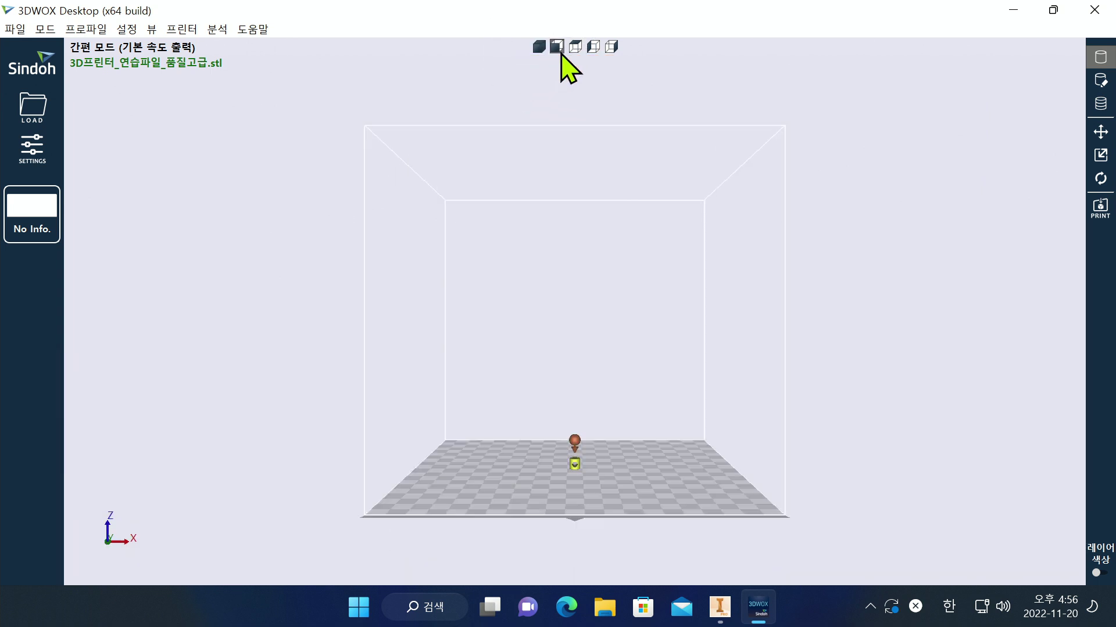
{"action": "left_click", "coordinate": [561, 53]}
{"action": "left_click", "coordinate": [576, 47]}
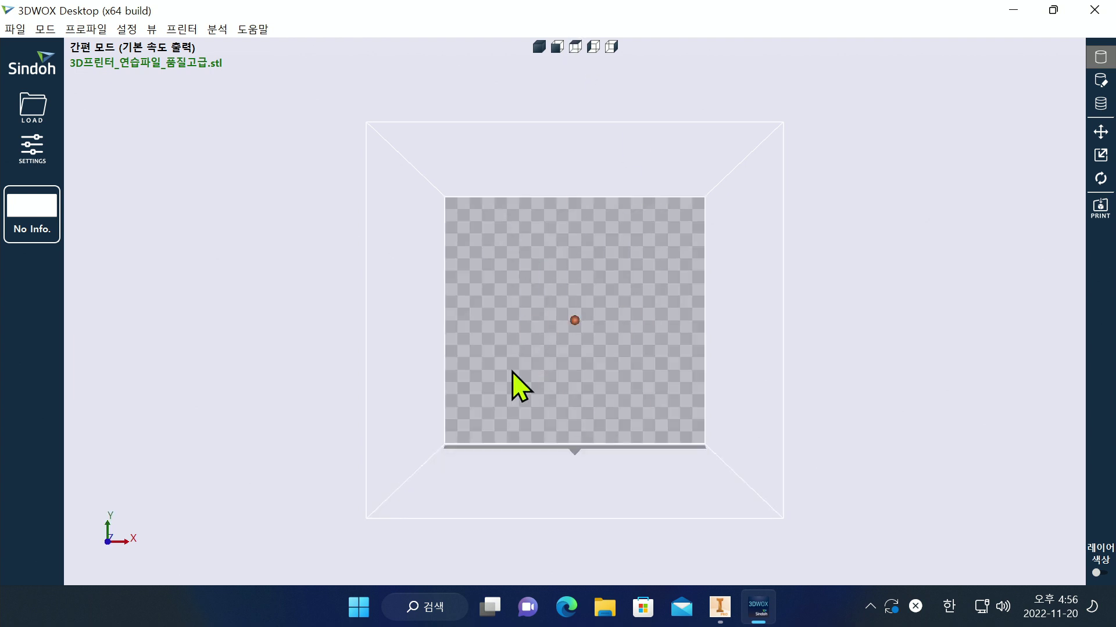
{"action": "left_click", "coordinate": [595, 49]}
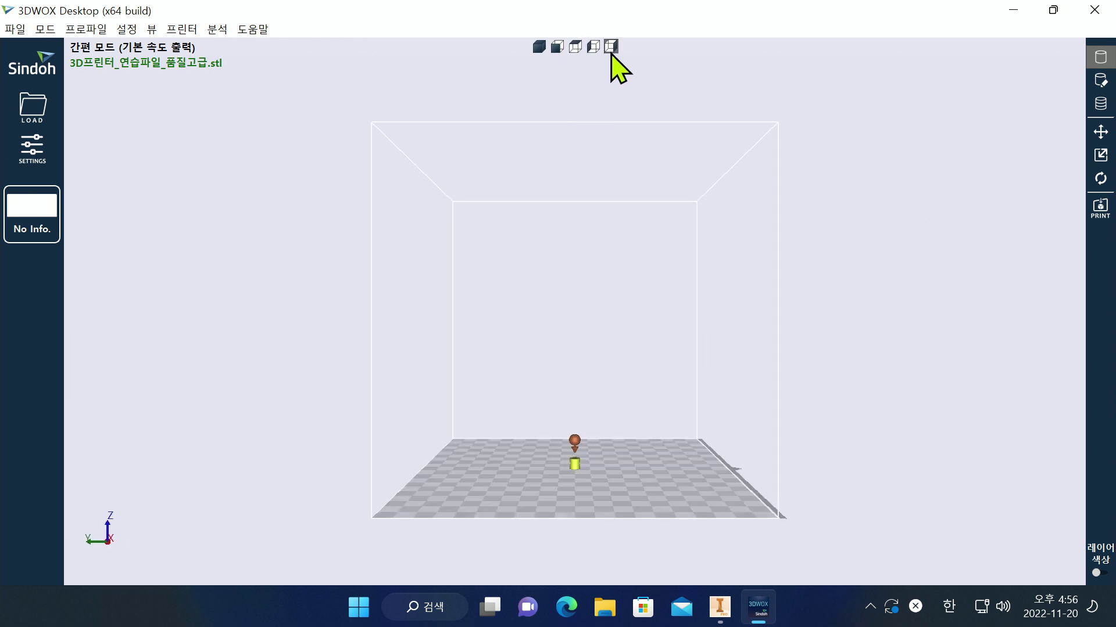
{"action": "left_click", "coordinate": [611, 48]}
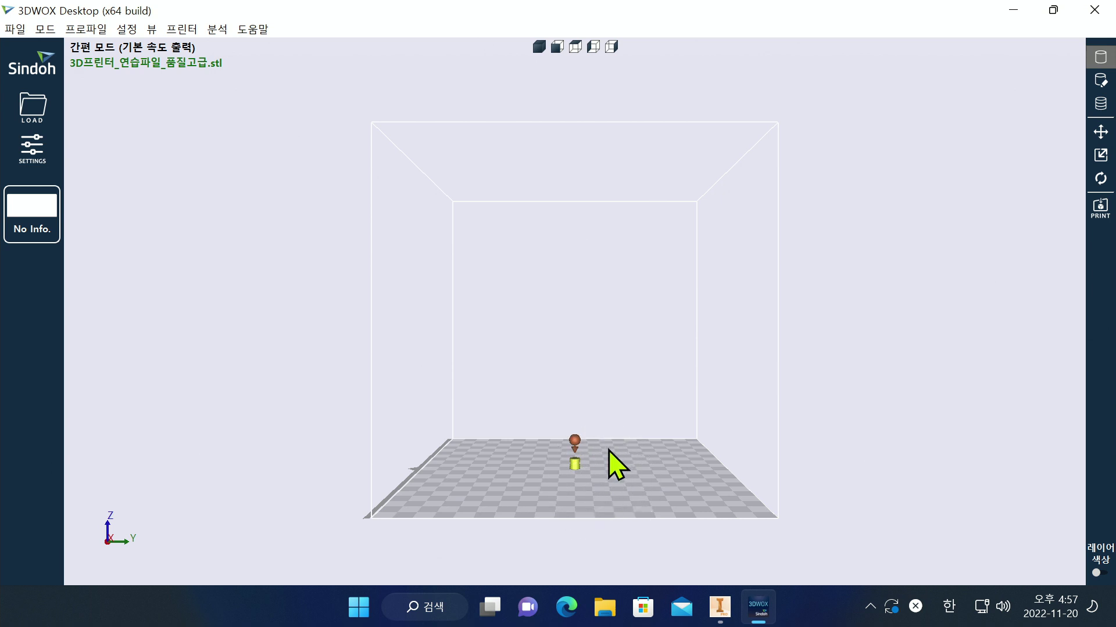
Step: Move the cylinder 20 mm along the X axis of the build plate
{"action": "scroll", "coordinate": [608, 451], "scroll_direction": "up", "scroll_amount": 5}
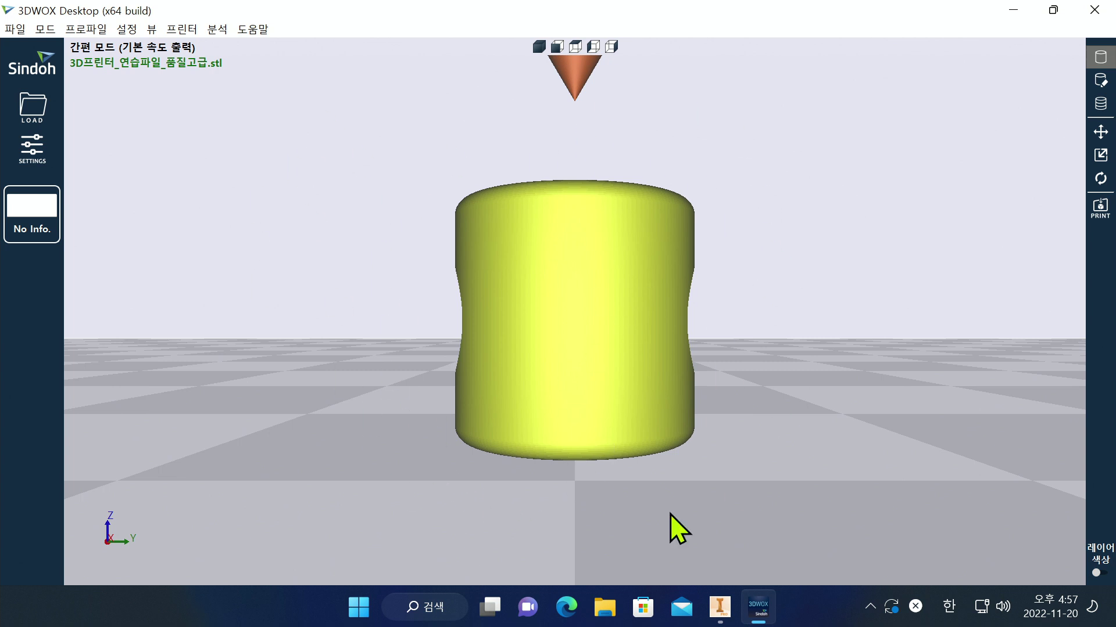
{"action": "mouse_move", "coordinate": [595, 301]}
{"action": "right_mouse_down"}
{"action": "mouse_move", "coordinate": [563, 333]}
{"action": "mouse_move", "coordinate": [655, 249]}
{"action": "mouse_move", "coordinate": [548, 296]}
{"action": "mouse_move", "coordinate": [421, 416]}
{"action": "mouse_move", "coordinate": [553, 312]}
{"action": "mouse_move", "coordinate": [572, 328]}
{"action": "mouse_move", "coordinate": [563, 306]}
{"action": "mouse_move", "coordinate": [605, 319]}
{"action": "right_mouse_up"}
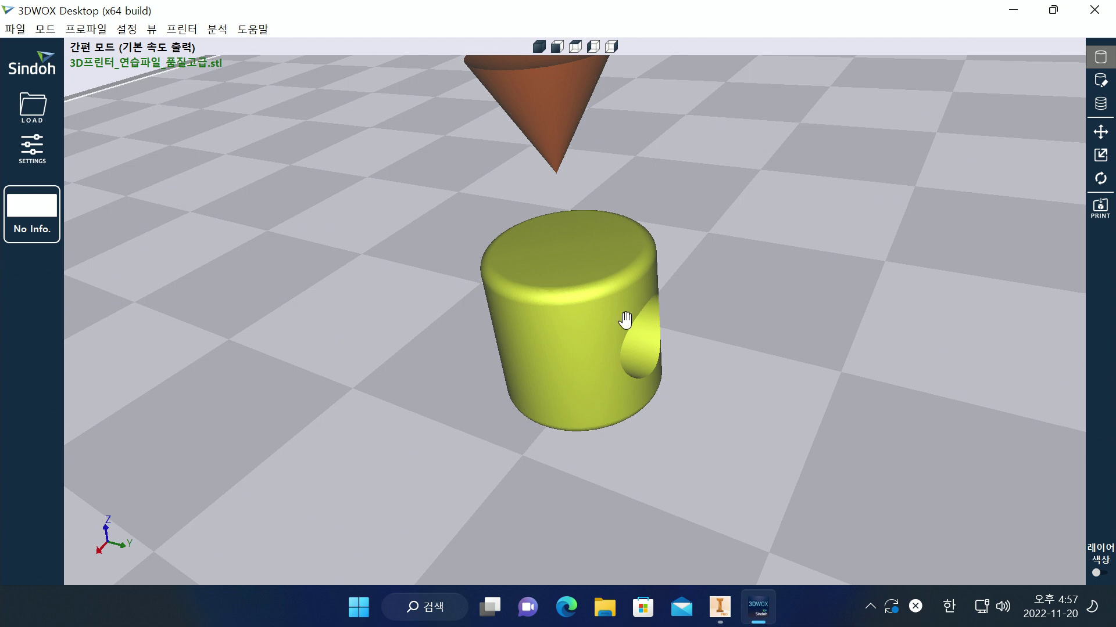
{"action": "left_click", "coordinate": [1099, 105]}
{"action": "left_click", "coordinate": [1100, 133]}
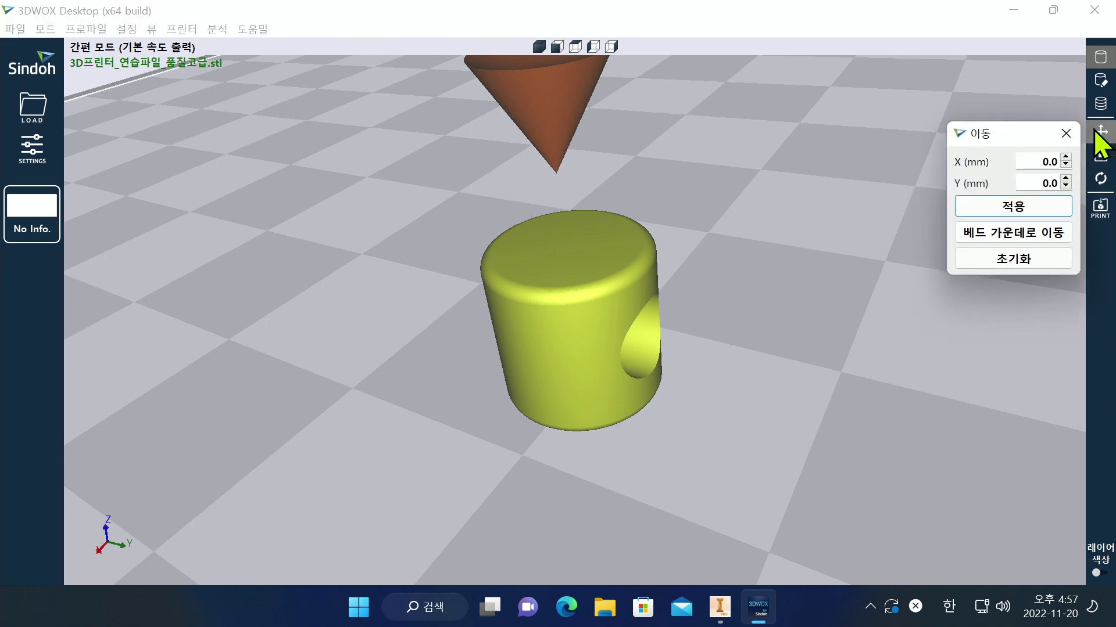
{"action": "scroll", "coordinate": [705, 243], "scroll_direction": "down", "scroll_amount": 2}
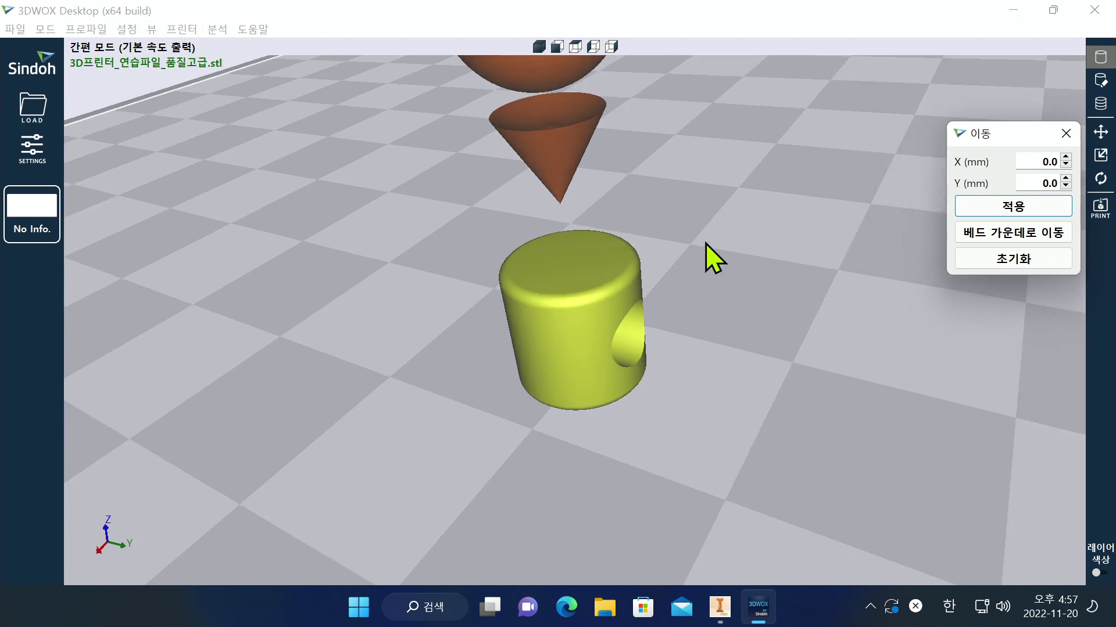
{"action": "left_click_drag", "start_coordinate": [1027, 162], "coordinate": [1077, 160]}
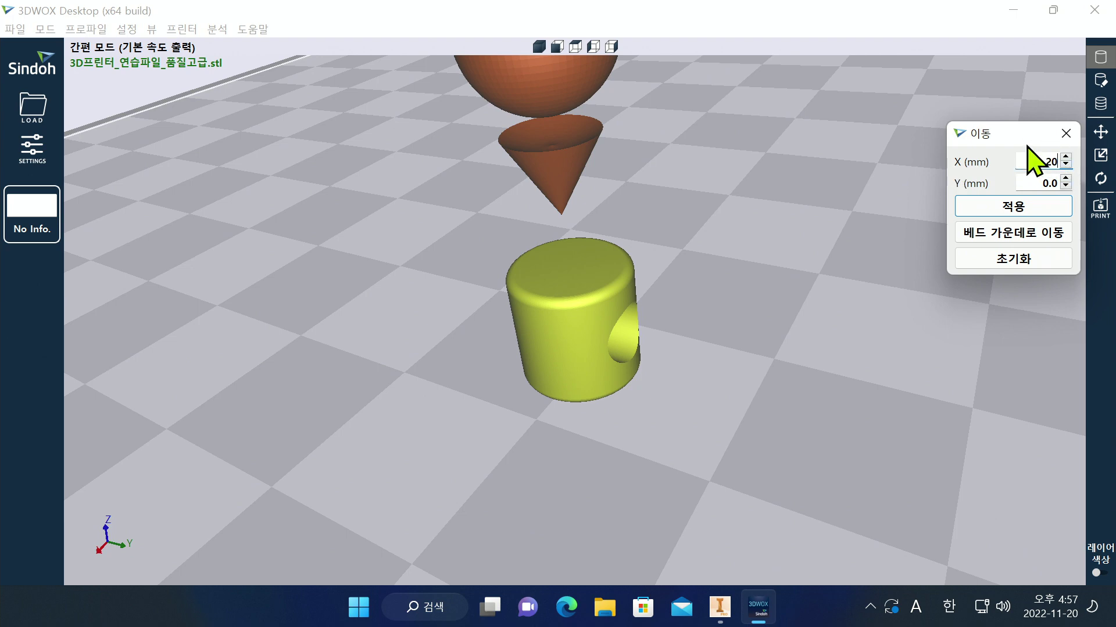
{"action": "type", "text": "20"}
{"action": "left_click", "coordinate": [1014, 215]}
Step: Examine the moved cylinder's position on the bed in the default 3D view and from near and far angles
{"action": "scroll", "coordinate": [621, 270], "scroll_direction": "up", "scroll_amount": 3}
{"action": "scroll", "coordinate": [620, 250], "scroll_direction": "down", "scroll_amount": 6}
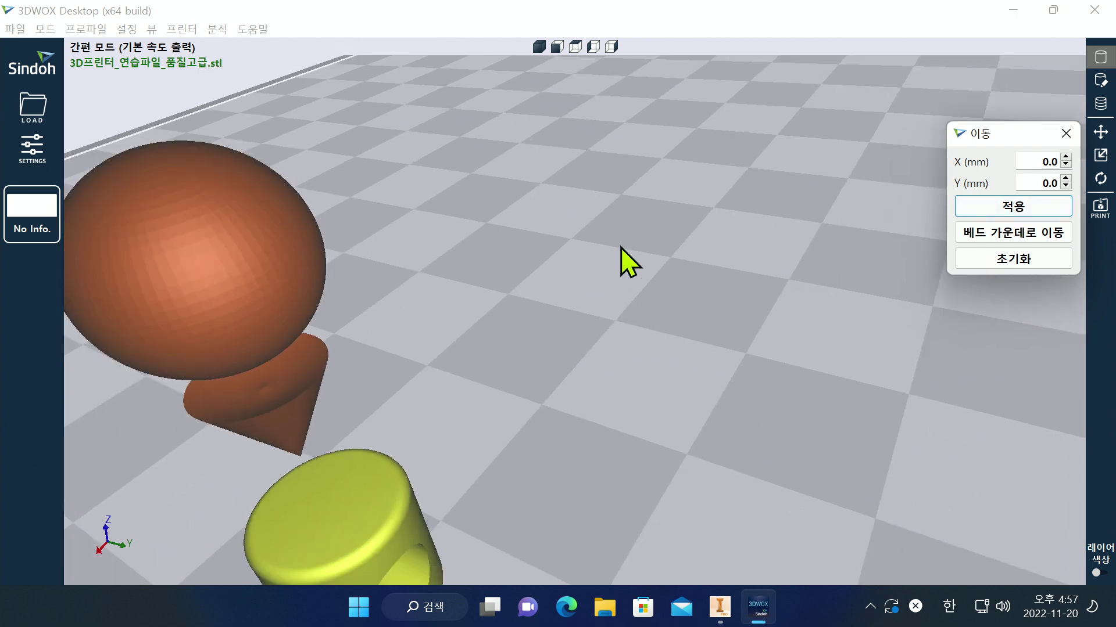
{"action": "scroll", "coordinate": [587, 348], "scroll_direction": "down", "scroll_amount": 5}
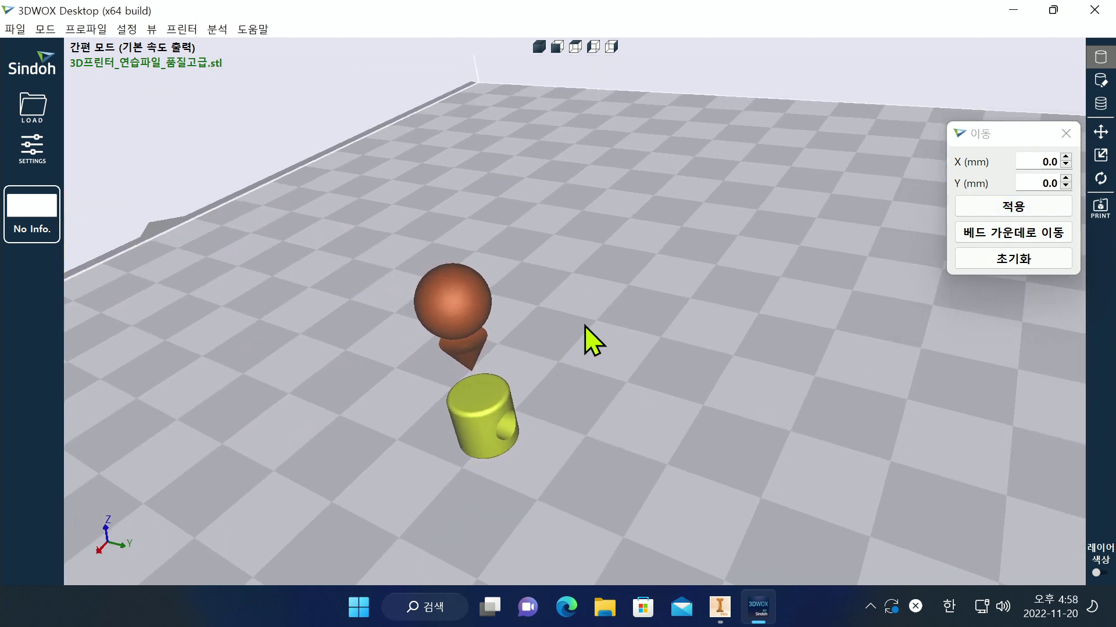
{"action": "left_click", "coordinate": [540, 48]}
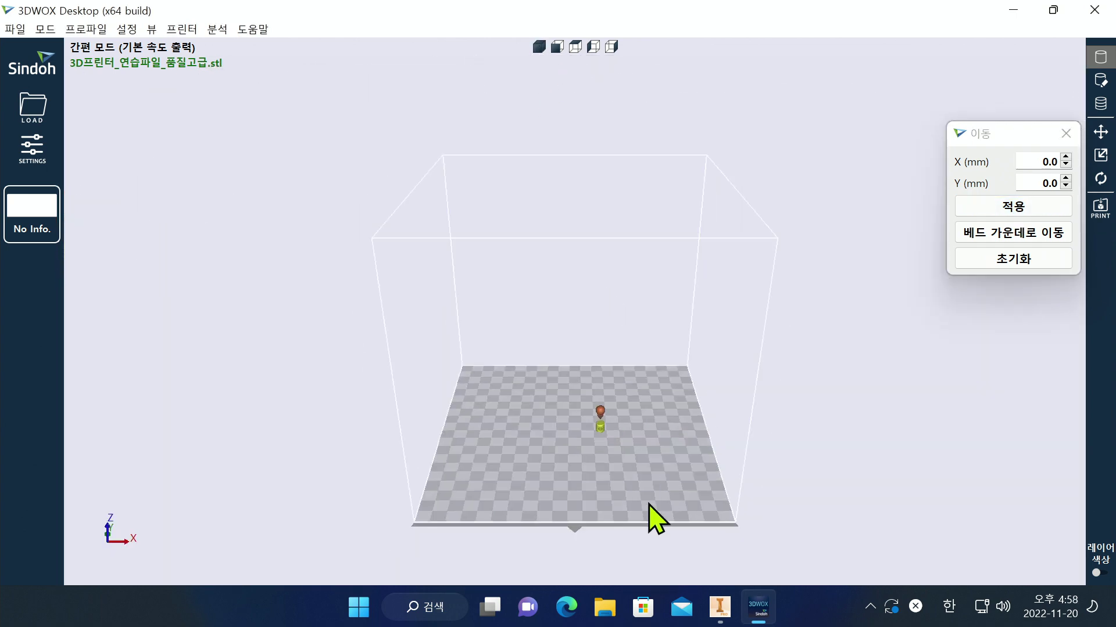
{"action": "scroll", "coordinate": [635, 485], "scroll_direction": "up", "scroll_amount": 6}
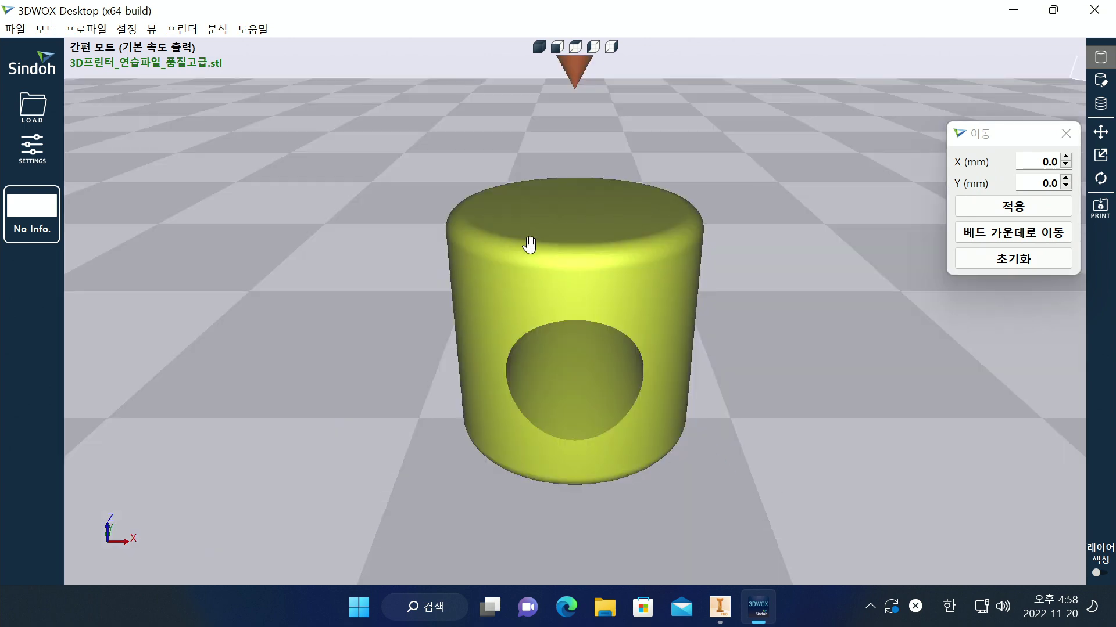
{"action": "scroll", "coordinate": [529, 245], "scroll_direction": "up", "scroll_amount": 1}
{"action": "scroll", "coordinate": [529, 245], "scroll_direction": "down", "scroll_amount": 6}
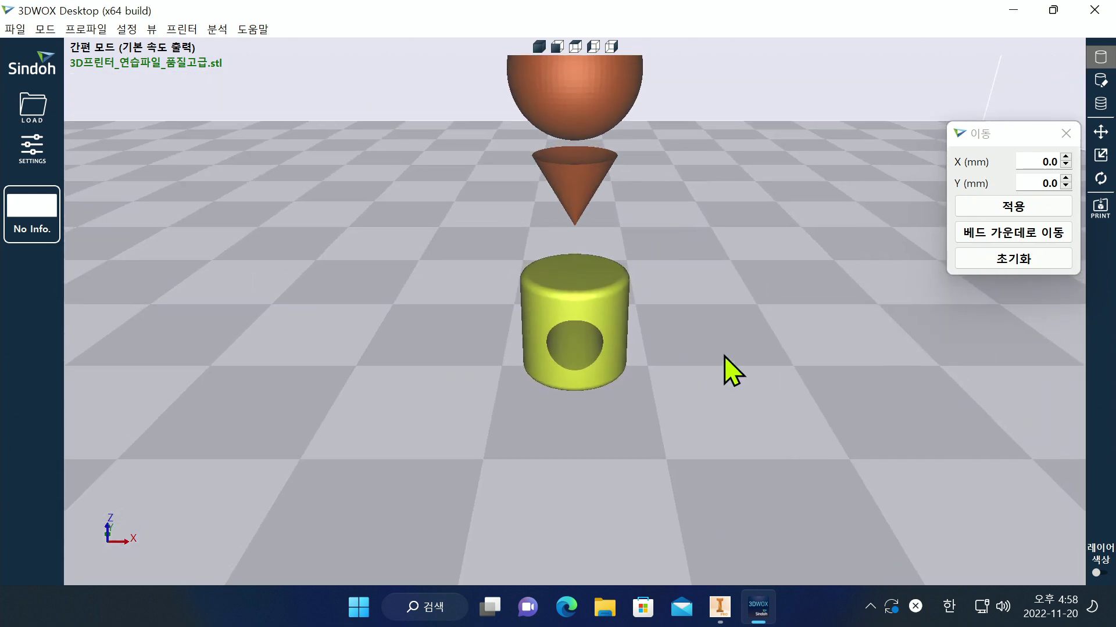
{"action": "scroll", "coordinate": [663, 361], "scroll_direction": "up", "scroll_amount": 2}
{"action": "right_click_drag", "start_coordinate": [660, 361], "coordinate": [383, 372]}
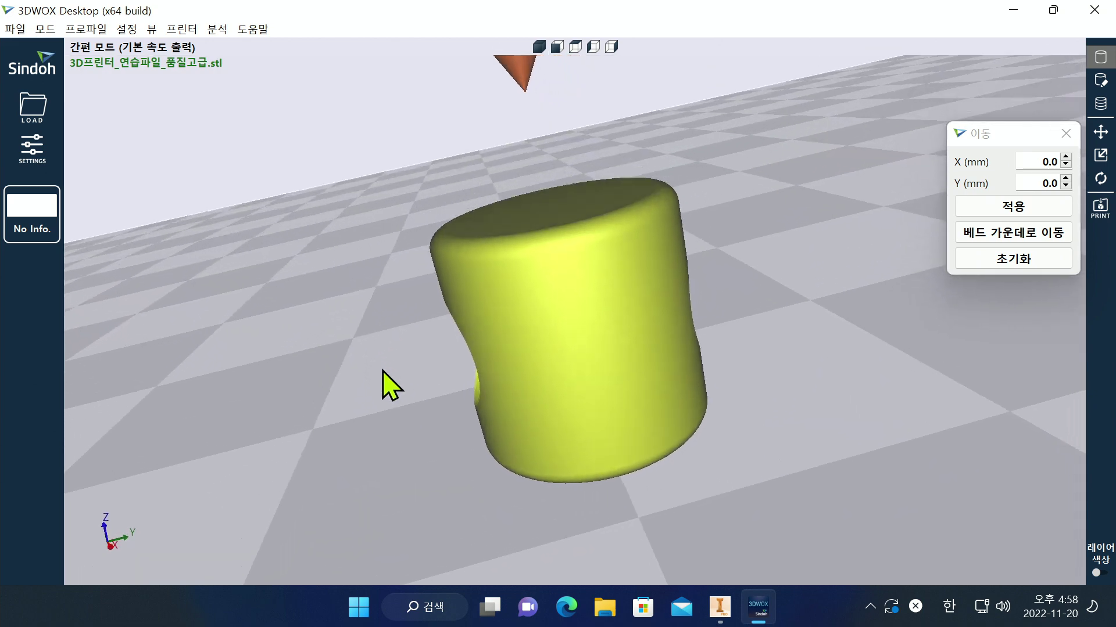
{"action": "scroll", "coordinate": [401, 378], "scroll_direction": "up", "scroll_amount": 3}
{"action": "scroll", "coordinate": [430, 377], "scroll_direction": "down", "scroll_amount": 4}
{"action": "scroll", "coordinate": [441, 374], "scroll_direction": "down", "scroll_amount": 2}
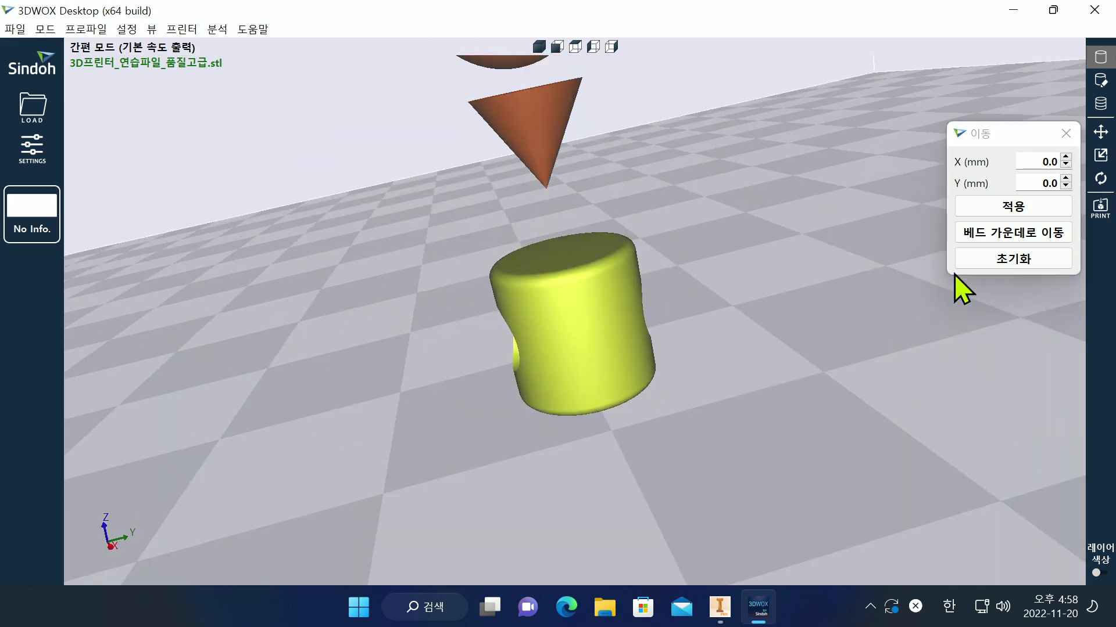
Step: Move the cylinder to the centre of the bed, then reset its position and finish the move settings
{"action": "left_click", "coordinate": [999, 233]}
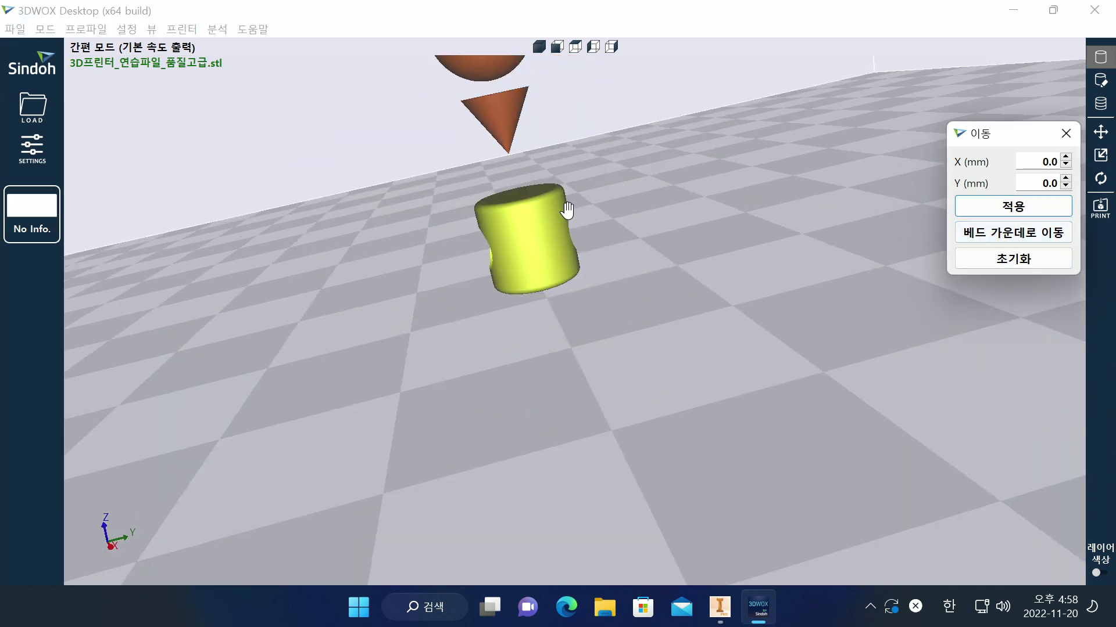
{"action": "scroll", "coordinate": [516, 175], "scroll_direction": "up", "scroll_amount": 1}
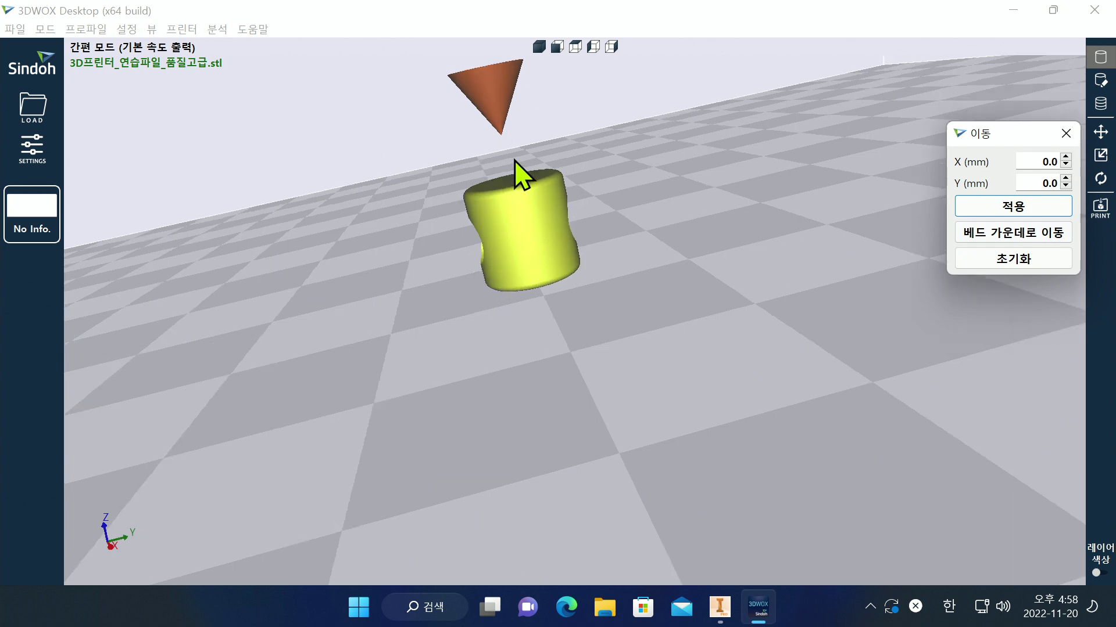
{"action": "left_click_drag", "start_coordinate": [620, 201], "coordinate": [610, 306]}
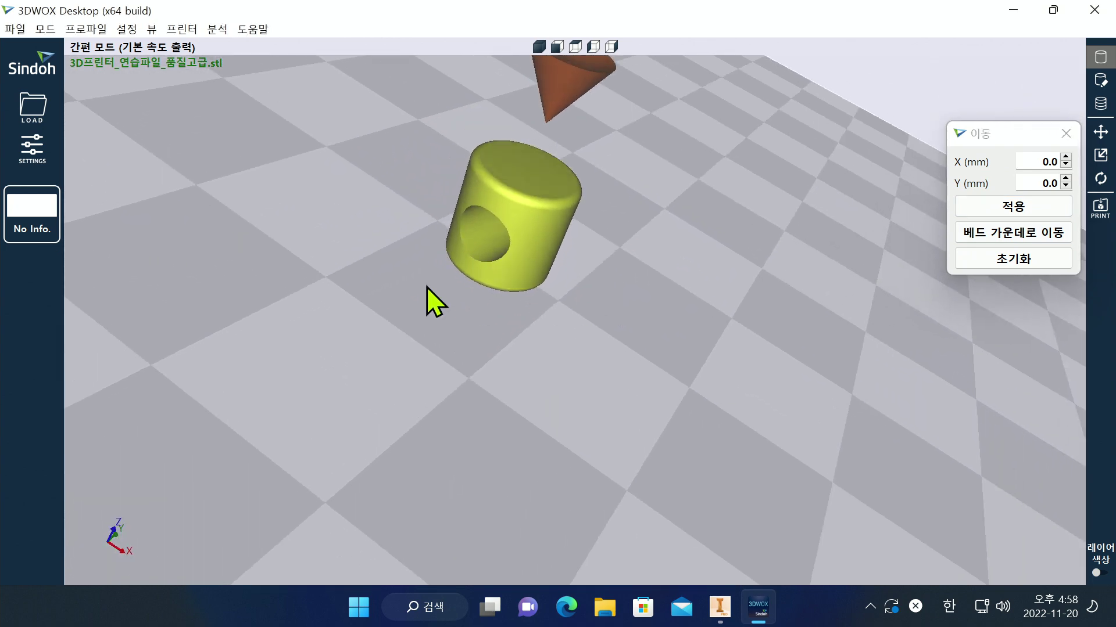
{"action": "left_click", "coordinate": [988, 260]}
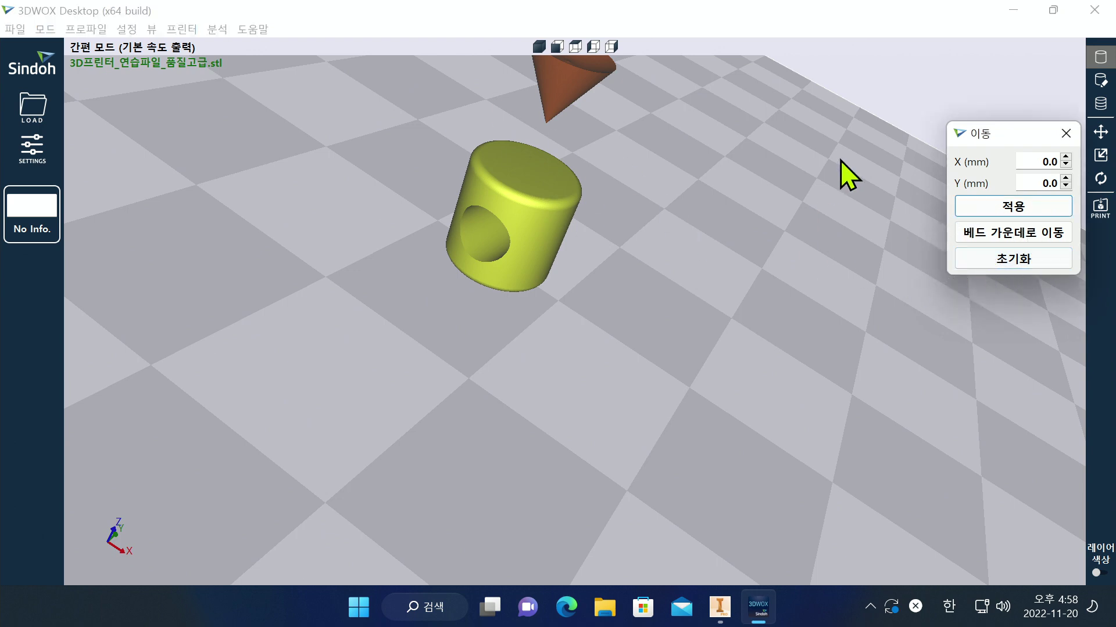
{"action": "left_click", "coordinate": [1065, 134]}
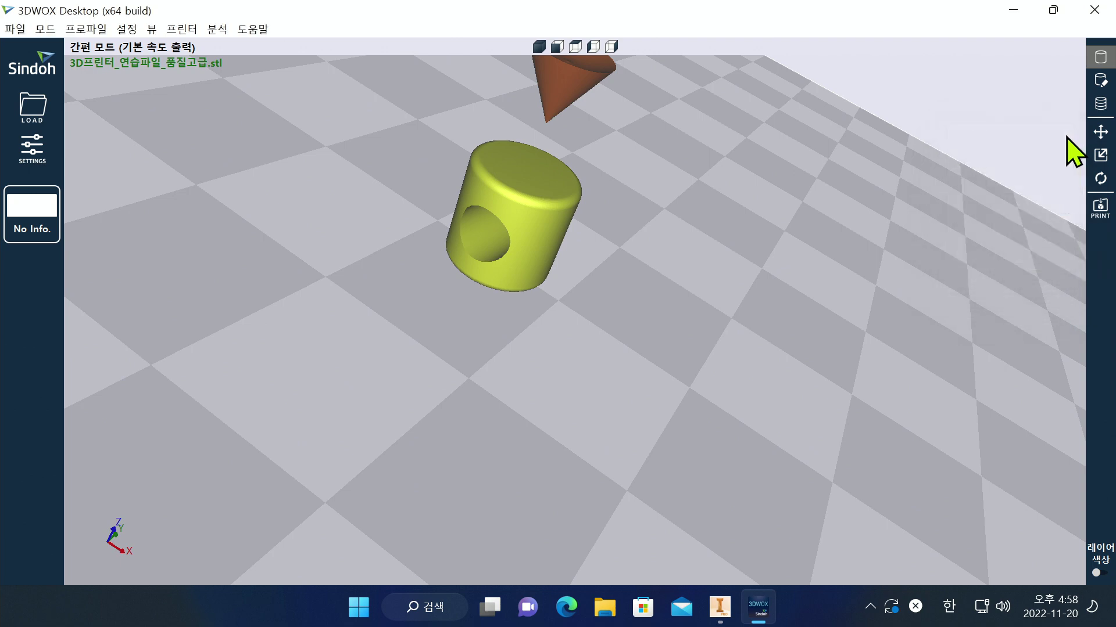
Step: Scale the cylinder uniformly by a factor of 2 with the fixed ratio (비율 고정) kept on
{"action": "left_click", "coordinate": [1100, 154]}
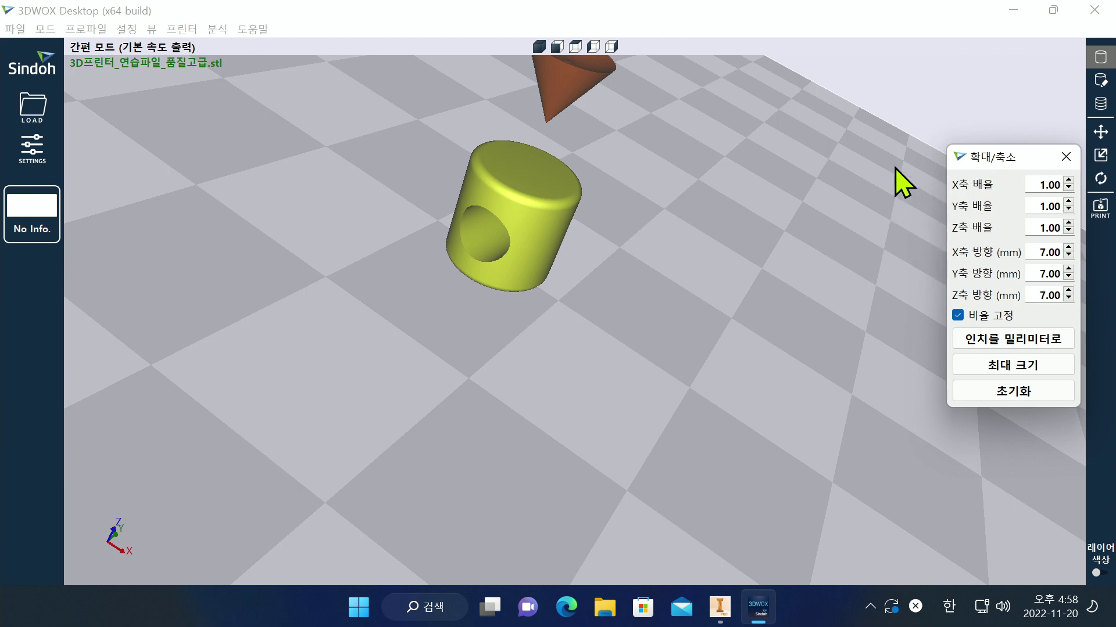
{"action": "double_click", "coordinate": [1046, 184]}
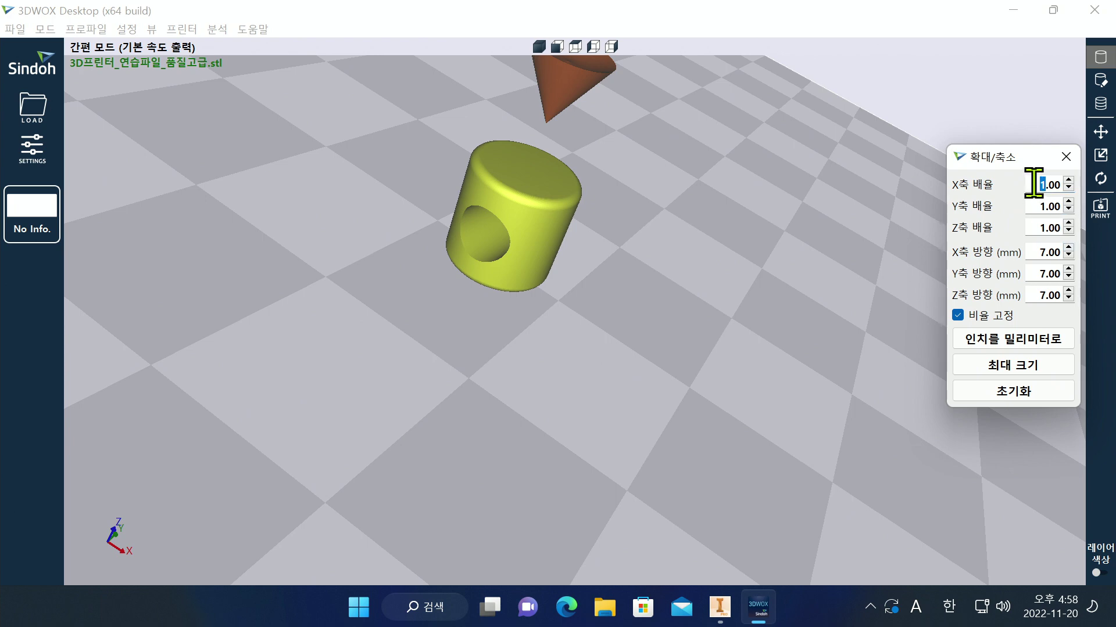
{"action": "type", "text": "2"}
{"action": "key", "text": "Return"}
{"action": "scroll", "coordinate": [553, 368], "scroll_direction": "down", "scroll_amount": 5}
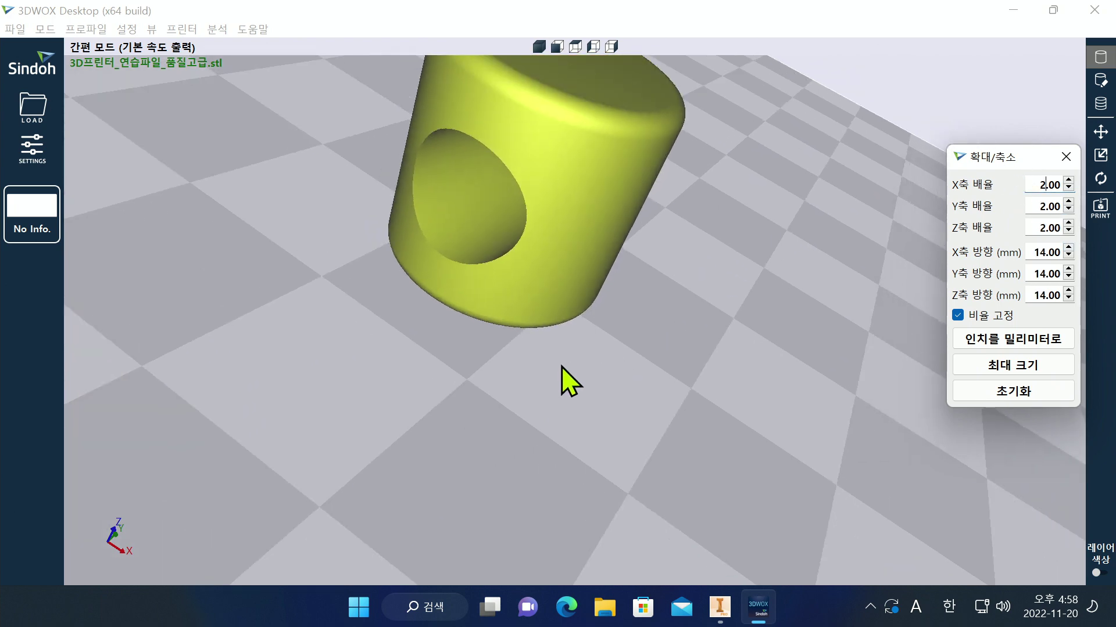
{"action": "scroll", "coordinate": [633, 107], "scroll_direction": "up", "scroll_amount": 3}
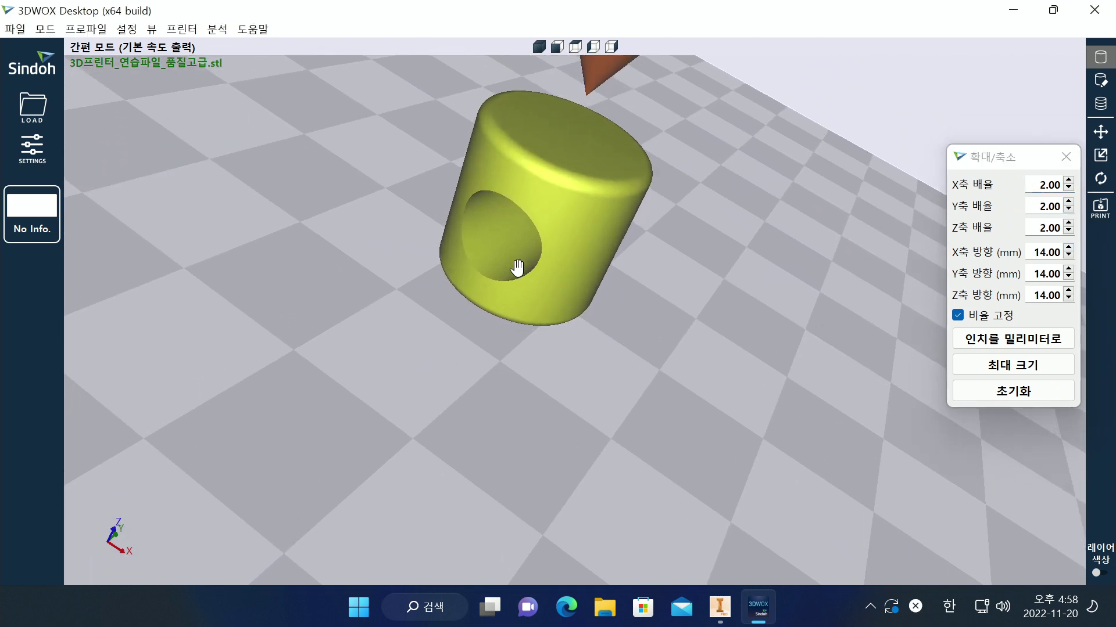
{"action": "scroll", "coordinate": [741, 174], "scroll_direction": "down", "scroll_amount": 2}
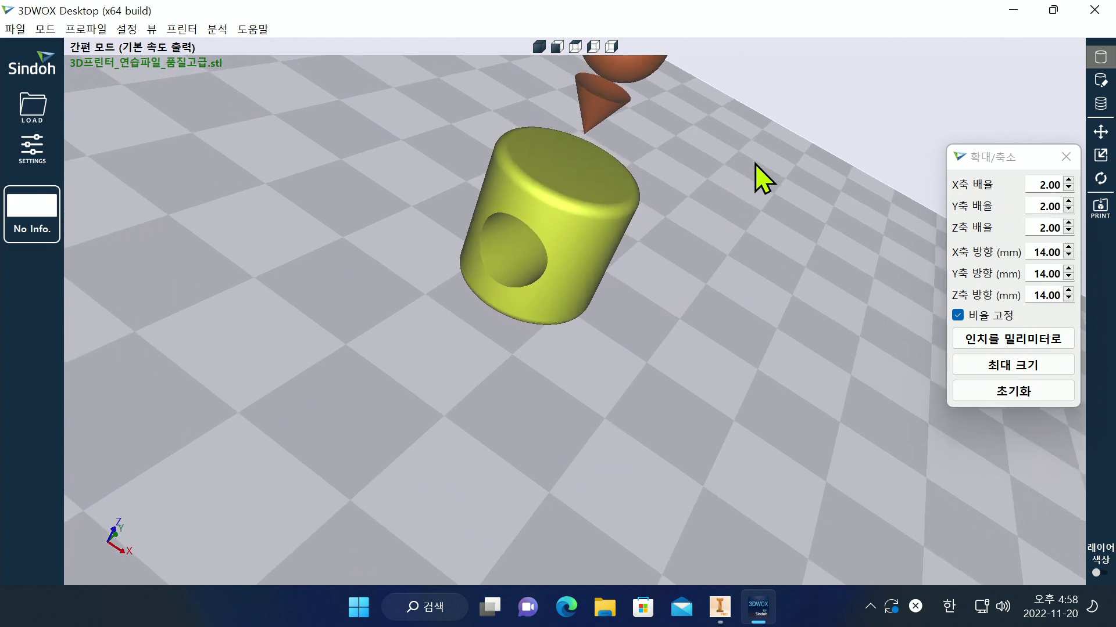
{"action": "scroll", "coordinate": [755, 174], "scroll_direction": "up", "scroll_amount": 1}
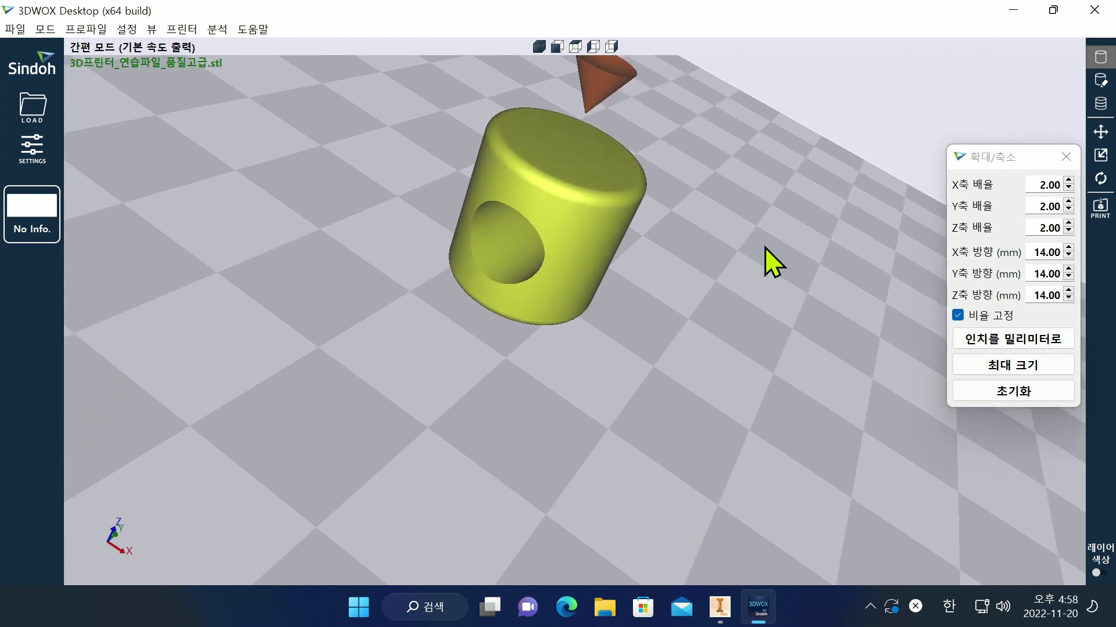
Step: Turn off the fixed ratio (비율 고정) and set only the Y-axis scale to 1
{"action": "left_click", "coordinate": [958, 315]}
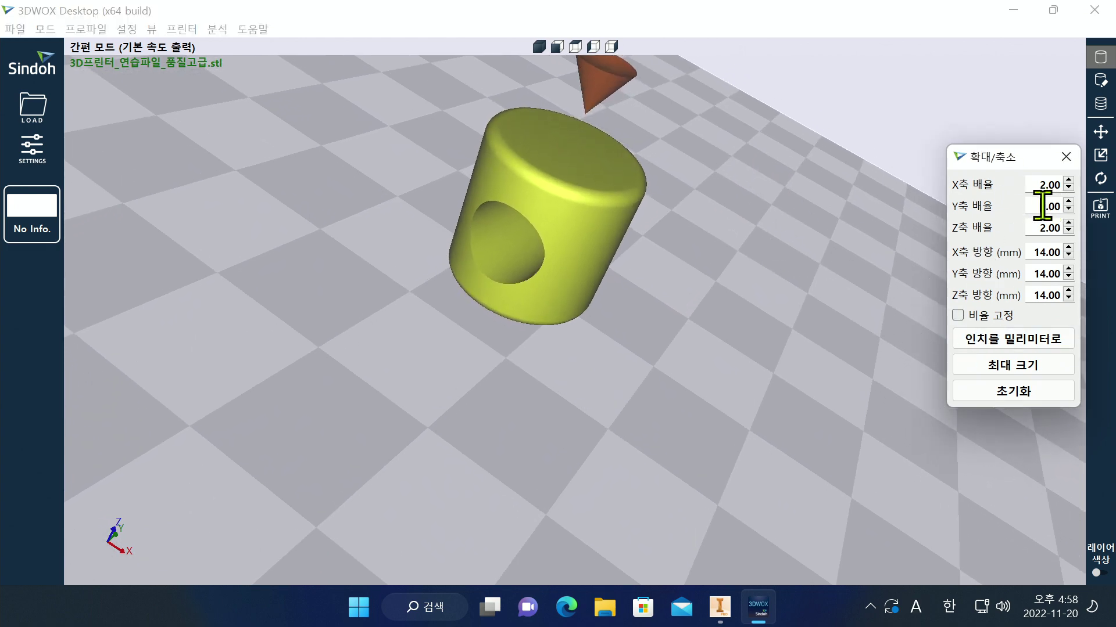
{"action": "left_click_drag", "start_coordinate": [1044, 204], "coordinate": [1087, 203]}
{"action": "type", "text": "1"}
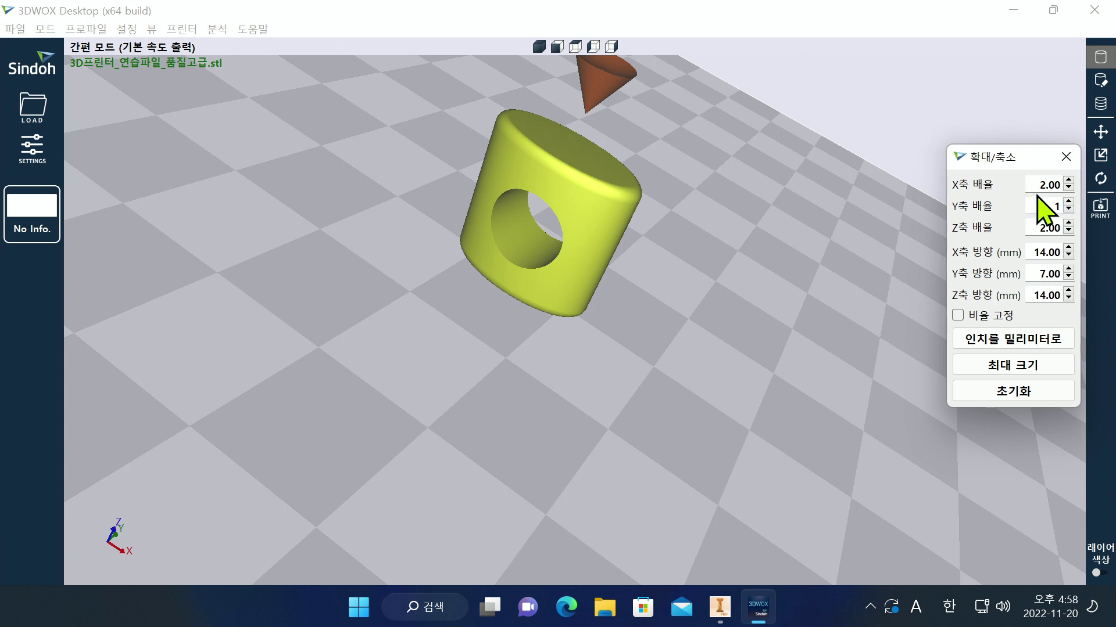
Step: Reset the cylinder's non-uniform scaling to its original size and check the restored shape up close
{"action": "left_click", "coordinate": [999, 393]}
{"action": "scroll", "coordinate": [541, 230], "scroll_direction": "up", "scroll_amount": 2}
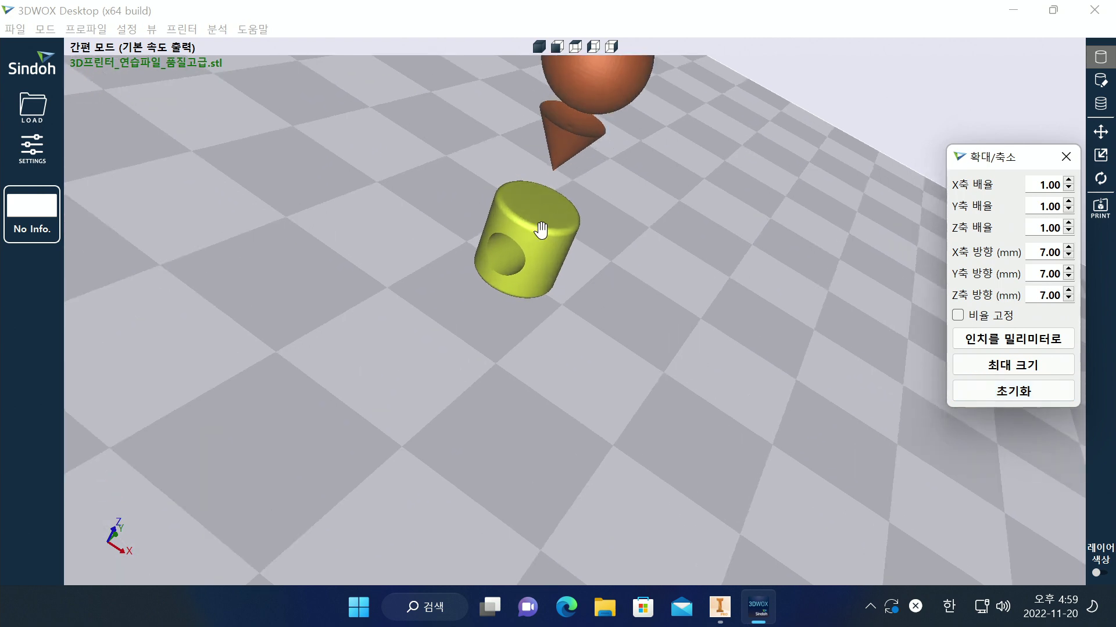
{"action": "middle_click_drag", "start_coordinate": [540, 229], "coordinate": [521, 108]}
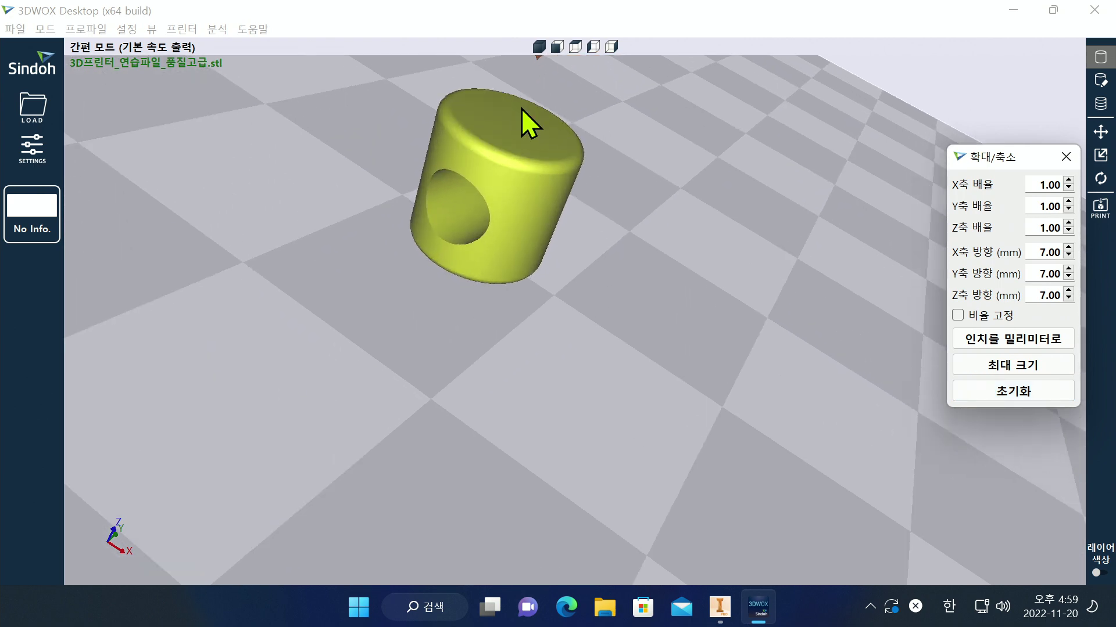
Step: Convert the model from inches to millimetres and enlarge it to the maximum size (최대 크기) for the build volume
{"action": "left_click", "coordinate": [1010, 341]}
{"action": "left_click", "coordinate": [998, 370]}
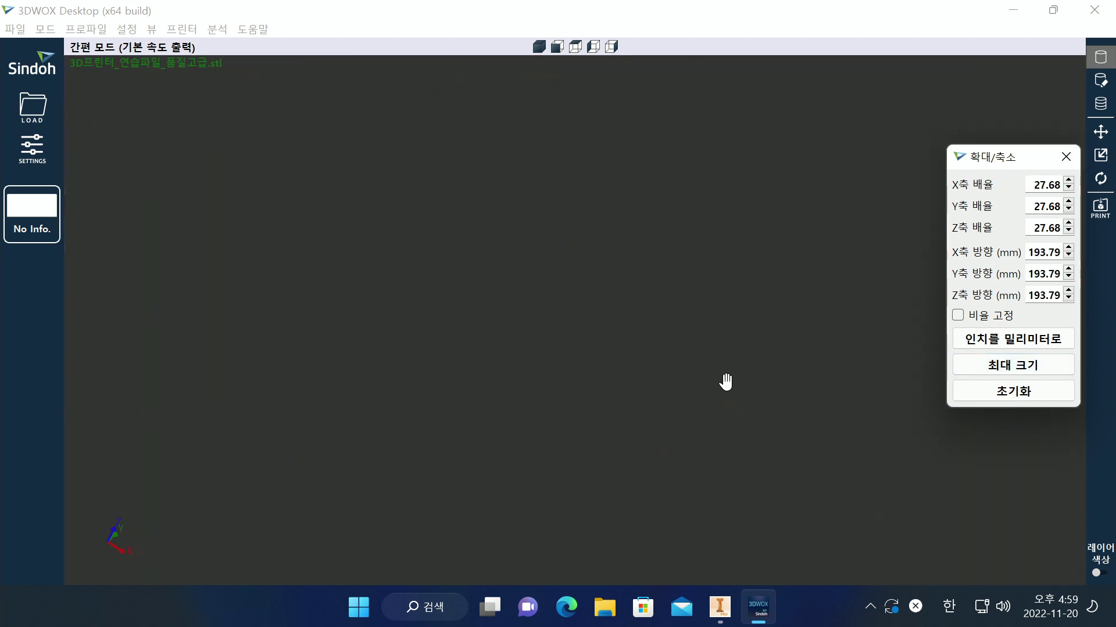
{"action": "left_click", "coordinate": [726, 382]}
{"action": "left_click", "coordinate": [627, 307]}
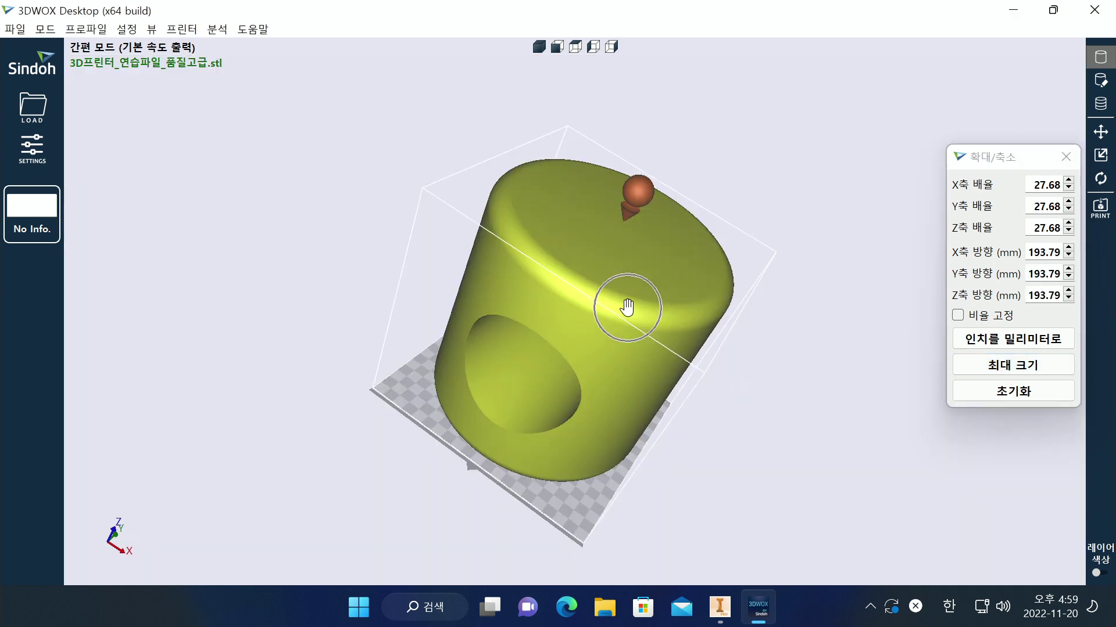
Step: Reset the enlarged cylinder to its original size and check it on the build plate
{"action": "left_click", "coordinate": [1011, 391]}
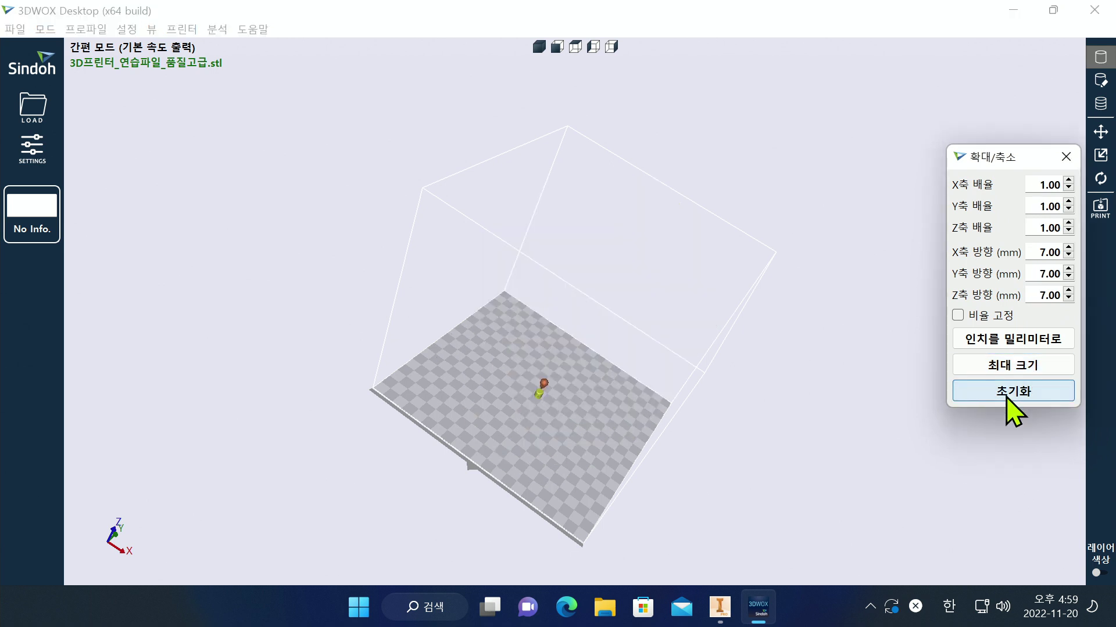
{"action": "scroll", "coordinate": [535, 399], "scroll_direction": "down", "scroll_amount": 2}
{"action": "scroll", "coordinate": [529, 419], "scroll_direction": "up", "scroll_amount": 3}
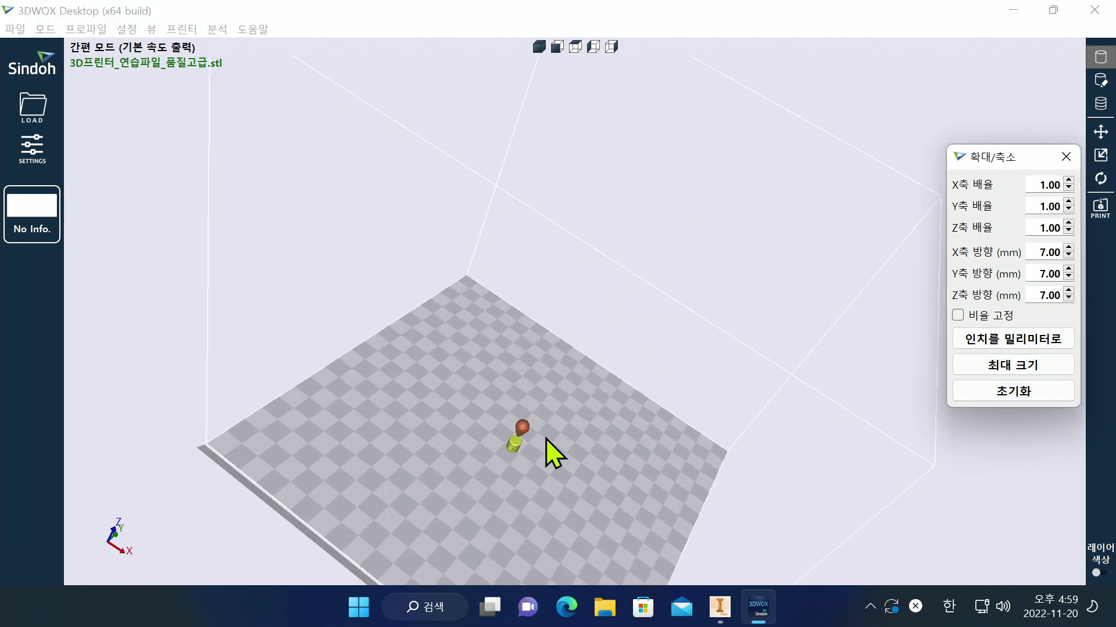
{"action": "left_click", "coordinate": [505, 463]}
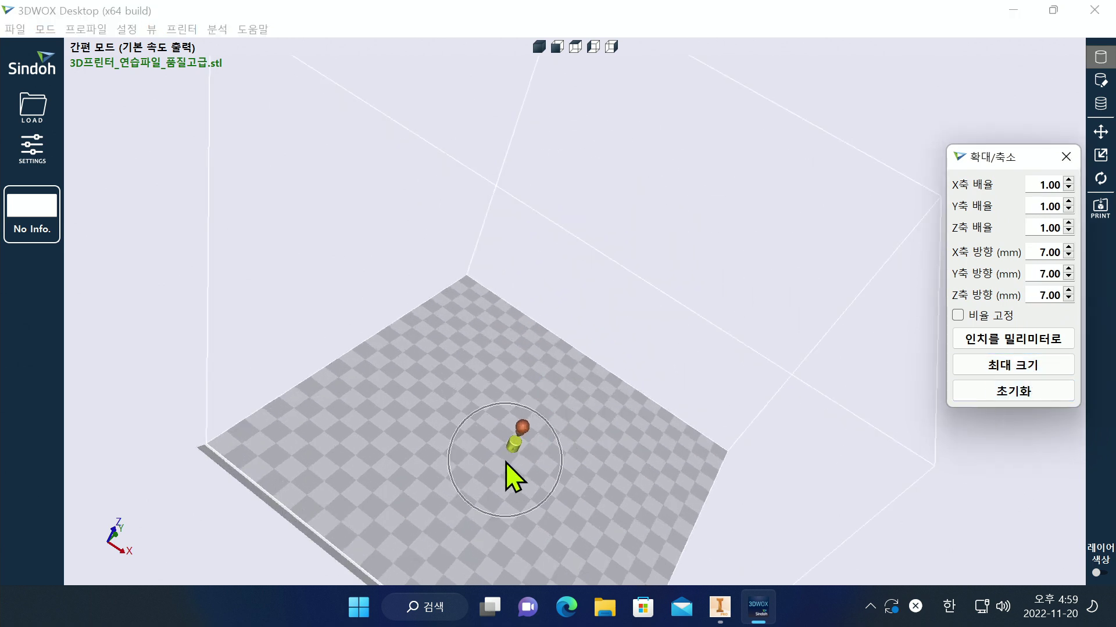
Step: Turn the fixed ratio (비율 고정) back on and set the X-axis scale to 2
{"action": "left_click", "coordinate": [957, 316]}
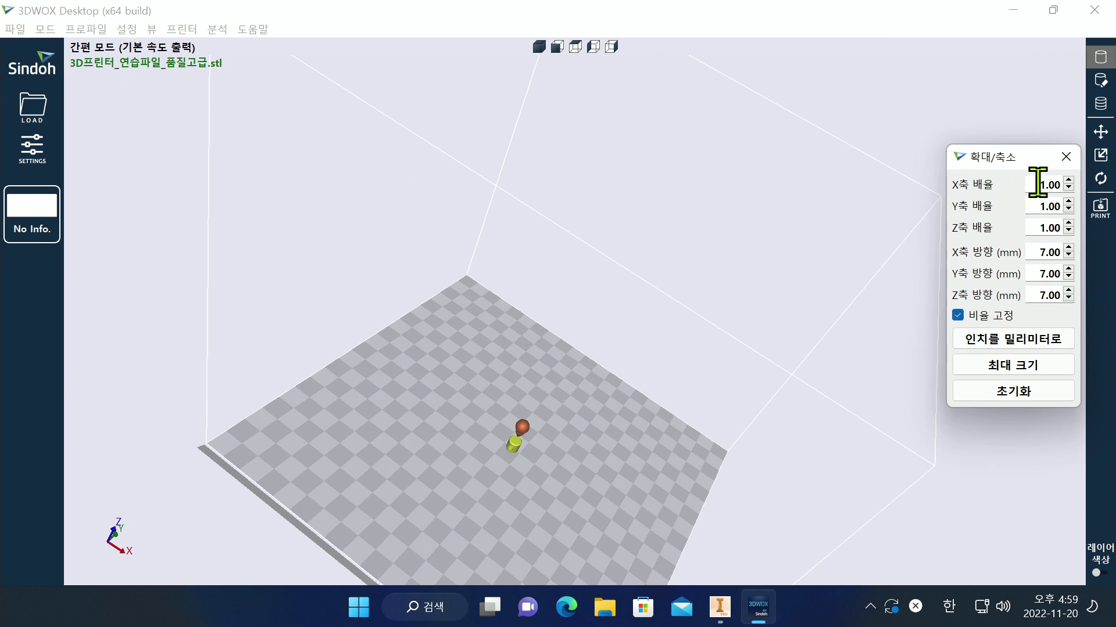
{"action": "left_click_drag", "start_coordinate": [1036, 185], "coordinate": [1068, 185]}
{"action": "type", "text": "2"}
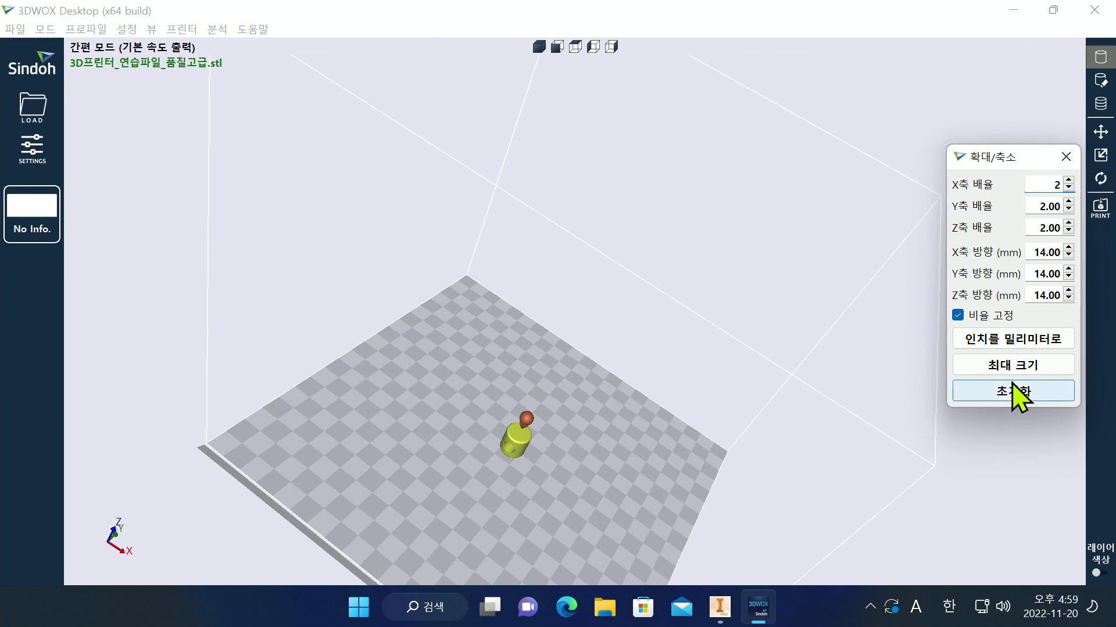
{"action": "mouse_move", "coordinate": [524, 484]}
{"action": "left_mouse_down"}
{"action": "mouse_move", "coordinate": [489, 503]}
{"action": "mouse_move", "coordinate": [416, 506]}
{"action": "mouse_move", "coordinate": [521, 483]}
{"action": "left_mouse_up"}
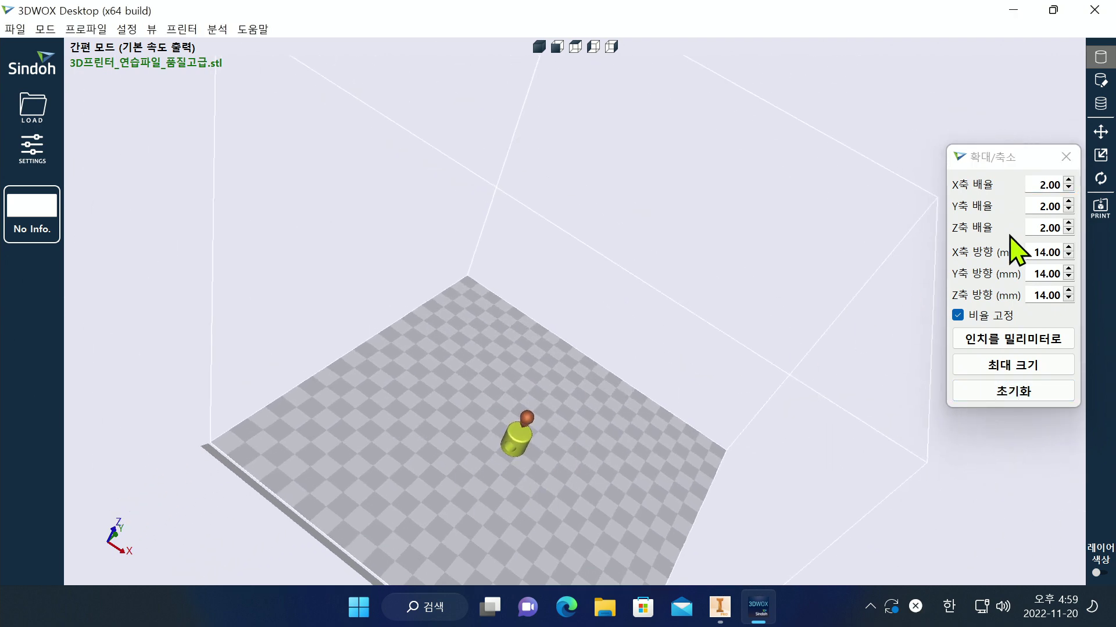
Step: Close the scaling settings, restore the default view and inspect the doubled cylinder up close
{"action": "left_click", "coordinate": [1072, 163]}
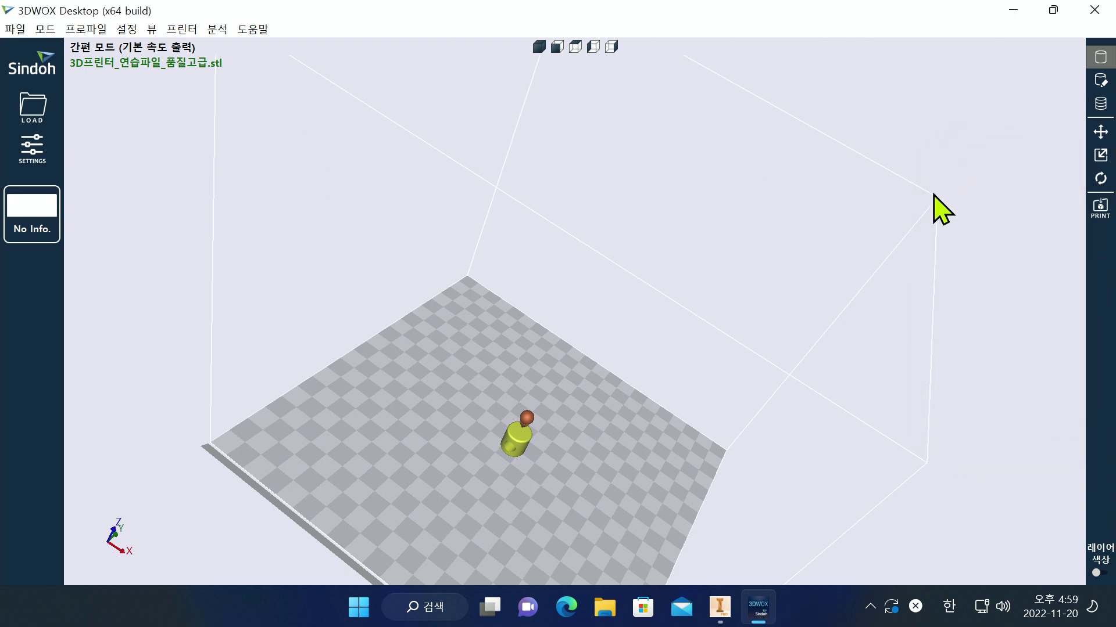
{"action": "left_click_drag", "start_coordinate": [672, 433], "coordinate": [558, 406]}
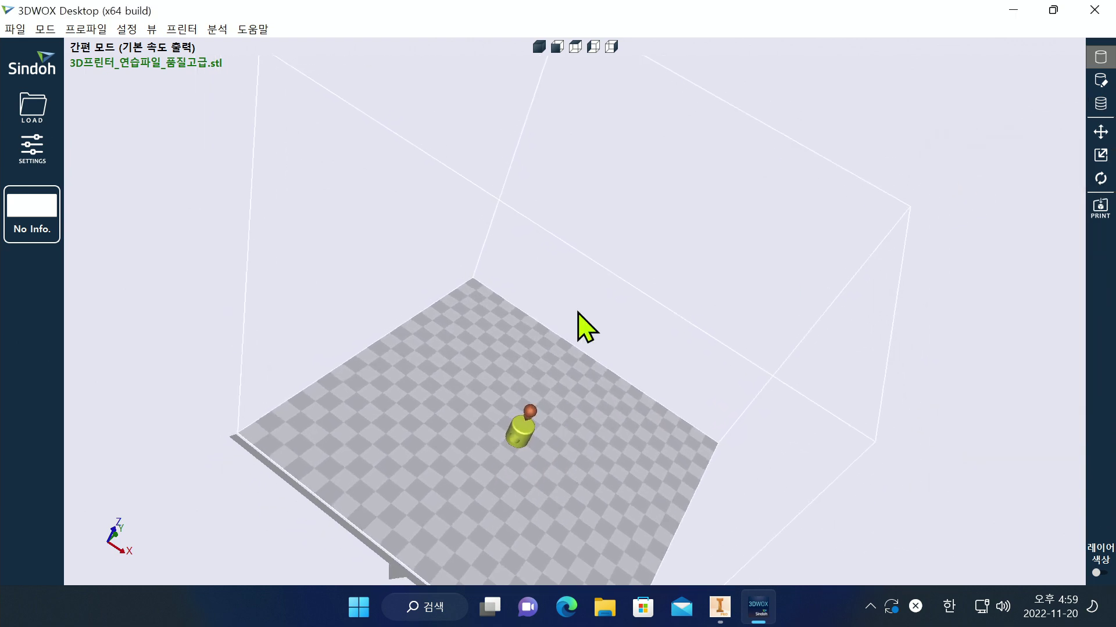
{"action": "left_click", "coordinate": [539, 47]}
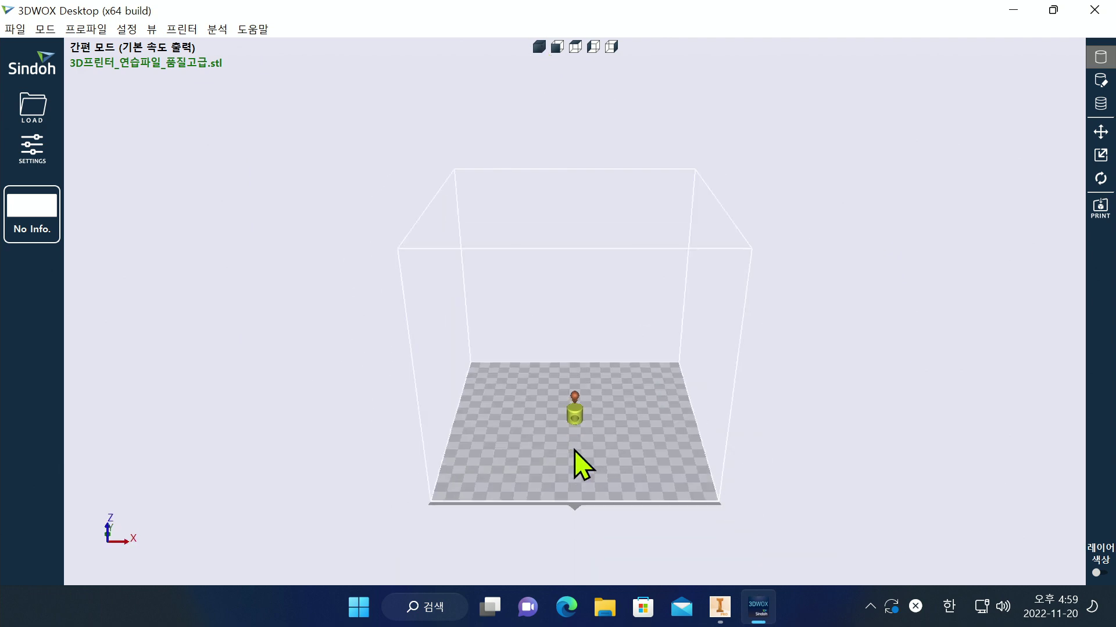
{"action": "scroll", "coordinate": [576, 451], "scroll_direction": "up", "scroll_amount": 10}
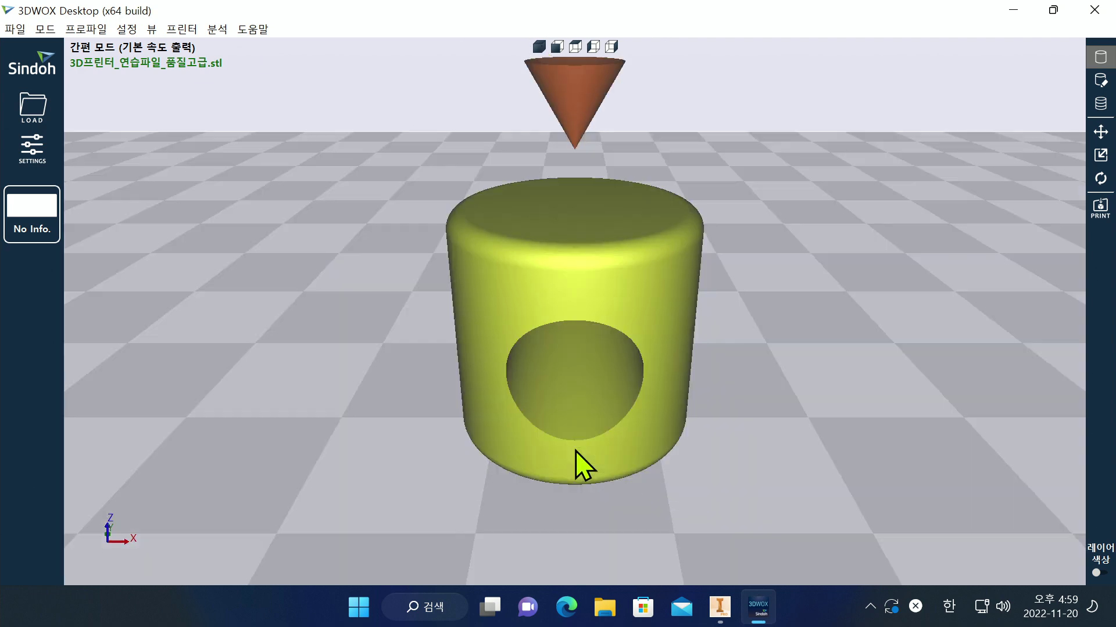
Step: Tilt the cylinder freehand about the Y and X axes with the rotation rings and reset its rotation (초기화)
{"action": "left_click", "coordinate": [1098, 181]}
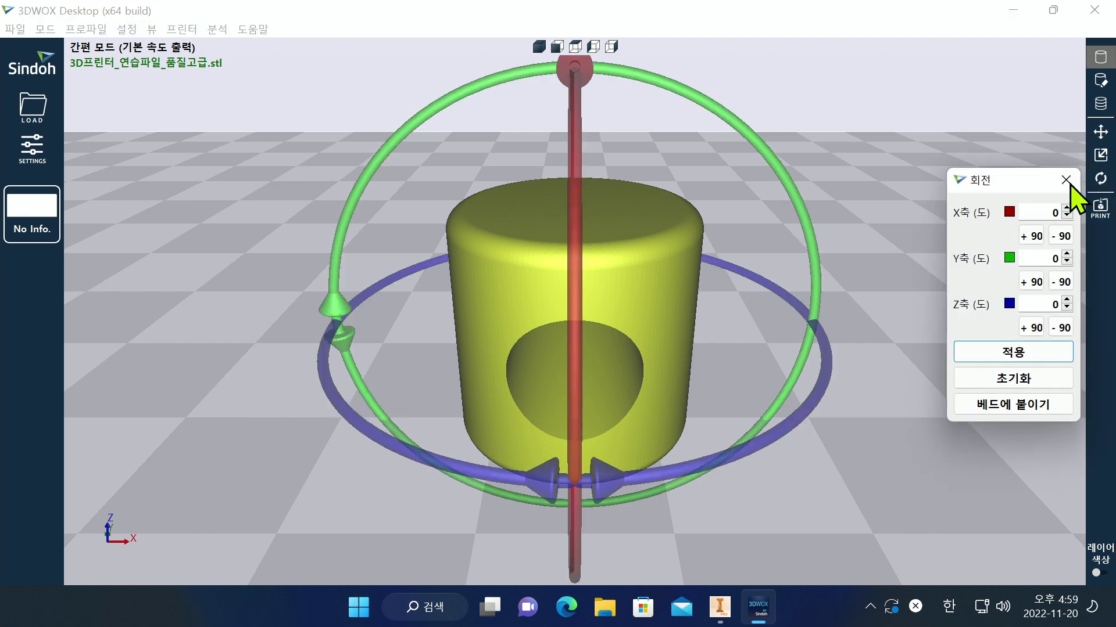
{"action": "left_click_drag", "start_coordinate": [626, 70], "coordinate": [683, 177]}
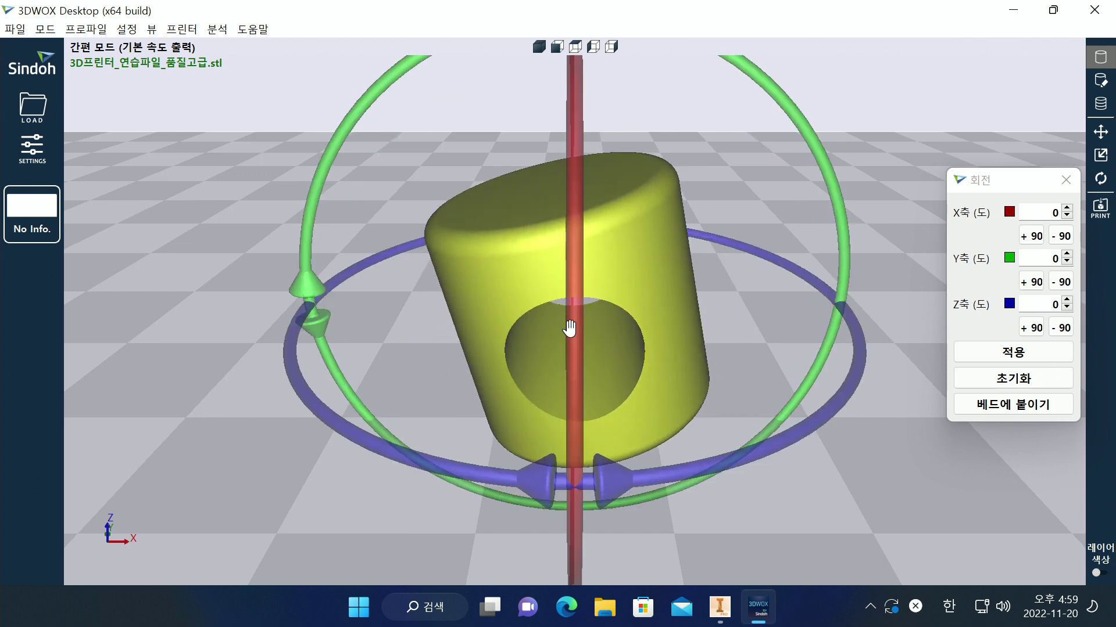
{"action": "left_click_drag", "start_coordinate": [570, 329], "coordinate": [631, 300]}
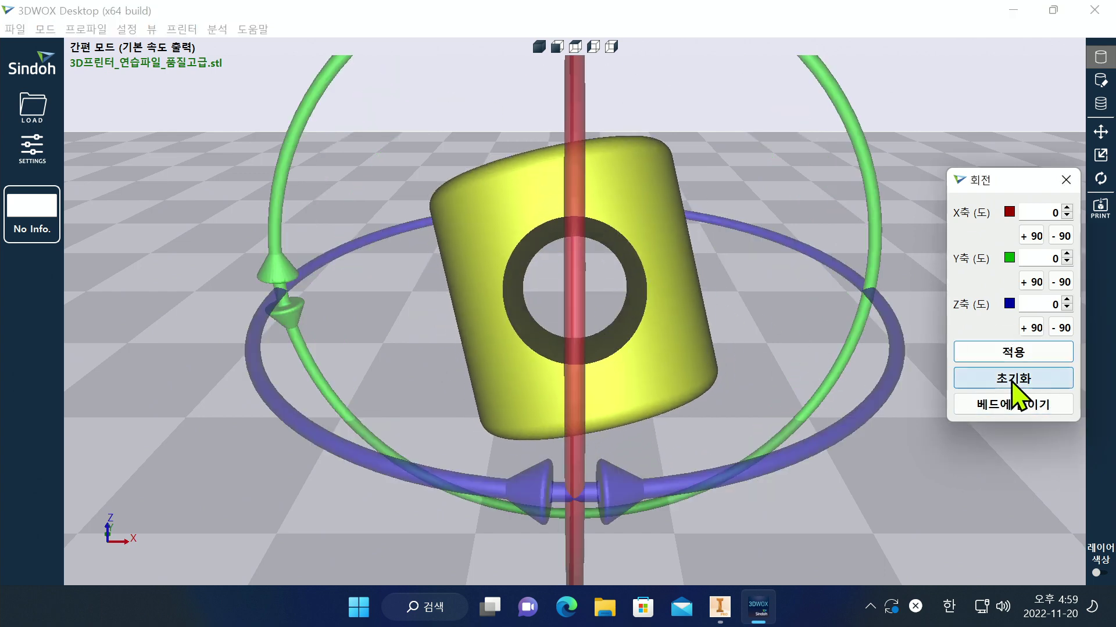
{"action": "left_click", "coordinate": [1014, 379]}
{"action": "scroll", "coordinate": [506, 323], "scroll_direction": "up", "scroll_amount": 1}
{"action": "scroll", "coordinate": [531, 316], "scroll_direction": "down", "scroll_amount": 4}
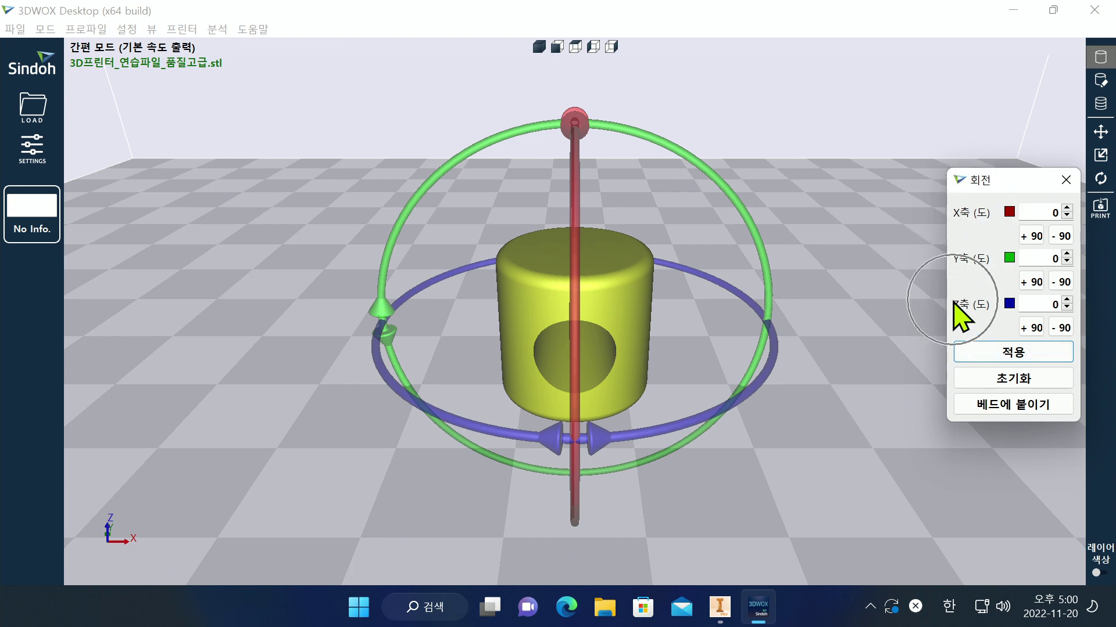
Step: Rotate the cylinder +90 degrees about the X, Y and Z axes in turn and reset it to its original orientation
{"action": "left_click", "coordinate": [1032, 237]}
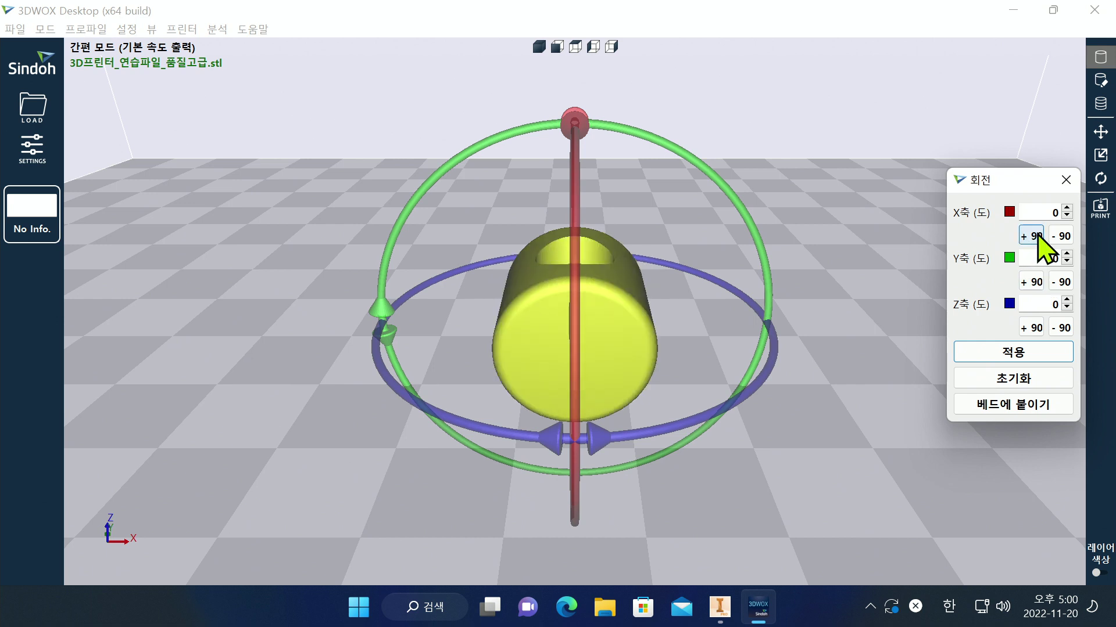
{"action": "left_click", "coordinate": [1033, 283]}
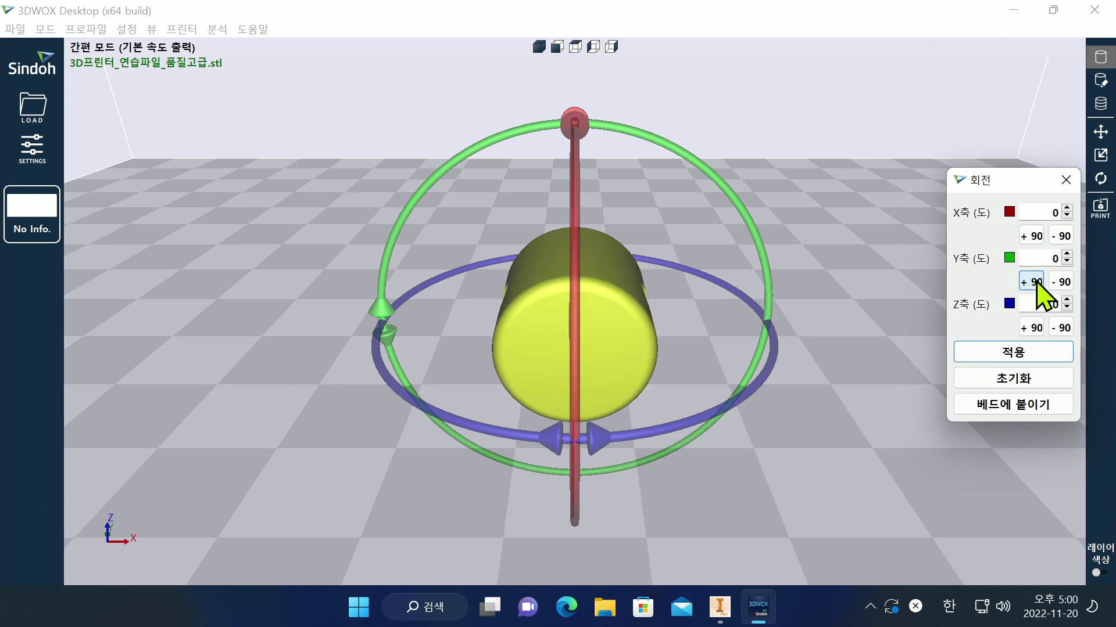
{"action": "left_click", "coordinate": [1032, 328]}
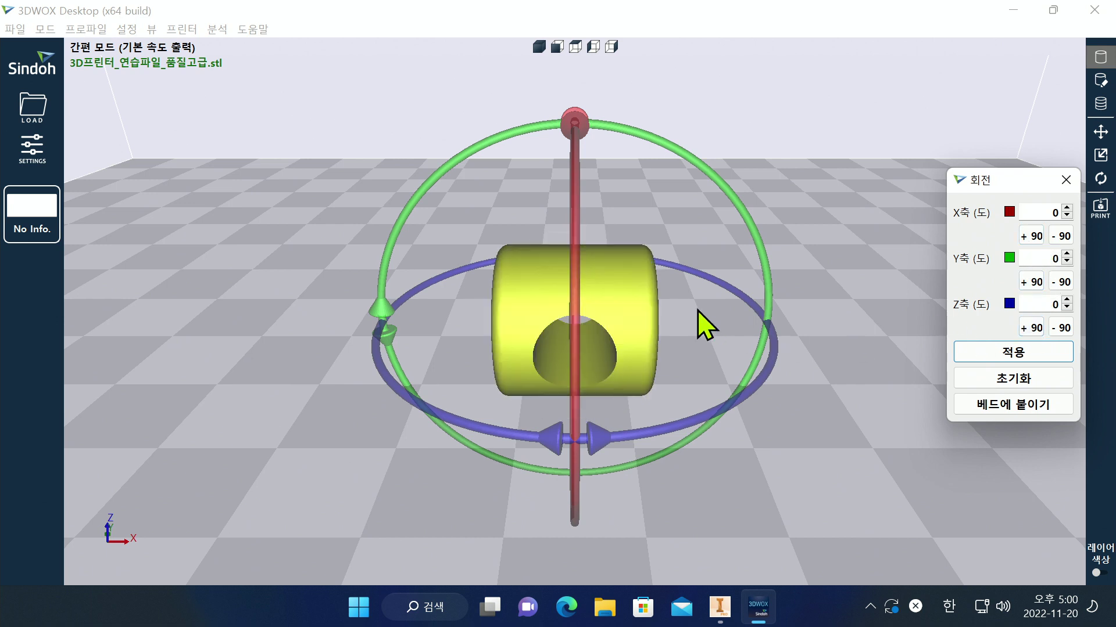
{"action": "left_click", "coordinate": [991, 382]}
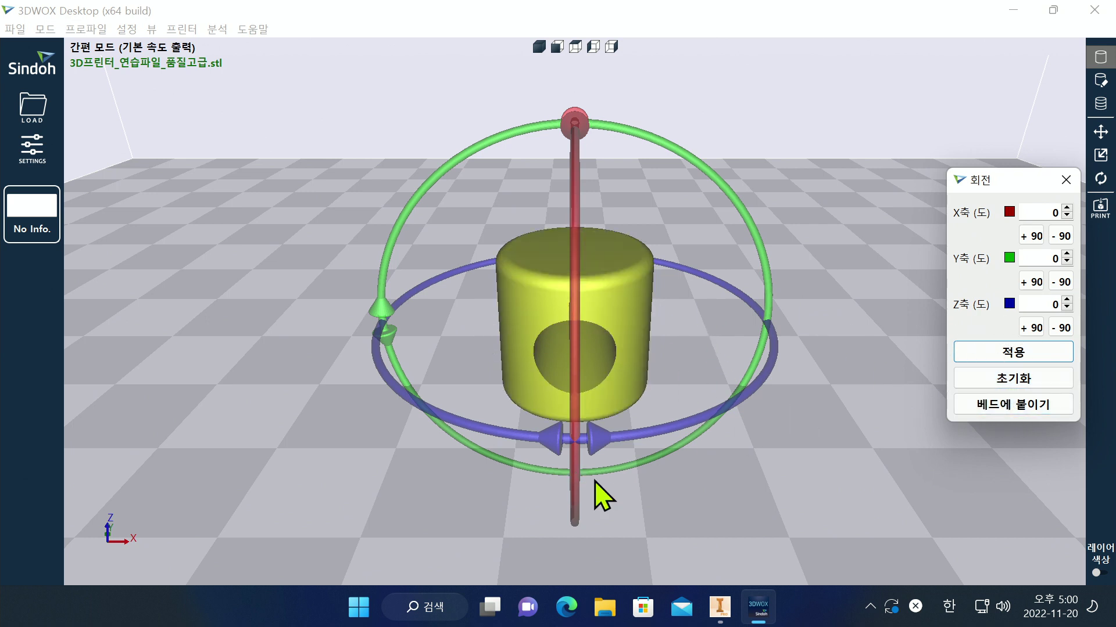
Step: Attach the cylinder to the bed (베드에 붙이기), close the rotation settings and check how it sits on the plate
{"action": "left_click", "coordinate": [1016, 409]}
{"action": "left_click", "coordinate": [1065, 179]}
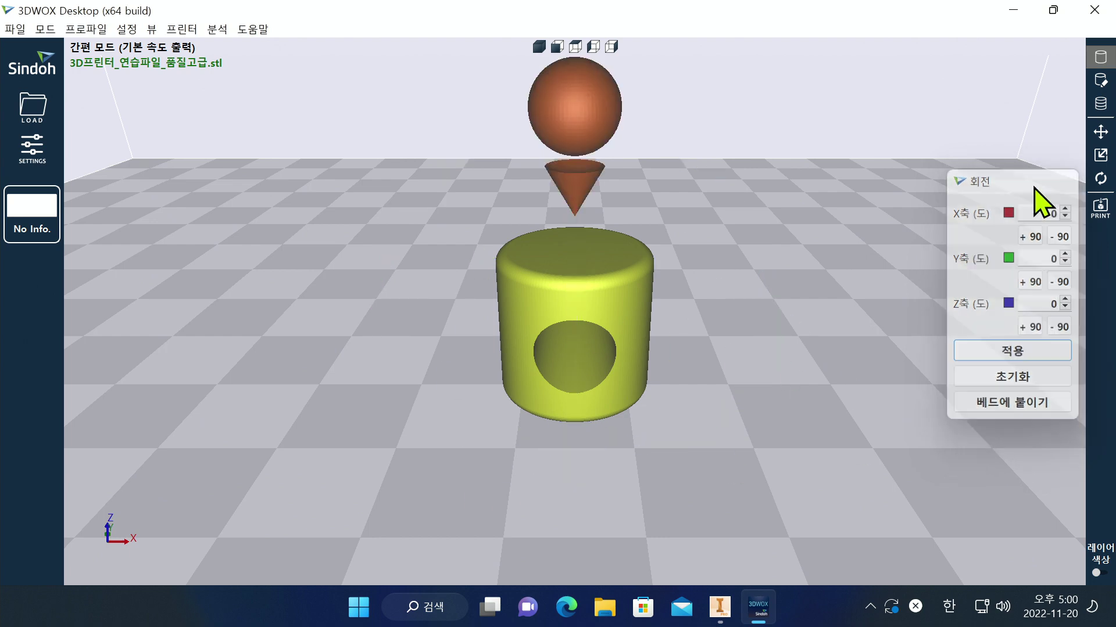
{"action": "scroll", "coordinate": [530, 259], "scroll_direction": "down", "scroll_amount": 6}
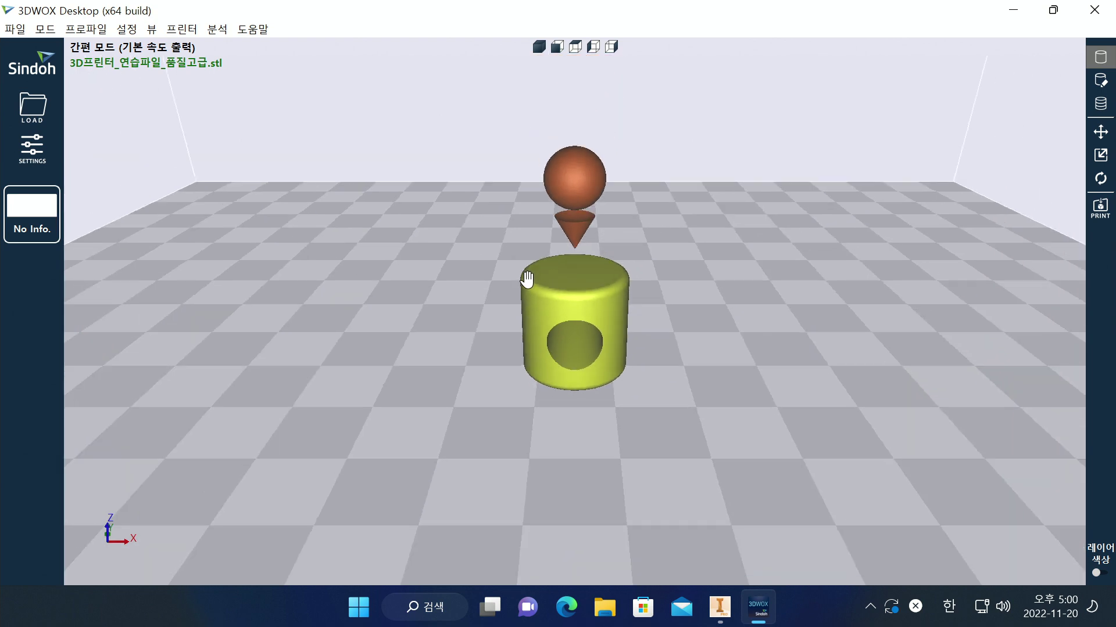
{"action": "scroll", "coordinate": [517, 351], "scroll_direction": "up", "scroll_amount": 5}
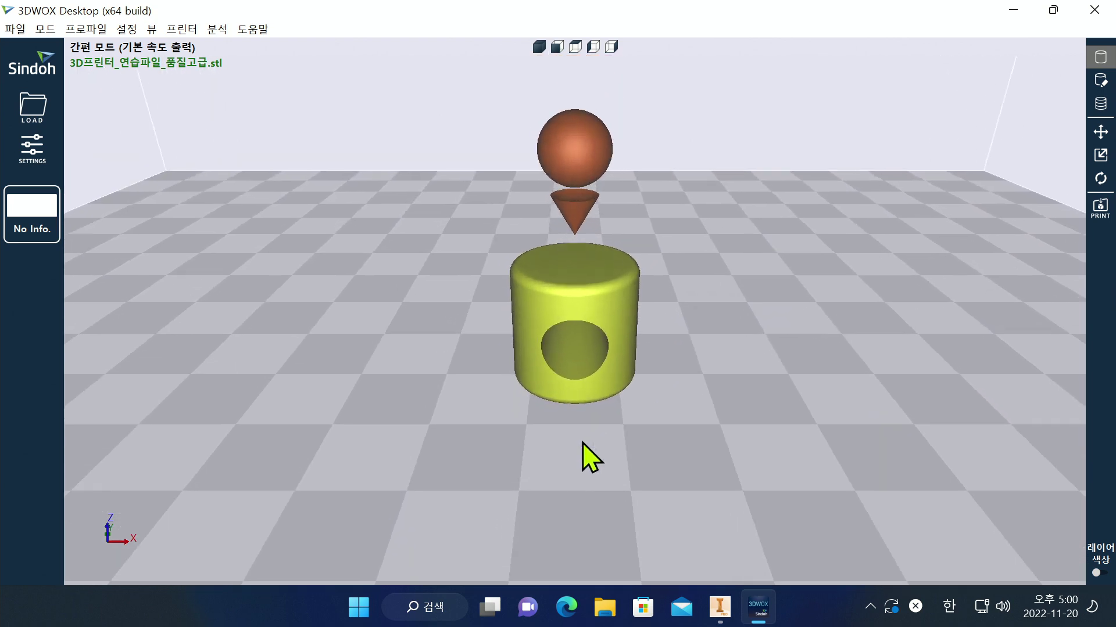
{"action": "scroll", "coordinate": [515, 269], "scroll_direction": "down", "scroll_amount": 3}
{"action": "scroll", "coordinate": [585, 405], "scroll_direction": "up", "scroll_amount": 4}
{"action": "scroll", "coordinate": [463, 405], "scroll_direction": "down", "scroll_amount": 1}
{"action": "scroll", "coordinate": [396, 340], "scroll_direction": "up", "scroll_amount": 1}
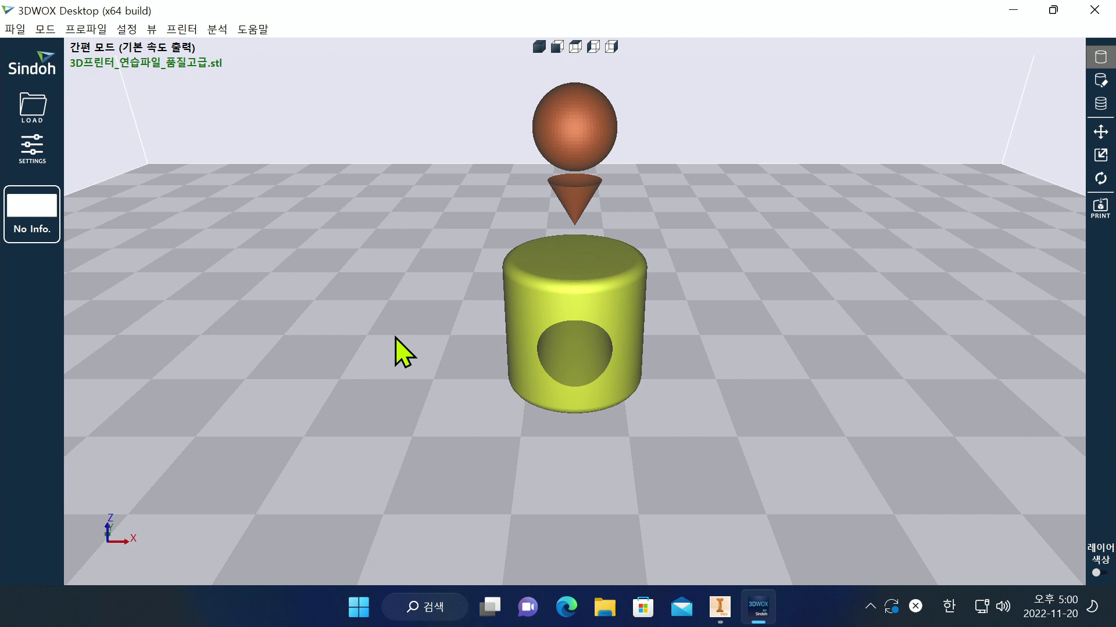
Step: Load the desktop model 3D프린터_연습파일_품질저급 and place it to the left of the high-quality cylinder
{"action": "left_click", "coordinate": [23, 103]}
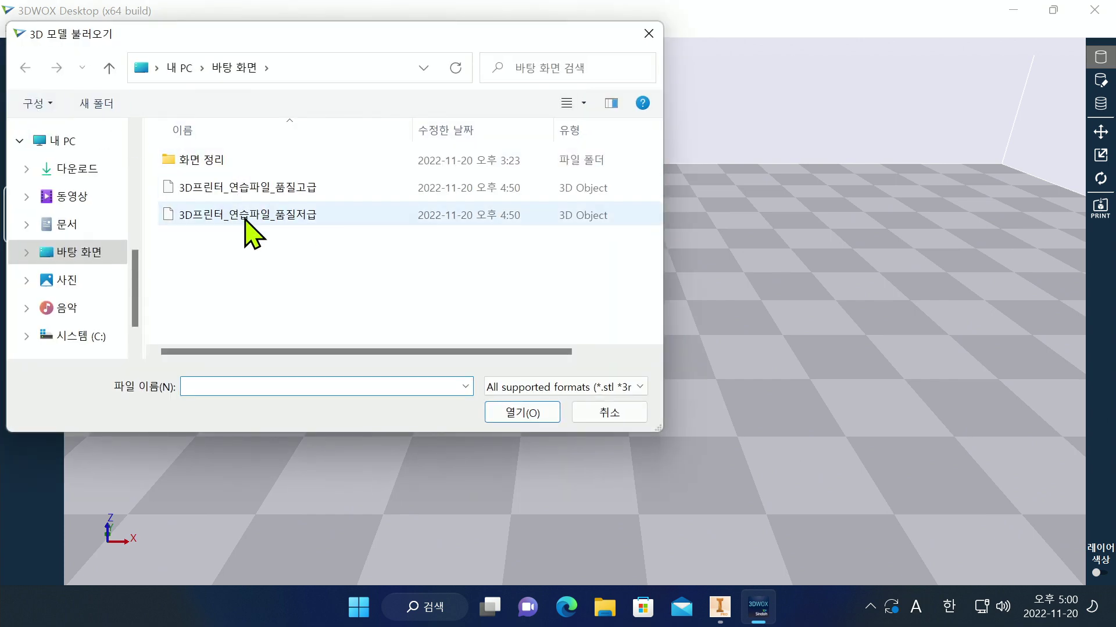
{"action": "left_click", "coordinate": [290, 219]}
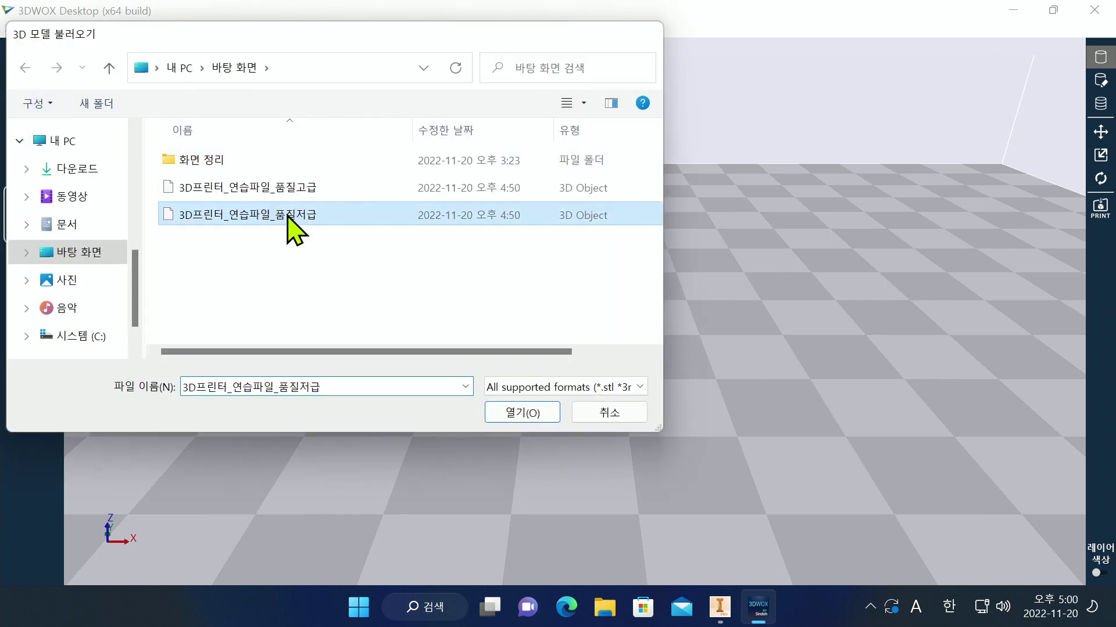
{"action": "double_click", "coordinate": [290, 218]}
{"action": "left_click_drag", "start_coordinate": [480, 398], "coordinate": [337, 338]}
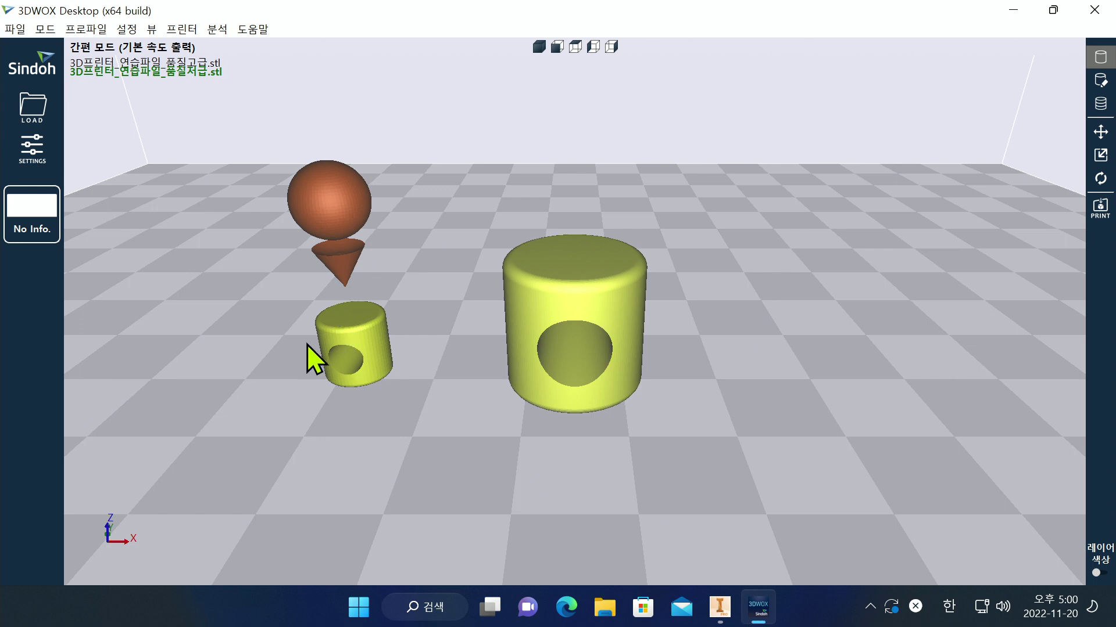
Step: Scale the low-quality cylinder uniformly by a factor of 2 and close the scaling settings
{"action": "left_click", "coordinate": [1100, 155]}
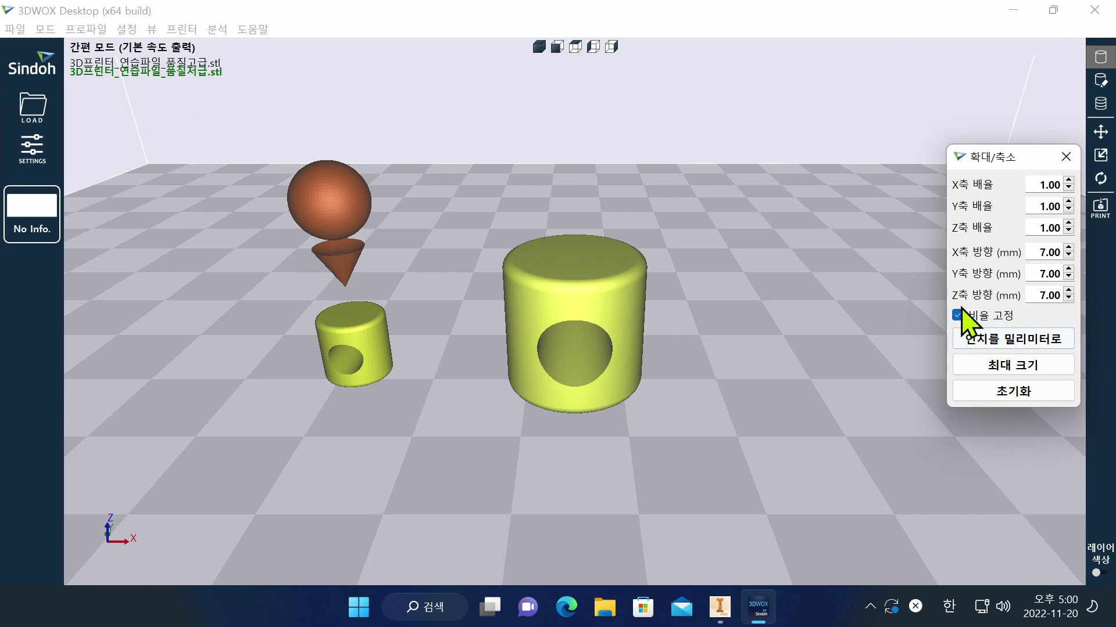
{"action": "double_click", "coordinate": [1041, 185]}
{"action": "type", "text": "2"}
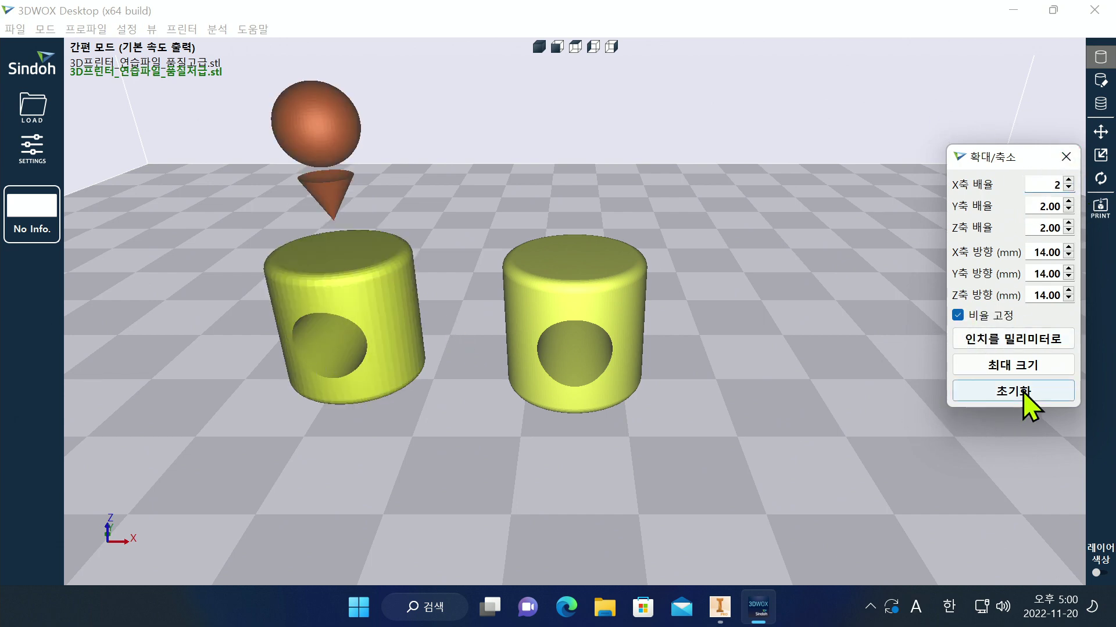
{"action": "left_click", "coordinate": [1066, 156]}
Step: Compare the surface smoothness of the low-quality and high-quality cylinders up close
{"action": "scroll", "coordinate": [281, 353], "scroll_direction": "up", "scroll_amount": 4}
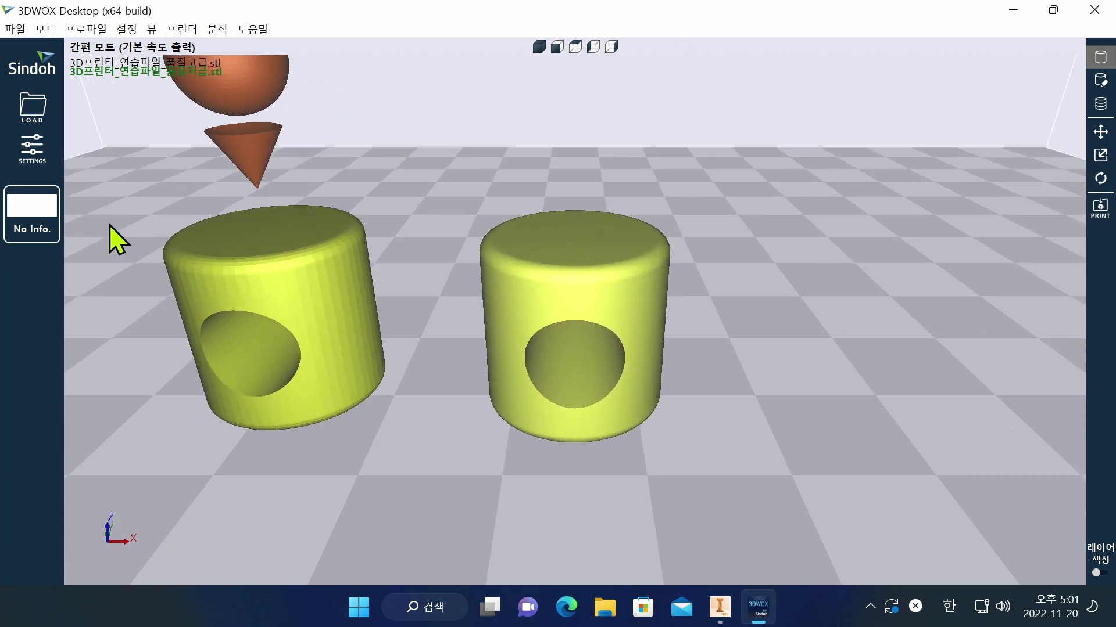
{"action": "scroll", "coordinate": [109, 225], "scroll_direction": "up", "scroll_amount": 3}
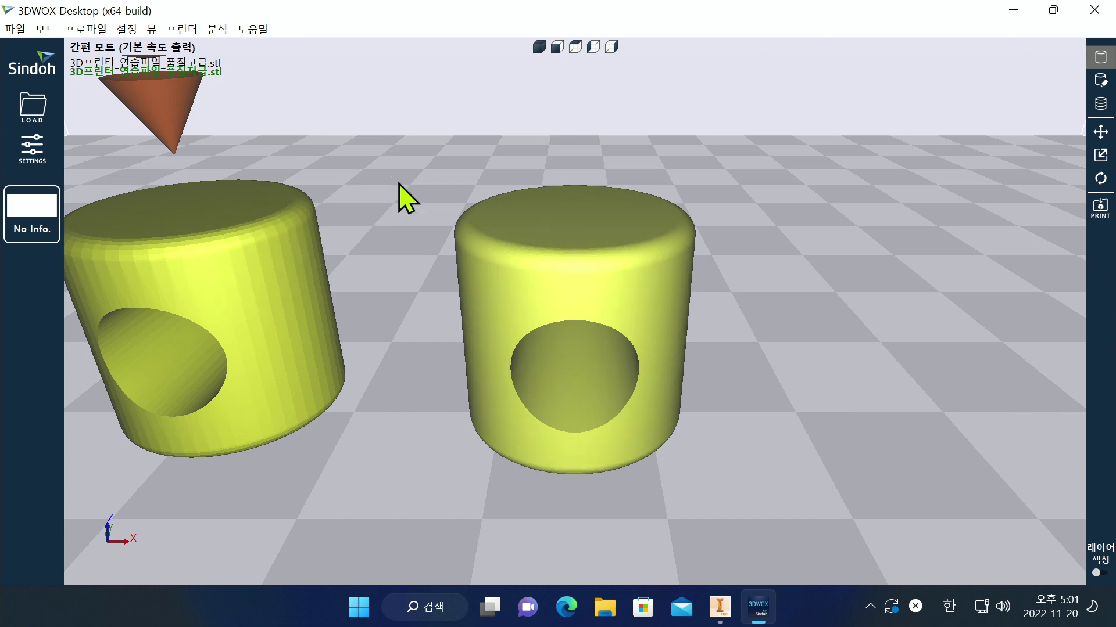
{"action": "scroll", "coordinate": [747, 319], "scroll_direction": "down", "scroll_amount": 2}
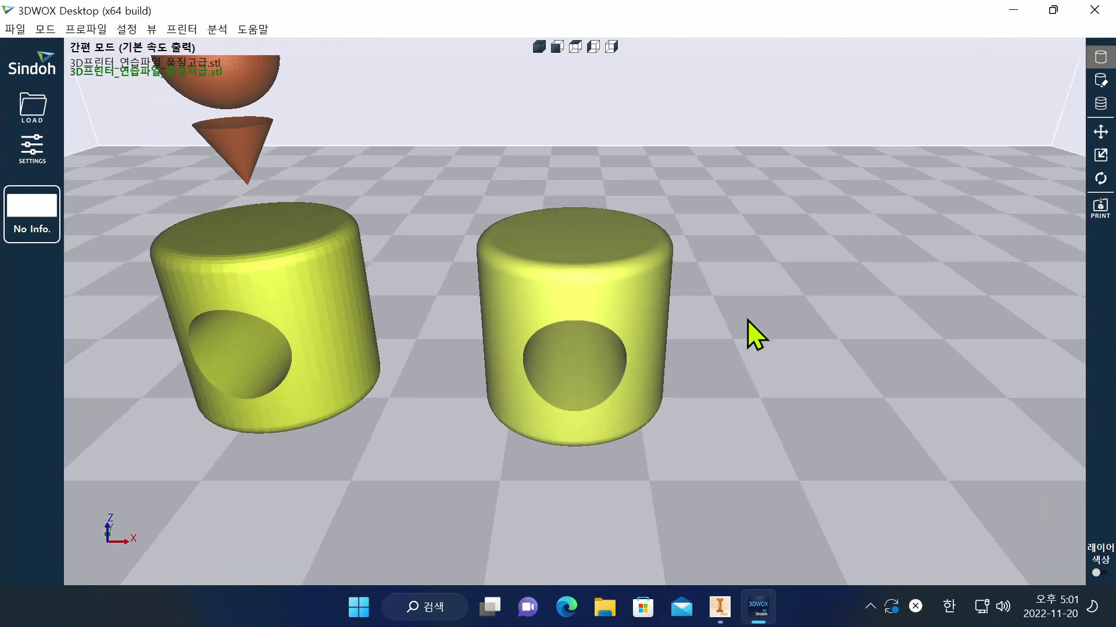
{"action": "scroll", "coordinate": [190, 391], "scroll_direction": "down", "scroll_amount": 3}
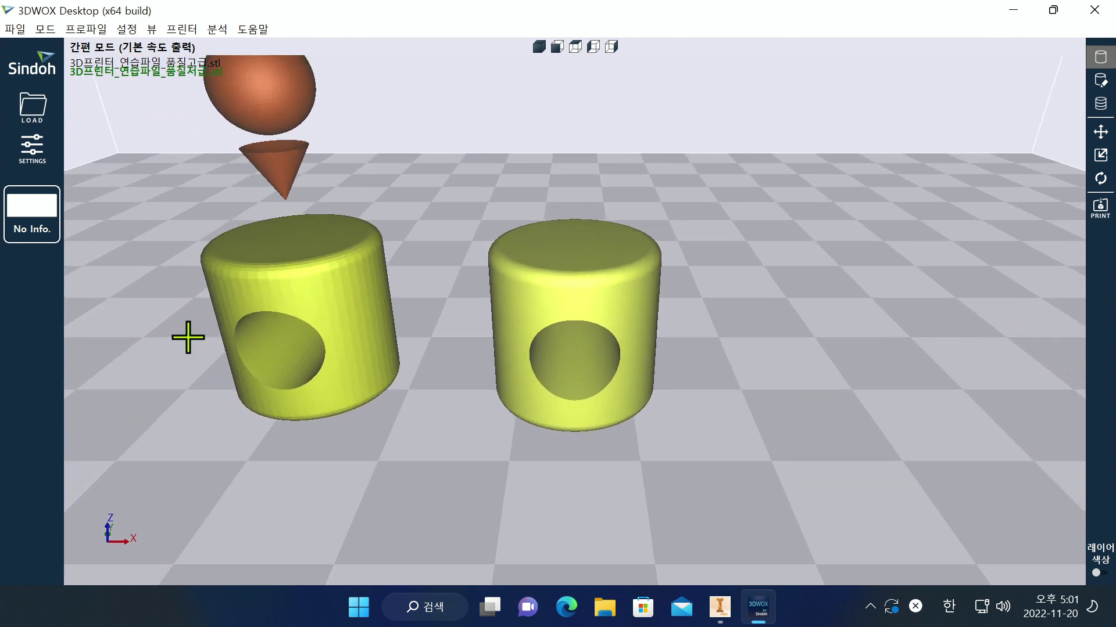
{"action": "left_click_drag", "start_coordinate": [189, 337], "coordinate": [309, 377]}
{"action": "scroll", "coordinate": [179, 302], "scroll_direction": "up", "scroll_amount": 3}
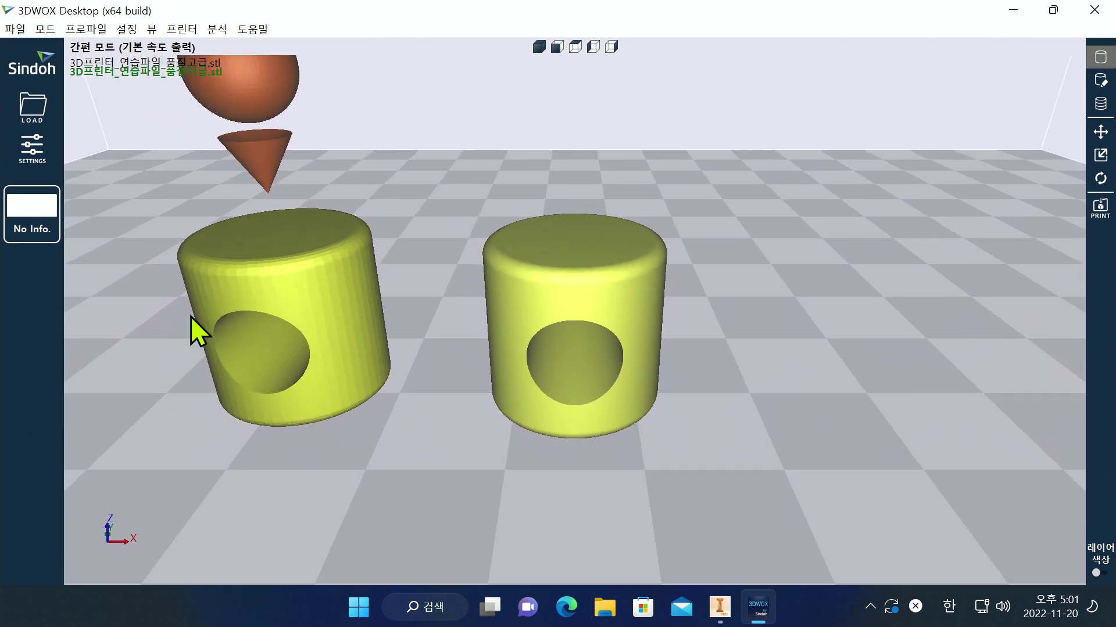
{"action": "scroll", "coordinate": [175, 277], "scroll_direction": "down", "scroll_amount": 4}
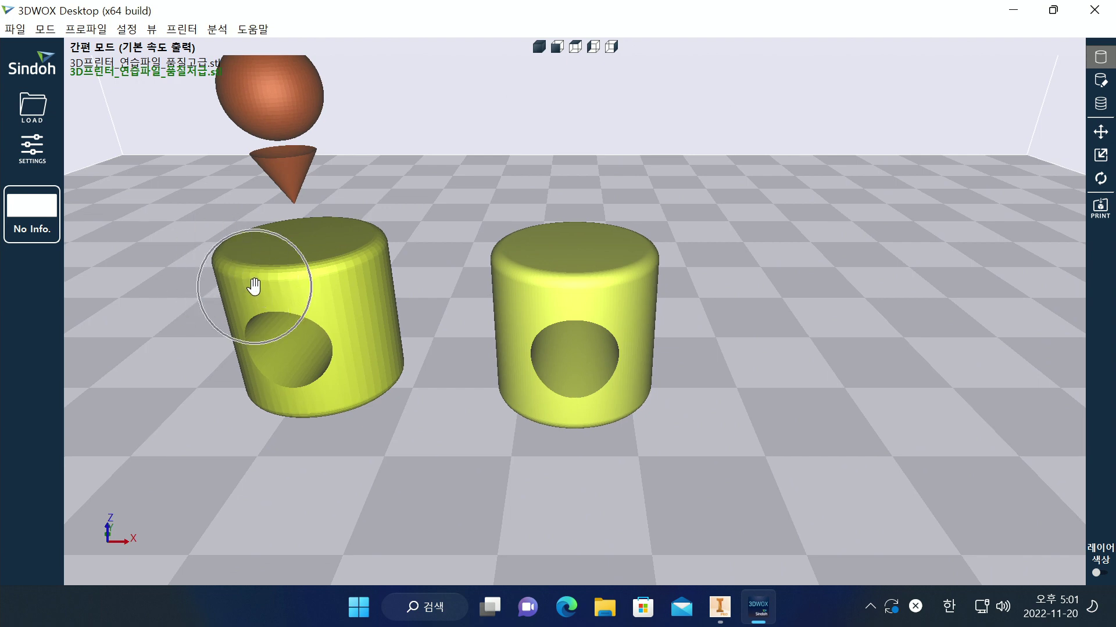
Step: Move both cylinders freely around the bed and leave them side by side, the high-quality one on the right
{"action": "left_click_drag", "start_coordinate": [265, 266], "coordinate": [316, 242]}
{"action": "left_click_drag", "start_coordinate": [570, 376], "coordinate": [630, 346]}
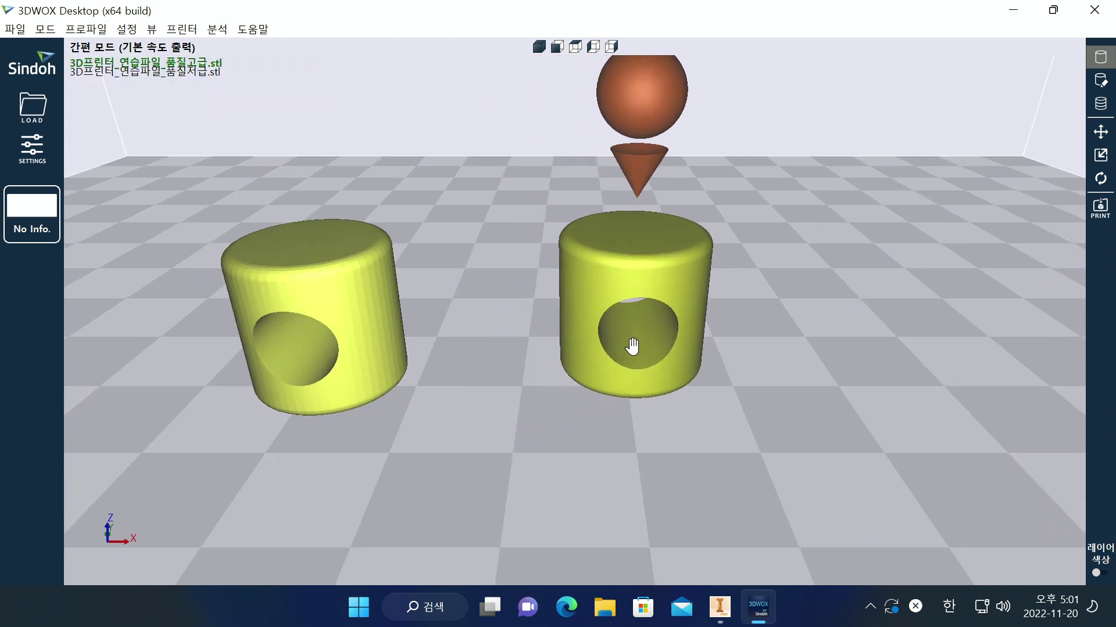
{"action": "left_click_drag", "start_coordinate": [366, 319], "coordinate": [407, 185]}
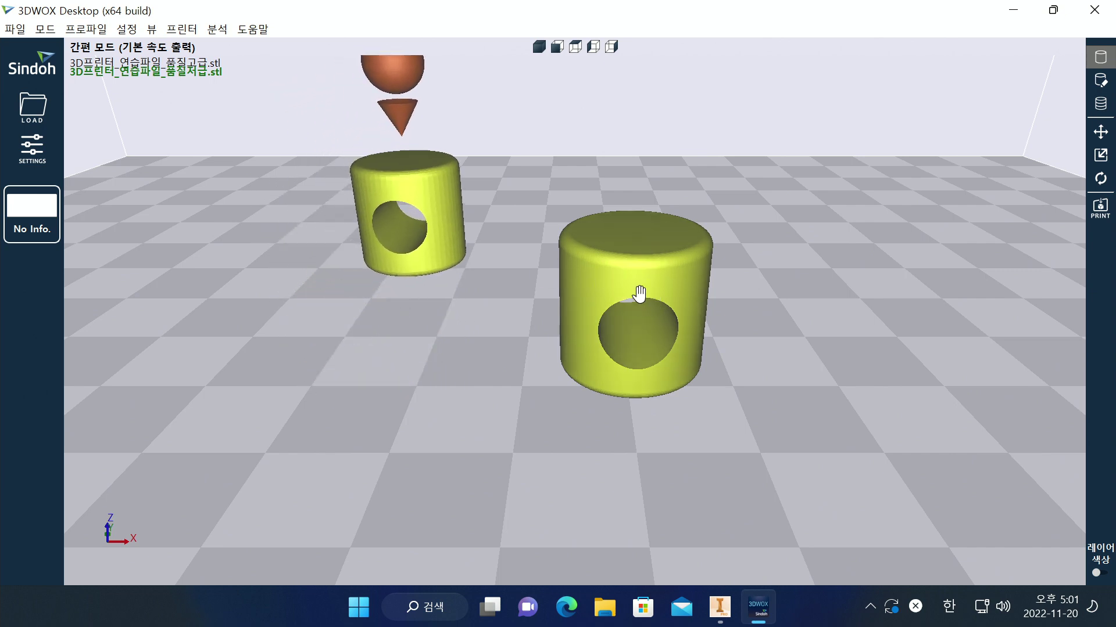
{"action": "left_click_drag", "start_coordinate": [640, 294], "coordinate": [747, 268]}
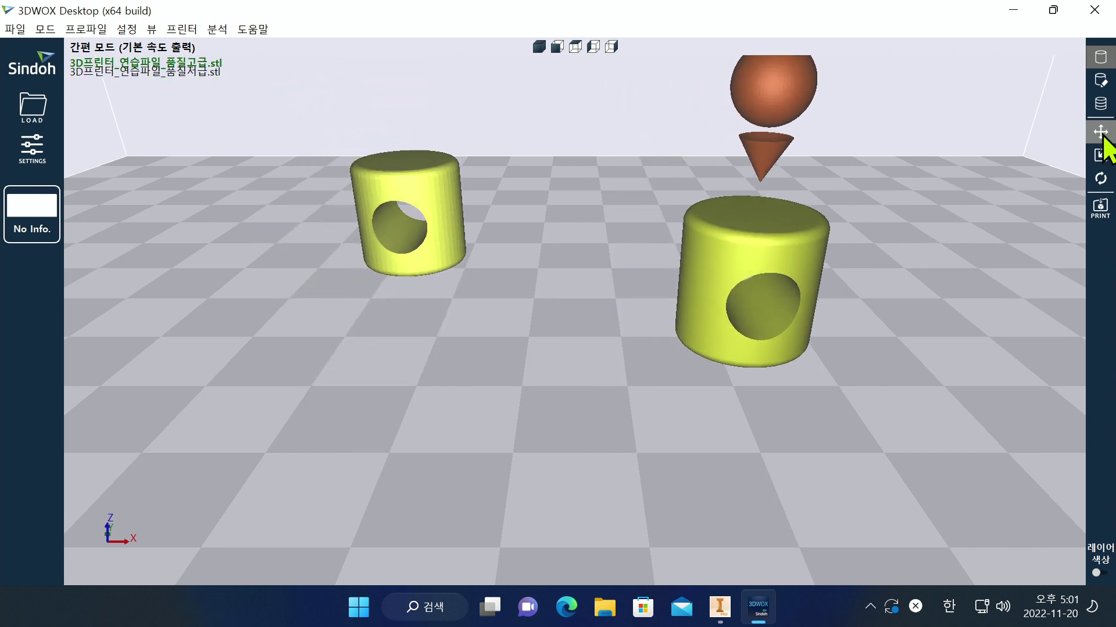
{"action": "left_click_drag", "start_coordinate": [685, 262], "coordinate": [558, 343]}
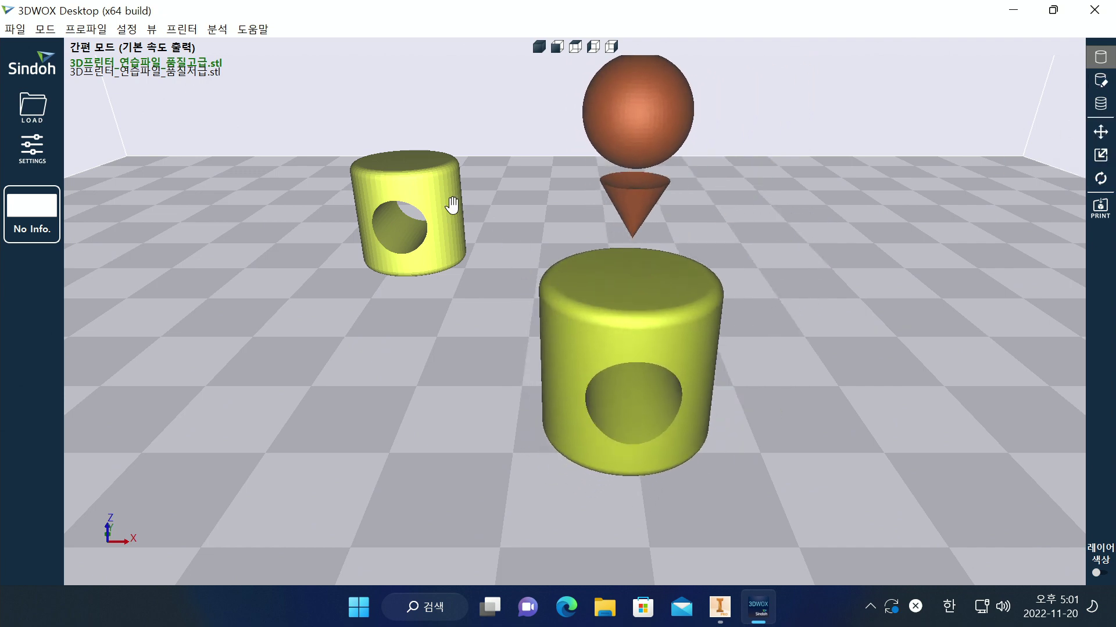
{"action": "left_click_drag", "start_coordinate": [451, 207], "coordinate": [356, 259]}
{"action": "left_click_drag", "start_coordinate": [640, 332], "coordinate": [672, 273]}
{"action": "mouse_move", "coordinate": [371, 308]}
{"action": "left_mouse_down"}
{"action": "mouse_move", "coordinate": [407, 316]}
{"action": "mouse_move", "coordinate": [420, 280]}
{"action": "left_mouse_up"}
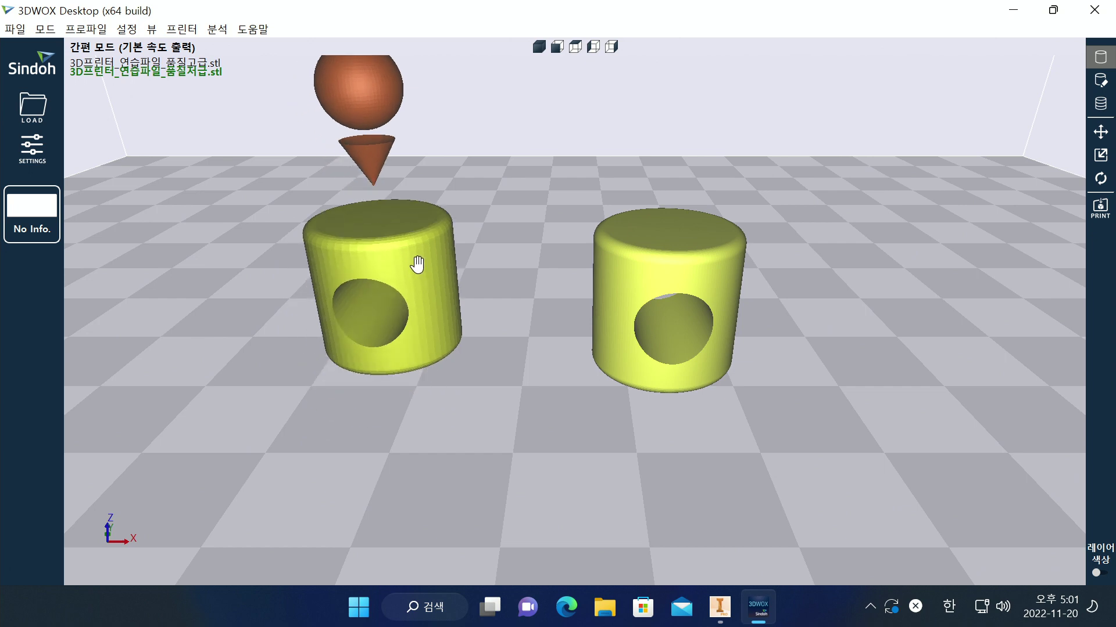
Step: Delete the low-quality cylinder (오브젝트 삭제) from the bed, keeping the high-quality one
{"action": "right_click", "coordinate": [418, 266]}
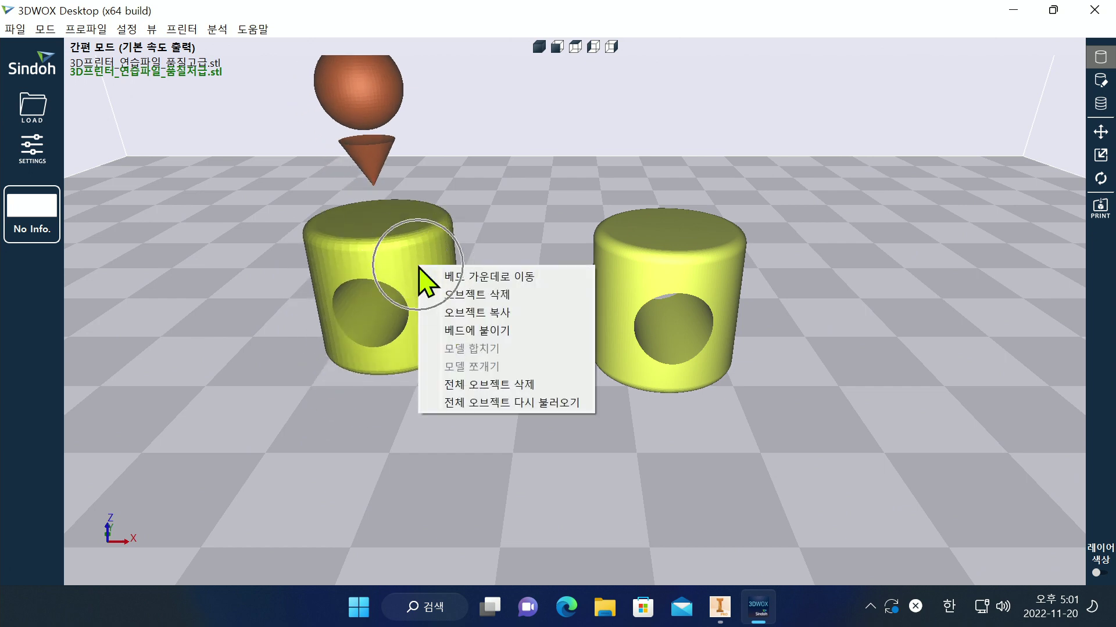
{"action": "left_click", "coordinate": [503, 294]}
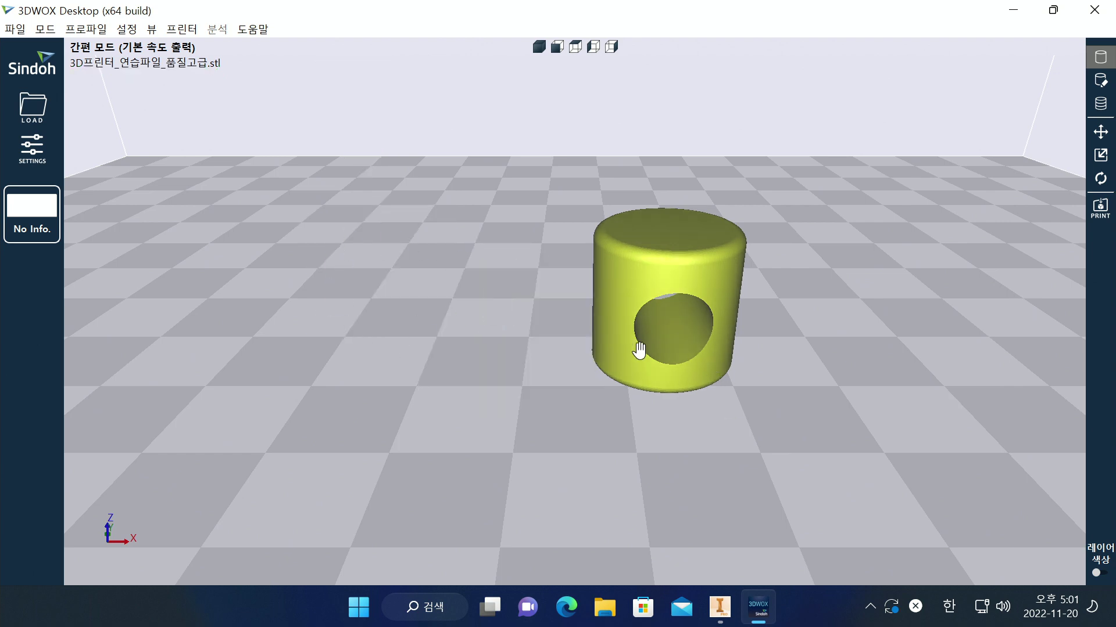
{"action": "scroll", "coordinate": [563, 340], "scroll_direction": "down", "scroll_amount": 4}
{"action": "scroll", "coordinate": [649, 347], "scroll_direction": "down", "scroll_amount": 3}
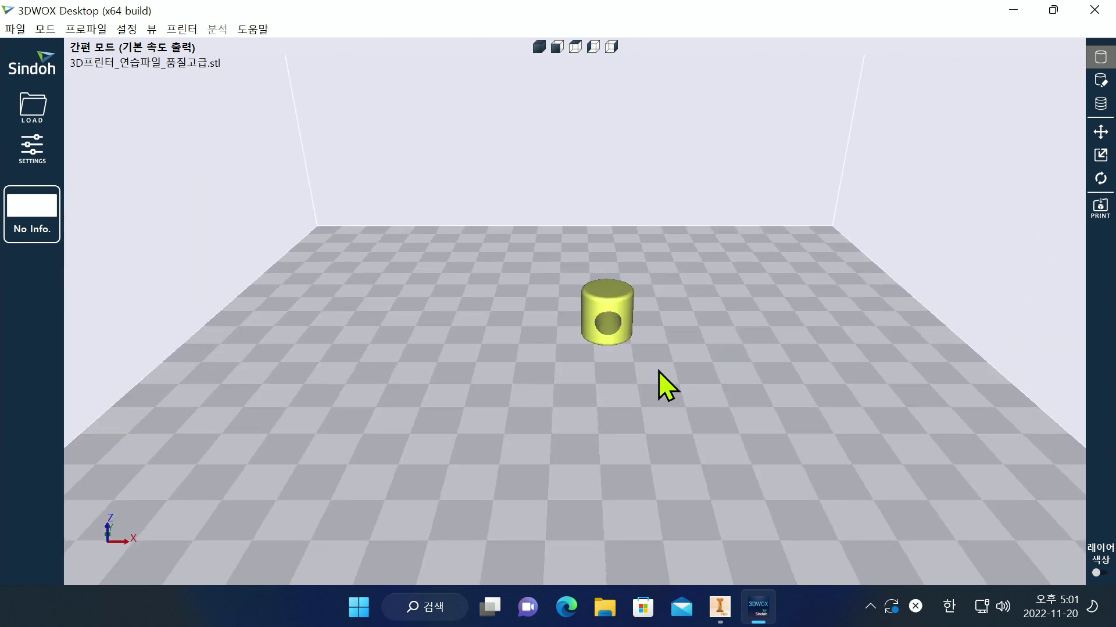
Step: In the simple-mode print settings, choose 저속-고품질 출력 with PLA in cartridge 1 and 카트리지(1) for bed adhesion
{"action": "scroll", "coordinate": [633, 343], "scroll_direction": "up", "scroll_amount": 1}
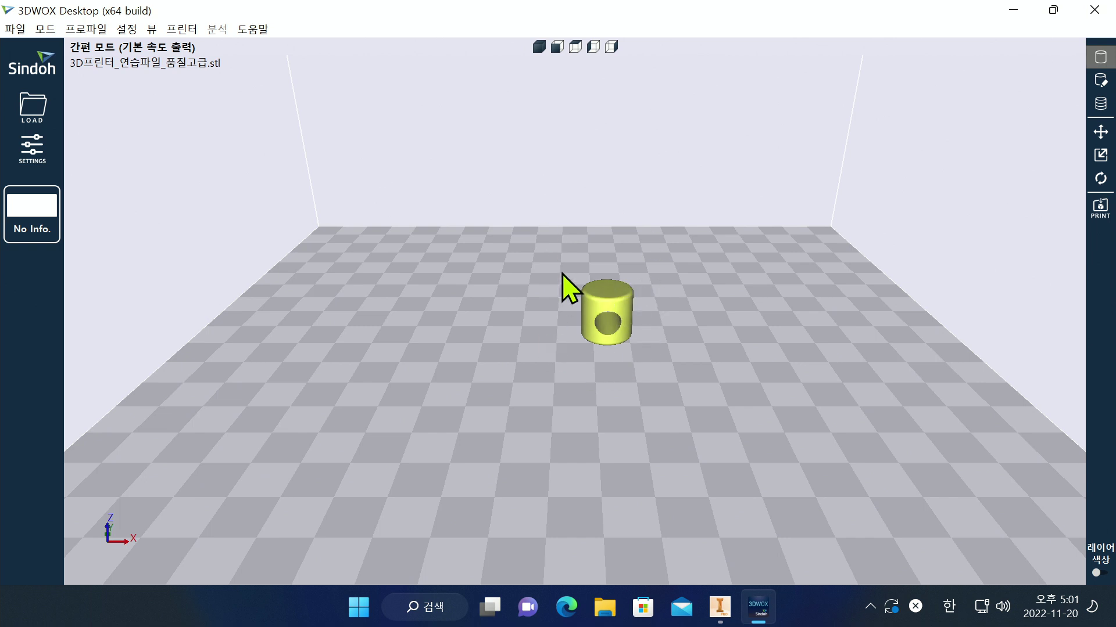
{"action": "scroll", "coordinate": [664, 293], "scroll_direction": "up", "scroll_amount": 2}
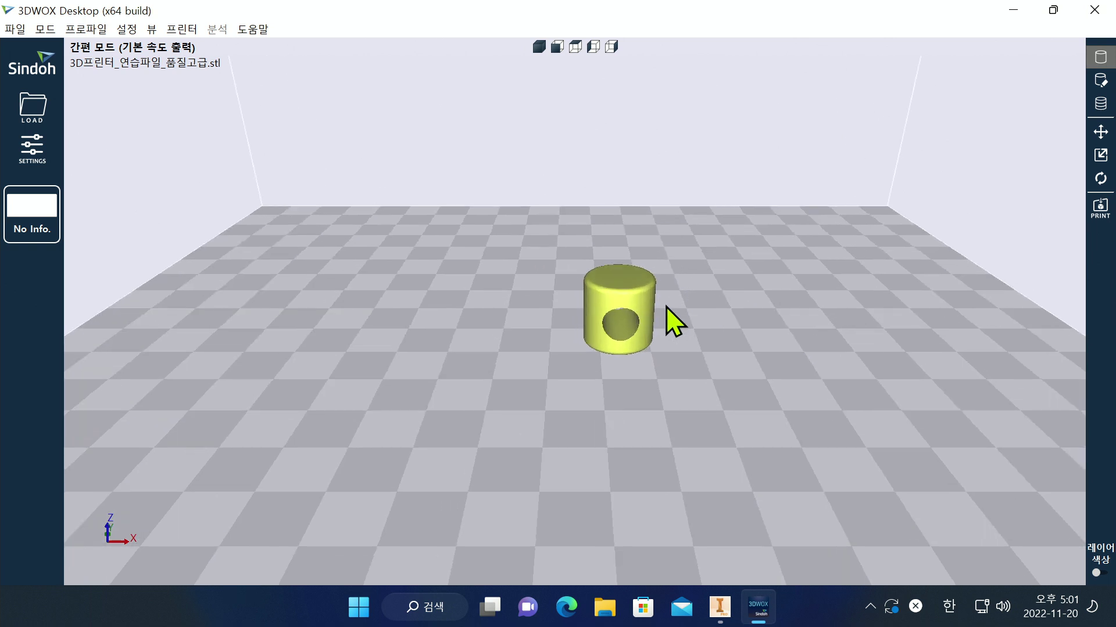
{"action": "left_click", "coordinate": [32, 148]}
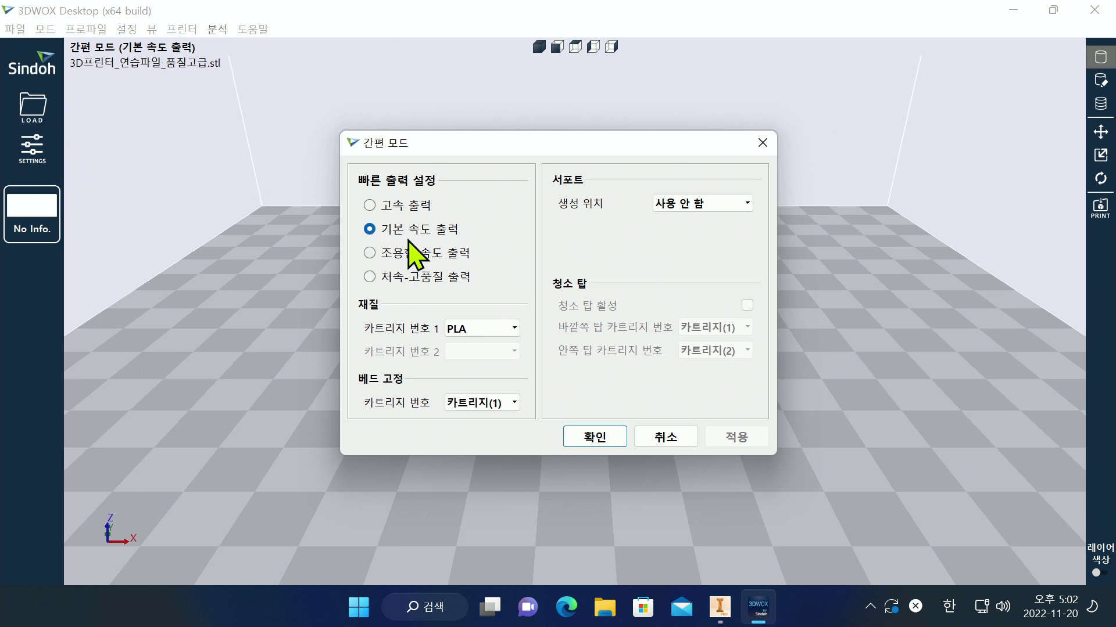
{"action": "mouse_move", "coordinate": [411, 251]}
{"action": "left_click", "coordinate": [424, 207]}
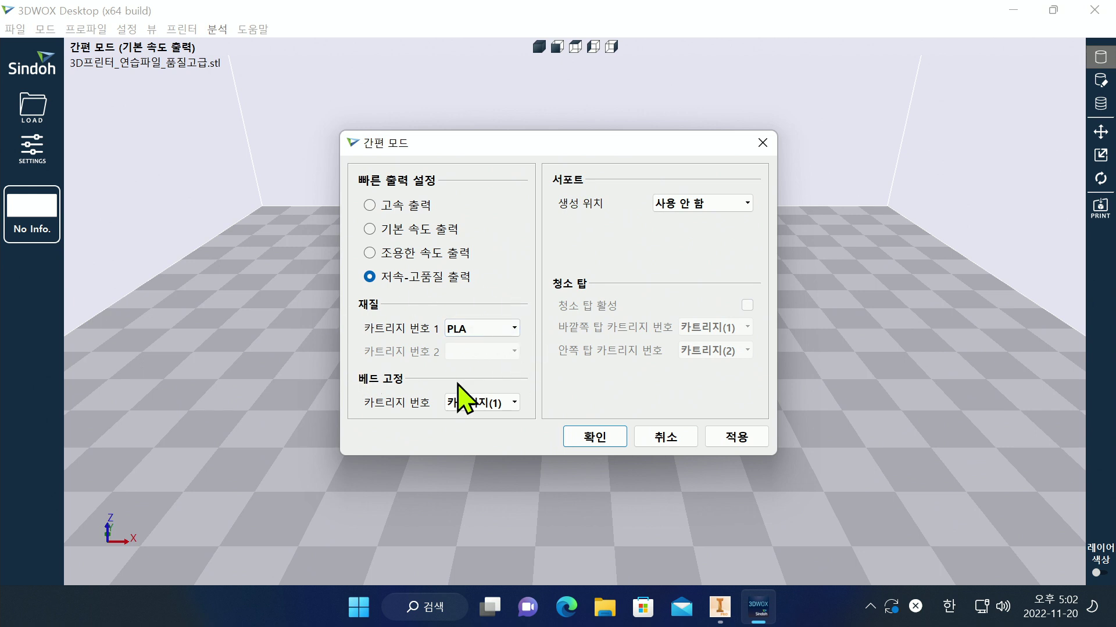
{"action": "left_click", "coordinate": [492, 329]}
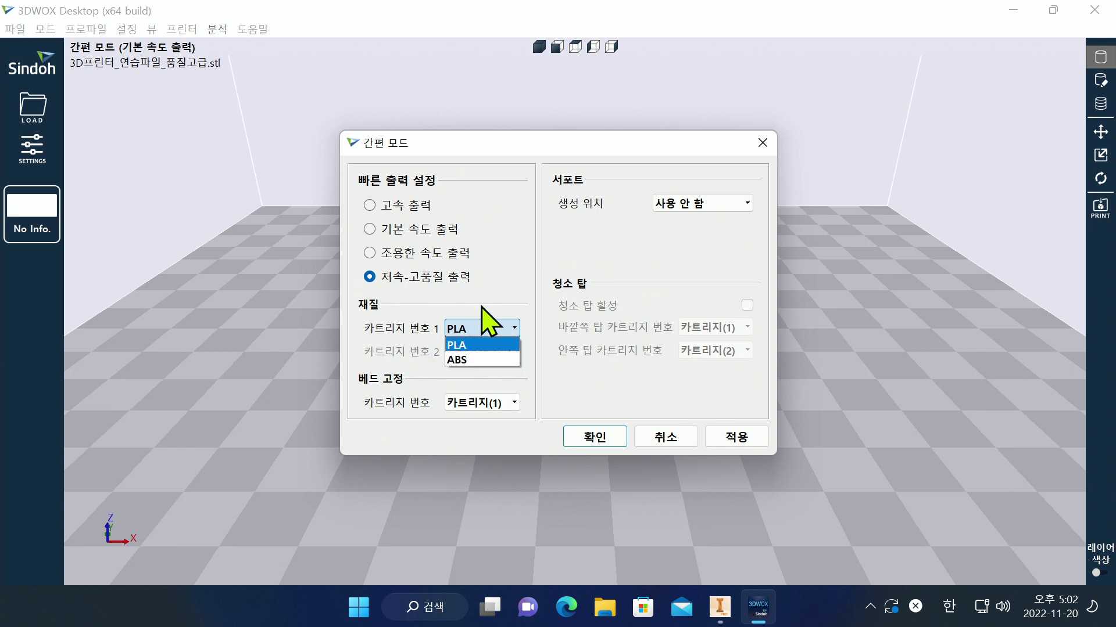
{"action": "left_click", "coordinate": [478, 345]}
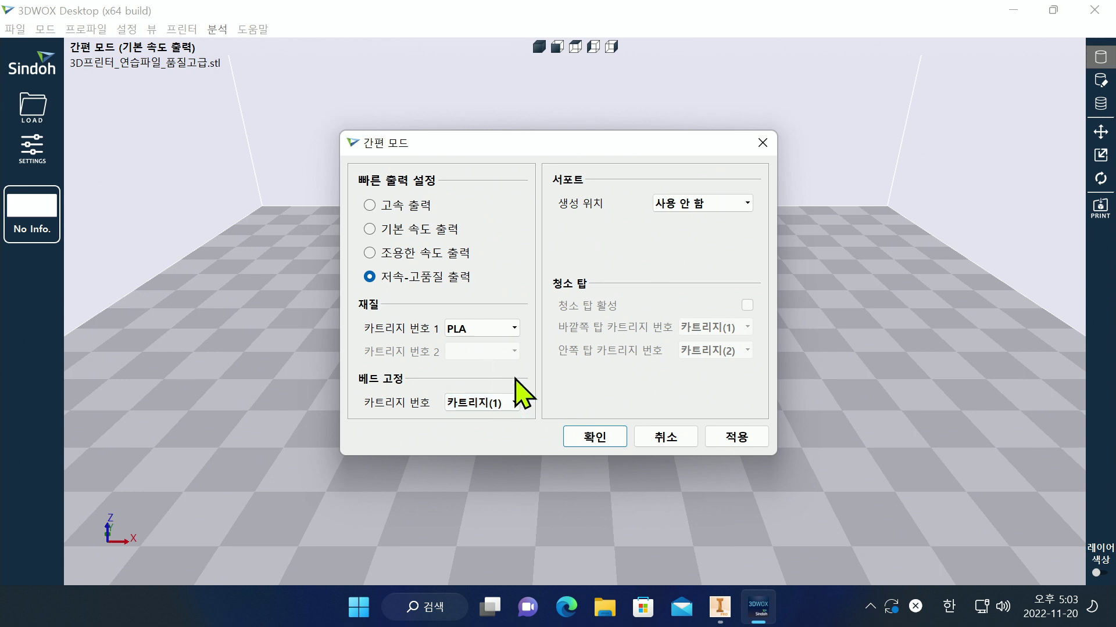
{"action": "left_click", "coordinate": [509, 403]}
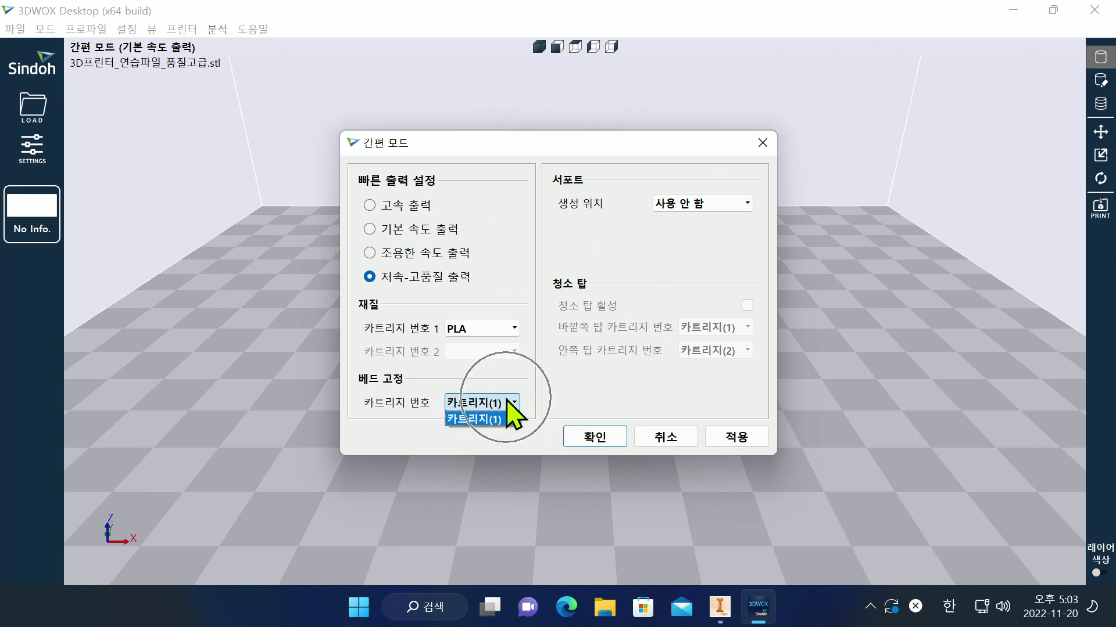
{"action": "left_click", "coordinate": [481, 419]}
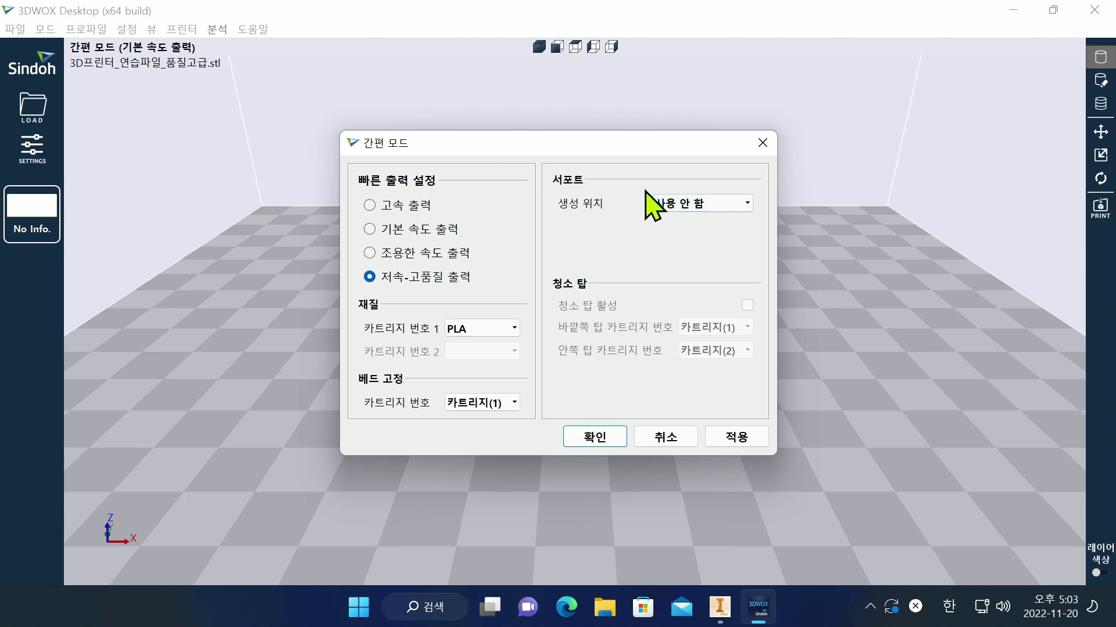
Step: Set support generation to 모든 곳 with the 격자 구조 structure, and apply the print settings
{"action": "left_click", "coordinate": [703, 205]}
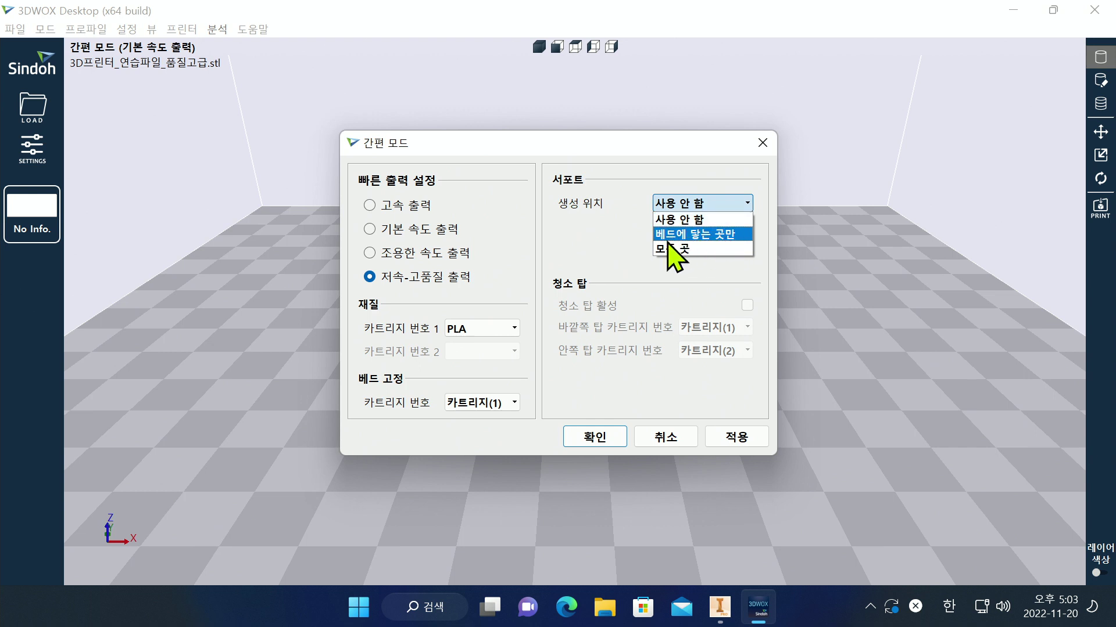
{"action": "left_click", "coordinate": [671, 250]}
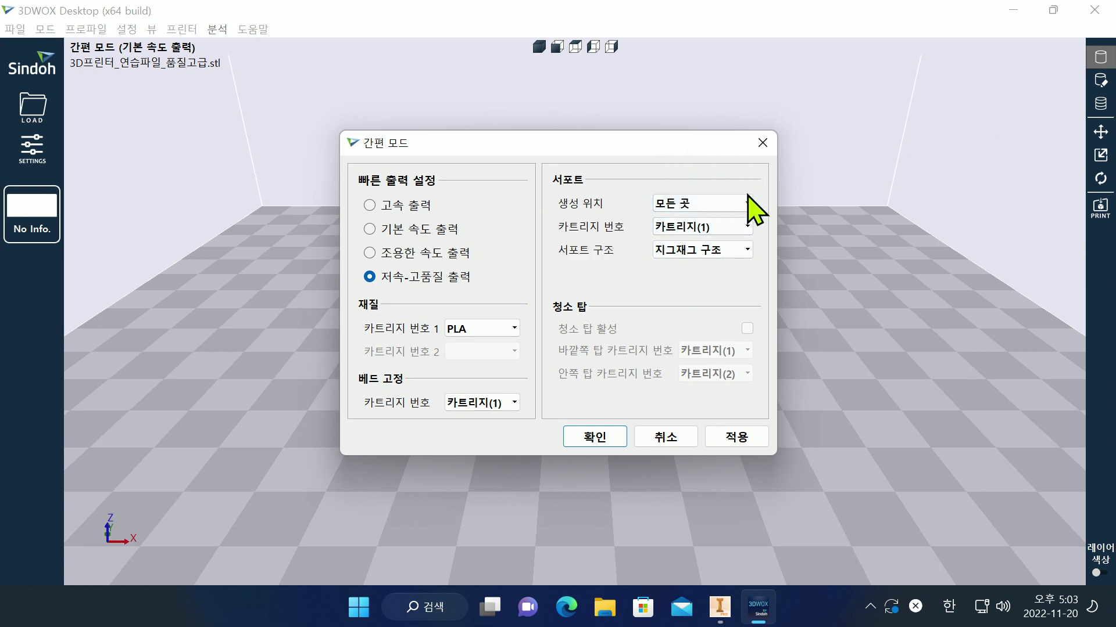
{"action": "left_click", "coordinate": [706, 250]}
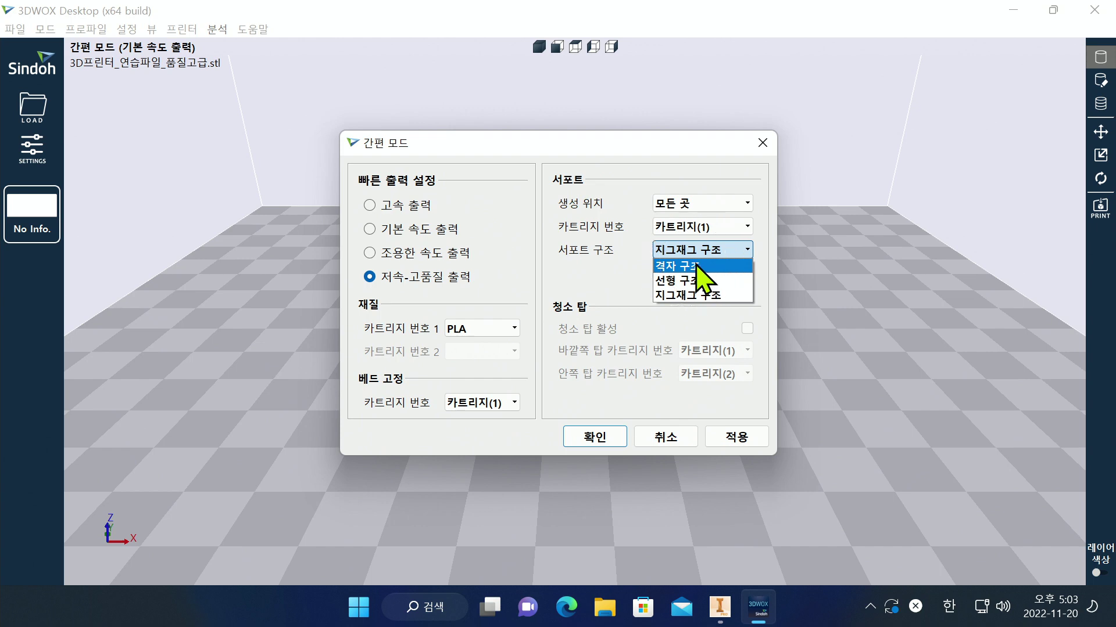
{"action": "left_click", "coordinate": [697, 267]}
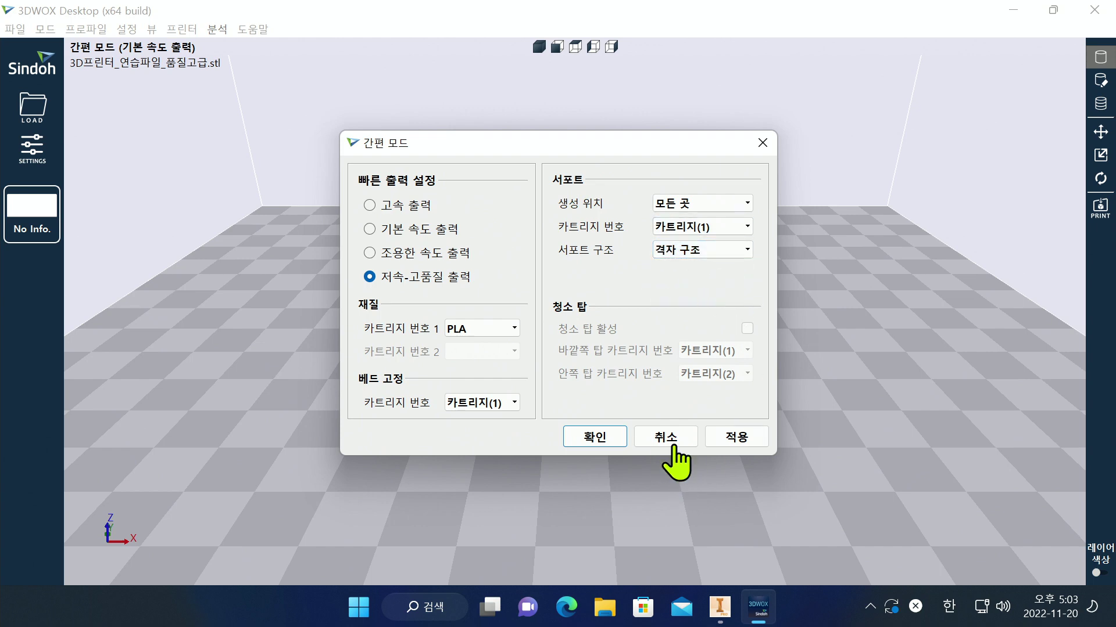
{"action": "left_click", "coordinate": [725, 447]}
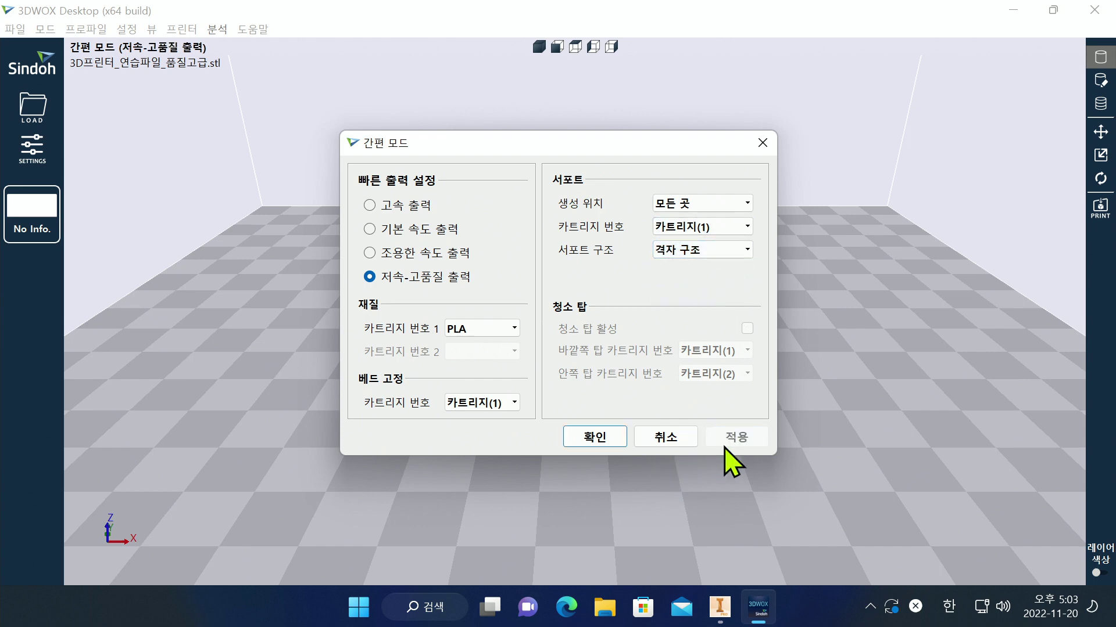
{"action": "left_click", "coordinate": [594, 438]}
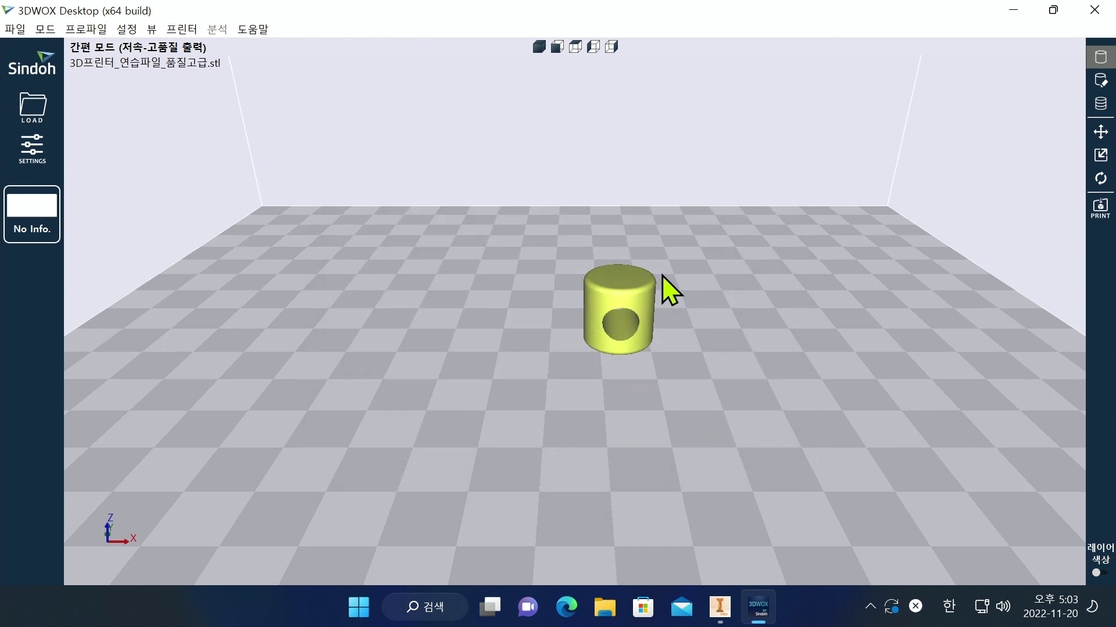
Step: Switch to support editing and examine the supports inside the cylinder's through hole up close
{"action": "scroll", "coordinate": [661, 284], "scroll_direction": "up", "scroll_amount": 3}
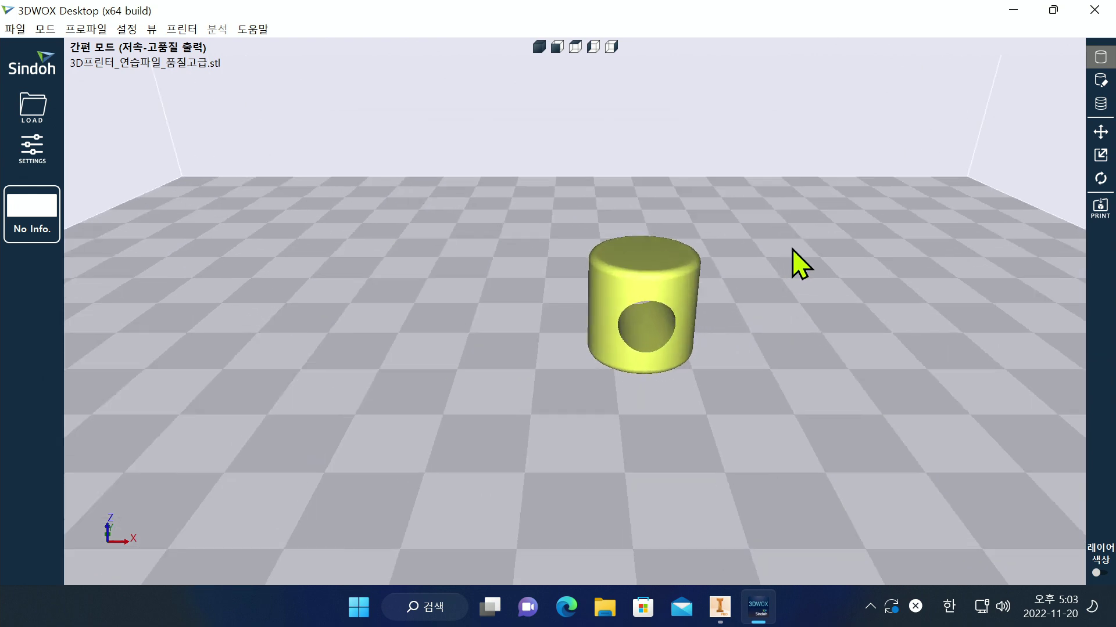
{"action": "scroll", "coordinate": [807, 245], "scroll_direction": "down", "scroll_amount": 1}
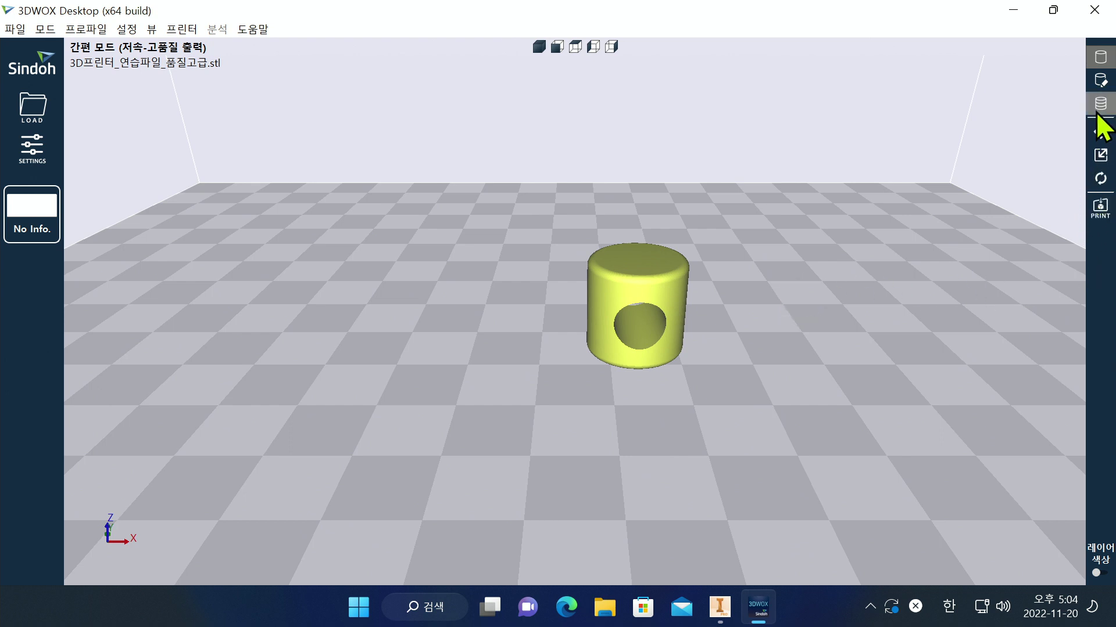
{"action": "left_click", "coordinate": [1100, 82]}
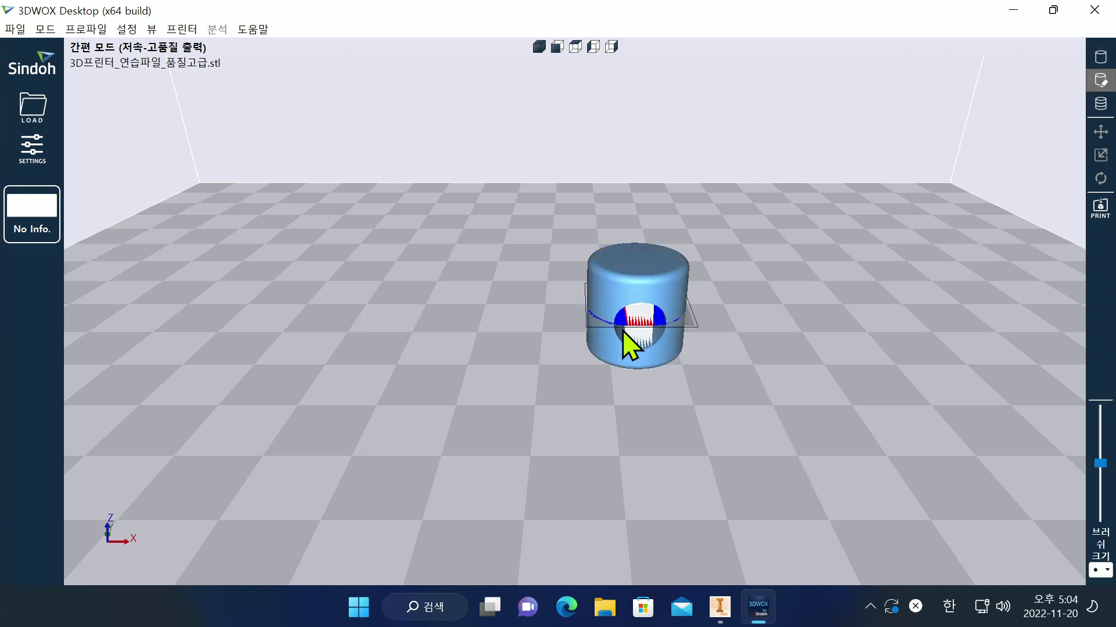
{"action": "scroll", "coordinate": [714, 266], "scroll_direction": "up", "scroll_amount": 6}
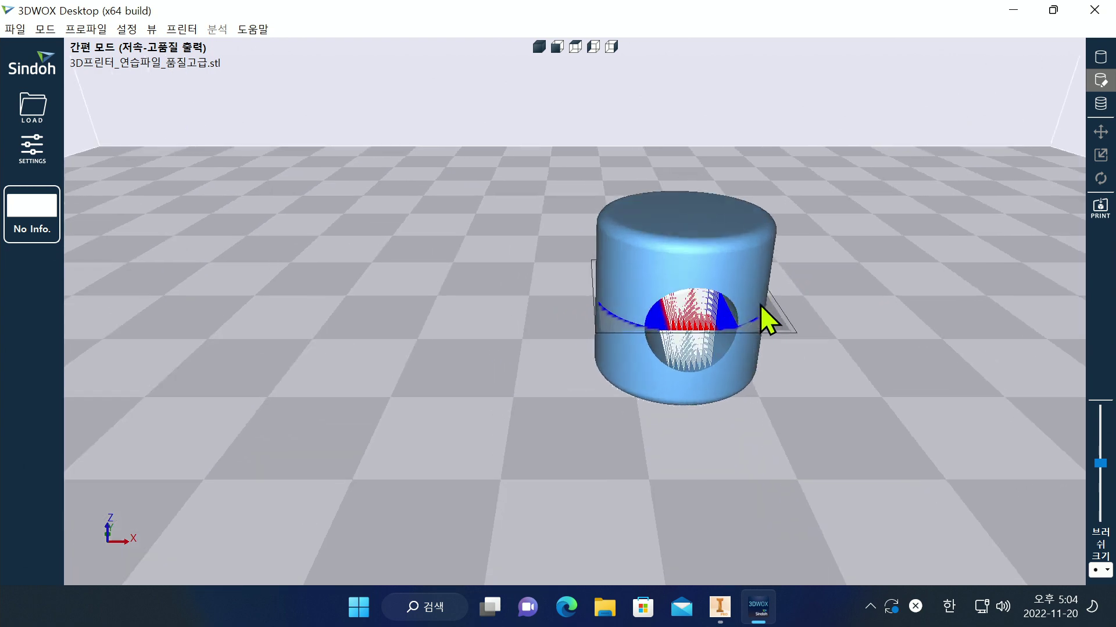
{"action": "scroll", "coordinate": [756, 326], "scroll_direction": "down", "scroll_amount": 3}
{"action": "scroll", "coordinate": [800, 373], "scroll_direction": "down", "scroll_amount": 2}
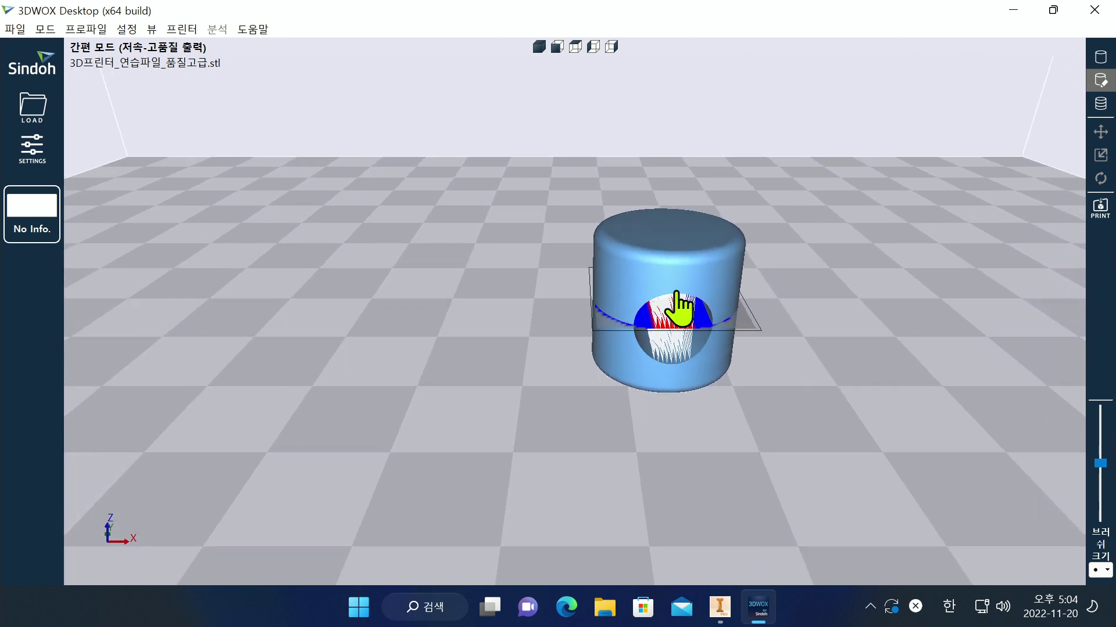
{"action": "scroll", "coordinate": [747, 356], "scroll_direction": "up", "scroll_amount": 6}
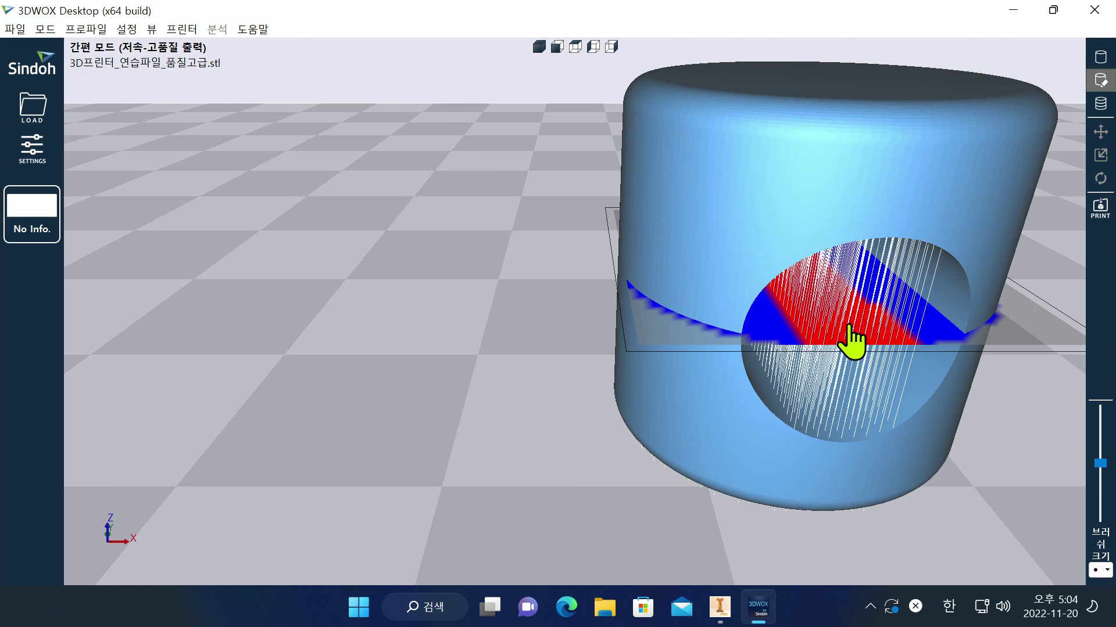
{"action": "scroll", "coordinate": [880, 340], "scroll_direction": "up", "scroll_amount": 1}
{"action": "scroll", "coordinate": [884, 336], "scroll_direction": "down", "scroll_amount": 1}
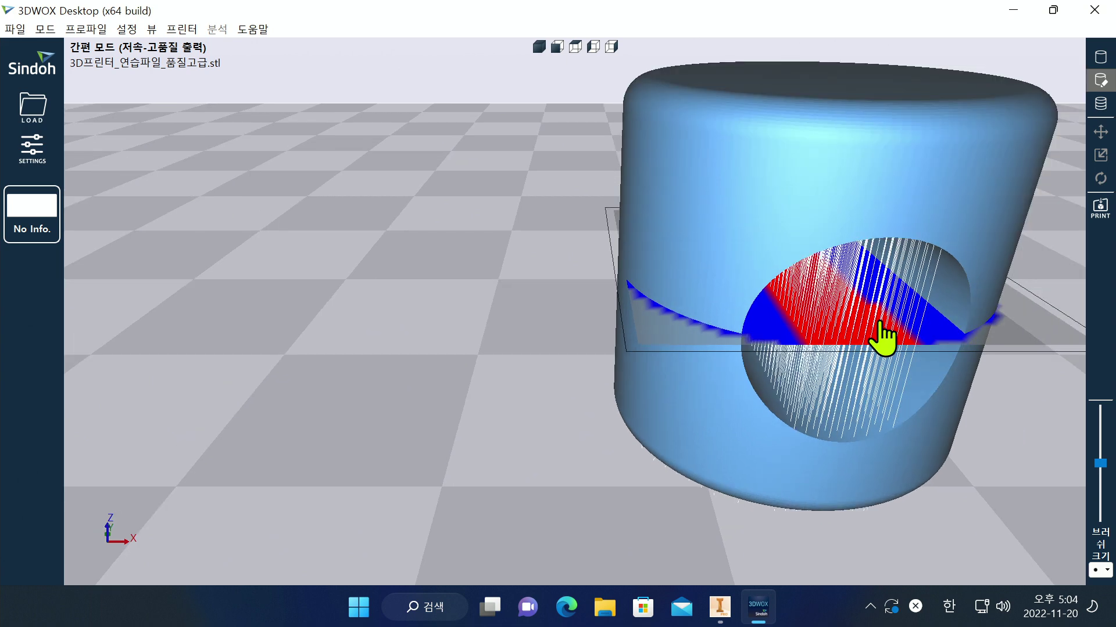
Step: Brush extra support onto the blue overhang areas inside the hole, and return to the model view
{"action": "right_click", "coordinate": [838, 311]}
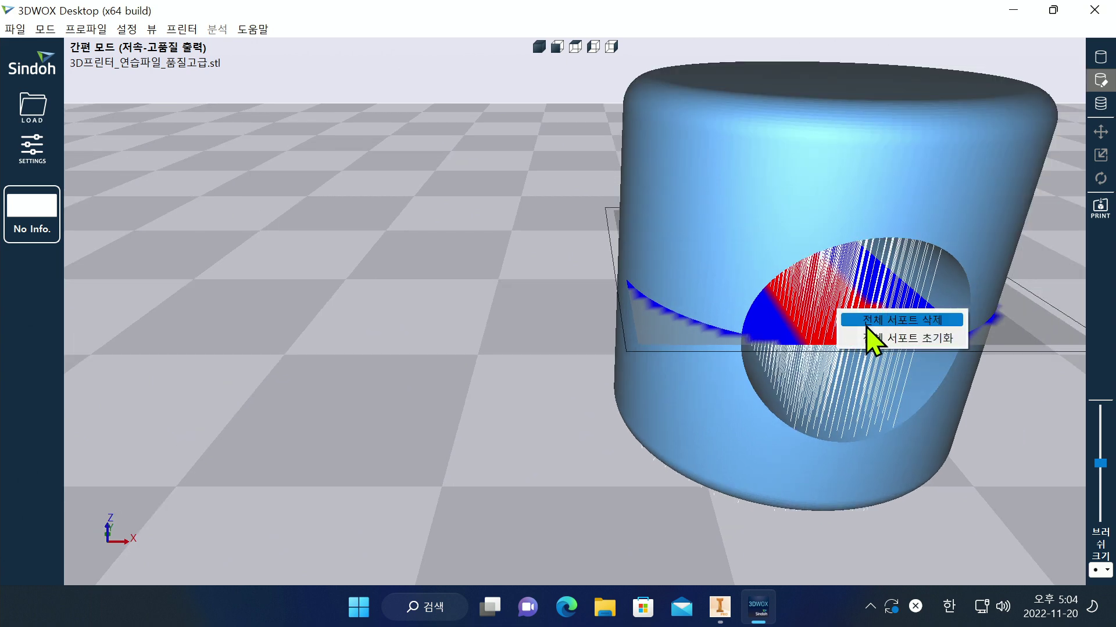
{"action": "left_click", "coordinate": [824, 274]}
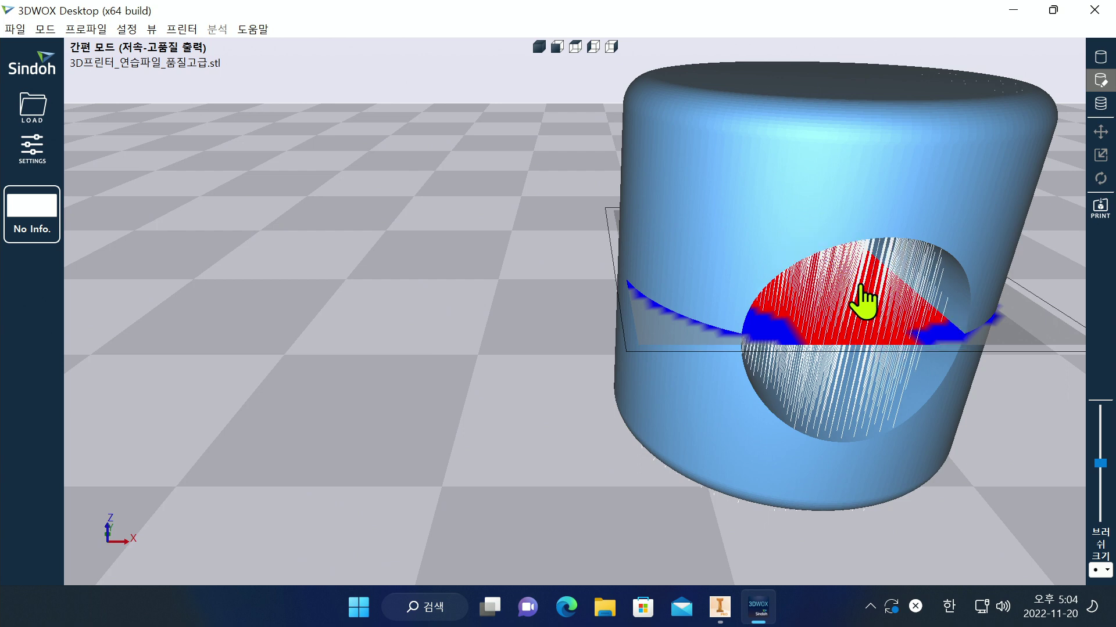
{"action": "scroll", "coordinate": [837, 331], "scroll_direction": "down", "scroll_amount": 3}
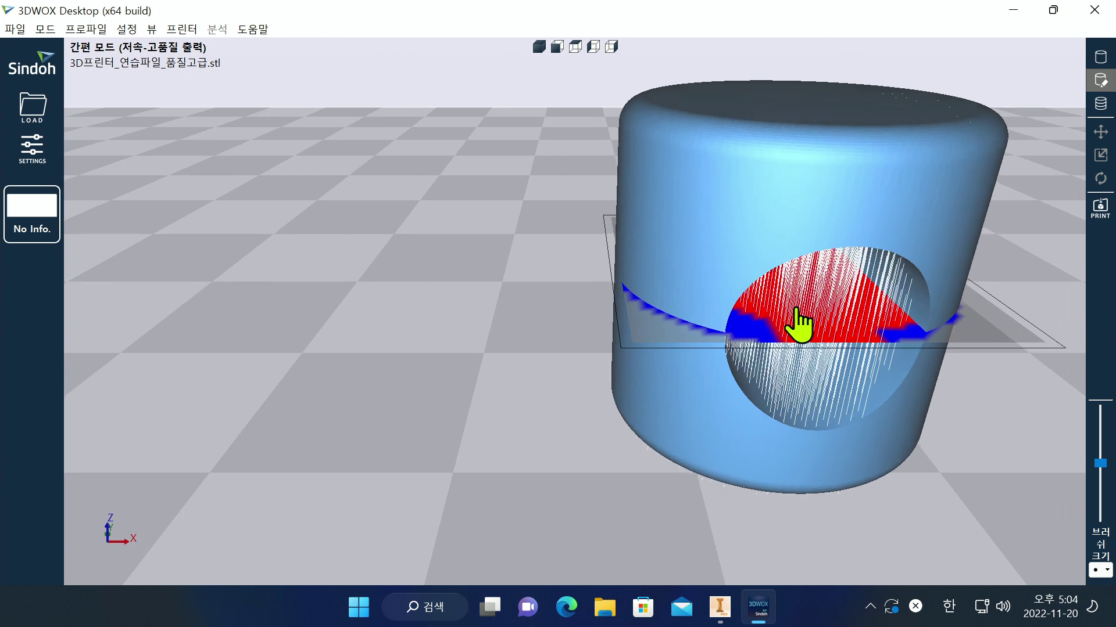
{"action": "left_click", "coordinate": [1101, 83]}
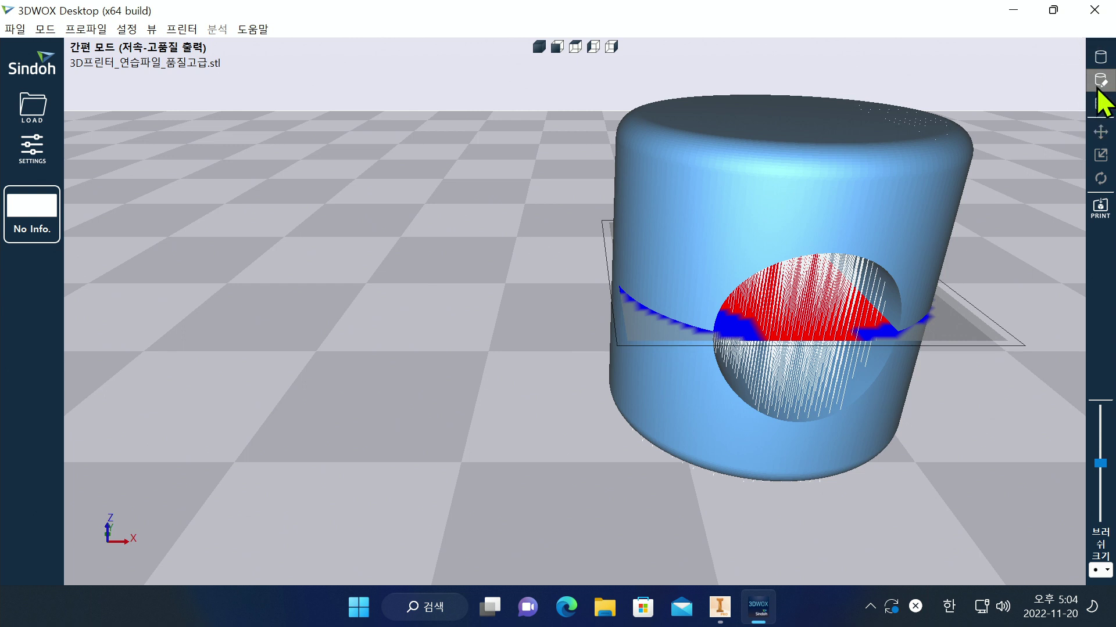
{"action": "left_click", "coordinate": [1102, 55]}
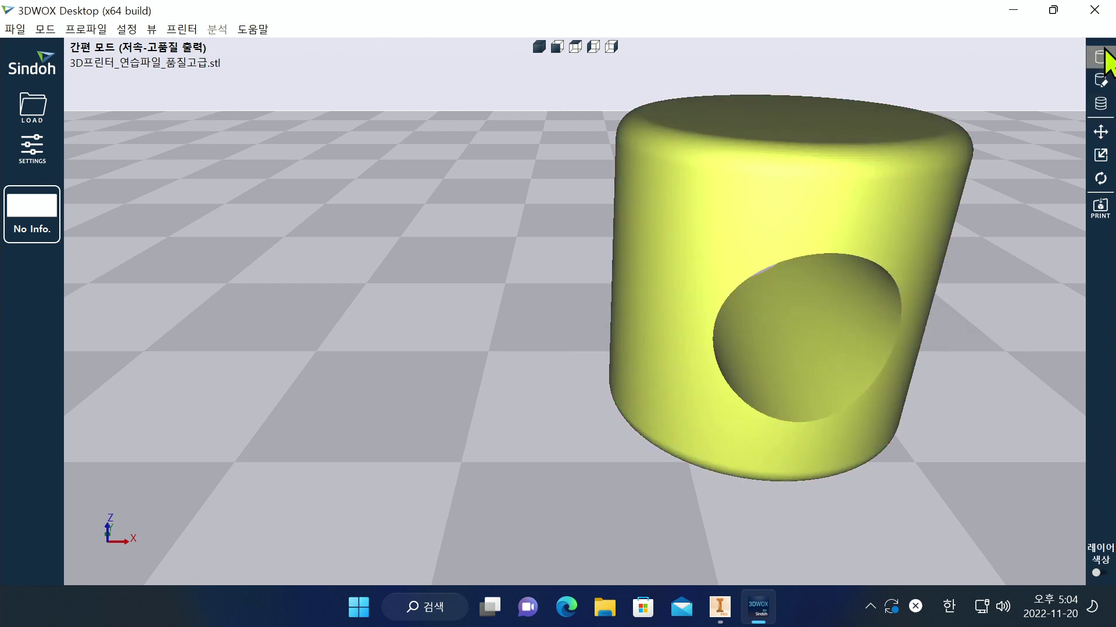
Step: Slice the cylinder for the layer view and examine its toolpaths and hole supports from a low, tilted angle
{"action": "left_click", "coordinate": [1098, 105]}
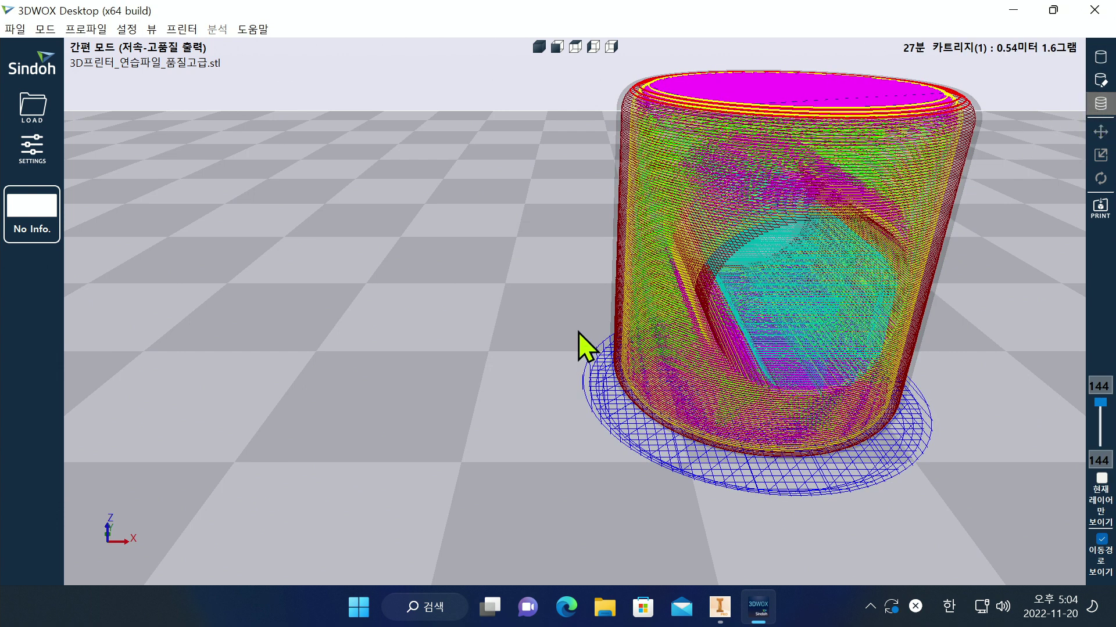
{"action": "scroll", "coordinate": [573, 326], "scroll_direction": "up", "scroll_amount": 5}
{"action": "scroll", "coordinate": [581, 312], "scroll_direction": "down", "scroll_amount": 5}
{"action": "scroll", "coordinate": [951, 234], "scroll_direction": "down", "scroll_amount": 3}
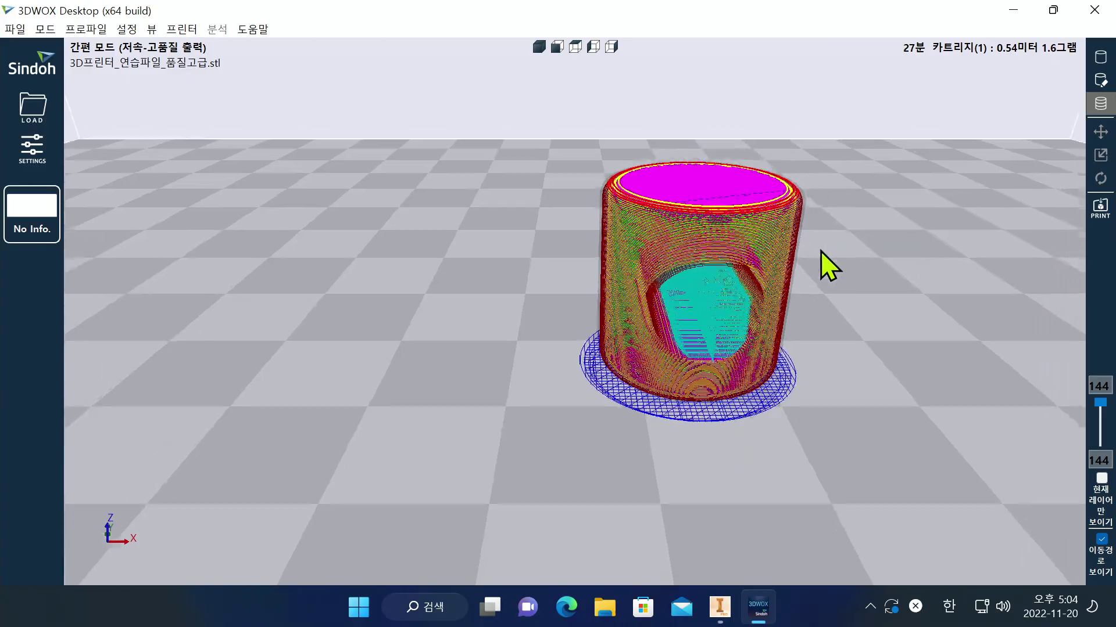
{"action": "right_click_drag", "start_coordinate": [766, 274], "coordinate": [685, 238]}
{"action": "scroll", "coordinate": [686, 238], "scroll_direction": "up", "scroll_amount": 8}
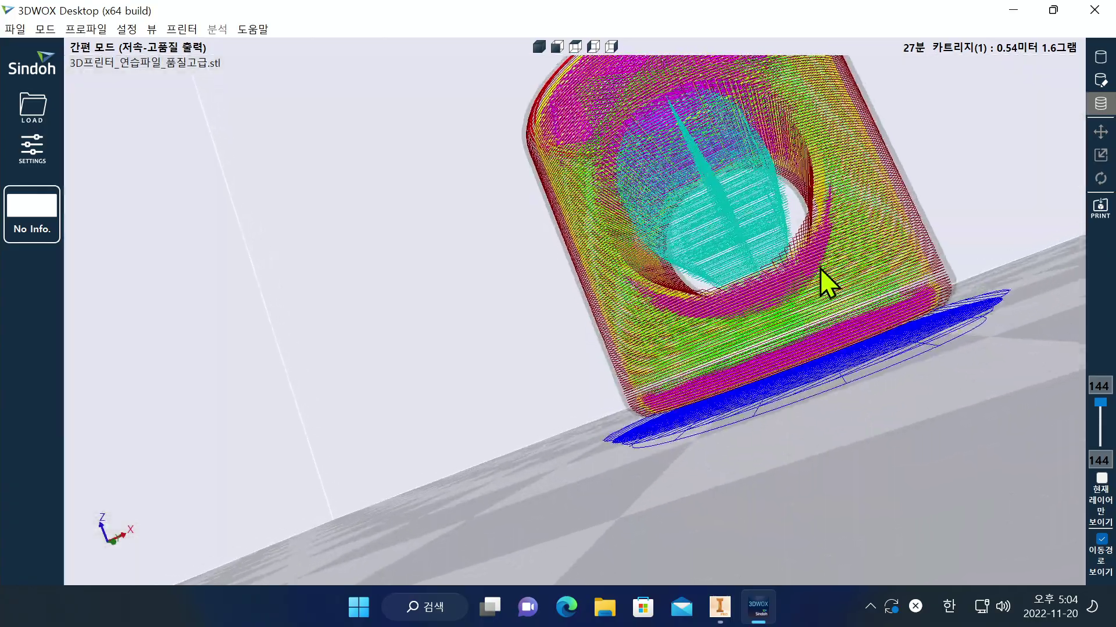
{"action": "scroll", "coordinate": [658, 319], "scroll_direction": "down", "scroll_amount": 5}
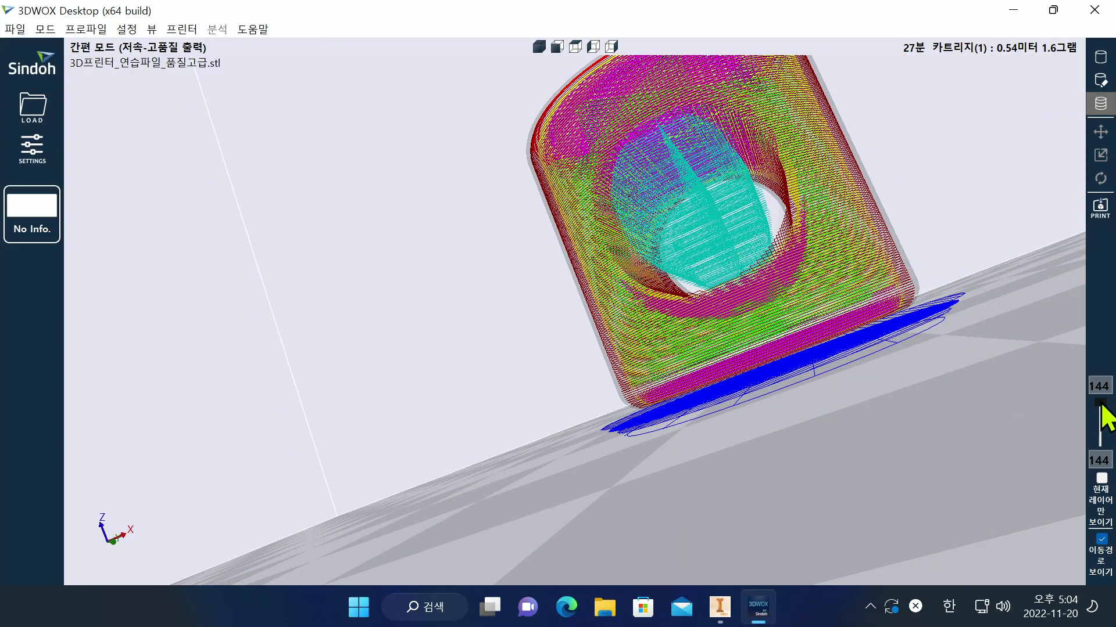
Step: Inspect layer 60 alone with 현재 레이어만 보이기, and the cumulative layers up to 51 with that option off
{"action": "mouse_move", "coordinate": [1101, 405]}
{"action": "left_mouse_down"}
{"action": "mouse_move", "coordinate": [1101, 443]}
{"action": "mouse_move", "coordinate": [1097, 406]}
{"action": "left_mouse_up"}
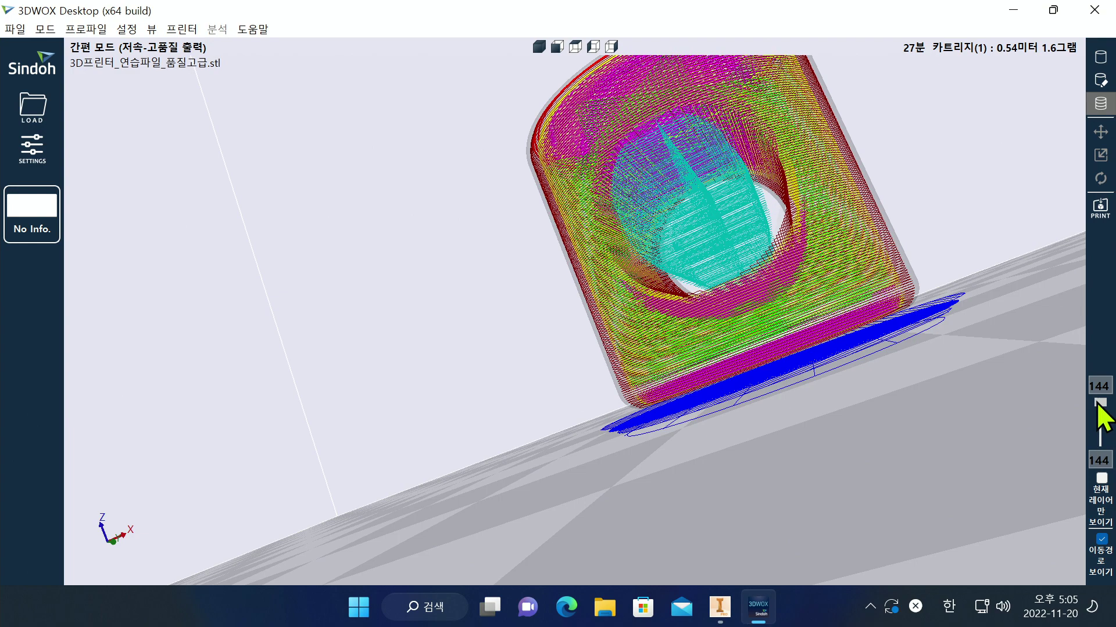
{"action": "left_click", "coordinate": [1102, 481]}
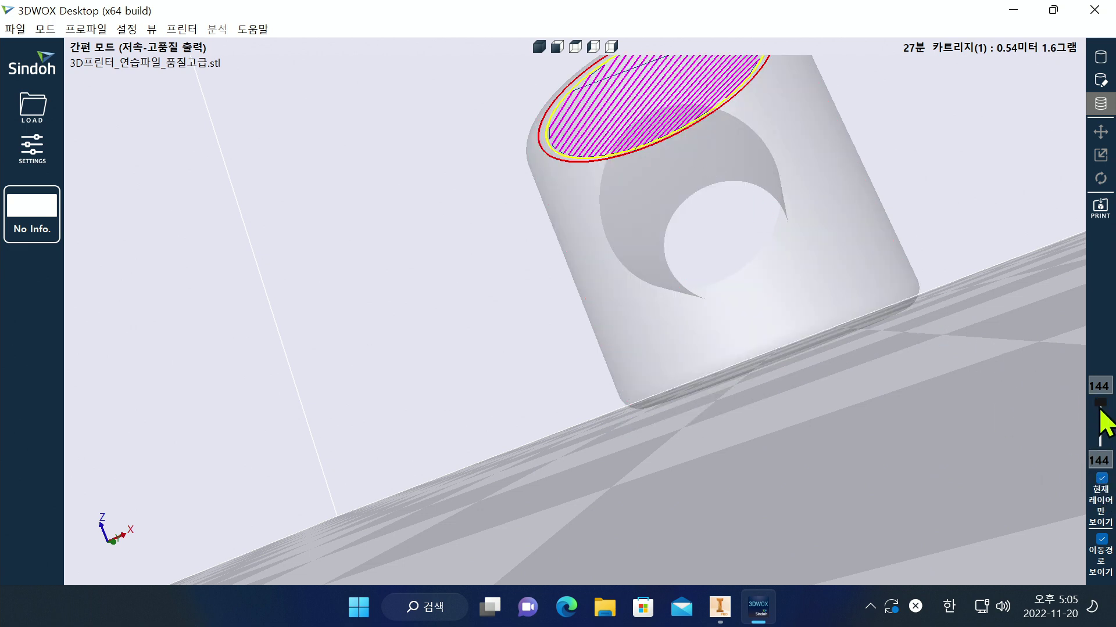
{"action": "left_click_drag", "start_coordinate": [1103, 409], "coordinate": [1090, 430]}
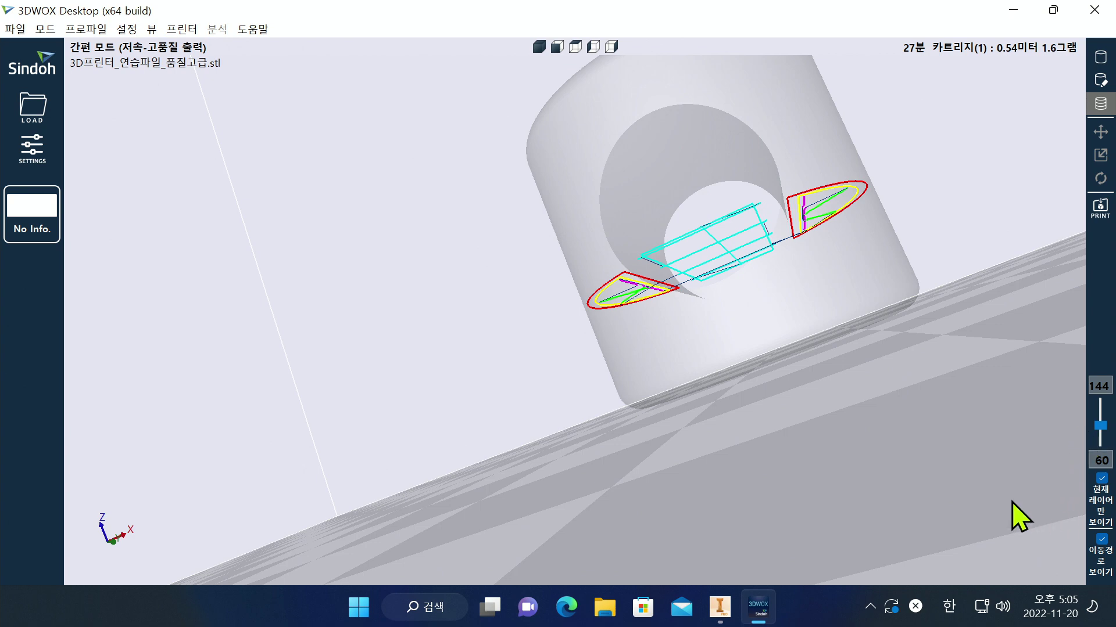
{"action": "left_click", "coordinate": [1101, 478]}
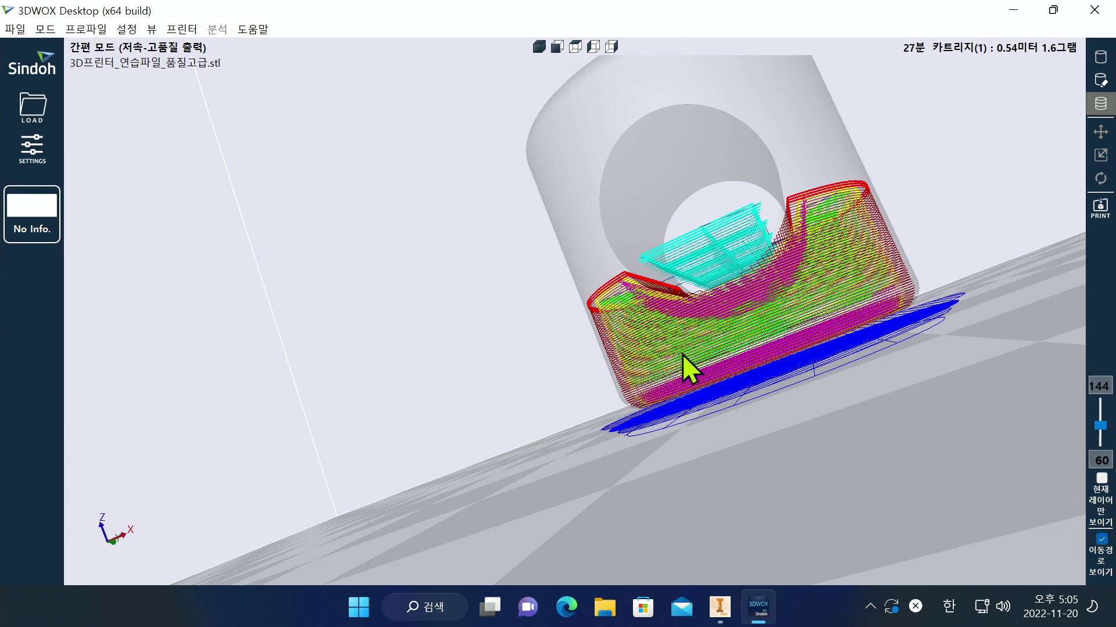
{"action": "left_click_drag", "start_coordinate": [1100, 427], "coordinate": [1050, 430]}
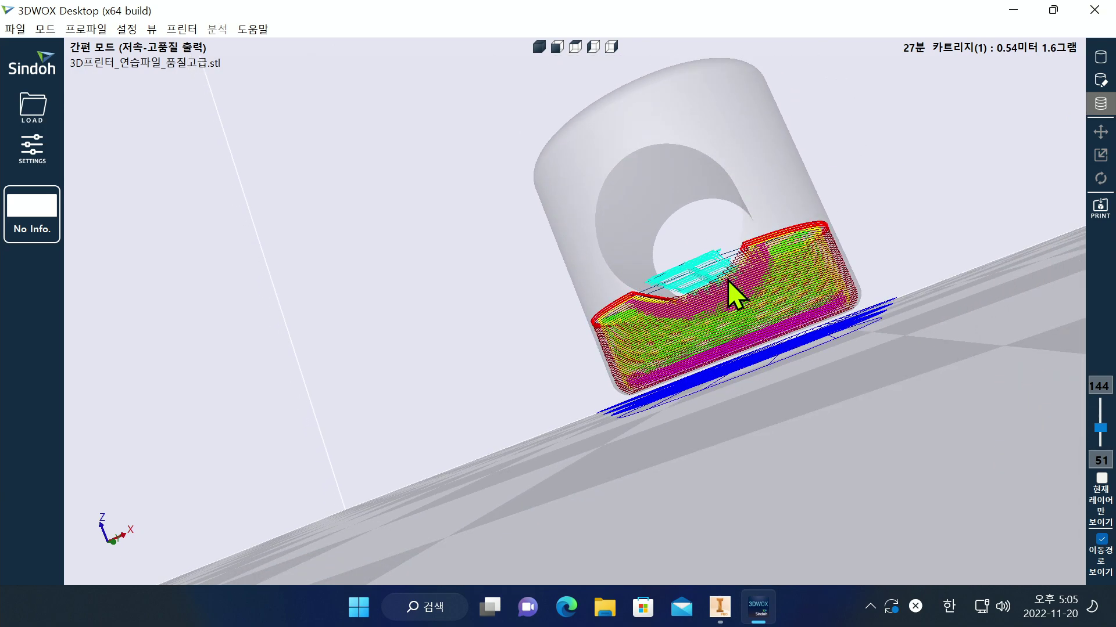
Step: Examine the infill and hole-support toolpaths of the layers up to 51 from a low angle and from above
{"action": "right_click_drag", "start_coordinate": [716, 250], "coordinate": [883, 199]}
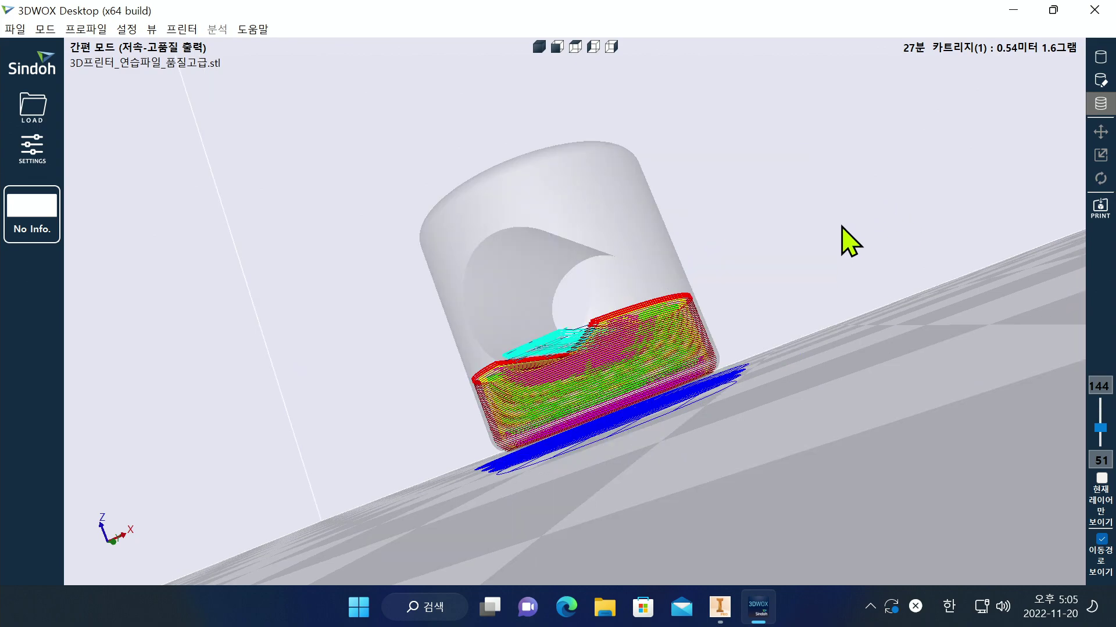
{"action": "right_click_drag", "start_coordinate": [779, 218], "coordinate": [779, 289]}
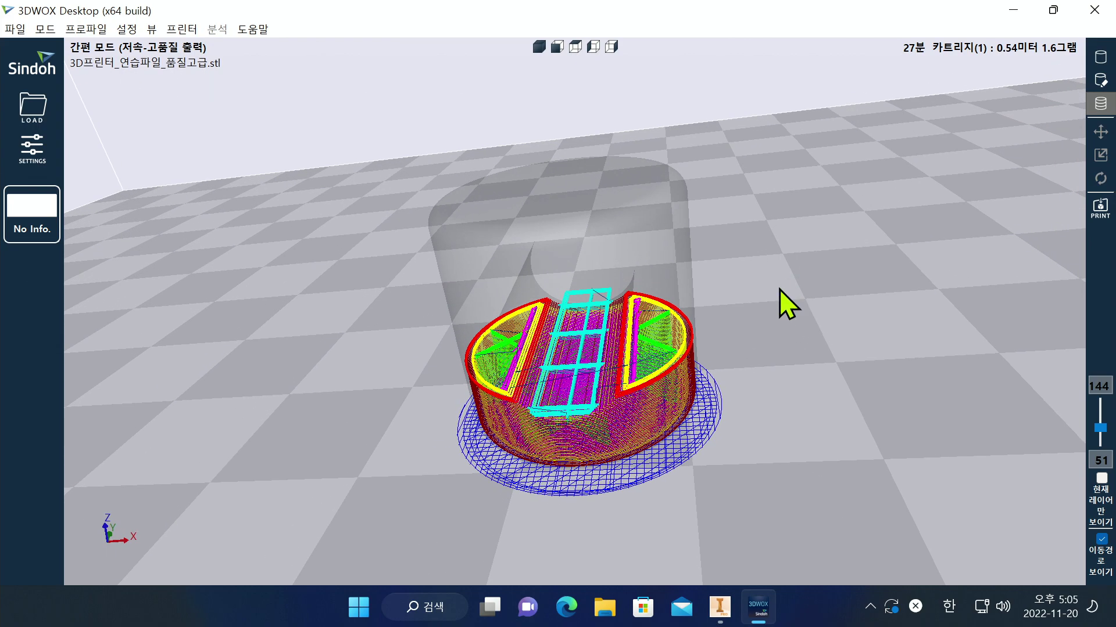
{"action": "scroll", "coordinate": [475, 371], "scroll_direction": "up", "scroll_amount": 5}
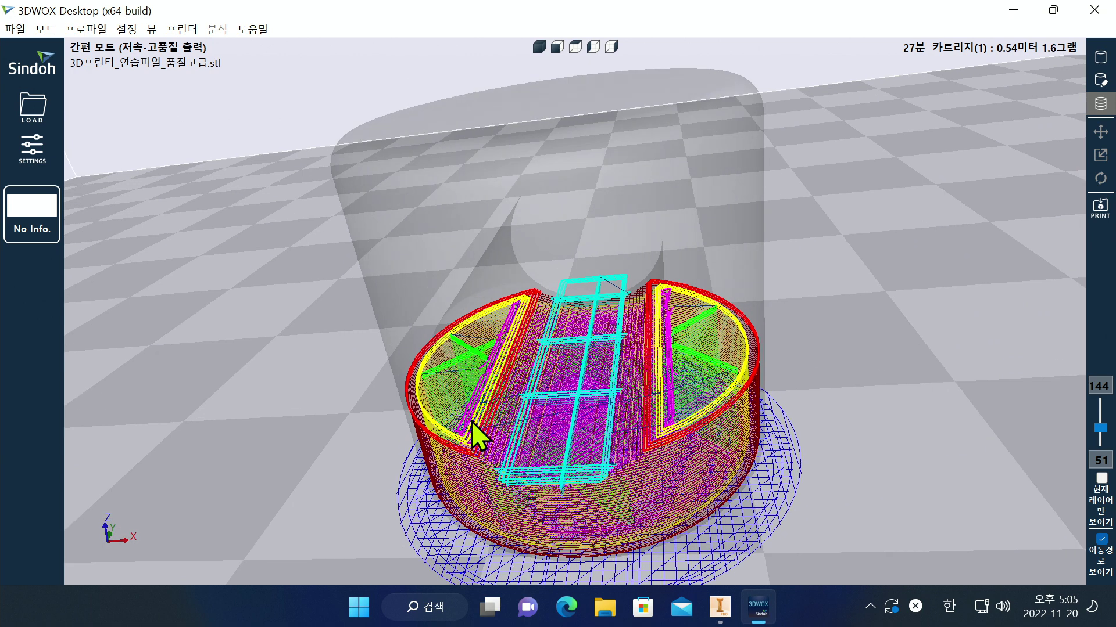
{"action": "left_click", "coordinate": [530, 350]}
Step: Set the quick print setting to 고속 출력 and apply it so the cylinder is sliced again
{"action": "left_click", "coordinate": [42, 151]}
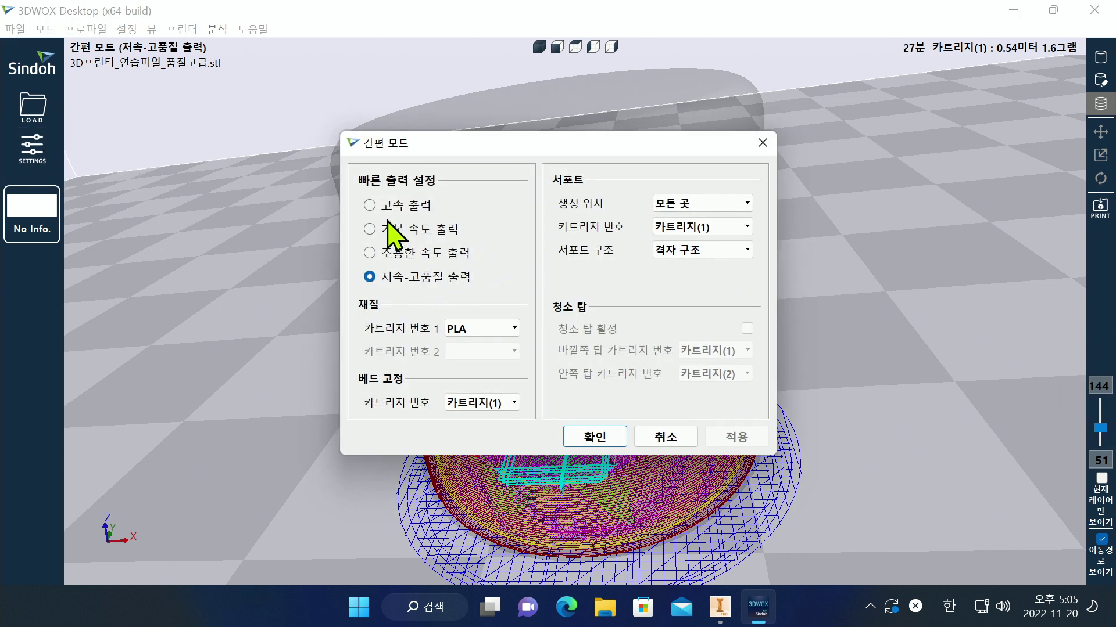
{"action": "left_click", "coordinate": [390, 207]}
{"action": "left_click", "coordinate": [737, 436]}
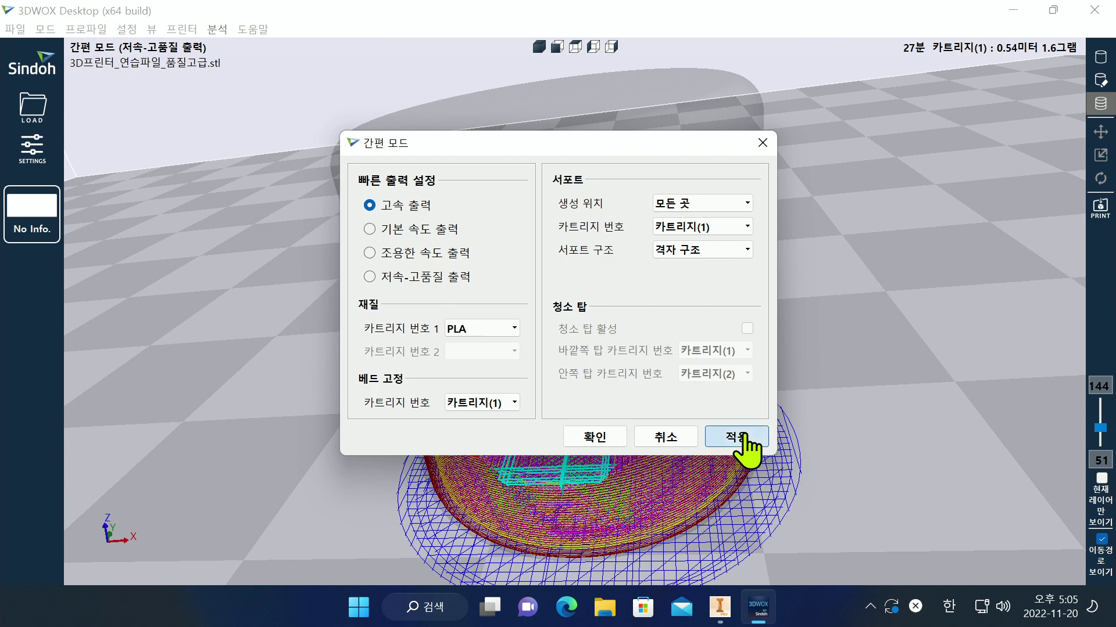
{"action": "left_click", "coordinate": [595, 437]}
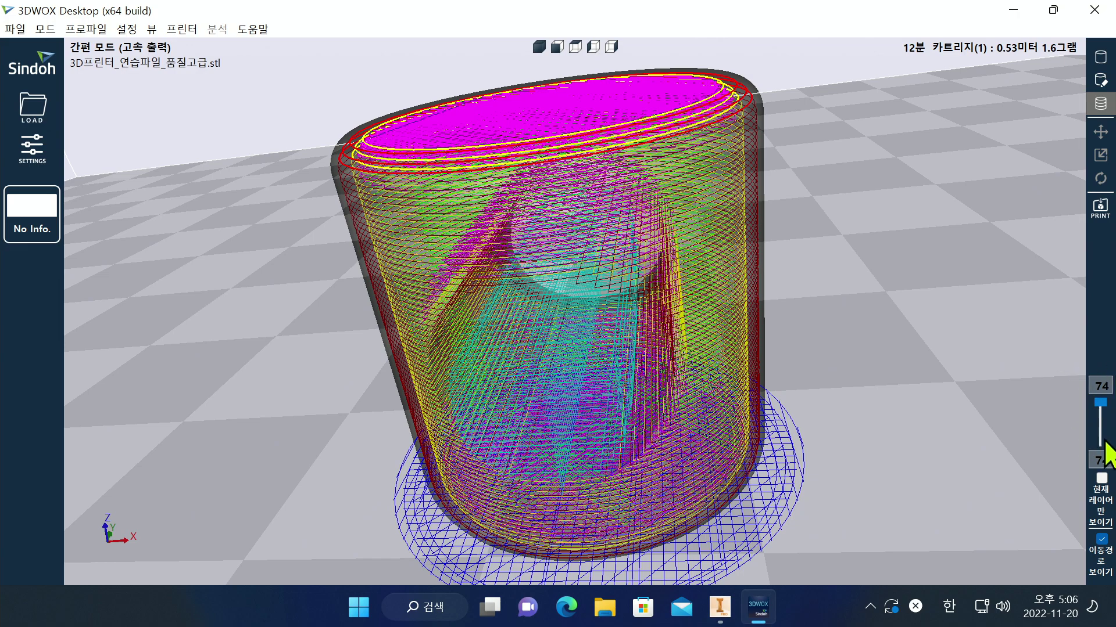
Step: Lower the layer preview to layer 22 and examine the walls and infill of the fast print
{"action": "left_click_drag", "start_coordinate": [1102, 403], "coordinate": [1107, 430]}
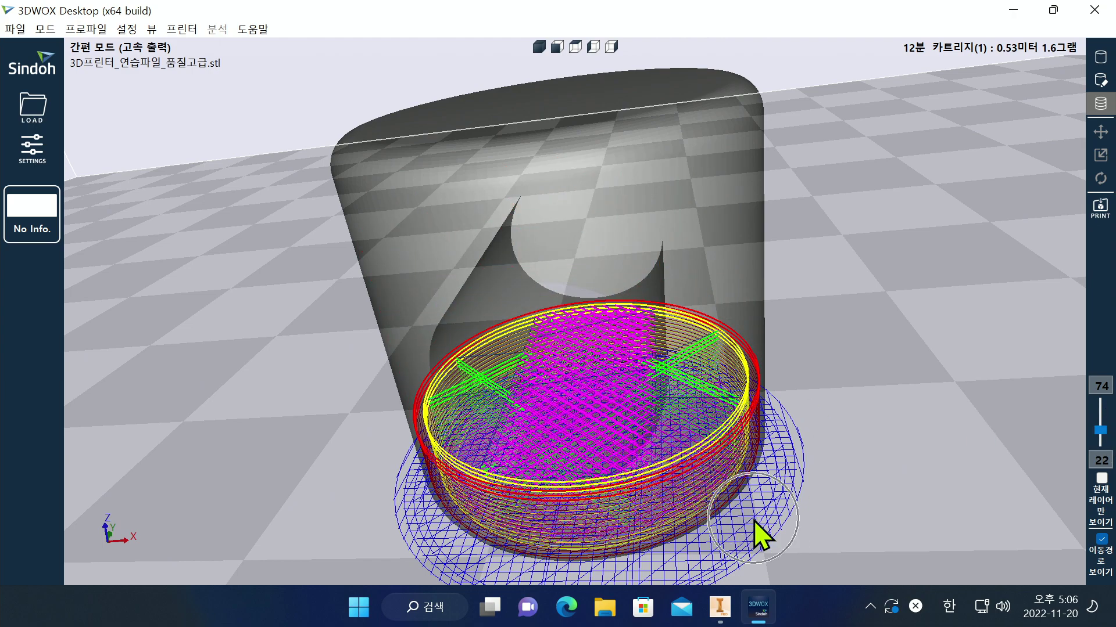
{"action": "right_click_drag", "start_coordinate": [750, 540], "coordinate": [714, 471]}
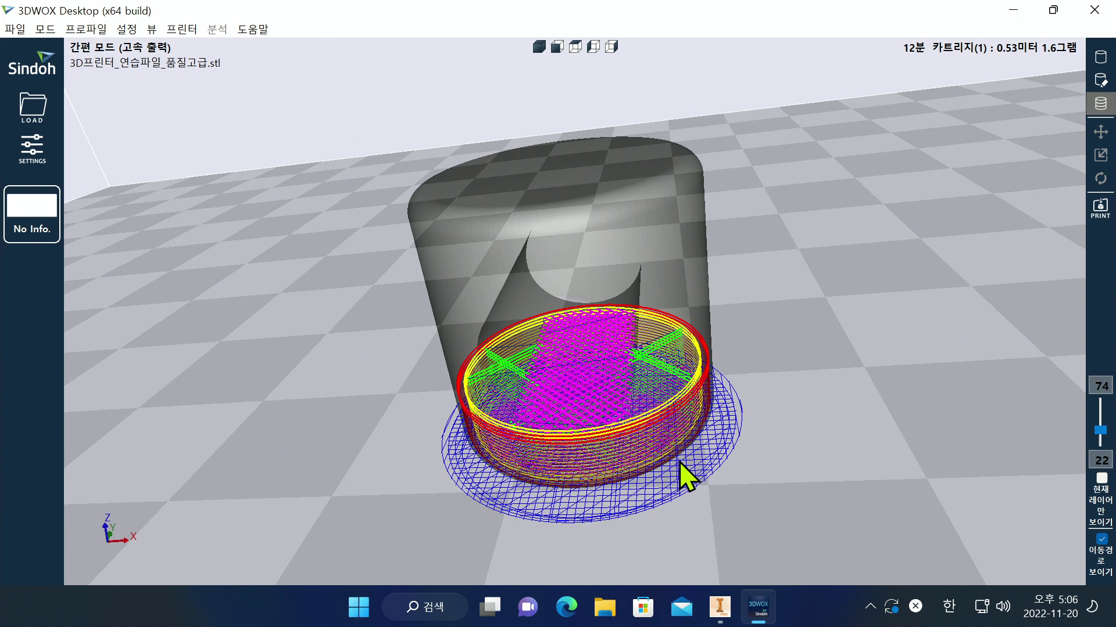
{"action": "scroll", "coordinate": [633, 465], "scroll_direction": "up", "scroll_amount": 3}
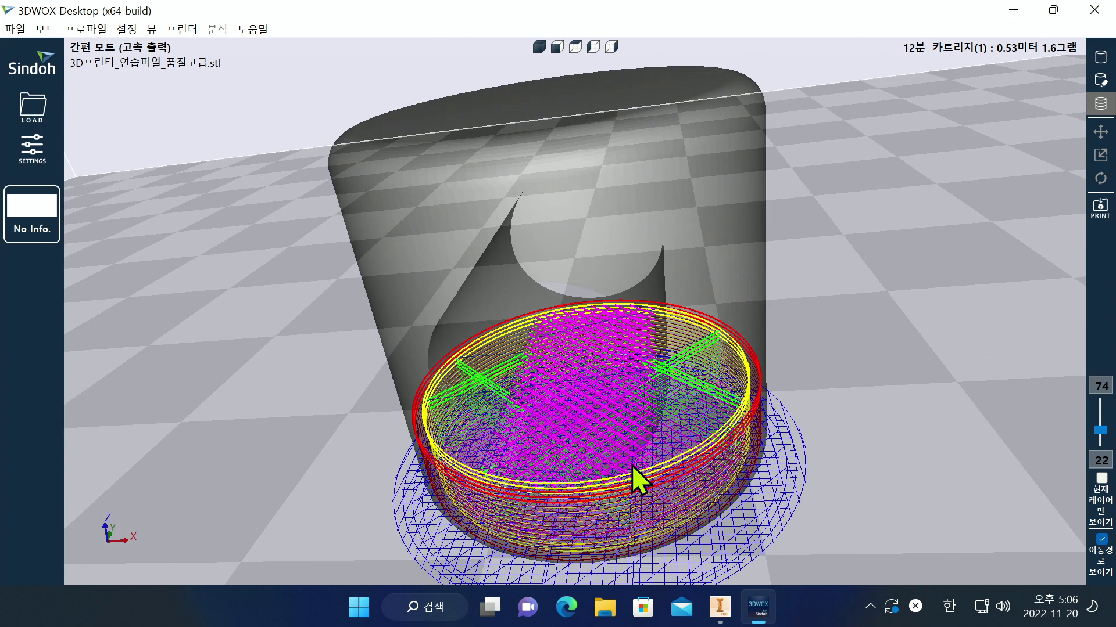
{"action": "scroll", "coordinate": [632, 466], "scroll_direction": "down", "scroll_amount": 1}
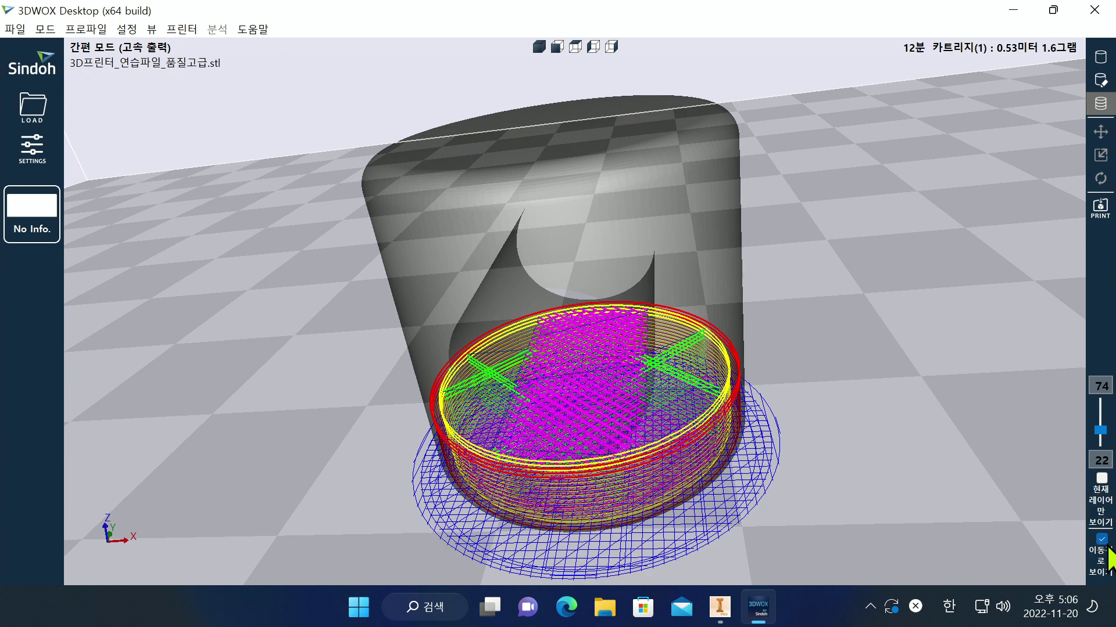
Step: Compare the toolpaths up to layer 22 with 이동경로 보기 on and off, leaving the option off
{"action": "scroll", "coordinate": [635, 471], "scroll_direction": "up", "scroll_amount": 3}
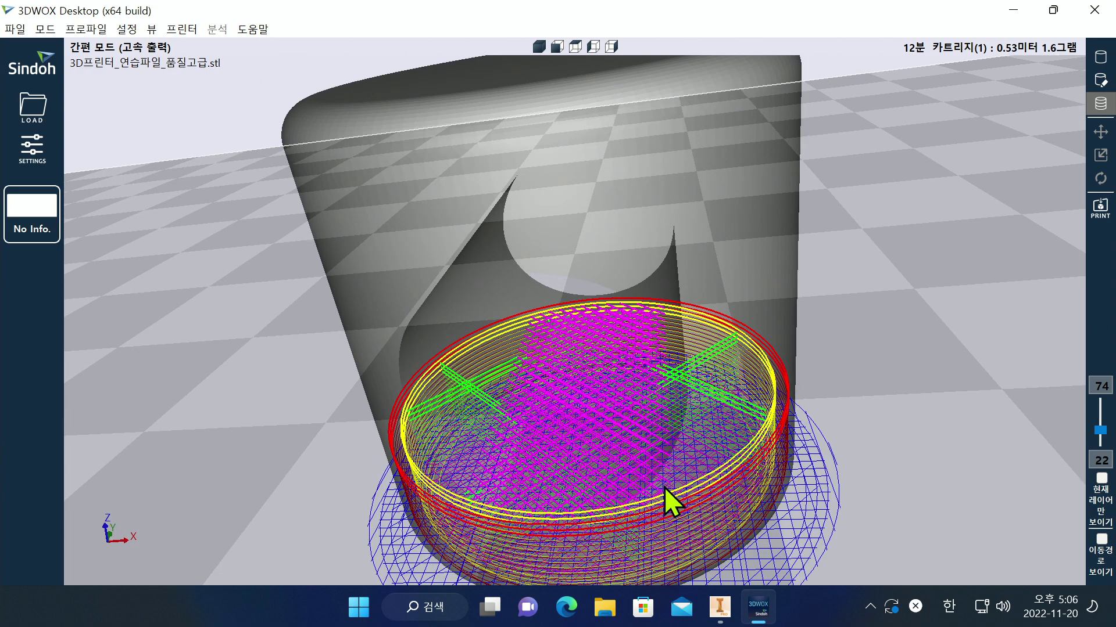
{"action": "left_click", "coordinate": [664, 487]}
{"action": "scroll", "coordinate": [664, 487], "scroll_direction": "down", "scroll_amount": 3}
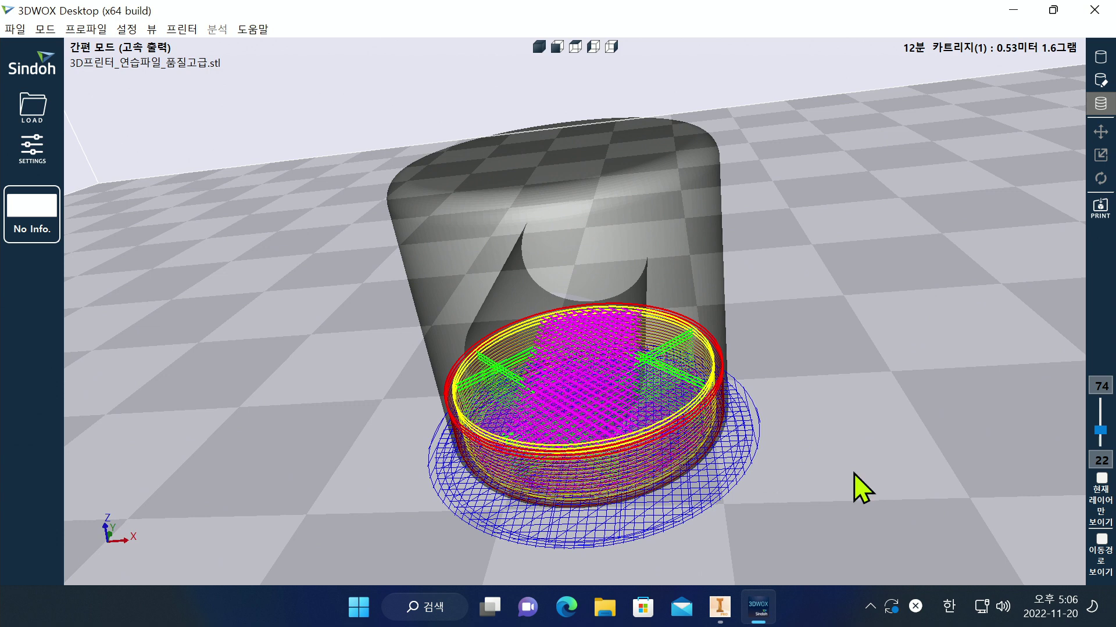
{"action": "left_click", "coordinate": [1101, 540]}
{"action": "scroll", "coordinate": [524, 426], "scroll_direction": "up", "scroll_amount": 6}
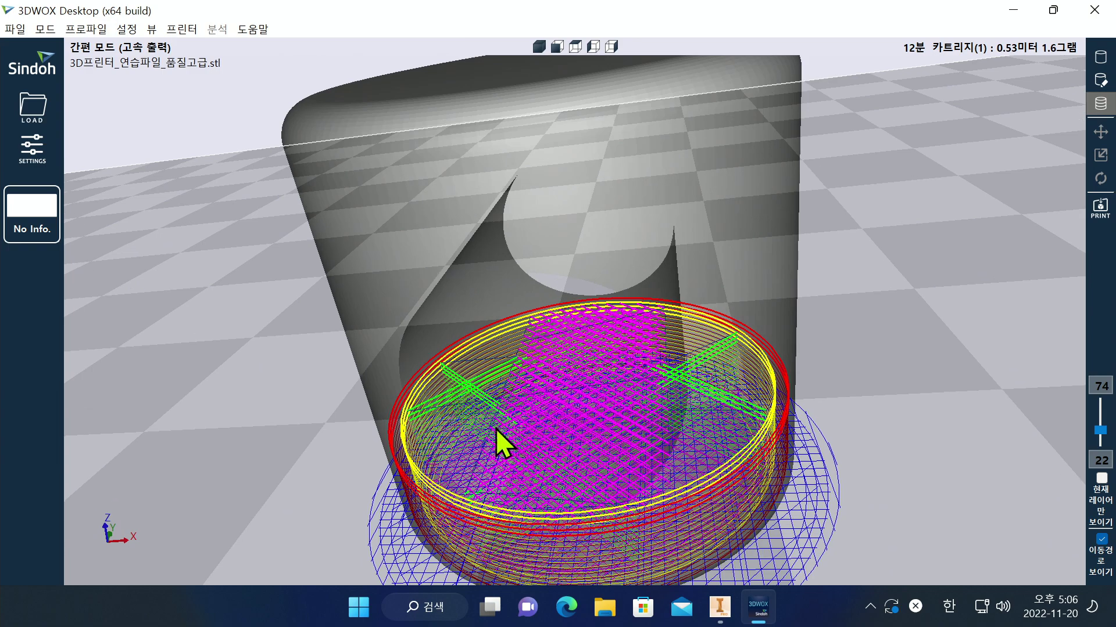
{"action": "scroll", "coordinate": [495, 428], "scroll_direction": "down", "scroll_amount": 3}
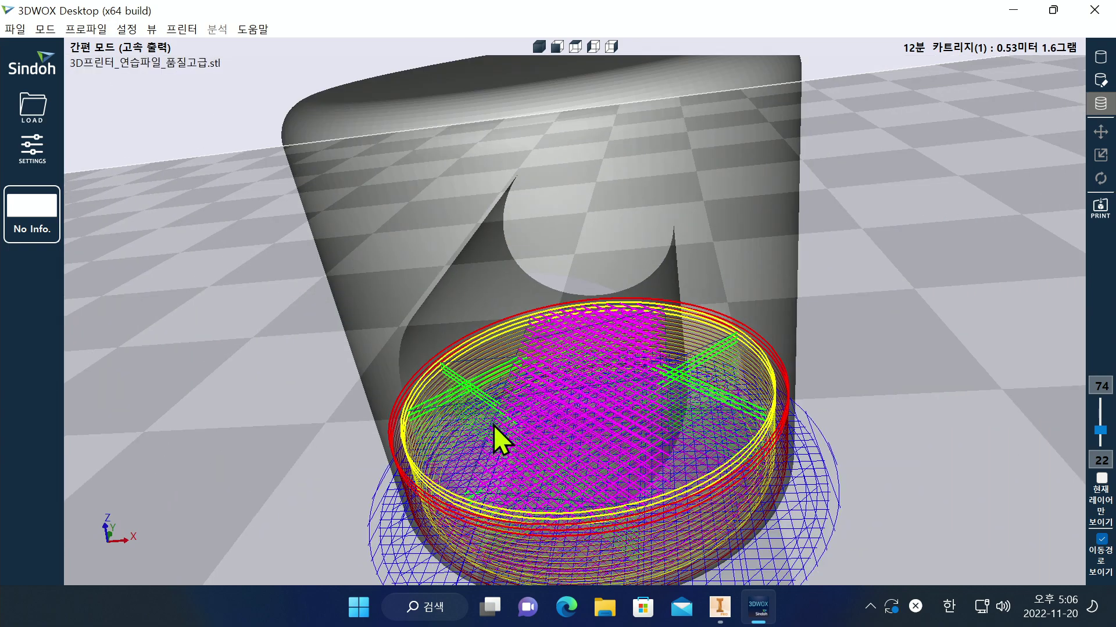
{"action": "left_click", "coordinate": [1103, 551]}
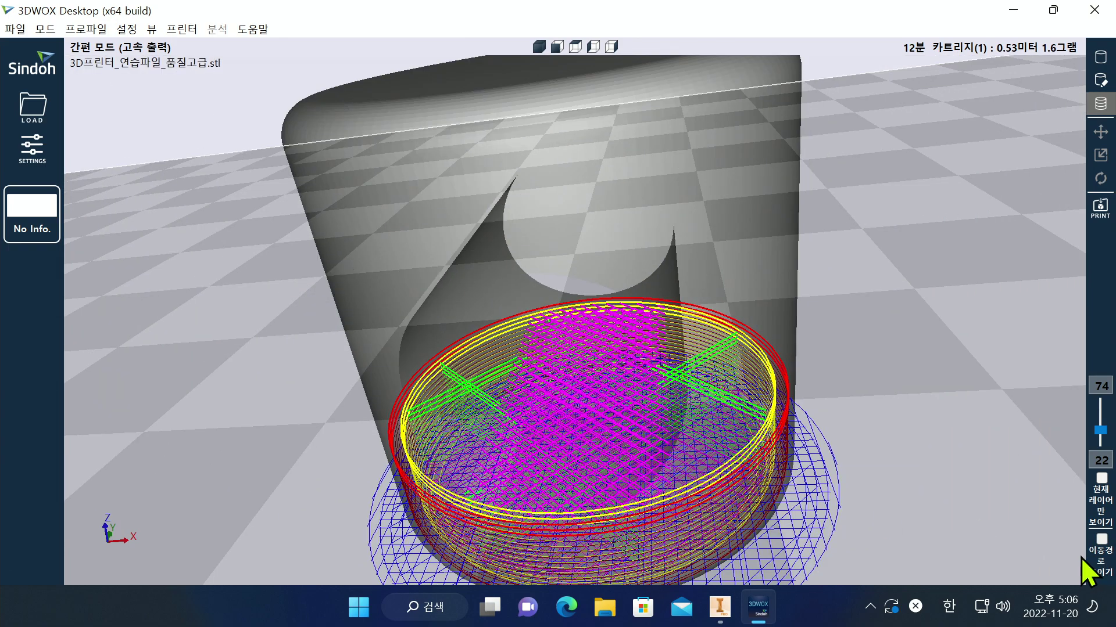
{"action": "scroll", "coordinate": [533, 353], "scroll_direction": "up", "scroll_amount": 2}
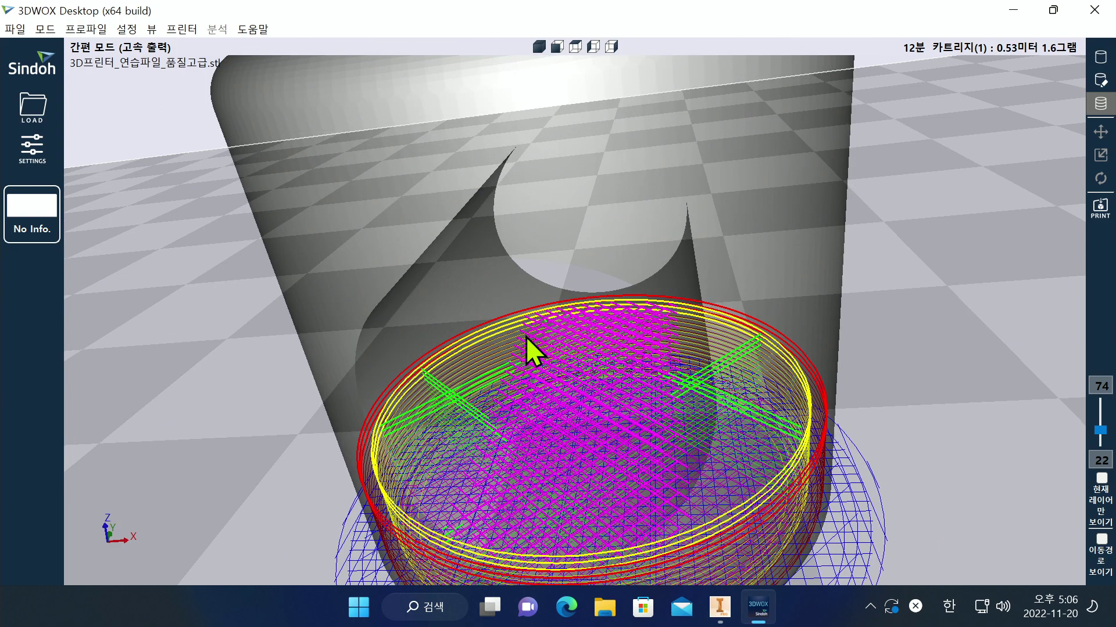
{"action": "scroll", "coordinate": [531, 337], "scroll_direction": "down", "scroll_amount": 2}
{"action": "scroll", "coordinate": [552, 429], "scroll_direction": "up", "scroll_amount": 5}
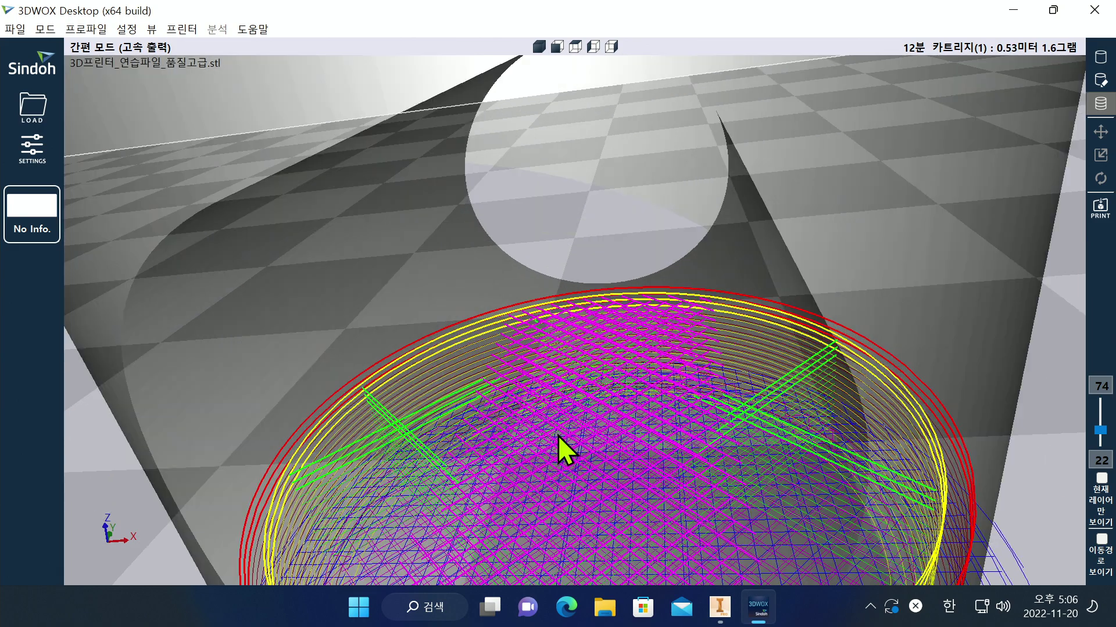
{"action": "scroll", "coordinate": [558, 436], "scroll_direction": "down", "scroll_amount": 3}
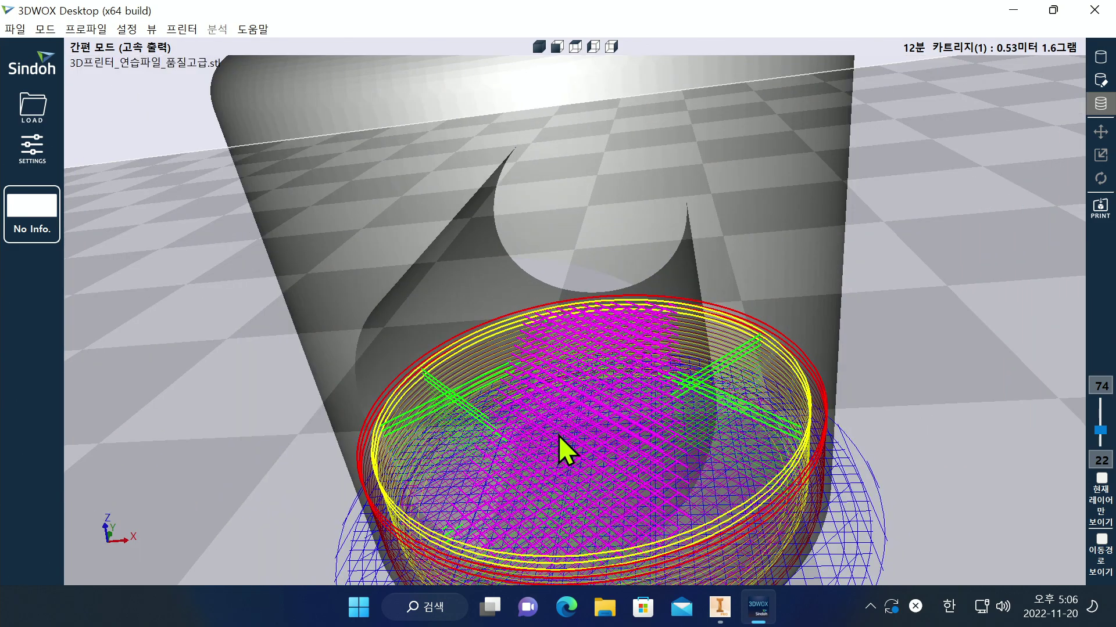
Step: Raise the layer preview through layers 69 and 71 to the final layer 74 and examine the complete toolpaths
{"action": "left_click_drag", "start_coordinate": [1098, 431], "coordinate": [1100, 405]}
{"action": "scroll", "coordinate": [686, 459], "scroll_direction": "down", "scroll_amount": 3}
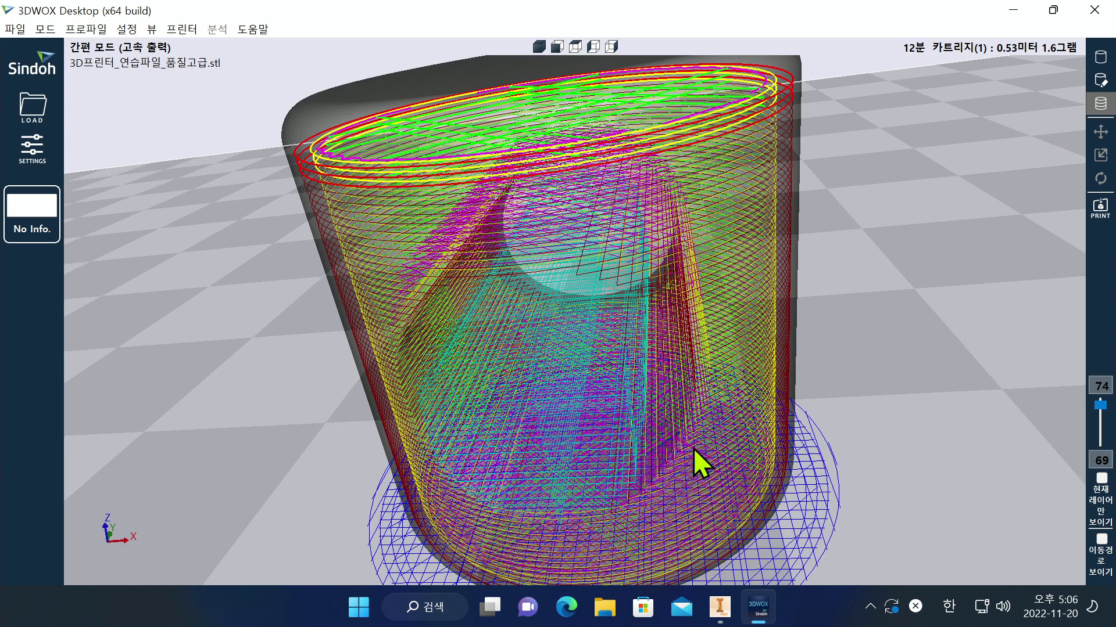
{"action": "scroll", "coordinate": [694, 449], "scroll_direction": "down", "scroll_amount": 2}
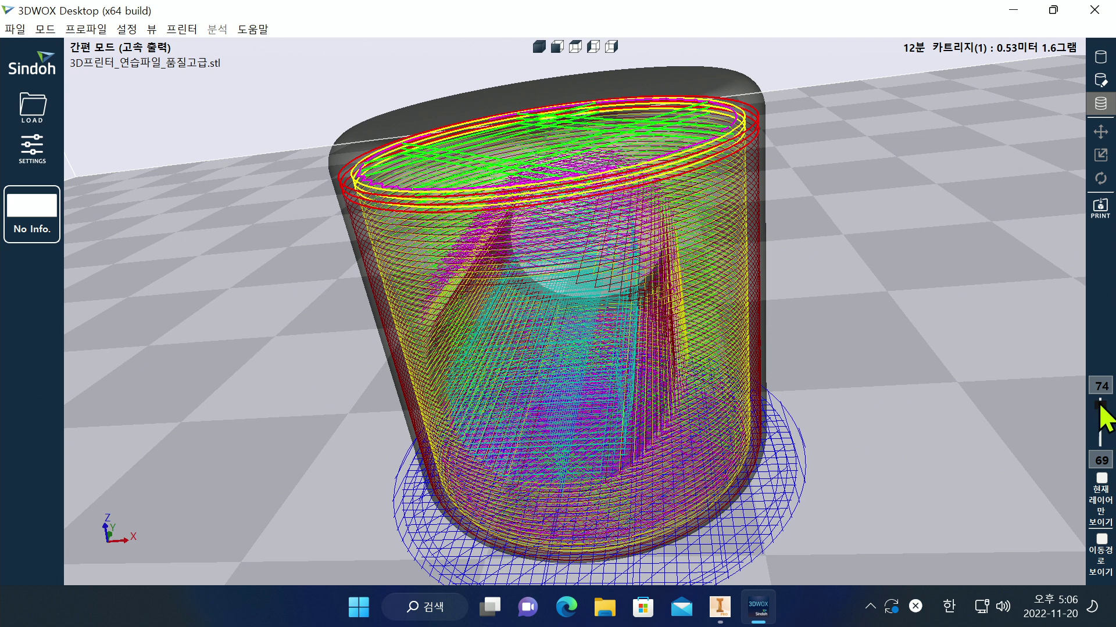
{"action": "left_click_drag", "start_coordinate": [1100, 406], "coordinate": [1100, 403]}
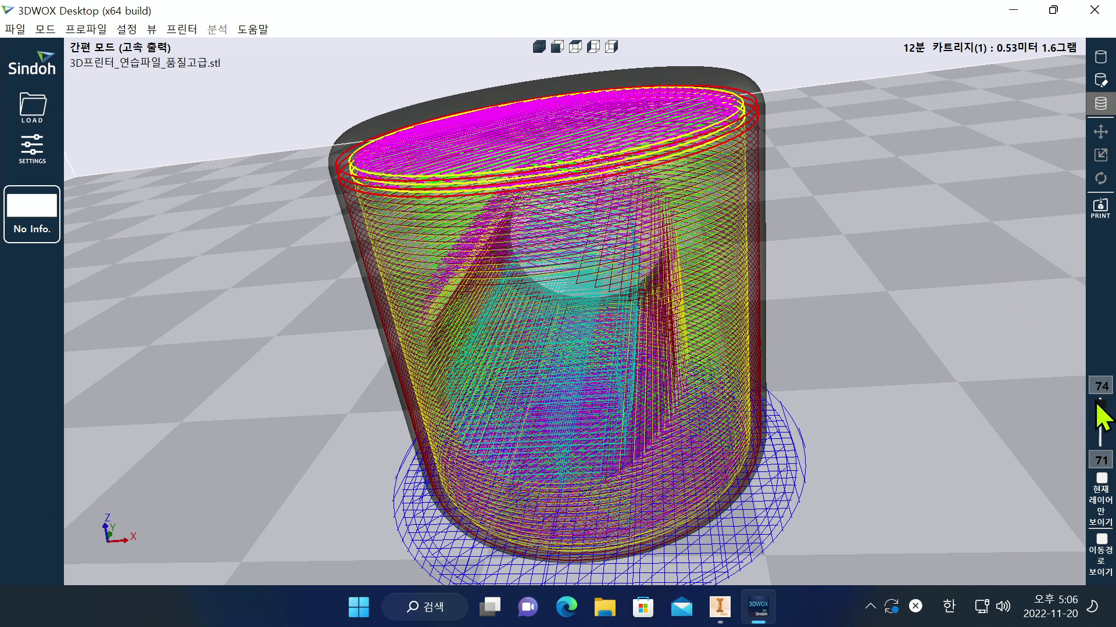
{"action": "left_click_drag", "start_coordinate": [1099, 406], "coordinate": [1094, 398]}
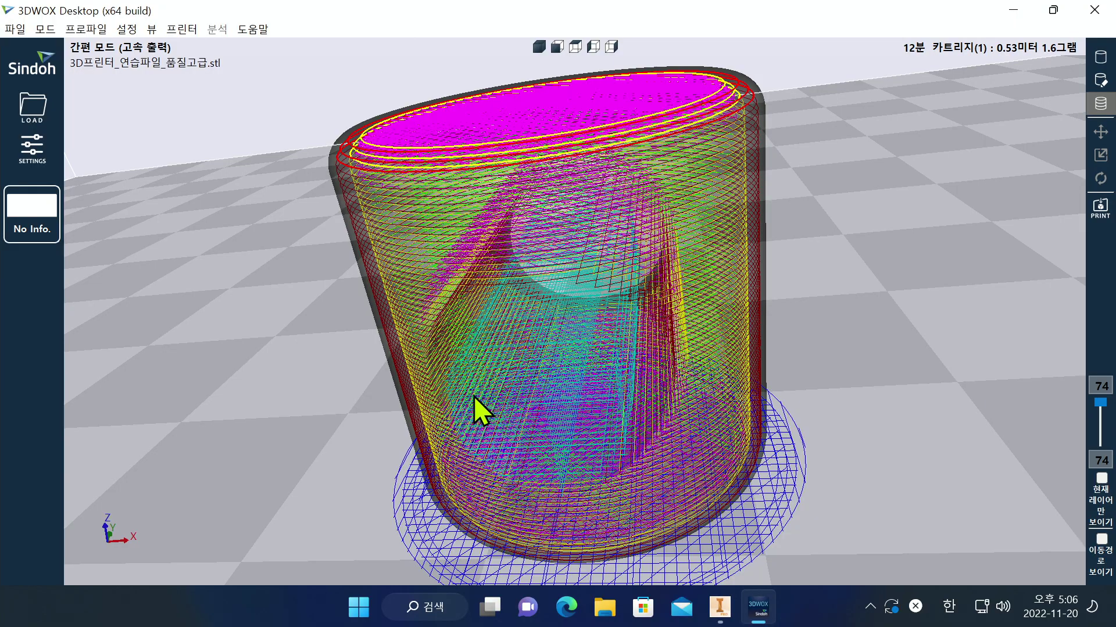
{"action": "scroll", "coordinate": [548, 392], "scroll_direction": "up", "scroll_amount": 3}
{"action": "scroll", "coordinate": [553, 416], "scroll_direction": "down", "scroll_amount": 5}
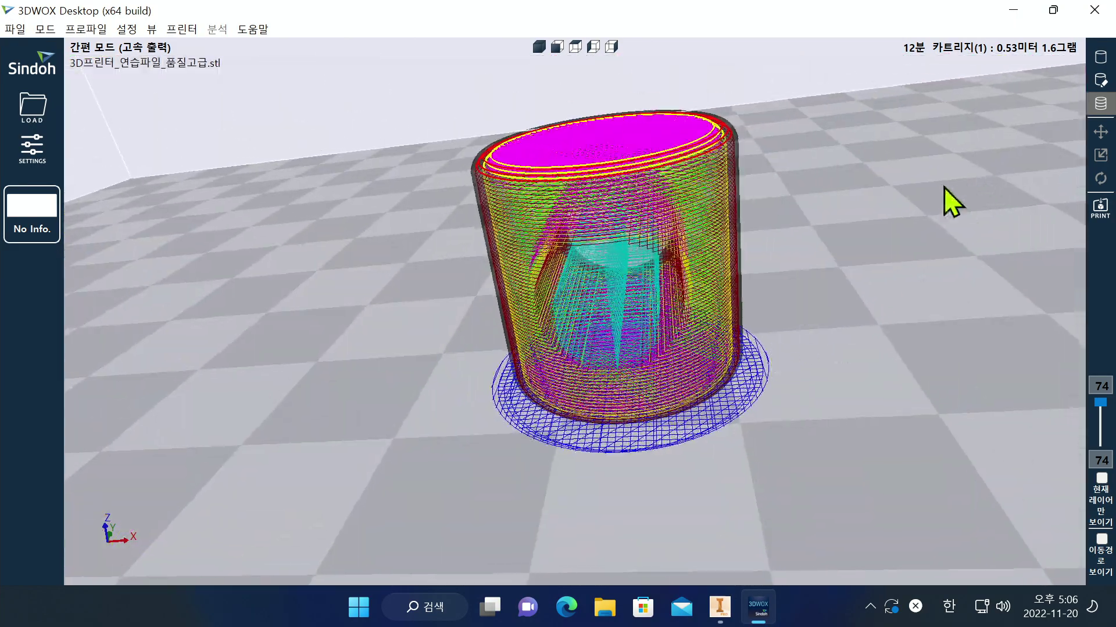
{"action": "scroll", "coordinate": [465, 360], "scroll_direction": "up", "scroll_amount": 2}
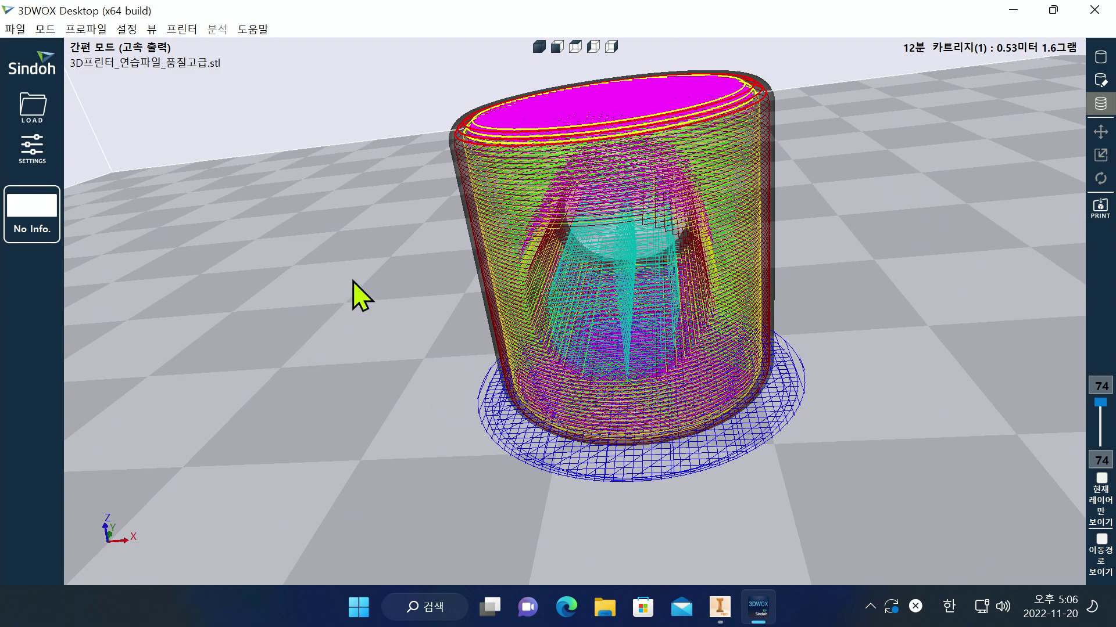
Step: Save the sliced cylinder's G-code to the desktop as 3D프린터_연습파일_품질고급 in gcode format
{"action": "left_click", "coordinate": [15, 29]}
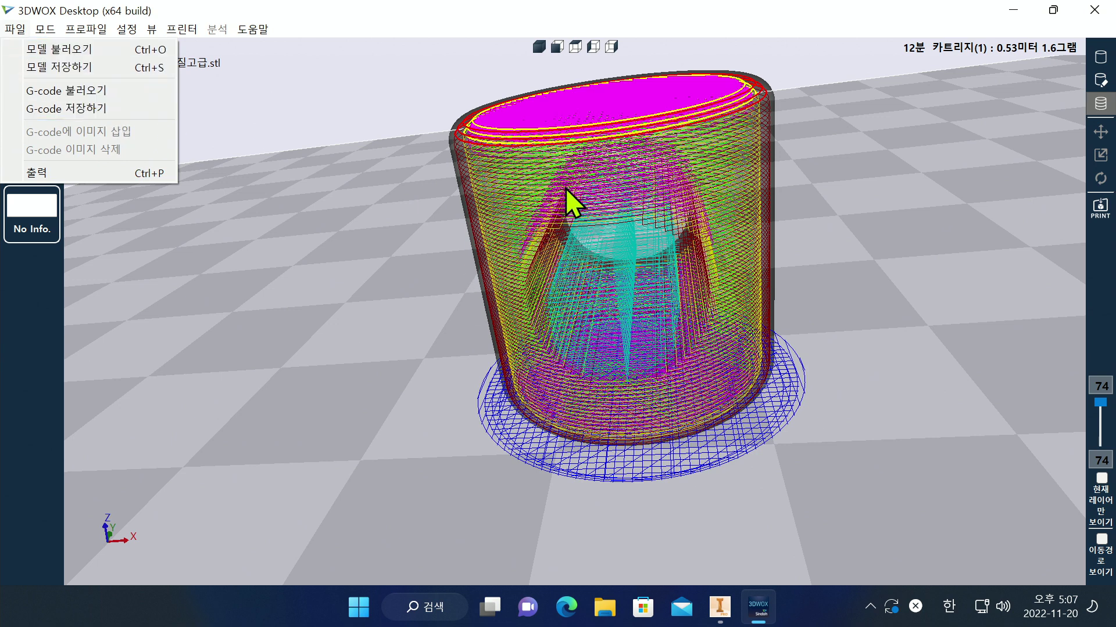
{"action": "left_click", "coordinate": [103, 110]}
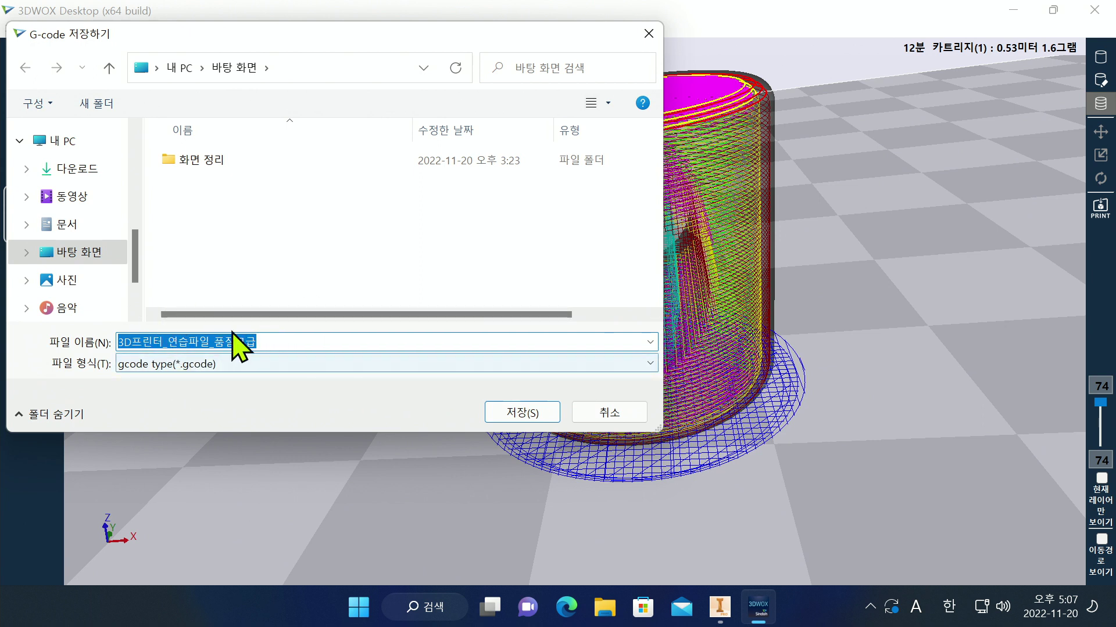
{"action": "left_click", "coordinate": [510, 418]}
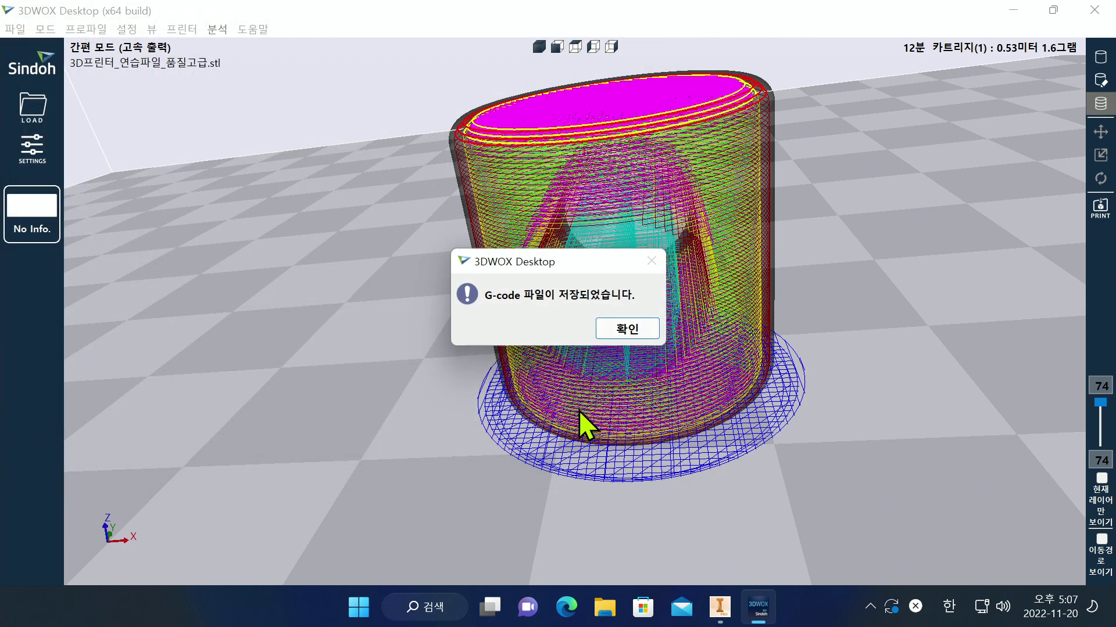
{"action": "left_click", "coordinate": [630, 333]}
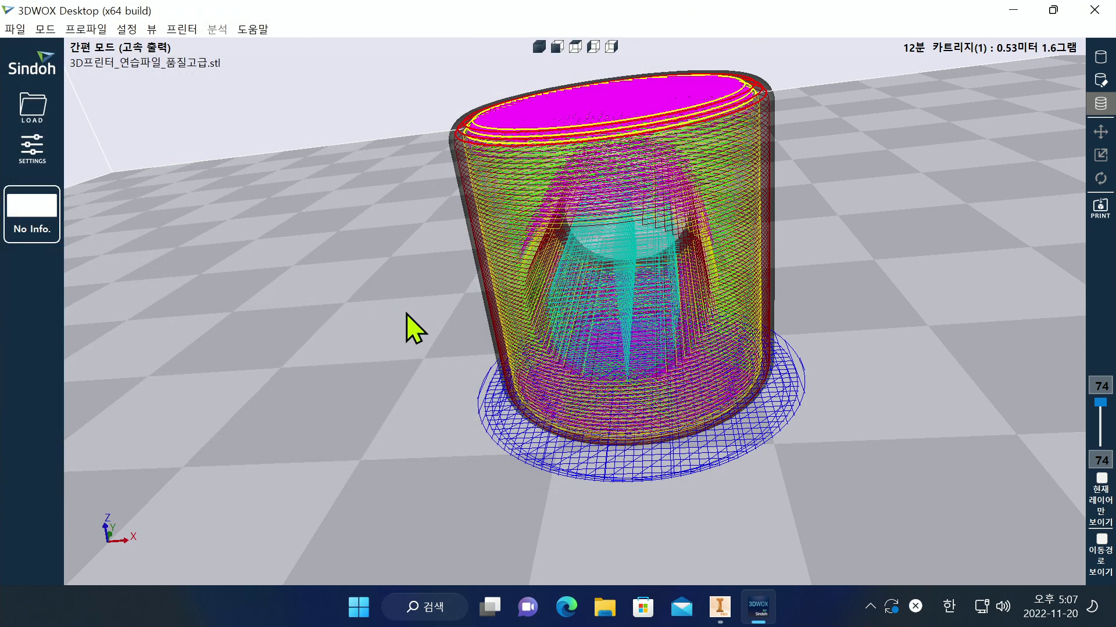
{"action": "scroll", "coordinate": [561, 299], "scroll_direction": "down", "scroll_amount": 2}
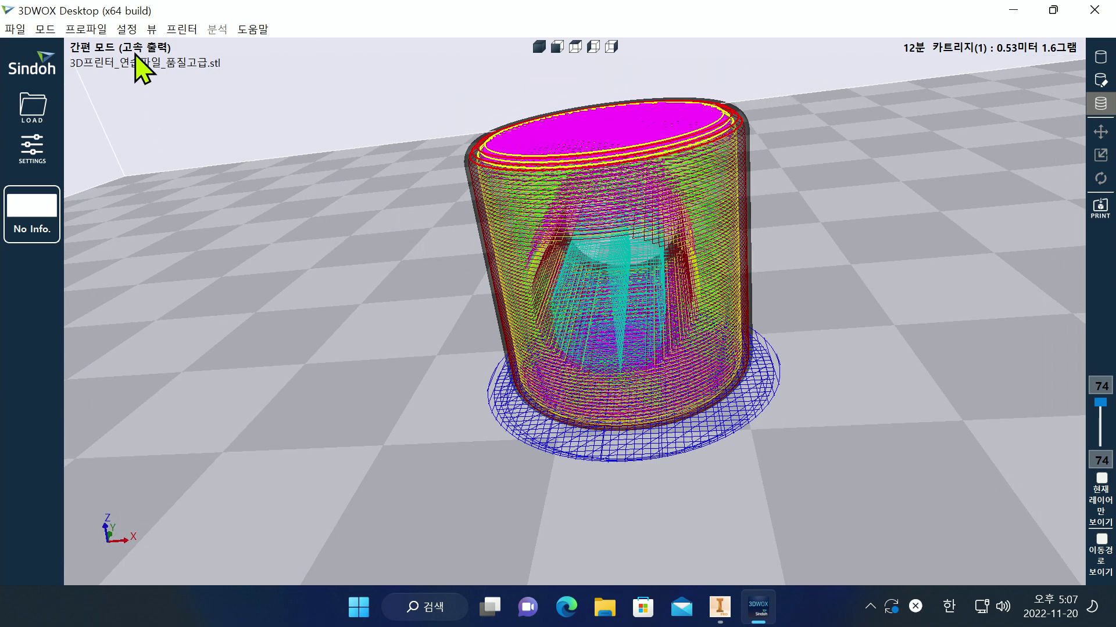
{"action": "left_click", "coordinate": [138, 58]}
{"action": "left_click", "coordinate": [159, 59]}
{"action": "left_click", "coordinate": [125, 74]}
{"action": "left_click", "coordinate": [94, 77]}
{"action": "left_click", "coordinate": [183, 65]}
{"action": "right_click_drag", "start_coordinate": [950, 194], "coordinate": [904, 239]}
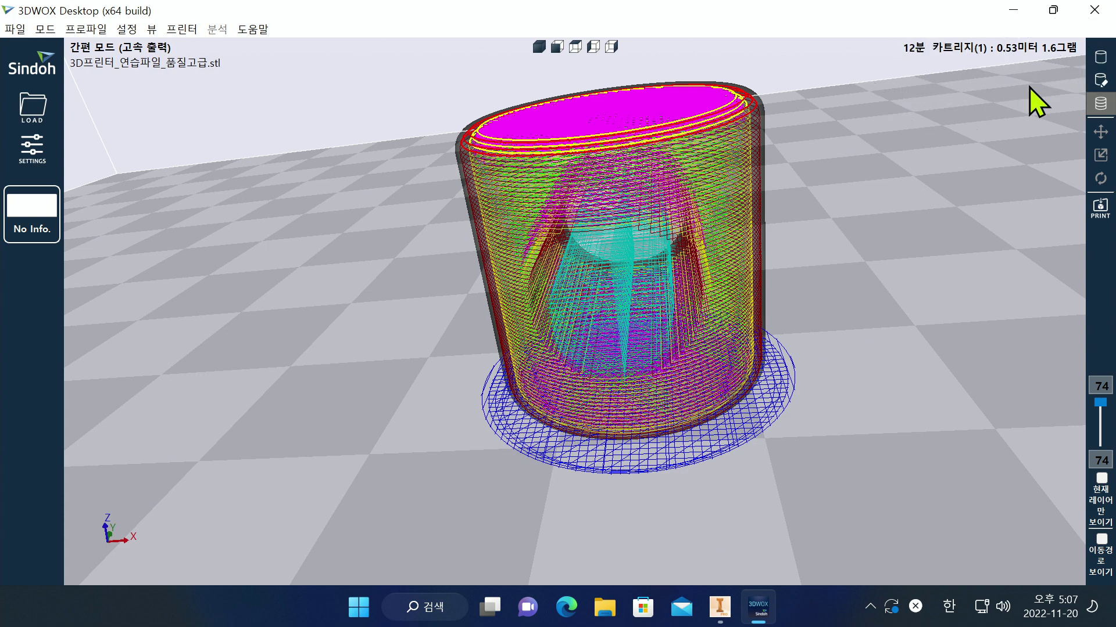
{"action": "right_click_drag", "start_coordinate": [918, 139], "coordinate": [743, 207]}
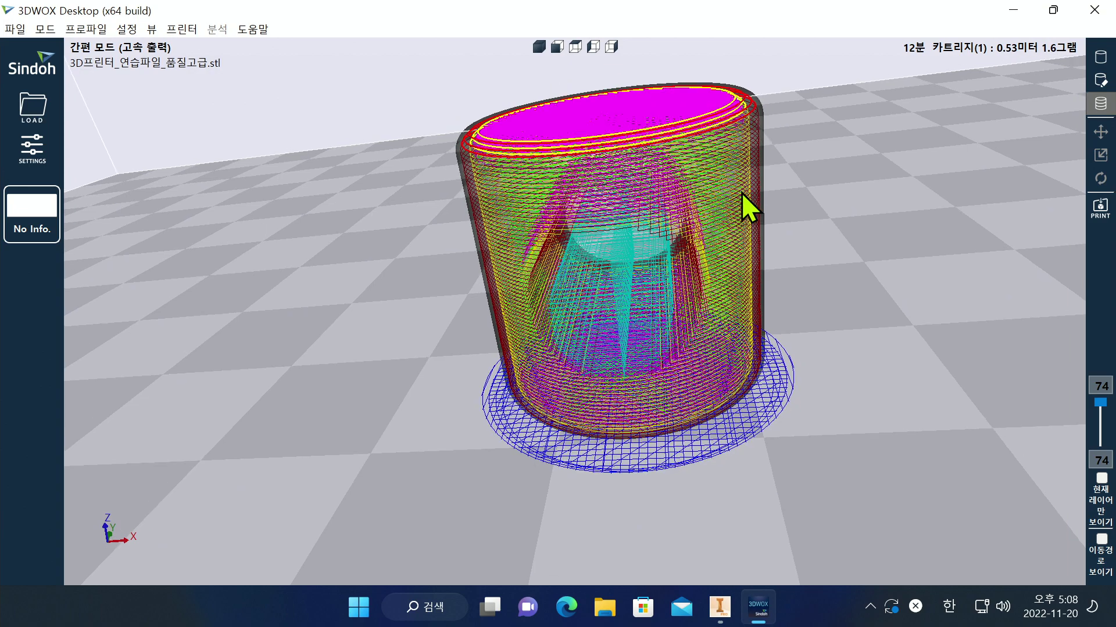
Step: Switch the quick print setting to 저속-고품질 출력, slice the cylinder again and check its estimated print time
{"action": "left_click", "coordinate": [35, 150]}
{"action": "left_click", "coordinate": [408, 278]}
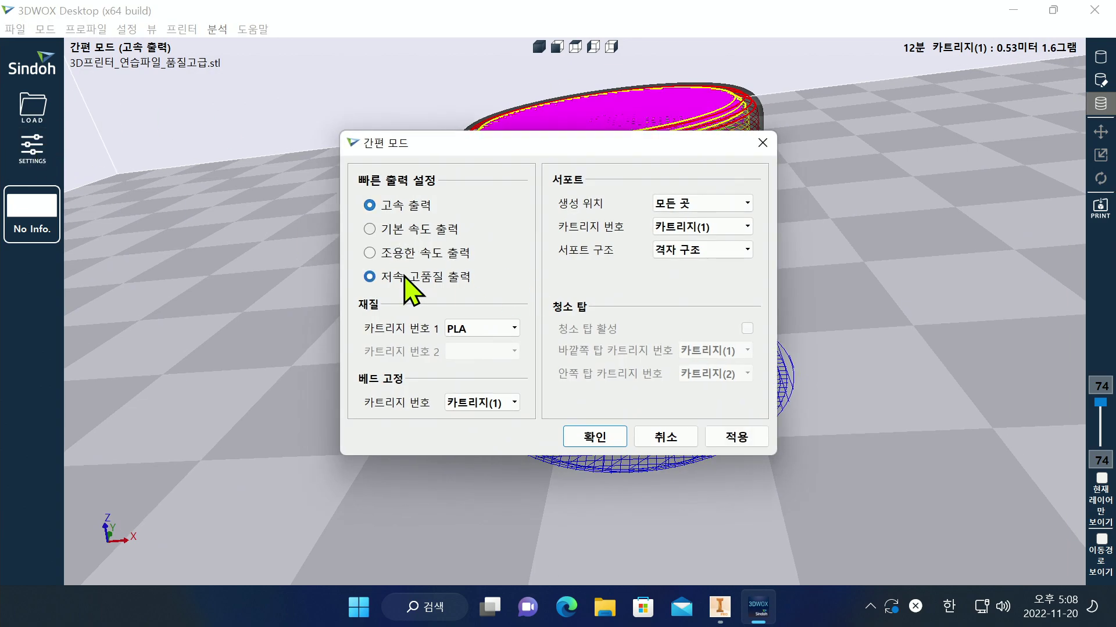
{"action": "left_click", "coordinate": [727, 441]}
{"action": "left_click", "coordinate": [589, 441]}
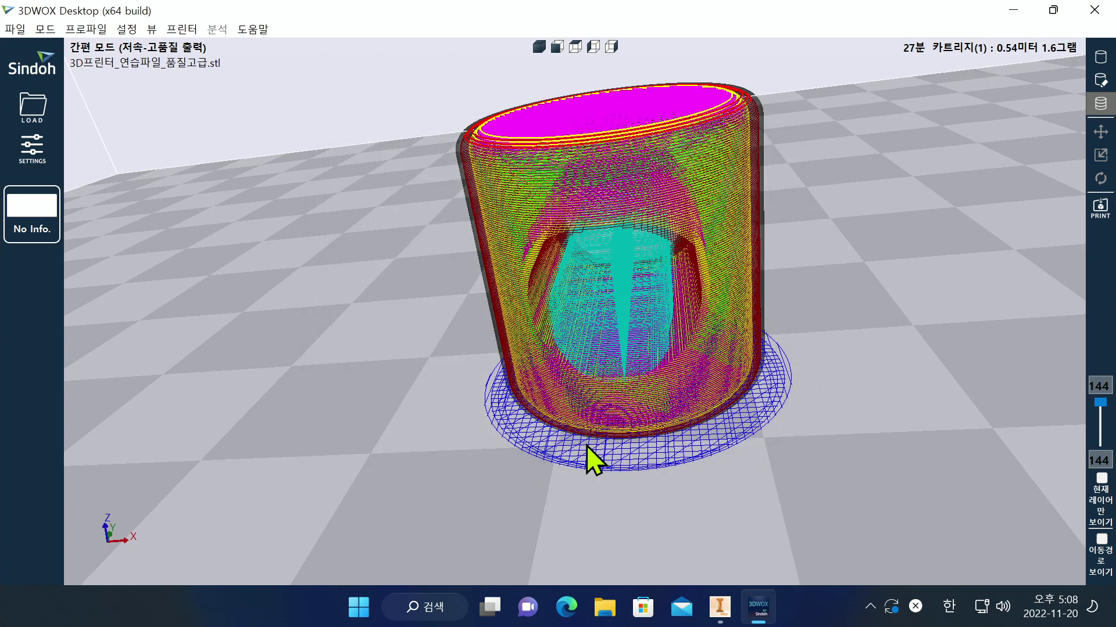
{"action": "scroll", "coordinate": [642, 293], "scroll_direction": "down", "scroll_amount": 1}
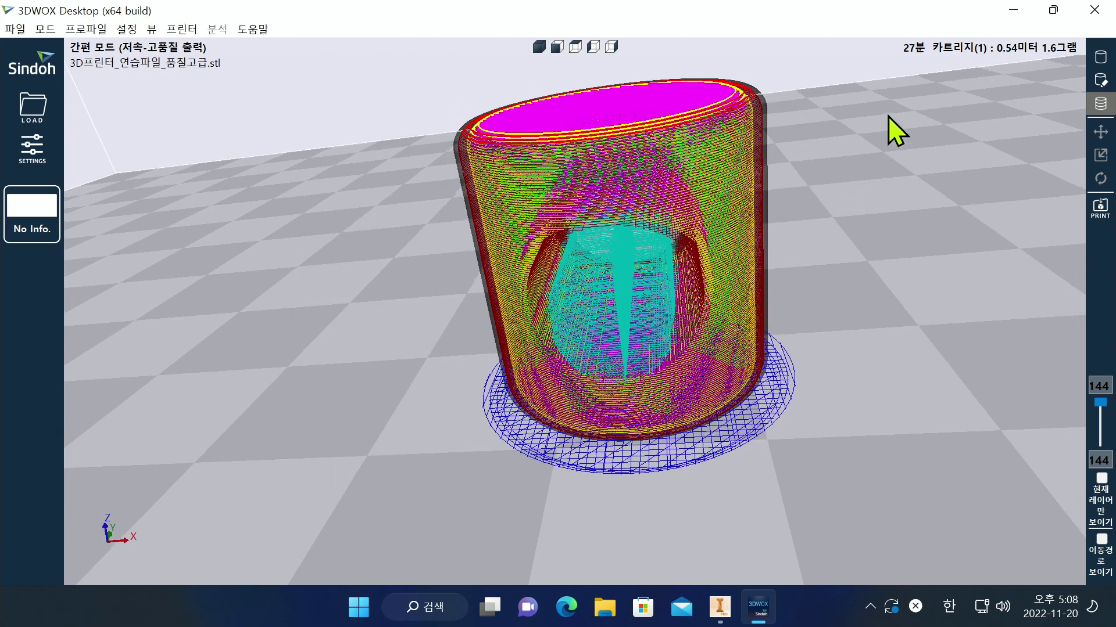
{"action": "key", "text": "ctrl"}
{"action": "key", "text": "ctrl"}
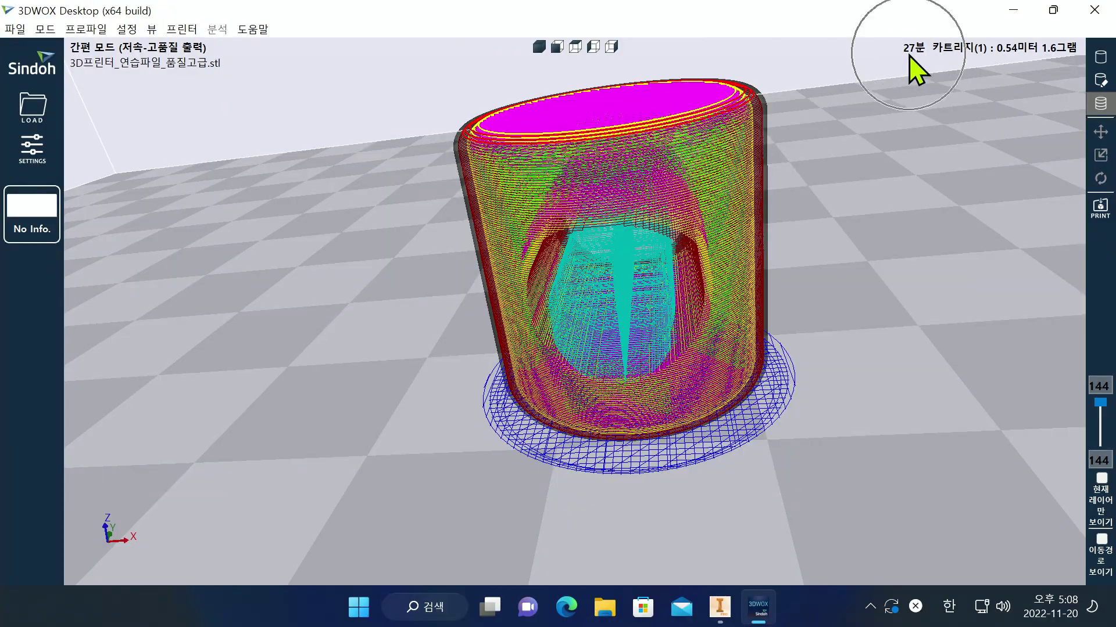
{"action": "scroll", "coordinate": [715, 381], "scroll_direction": "up", "scroll_amount": 5}
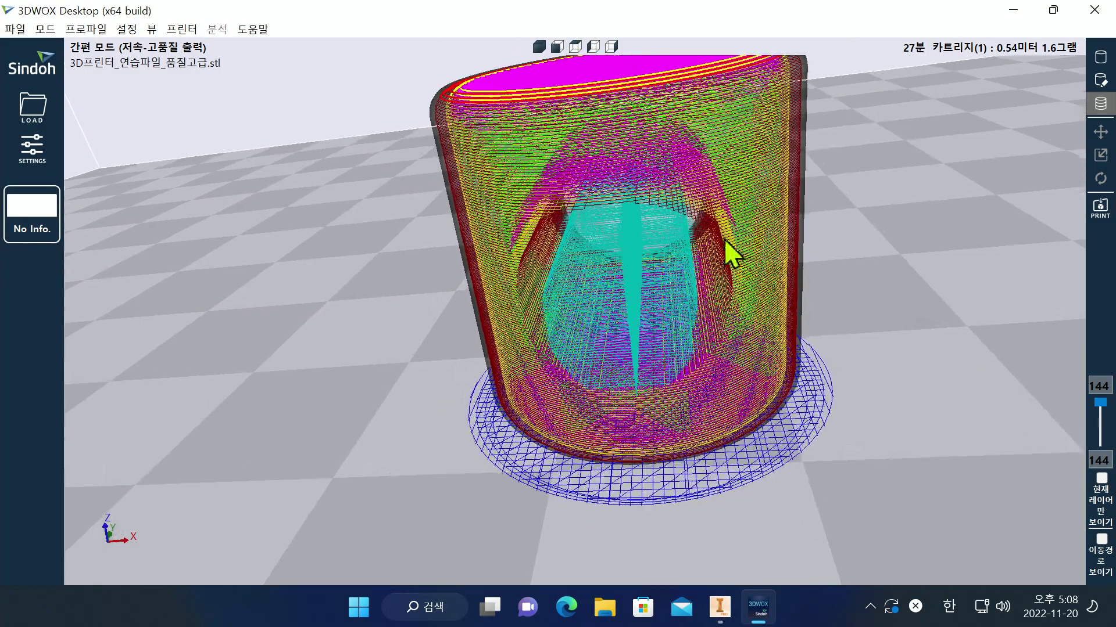
{"action": "scroll", "coordinate": [701, 183], "scroll_direction": "down", "scroll_amount": 4}
{"action": "scroll", "coordinate": [694, 180], "scroll_direction": "down", "scroll_amount": 1}
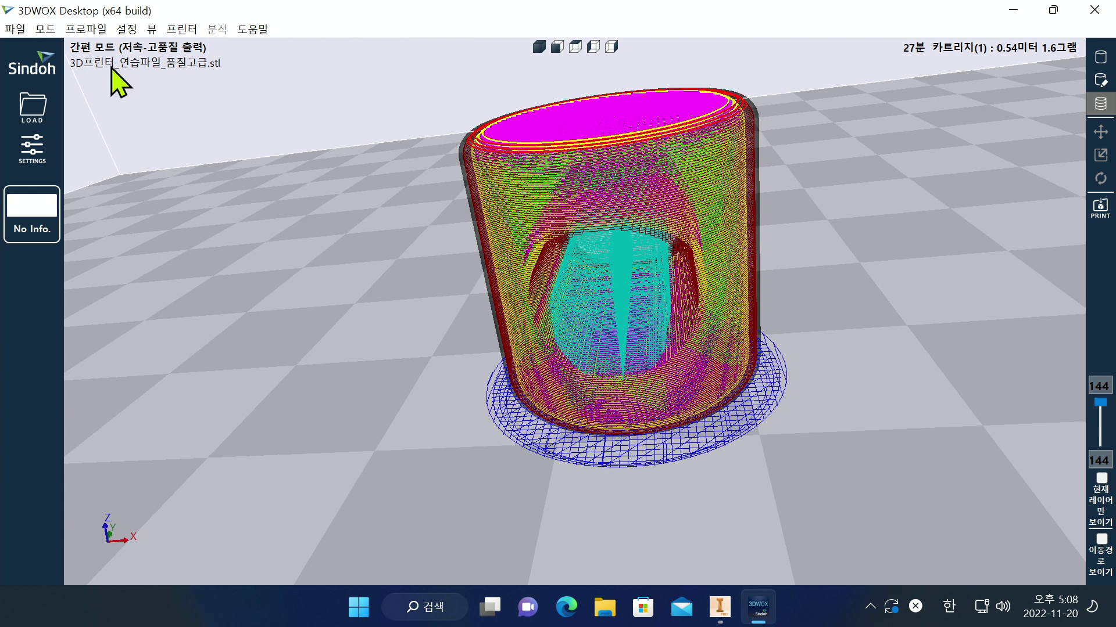
{"action": "left_click", "coordinate": [16, 28]}
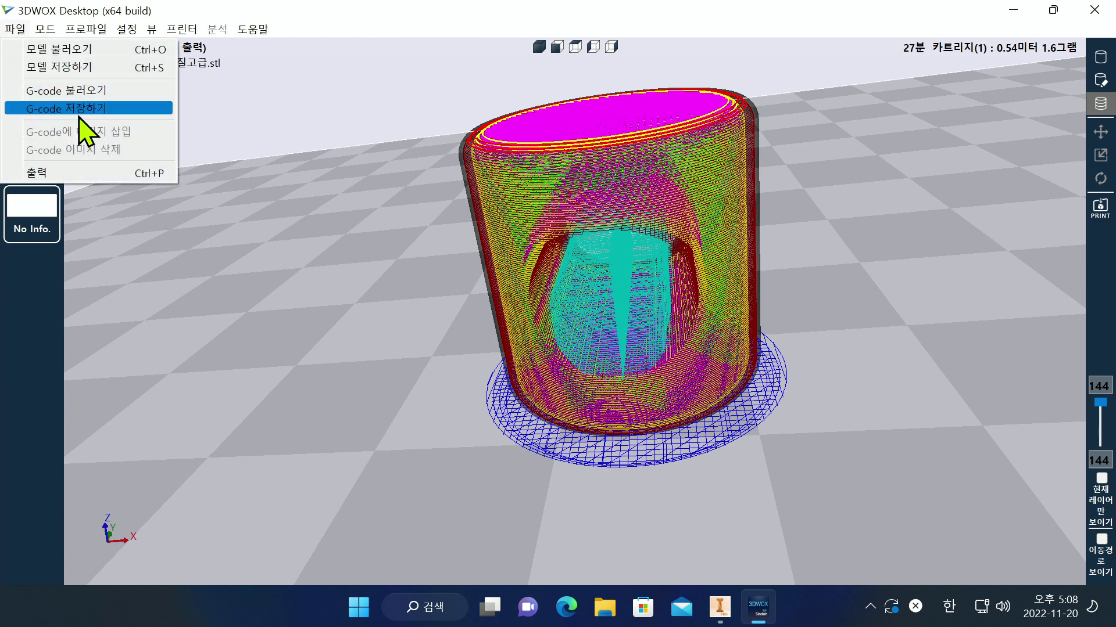
{"action": "key", "text": "ctrl"}
{"action": "left_click", "coordinate": [91, 109]}
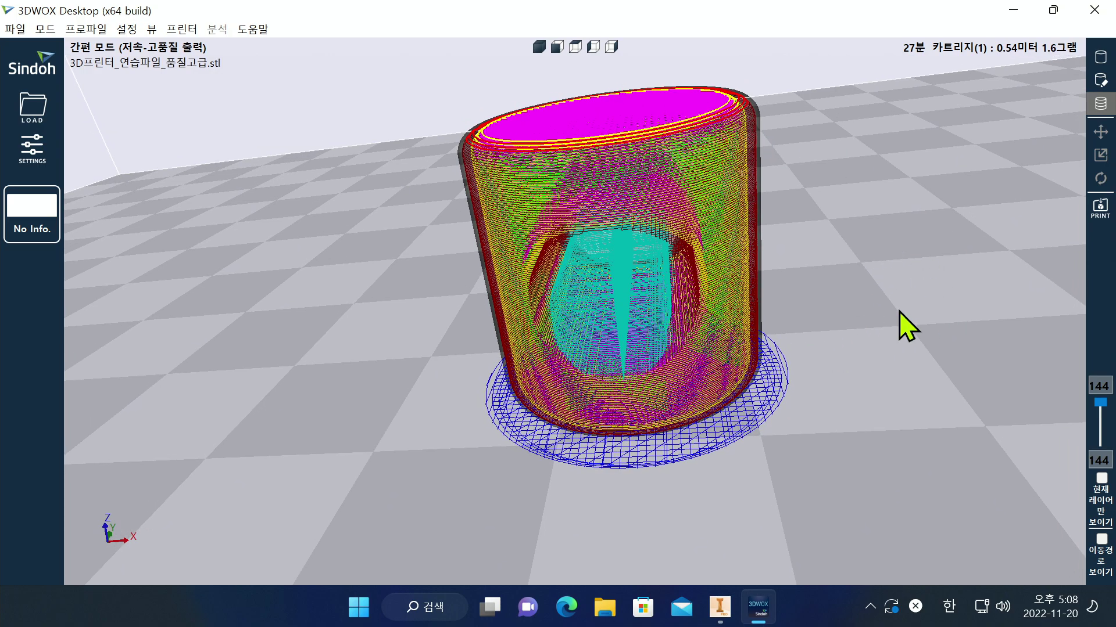
Step: Try to send the sliced cylinder to a printer, then cancel the 내 프린터 관리 dialog without adding a printer
{"action": "left_click", "coordinate": [1100, 221]}
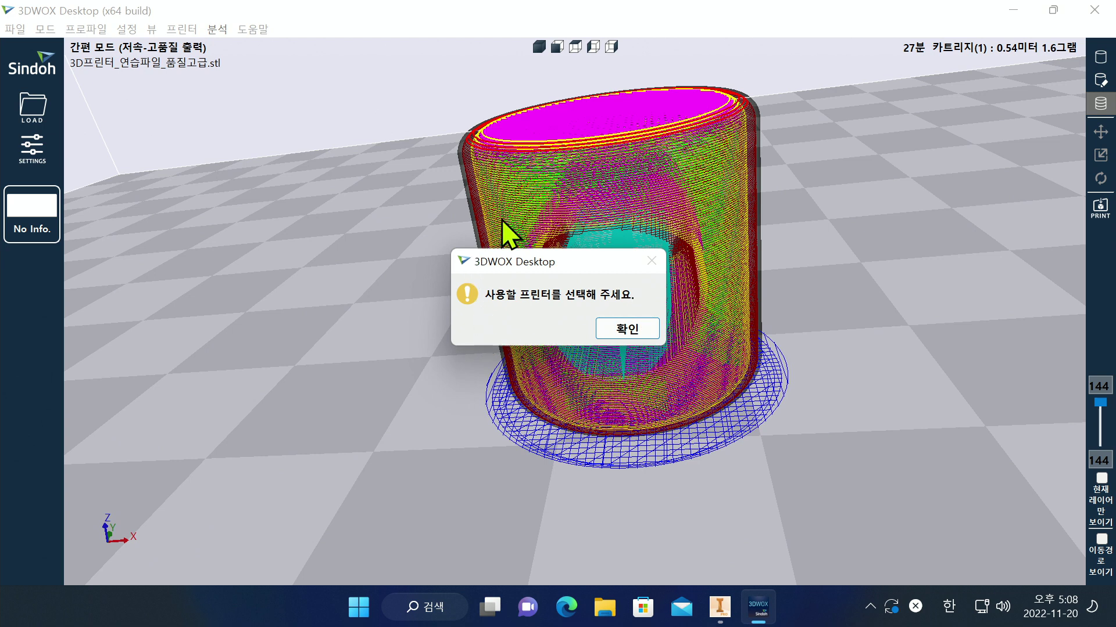
{"action": "left_click", "coordinate": [628, 336]}
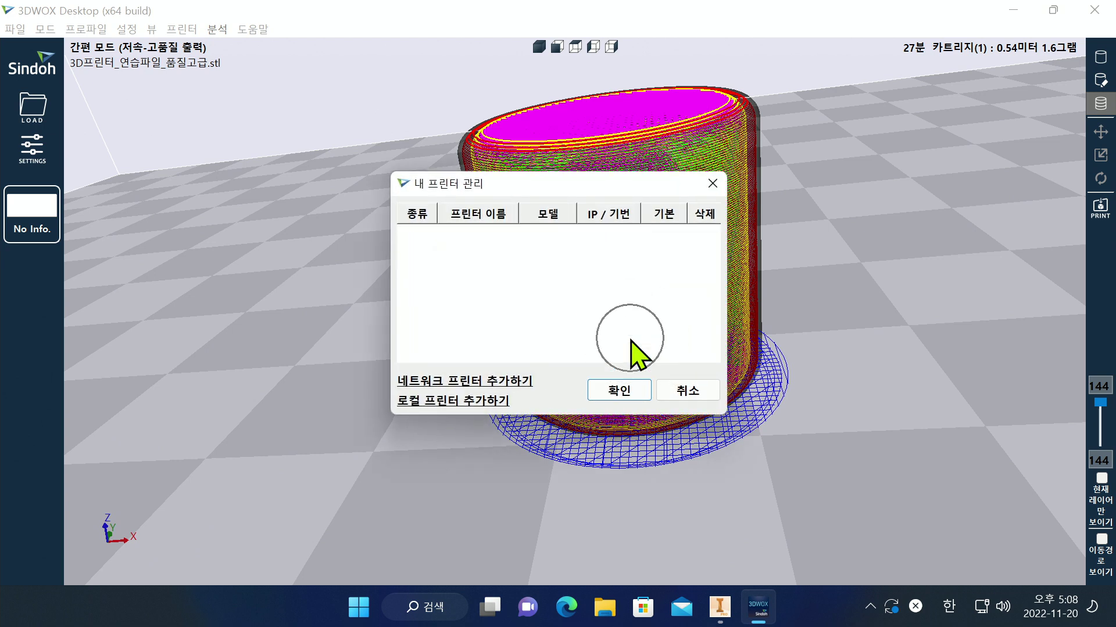
{"action": "left_click", "coordinate": [696, 394]}
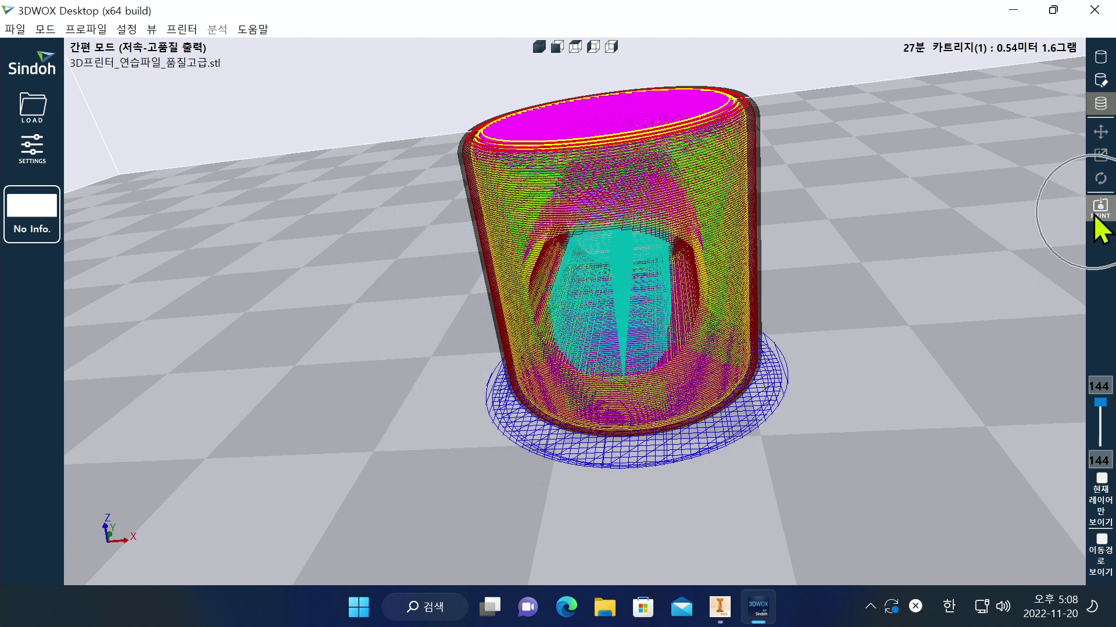
Step: Switch the slicing mode from 간편 모드 to 고급 모드, accepting the profile reset and dismissing the support notice
{"action": "scroll", "coordinate": [630, 382], "scroll_direction": "up", "scroll_amount": 1}
{"action": "scroll", "coordinate": [632, 383], "scroll_direction": "up", "scroll_amount": 1}
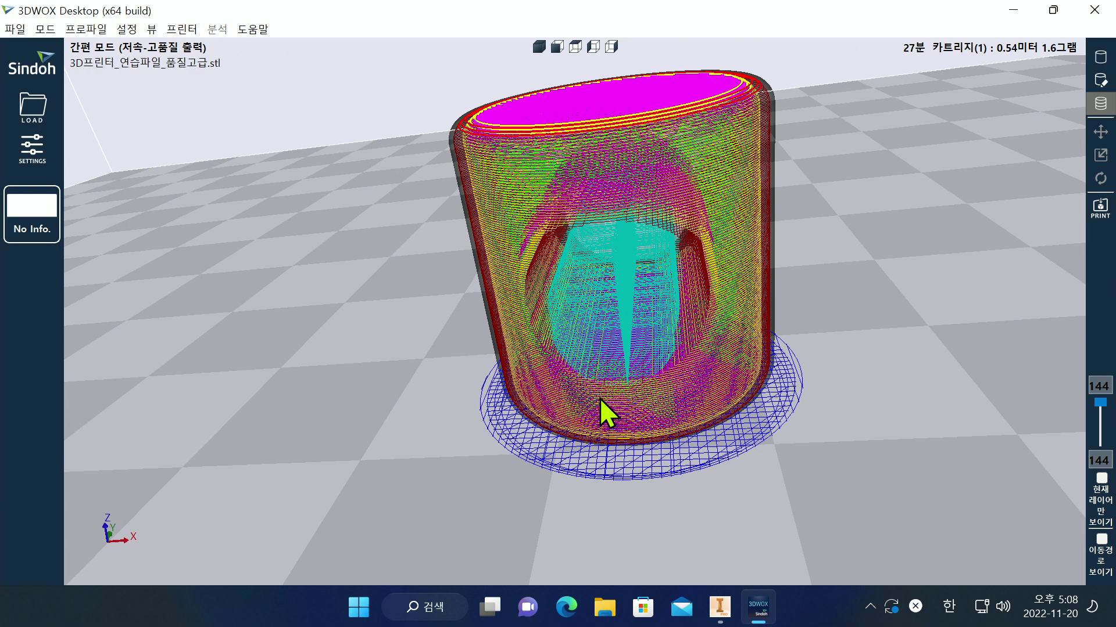
{"action": "left_click", "coordinate": [9, 30]}
{"action": "mouse_move", "coordinate": [48, 32]}
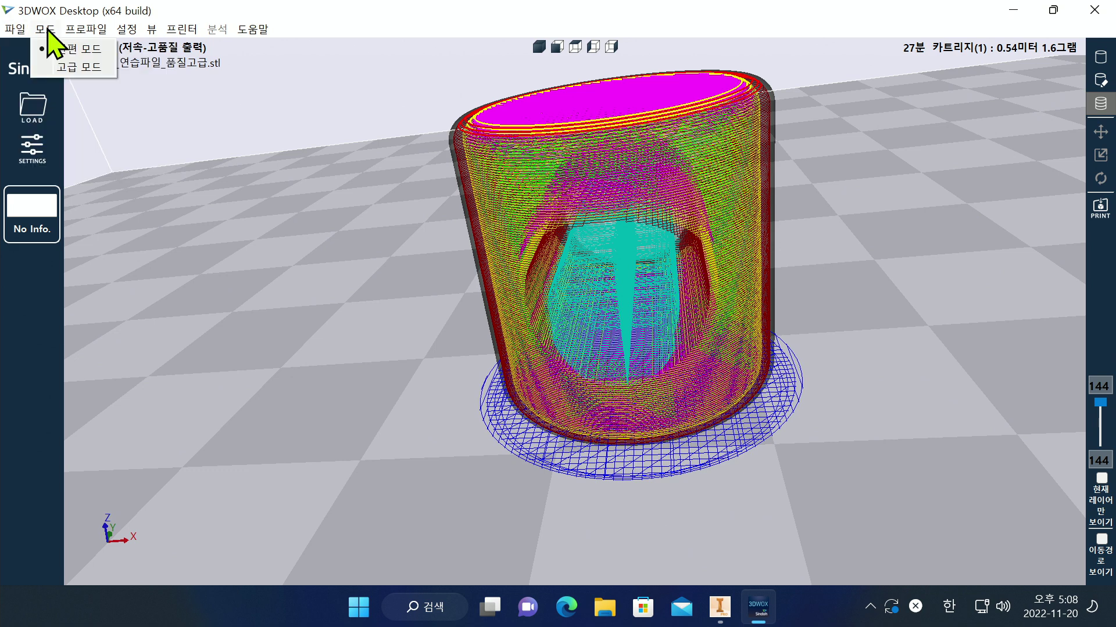
{"action": "left_click", "coordinate": [102, 50]}
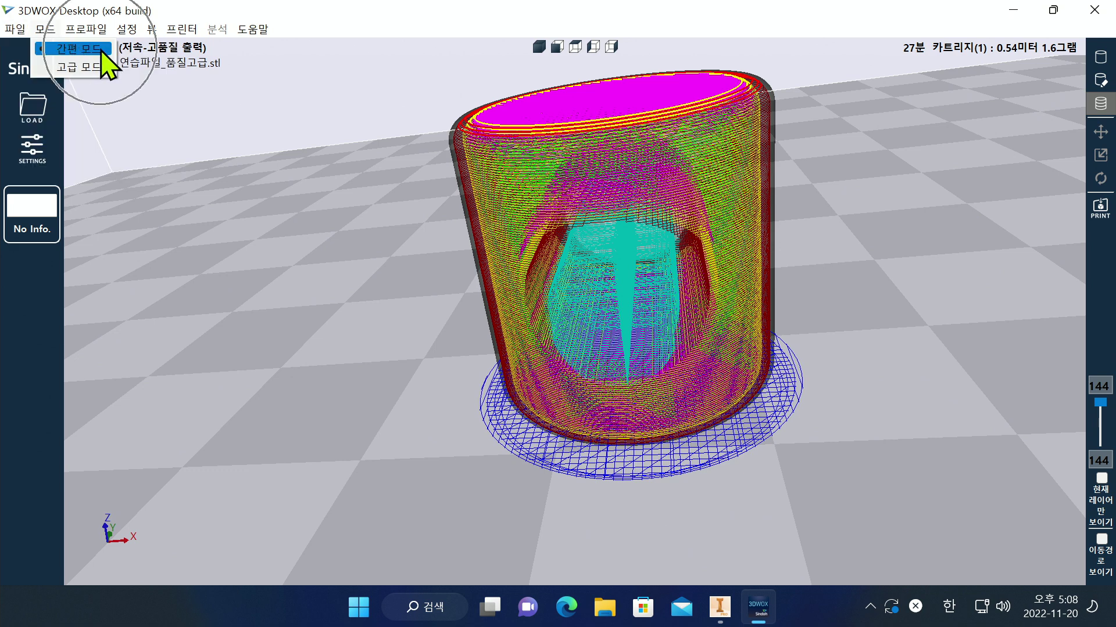
{"action": "left_click", "coordinate": [93, 70]}
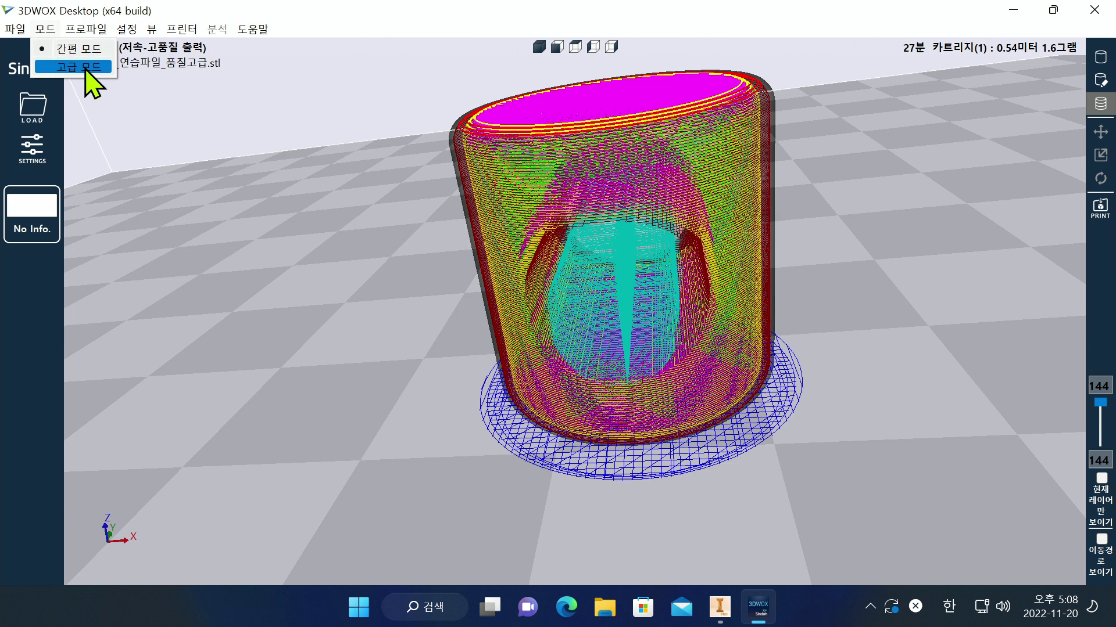
{"action": "left_click", "coordinate": [99, 65]}
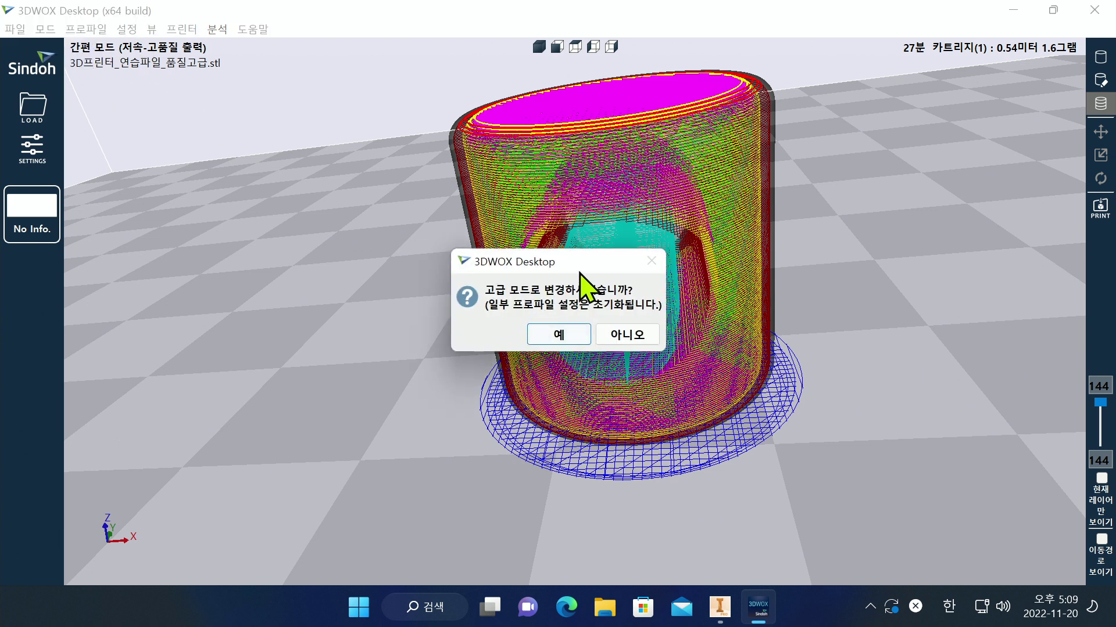
{"action": "left_click", "coordinate": [549, 338]}
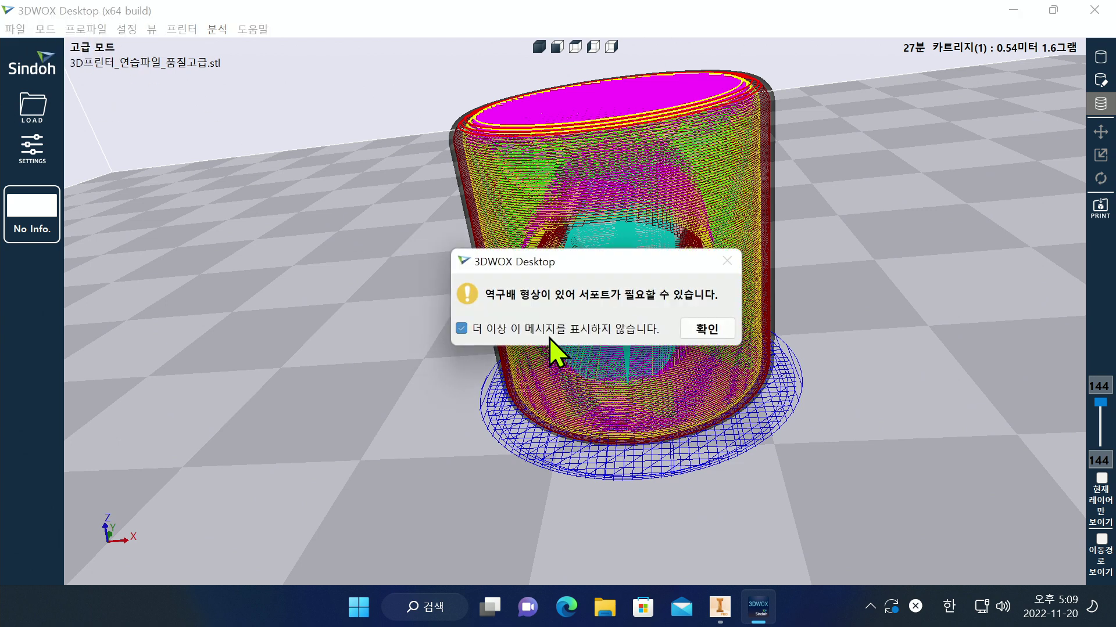
{"action": "left_click", "coordinate": [708, 328]}
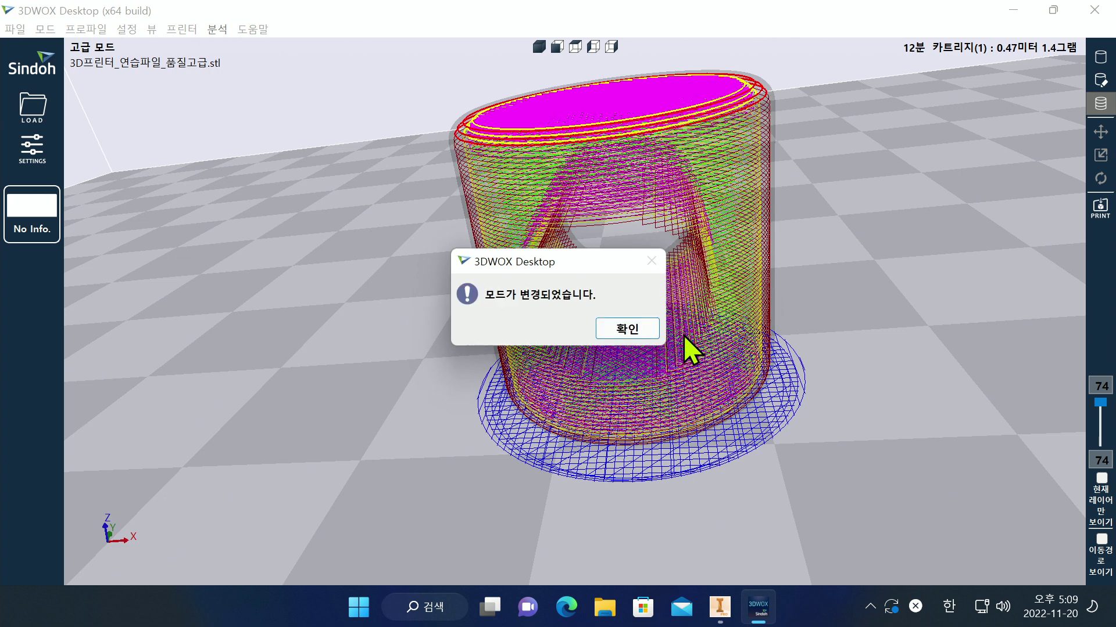
{"action": "left_click", "coordinate": [618, 331]}
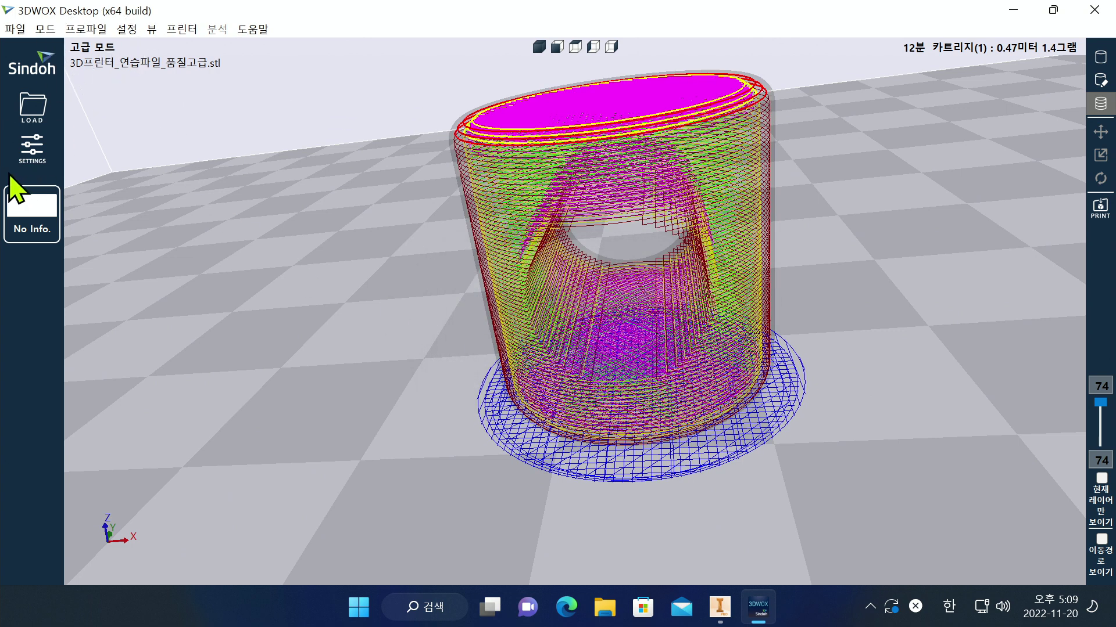
Step: Review the 고급 모드 settings from 품질 / 외곽 through support, bed adhesion, infill and speed to 리트랙션 / 냉각, then close them
{"action": "left_click", "coordinate": [32, 148]}
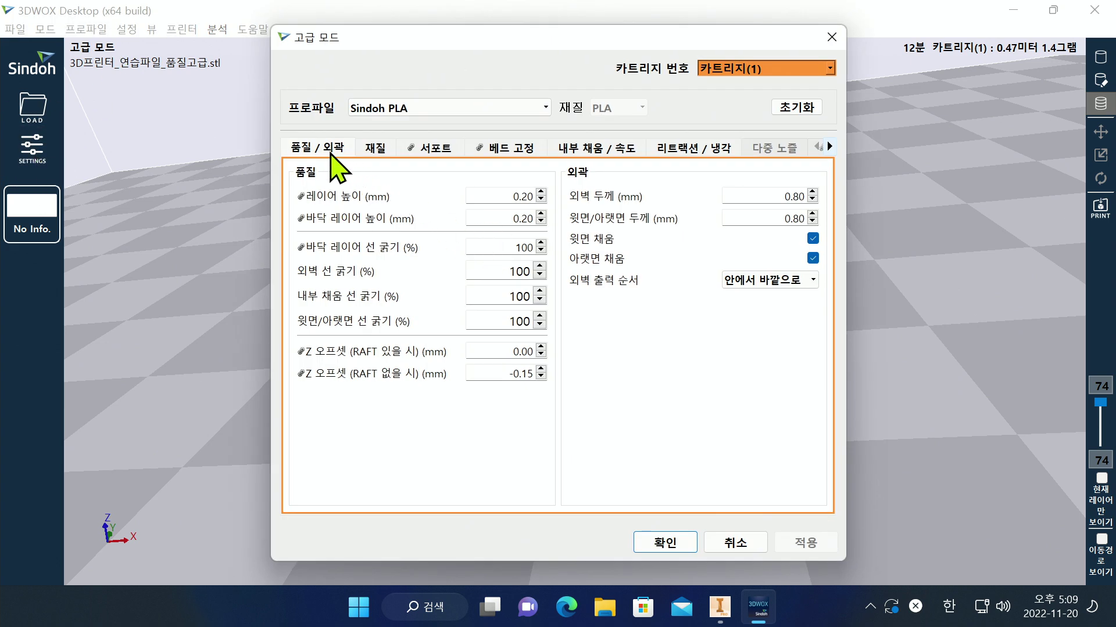
{"action": "left_click", "coordinate": [383, 153]}
{"action": "left_click", "coordinate": [436, 153]}
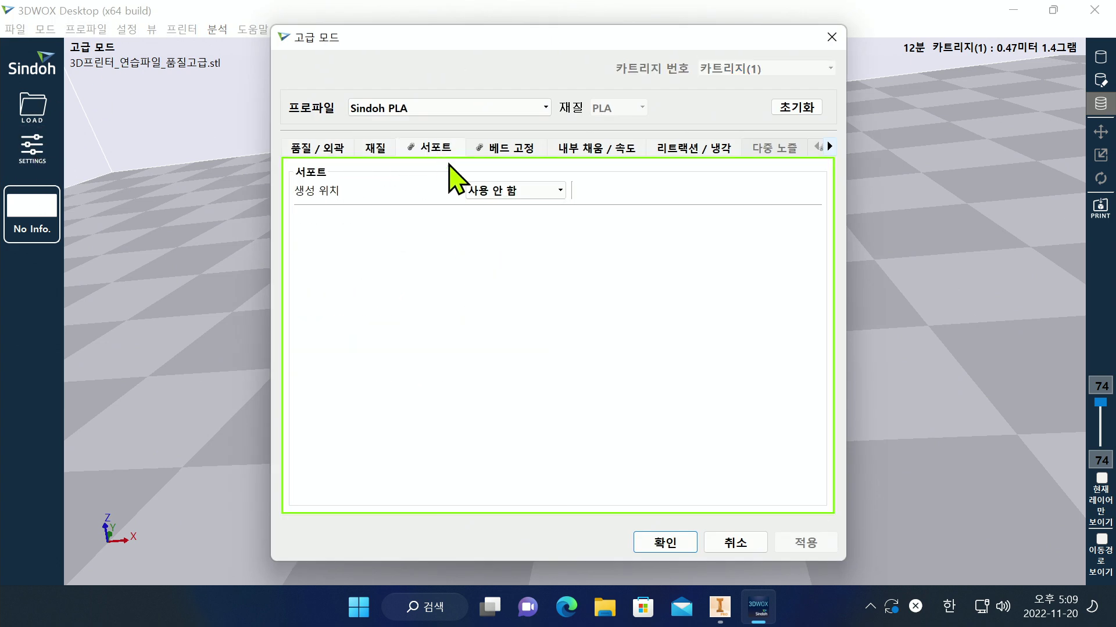
{"action": "left_click", "coordinate": [491, 153]}
{"action": "left_click", "coordinate": [581, 152]}
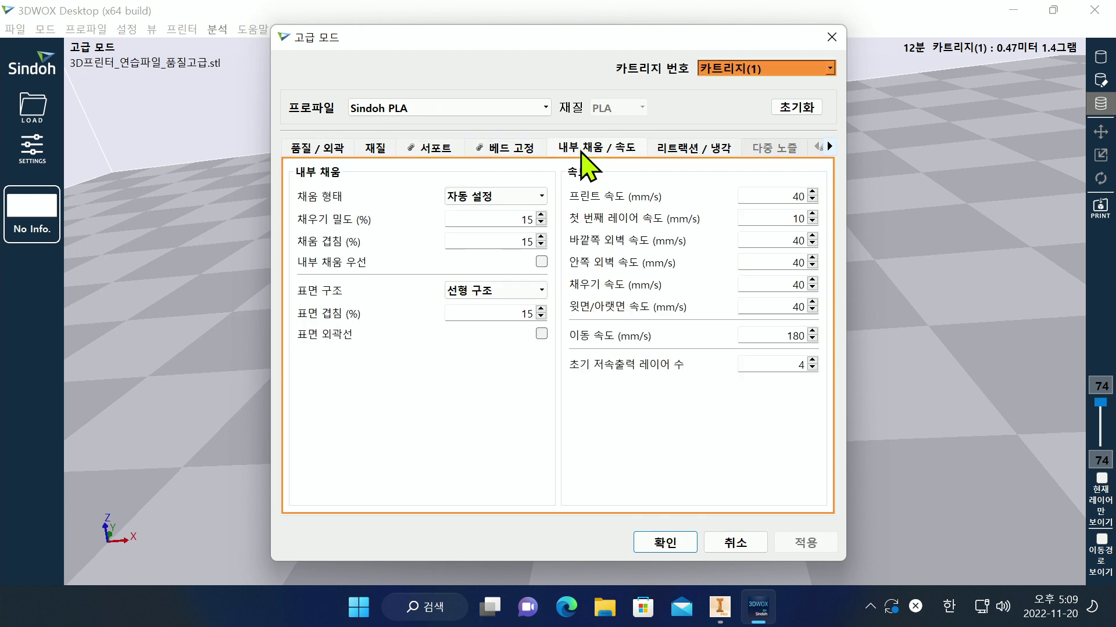
{"action": "left_click", "coordinate": [688, 153]}
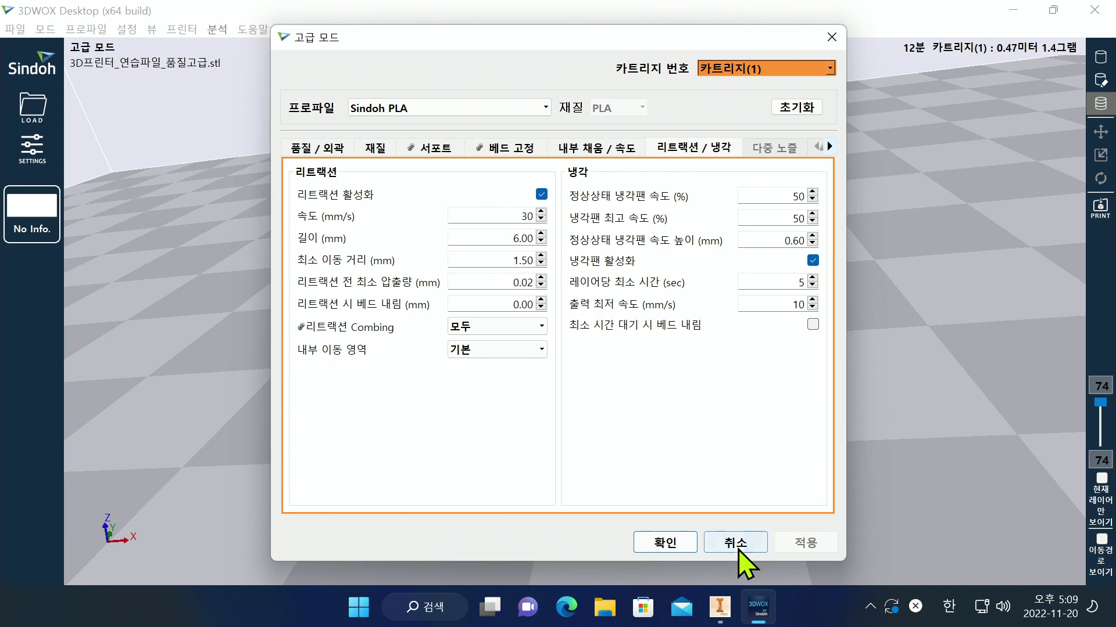
{"action": "left_click", "coordinate": [666, 545]}
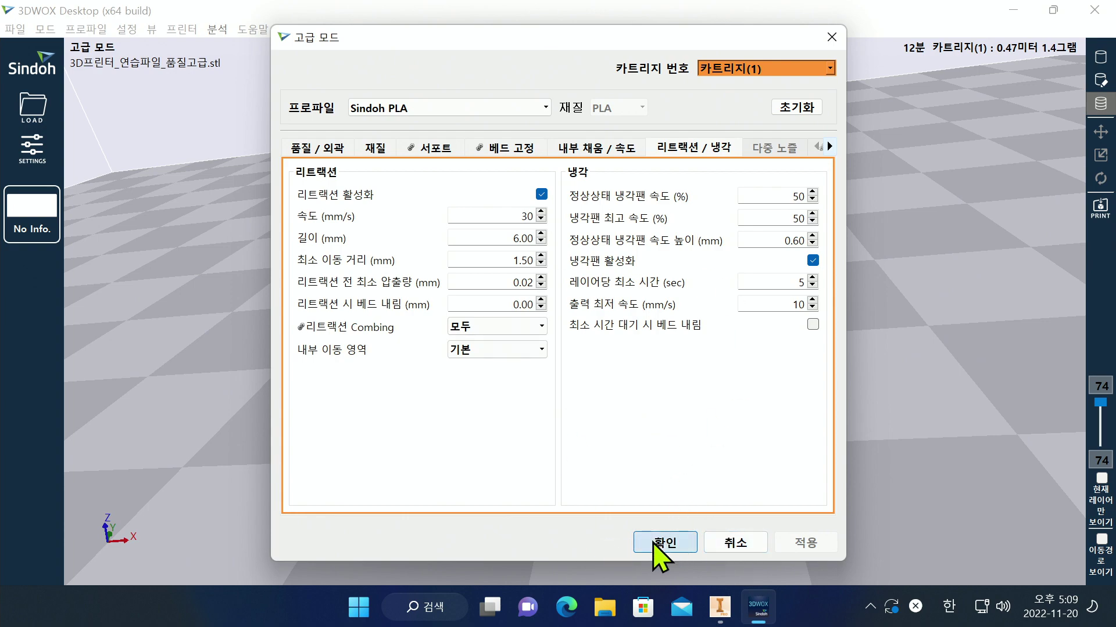
Step: Switch the slicing mode back to 간편 모드 and accept the mode change
{"action": "left_click", "coordinate": [47, 31]}
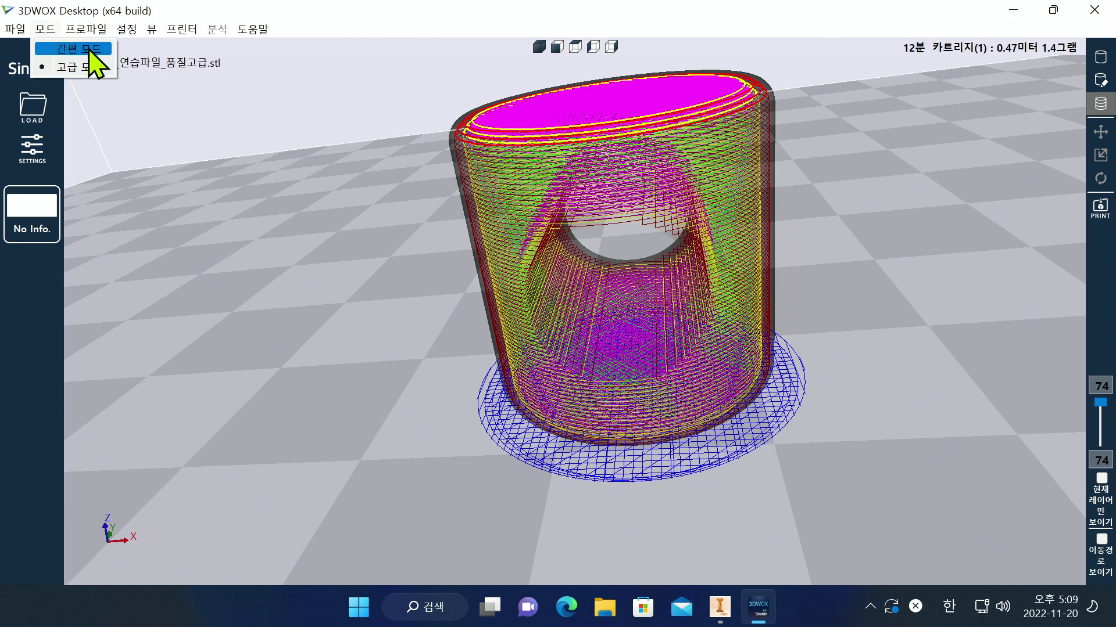
{"action": "left_click", "coordinate": [89, 50]}
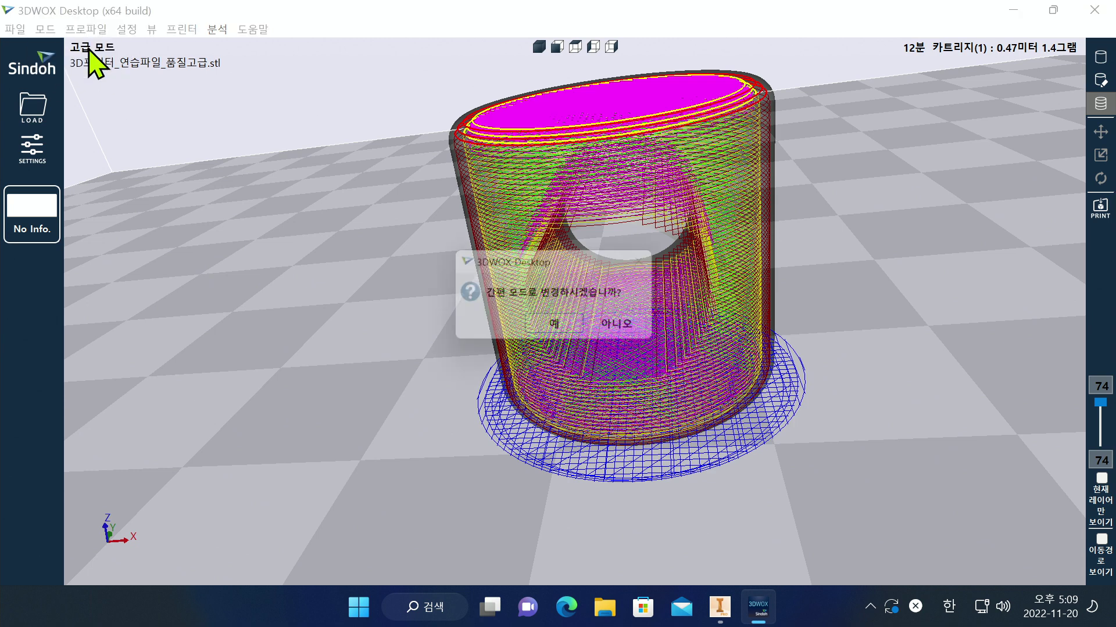
{"action": "left_click", "coordinate": [559, 331]}
{"action": "left_click", "coordinate": [708, 330]}
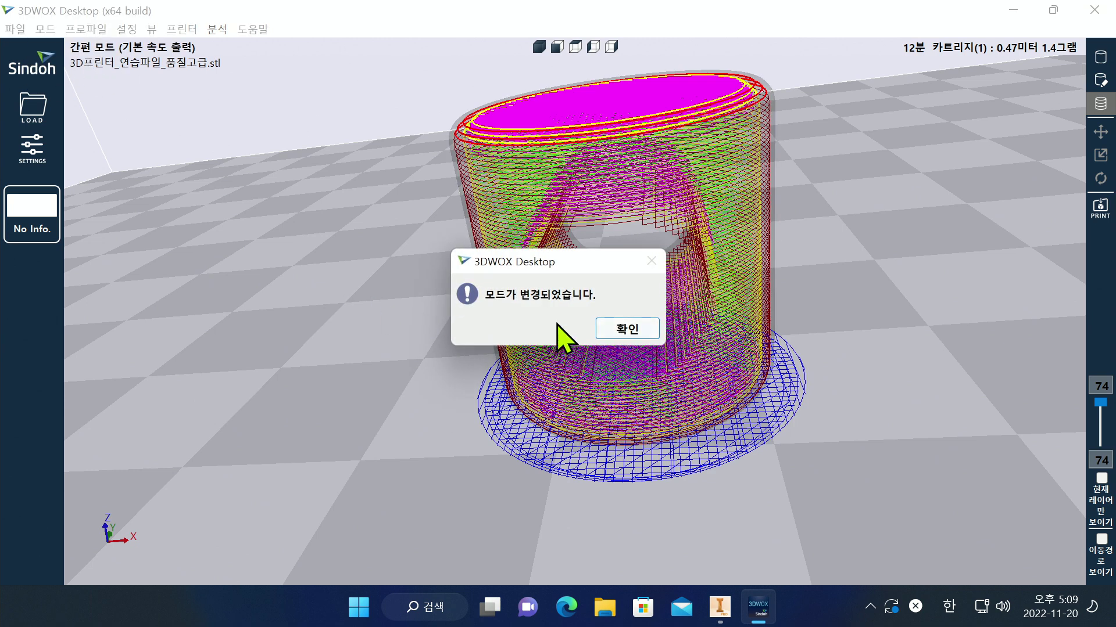
{"action": "left_click", "coordinate": [628, 330]}
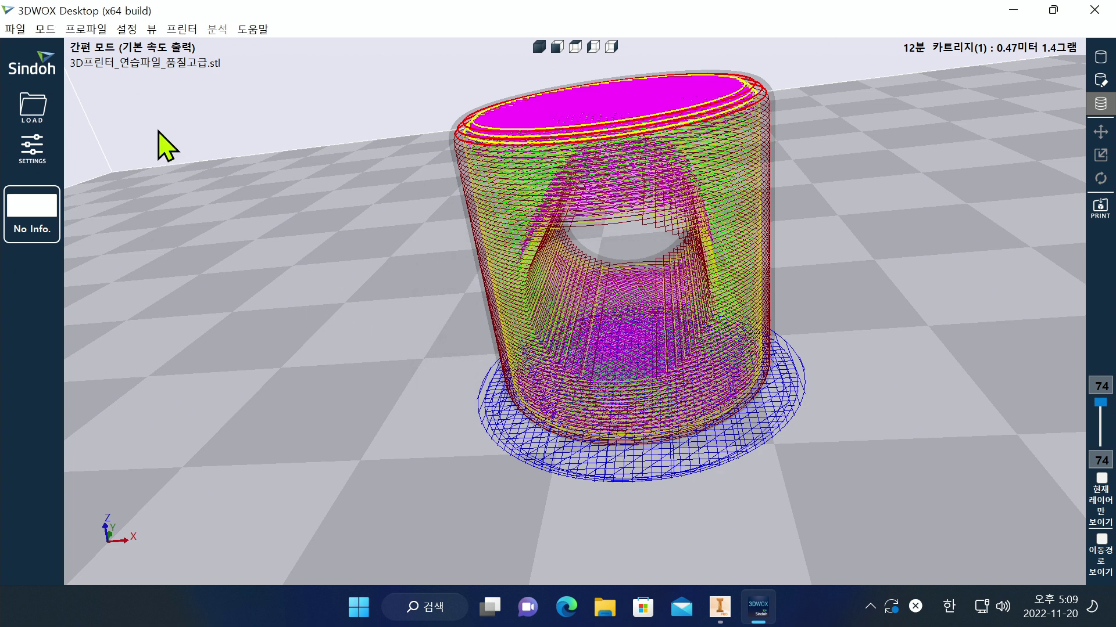
{"action": "left_click", "coordinate": [126, 29]}
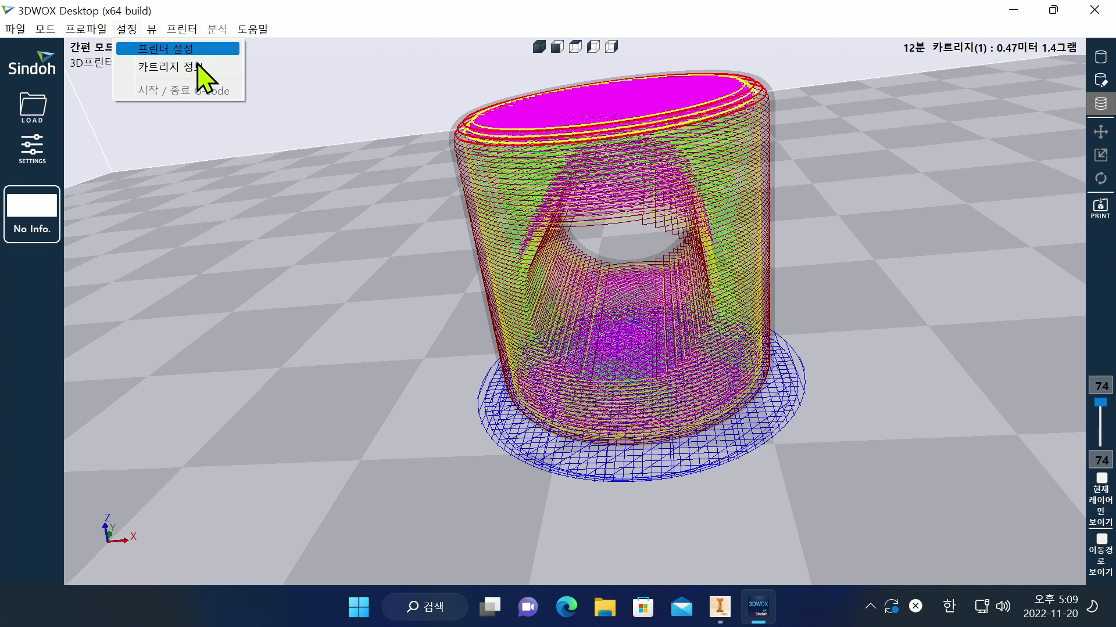
{"action": "mouse_move", "coordinate": [92, 29]}
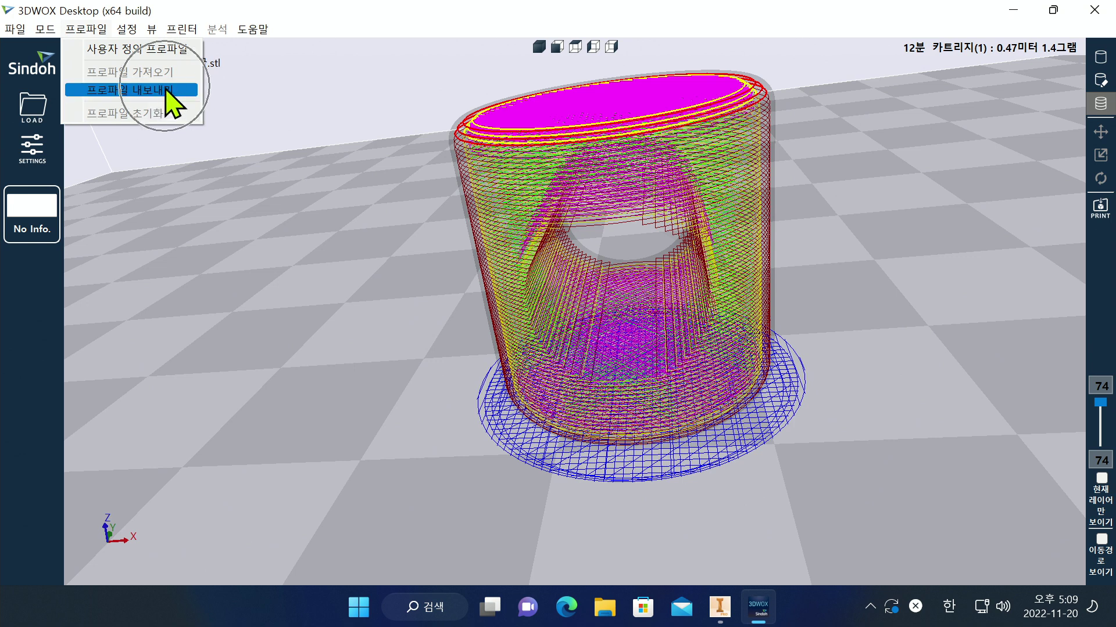
{"action": "mouse_move", "coordinate": [150, 35]}
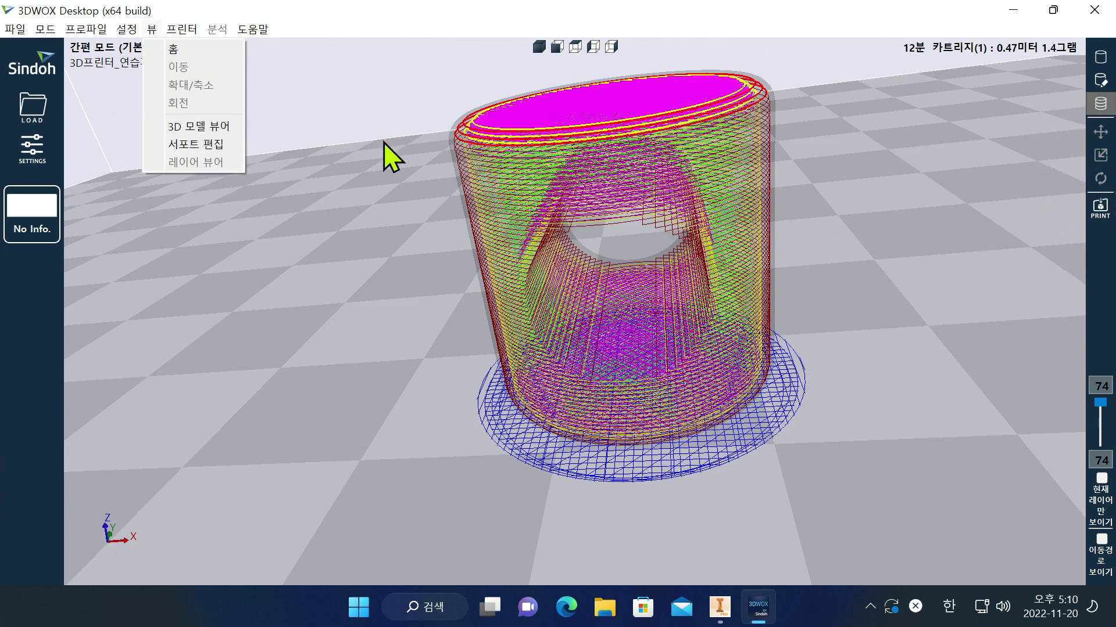
{"action": "mouse_move", "coordinate": [185, 31]}
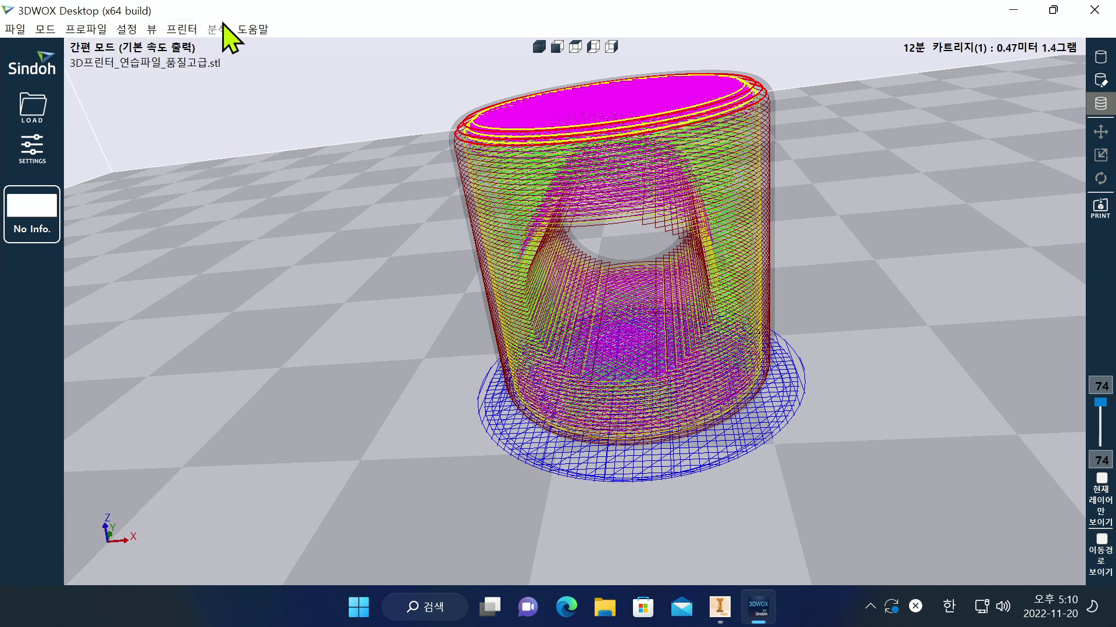
{"action": "left_click", "coordinate": [247, 29]}
{"action": "left_click", "coordinate": [347, 360]}
{"action": "right_click_drag", "start_coordinate": [729, 332], "coordinate": [788, 247]}
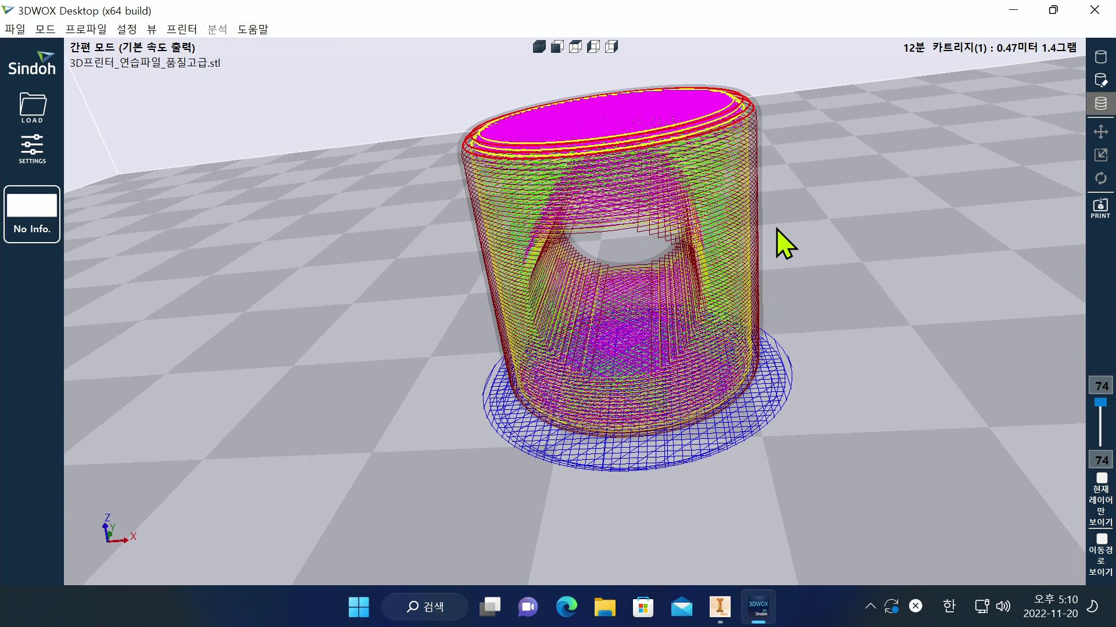